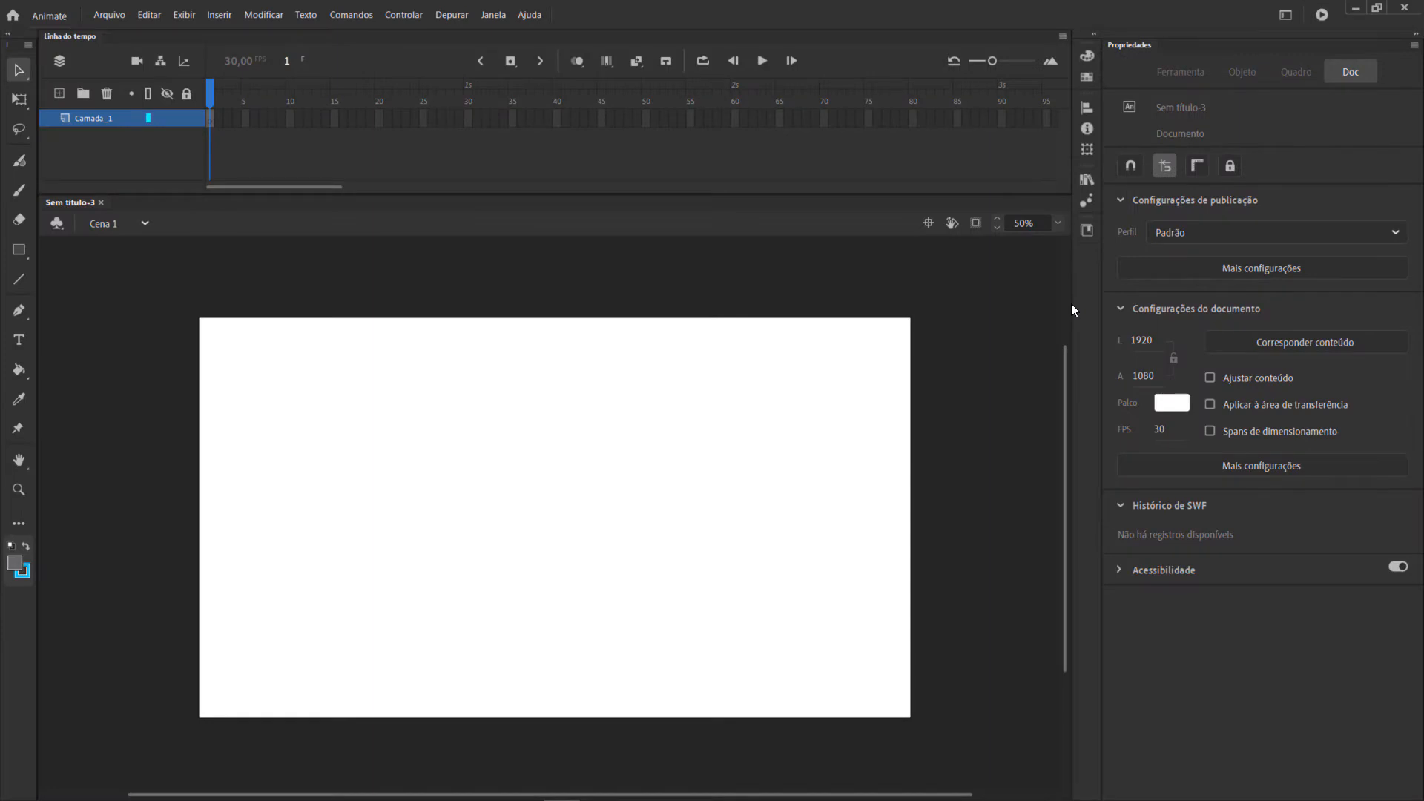
Set the document's stage colour to #6C5CE7.
{"action": "left_click", "coordinate": [1178, 404]}
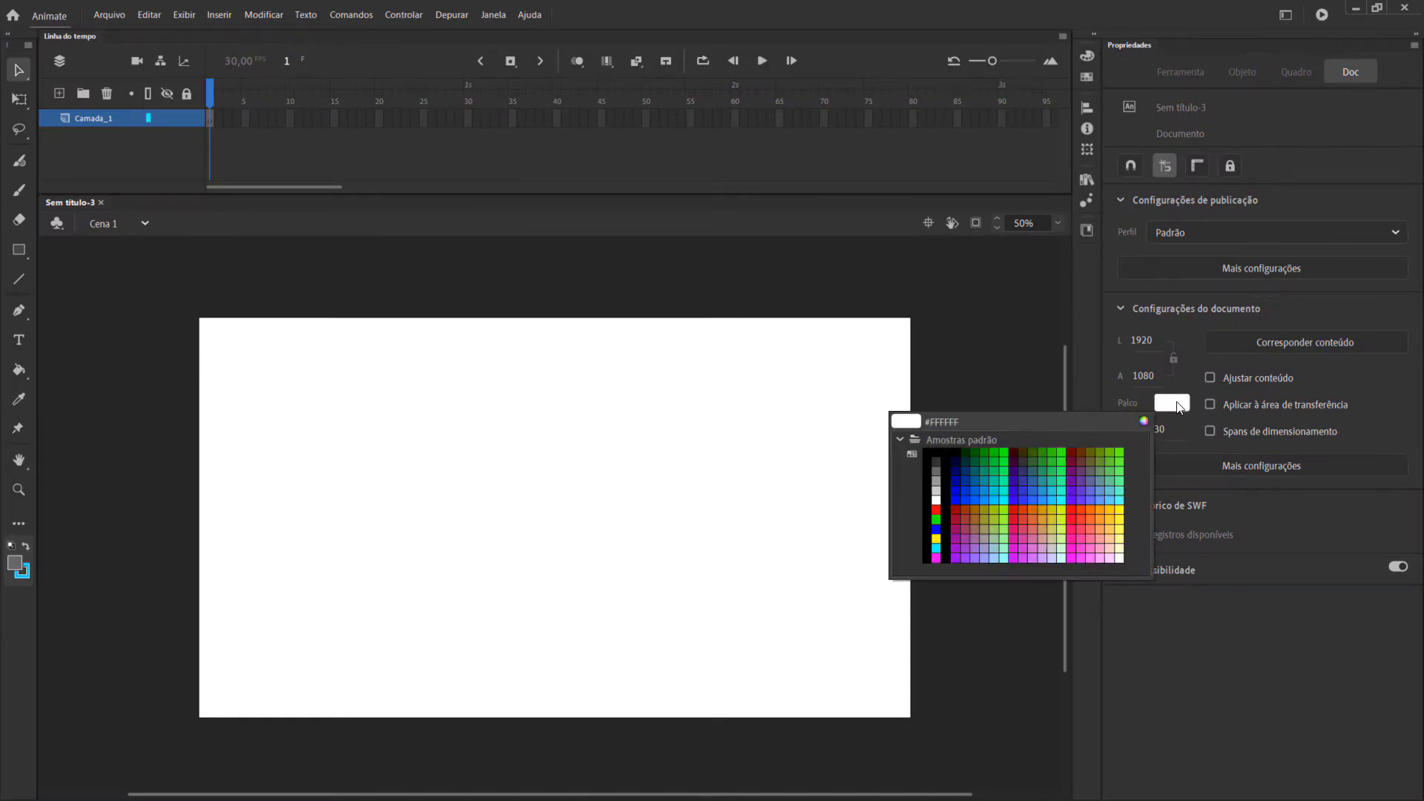
{"action": "left_click", "coordinate": [1145, 423]}
{"action": "left_click_drag", "start_coordinate": [889, 169], "coordinate": [606, 268]}
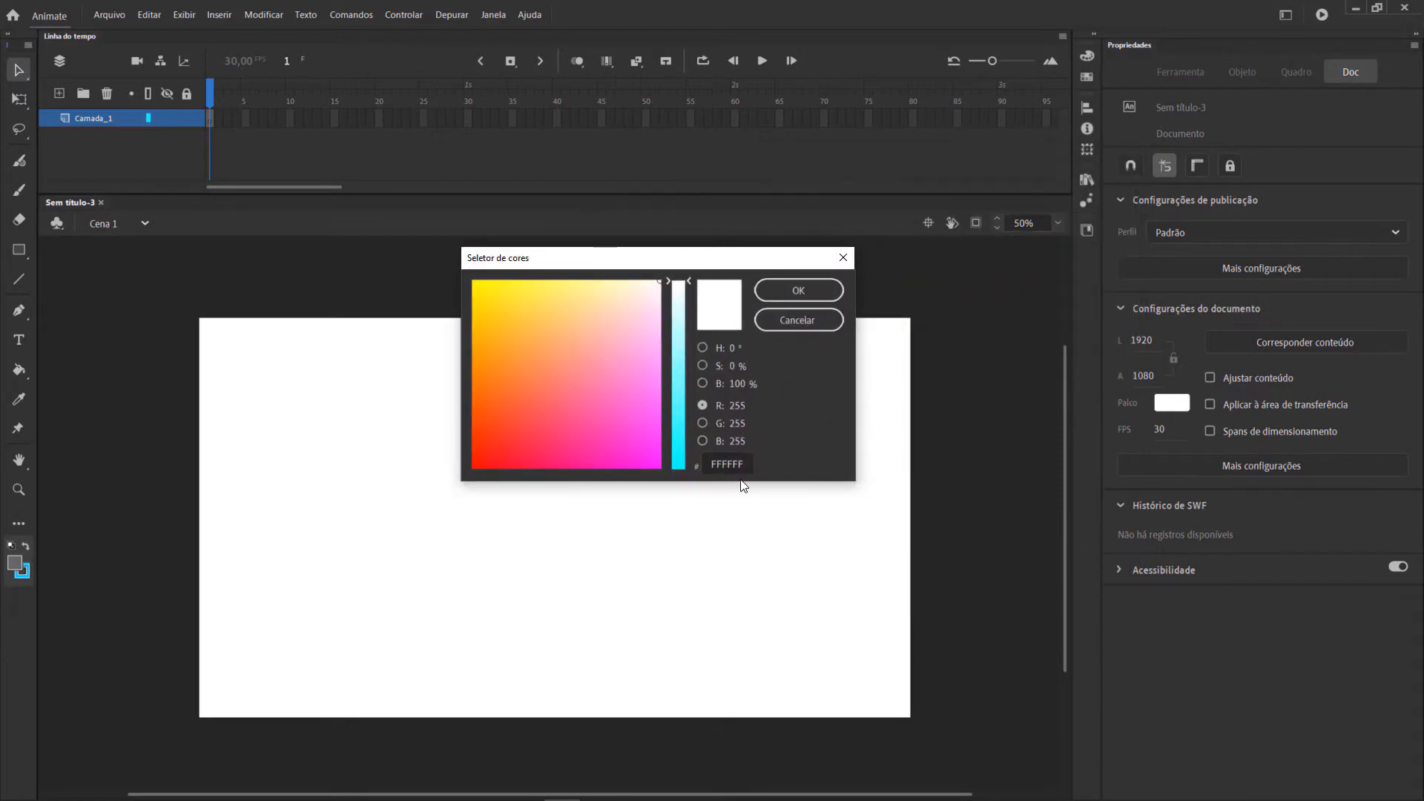
{"action": "left_click_drag", "start_coordinate": [716, 463], "coordinate": [753, 471]}
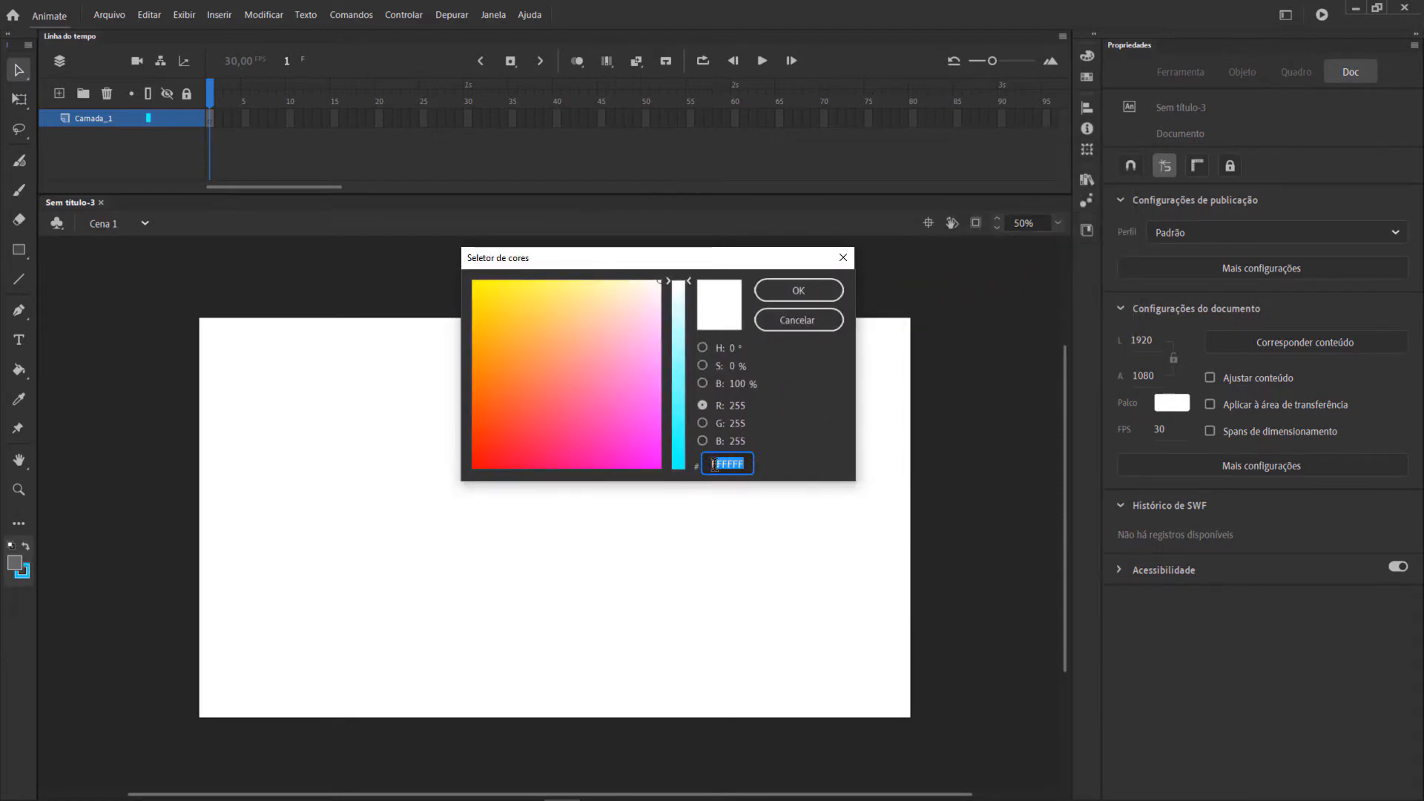
{"action": "type", "text": "6C5CE7"}
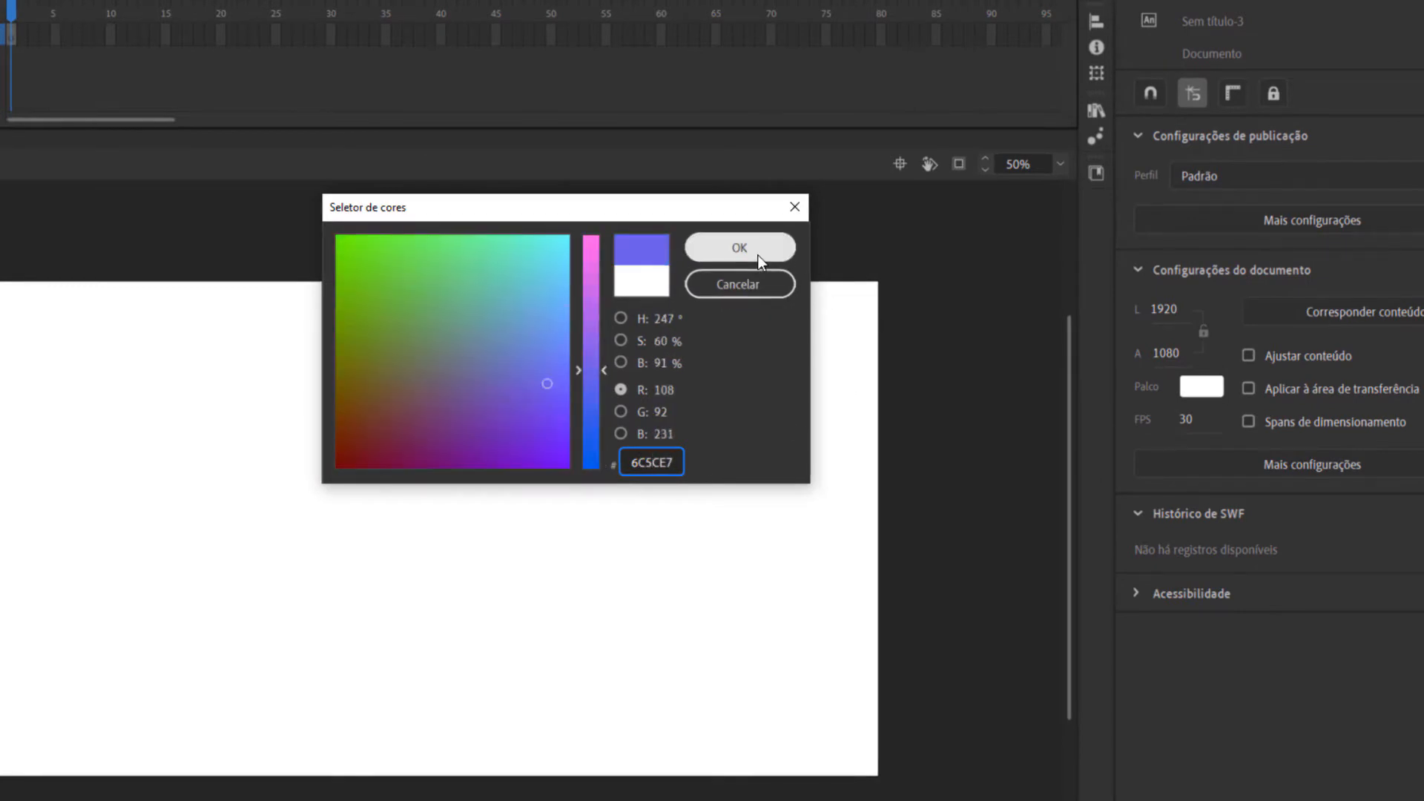
{"action": "left_click", "coordinate": [759, 255]}
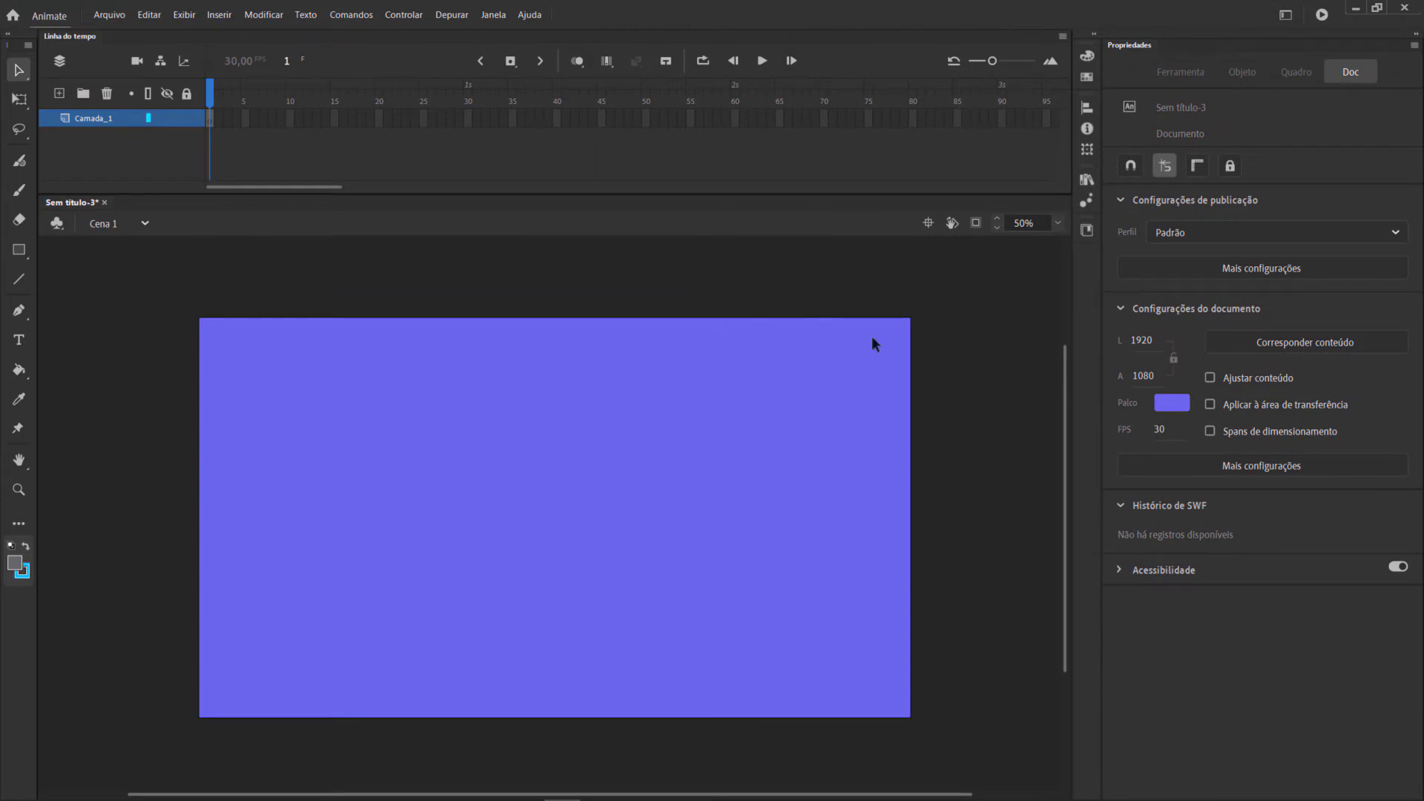
Import the ostrich reference image avestruz.jpg onto the stage.
{"action": "left_click_drag", "start_coordinate": [1065, 363], "coordinate": [1068, 372]}
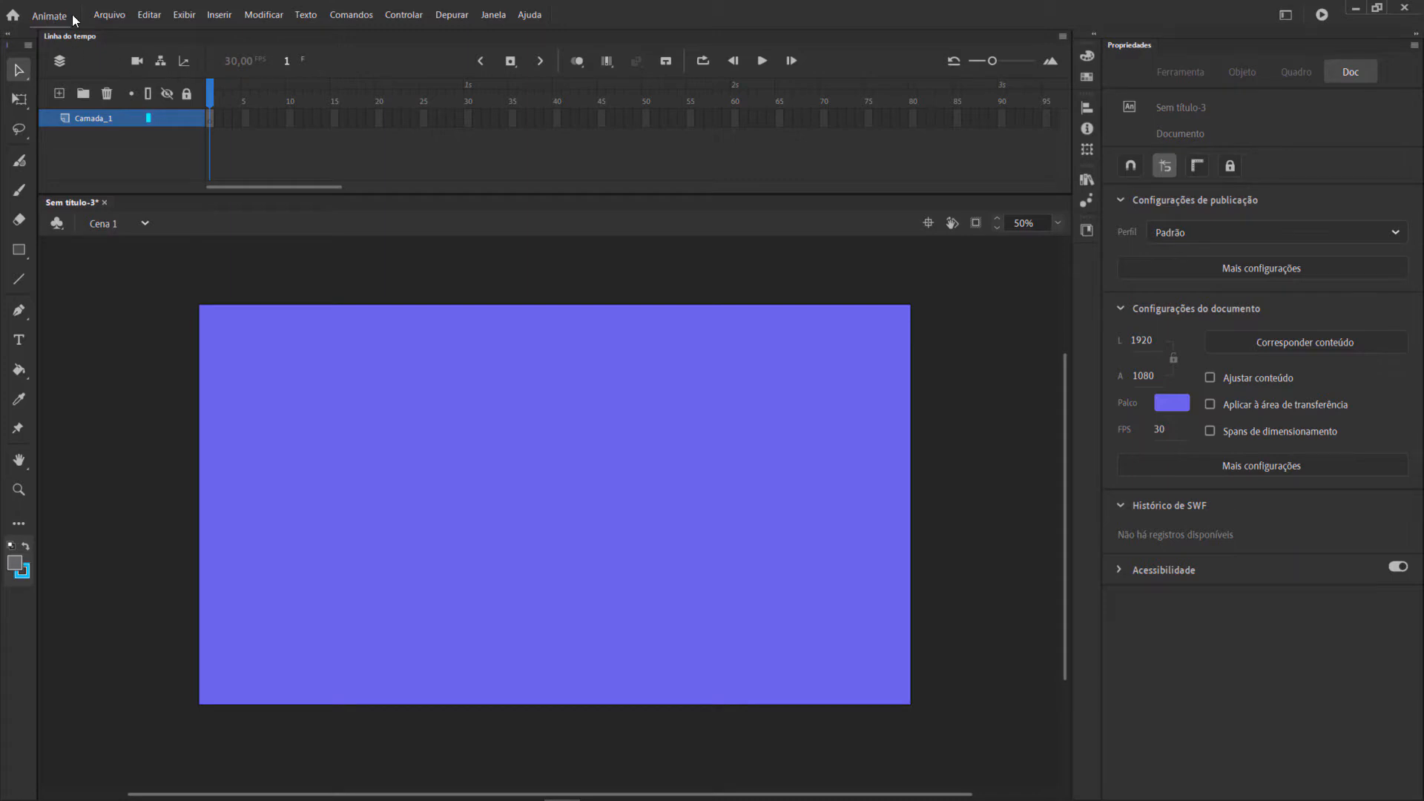
{"action": "left_click", "coordinate": [109, 15]}
{"action": "mouse_move", "coordinate": [172, 208]}
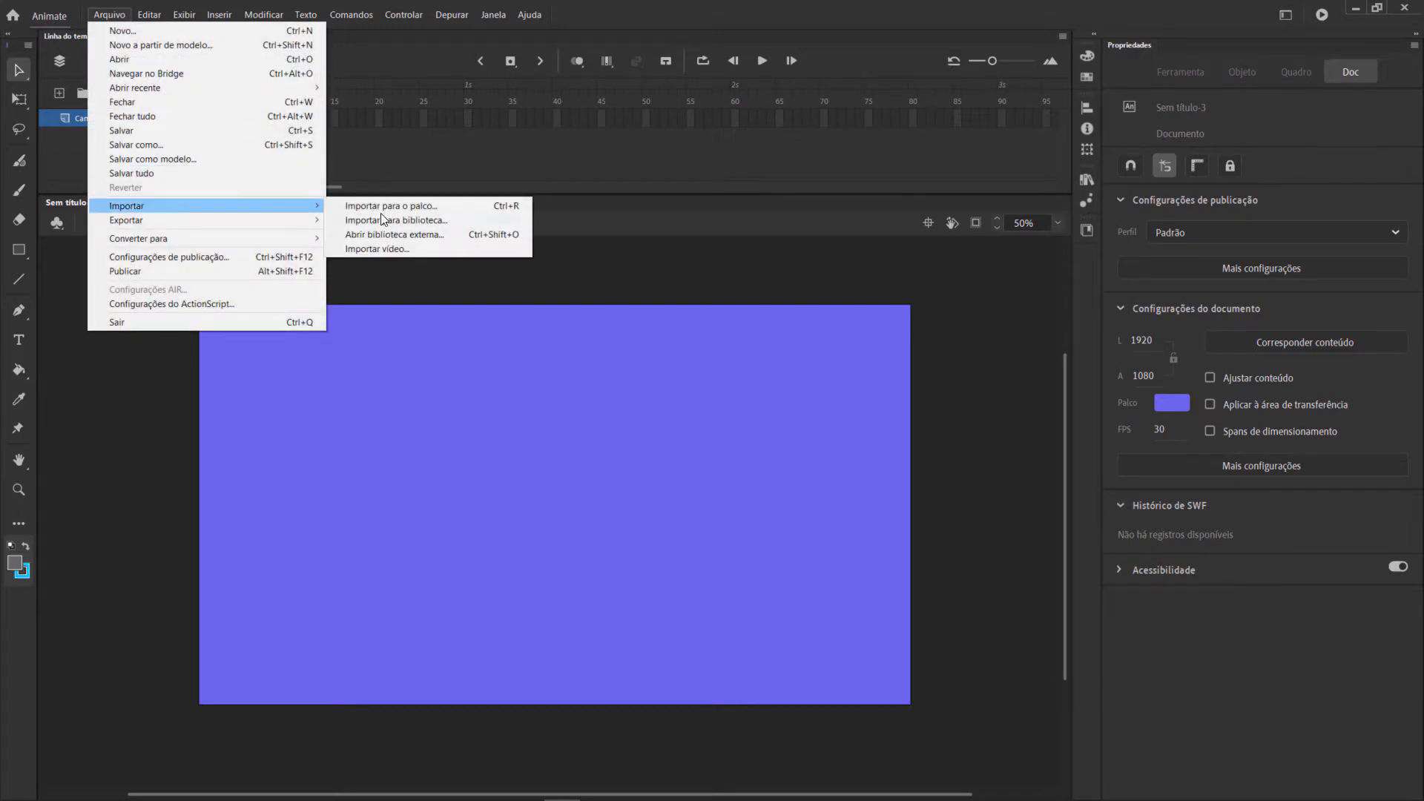
{"action": "left_click", "coordinate": [420, 208]}
{"action": "double_click", "coordinate": [504, 244]}
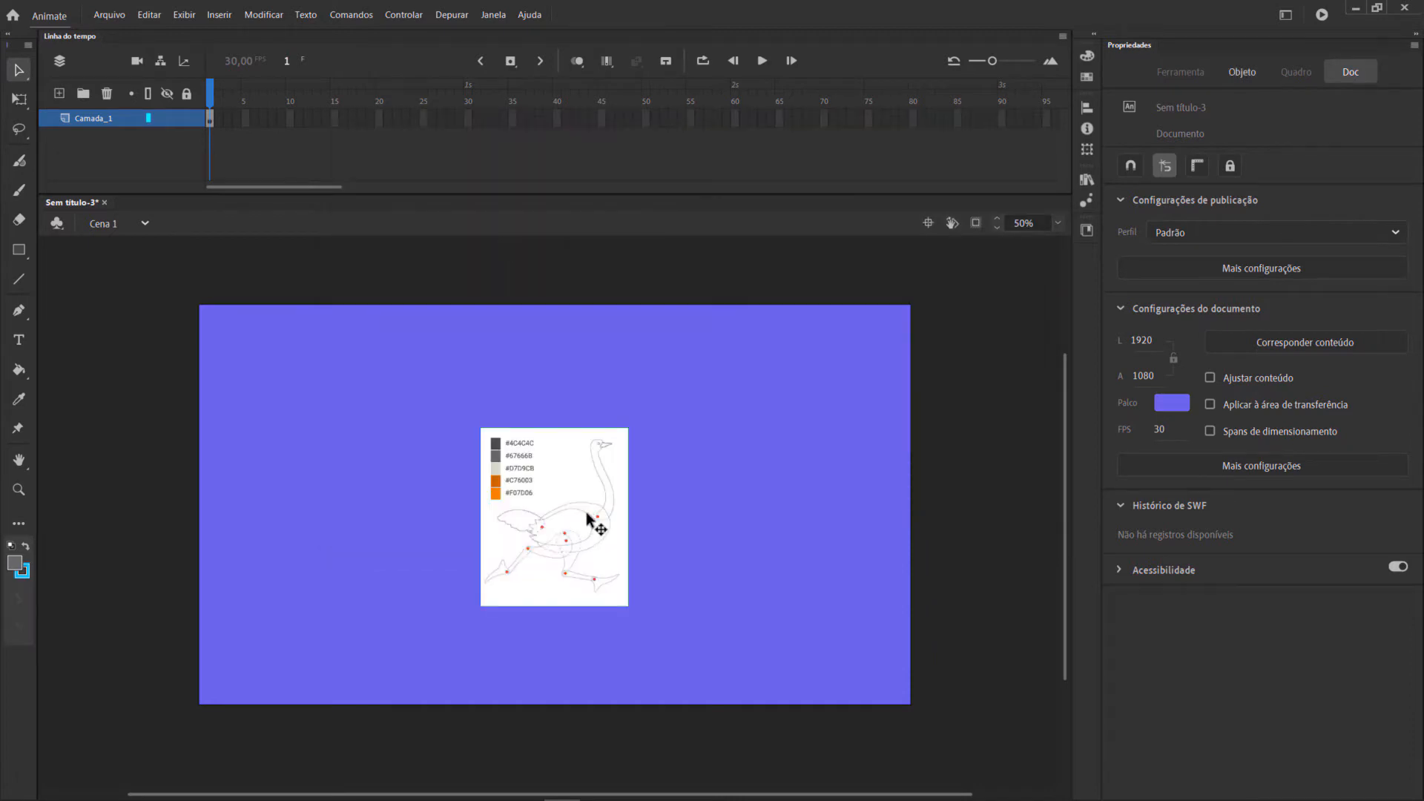
Enlarge the ostrich reference image proportionally to about 828 × 998 px, keep it centred on the stage, and deselect it.
{"action": "key", "text": "q"}
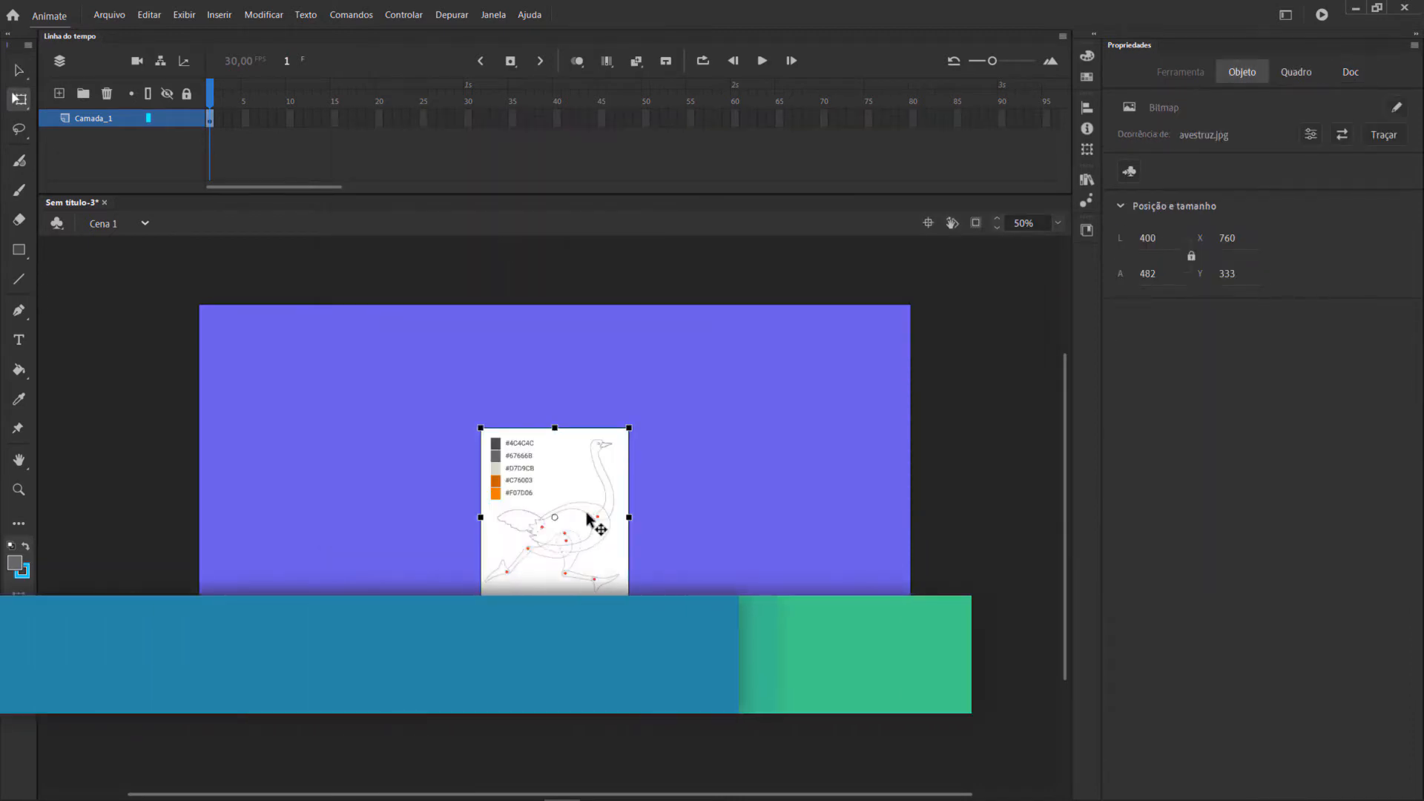
{"action": "left_click_drag", "start_coordinate": [629, 428], "coordinate": [767, 334]}
{"action": "left_click_drag", "start_coordinate": [652, 448], "coordinate": [649, 438]}
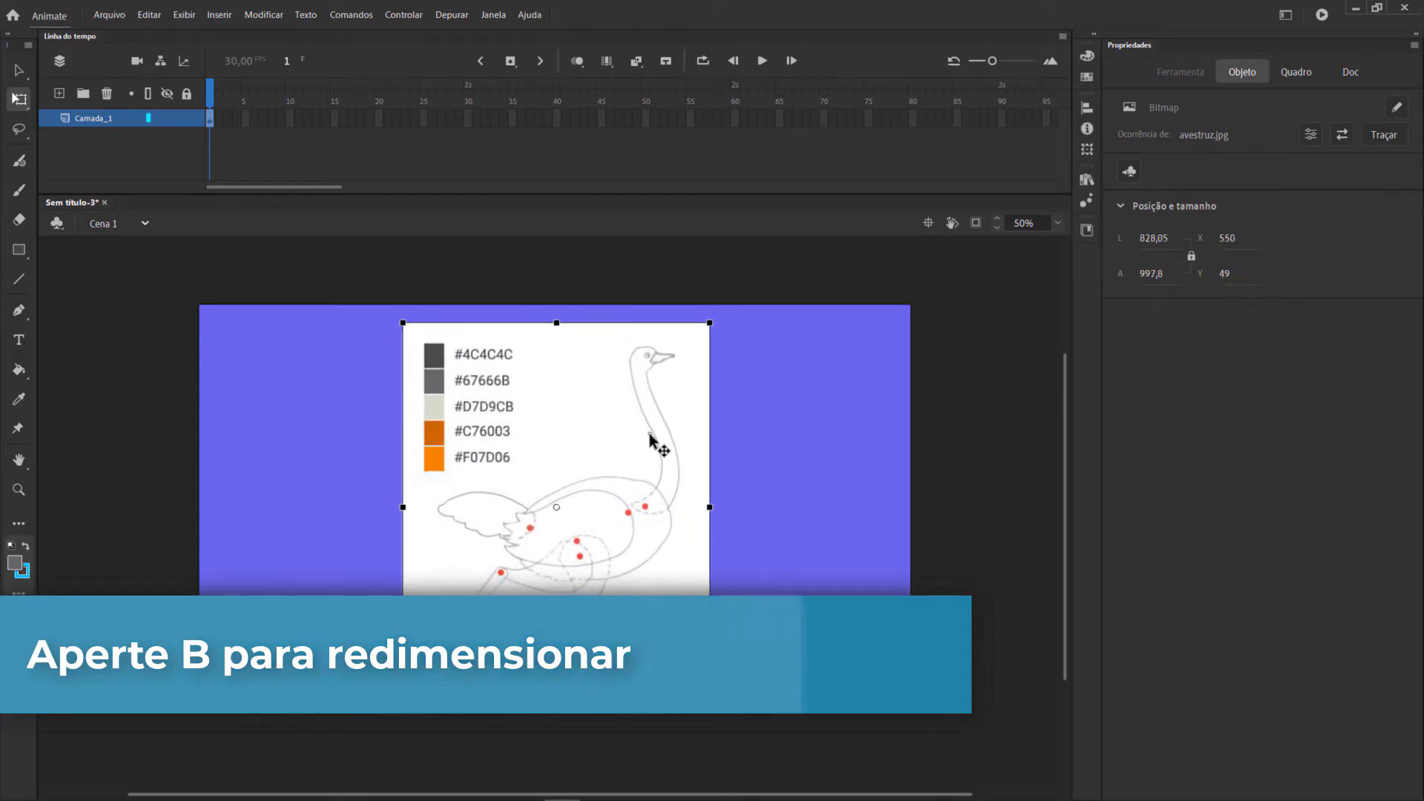
{"action": "left_click", "coordinate": [610, 286]}
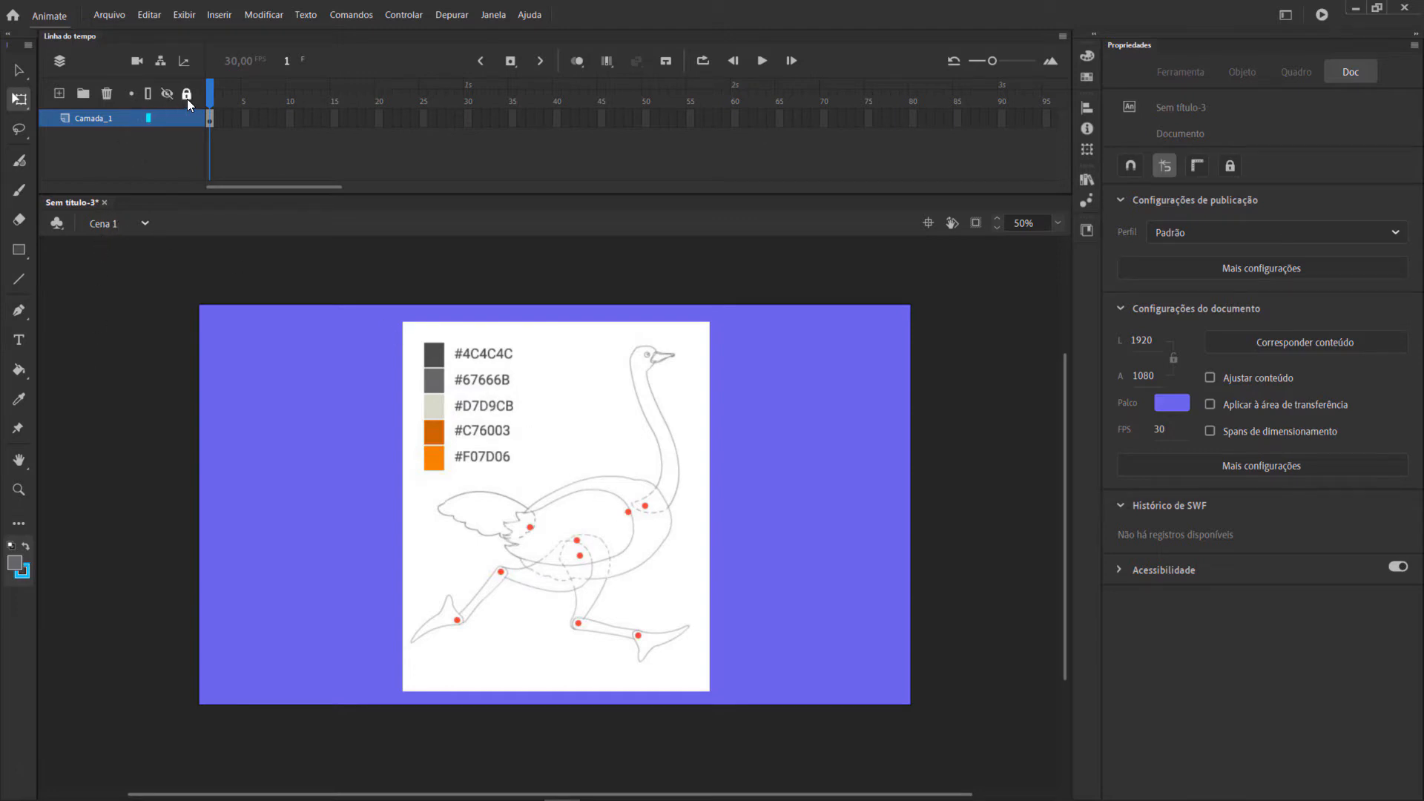
Lock the reference image layer and add a new layer named cabeca above it.
{"action": "left_click", "coordinate": [59, 94]}
{"action": "double_click", "coordinate": [86, 118]}
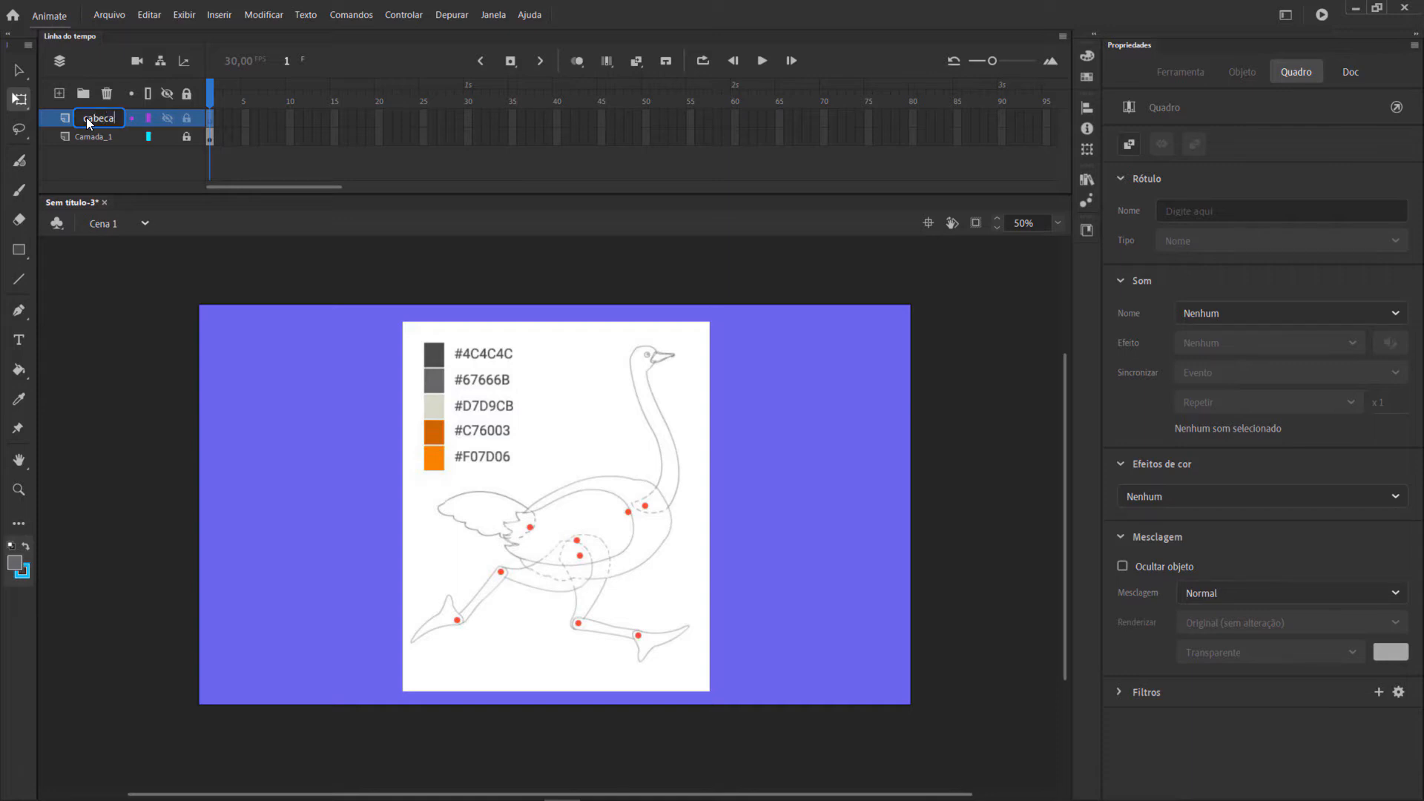
Using the Pen tool with a white fill colour, trace the back of the ostrich's neck from its base up to the top of the head.
{"action": "left_click", "coordinate": [18, 313]}
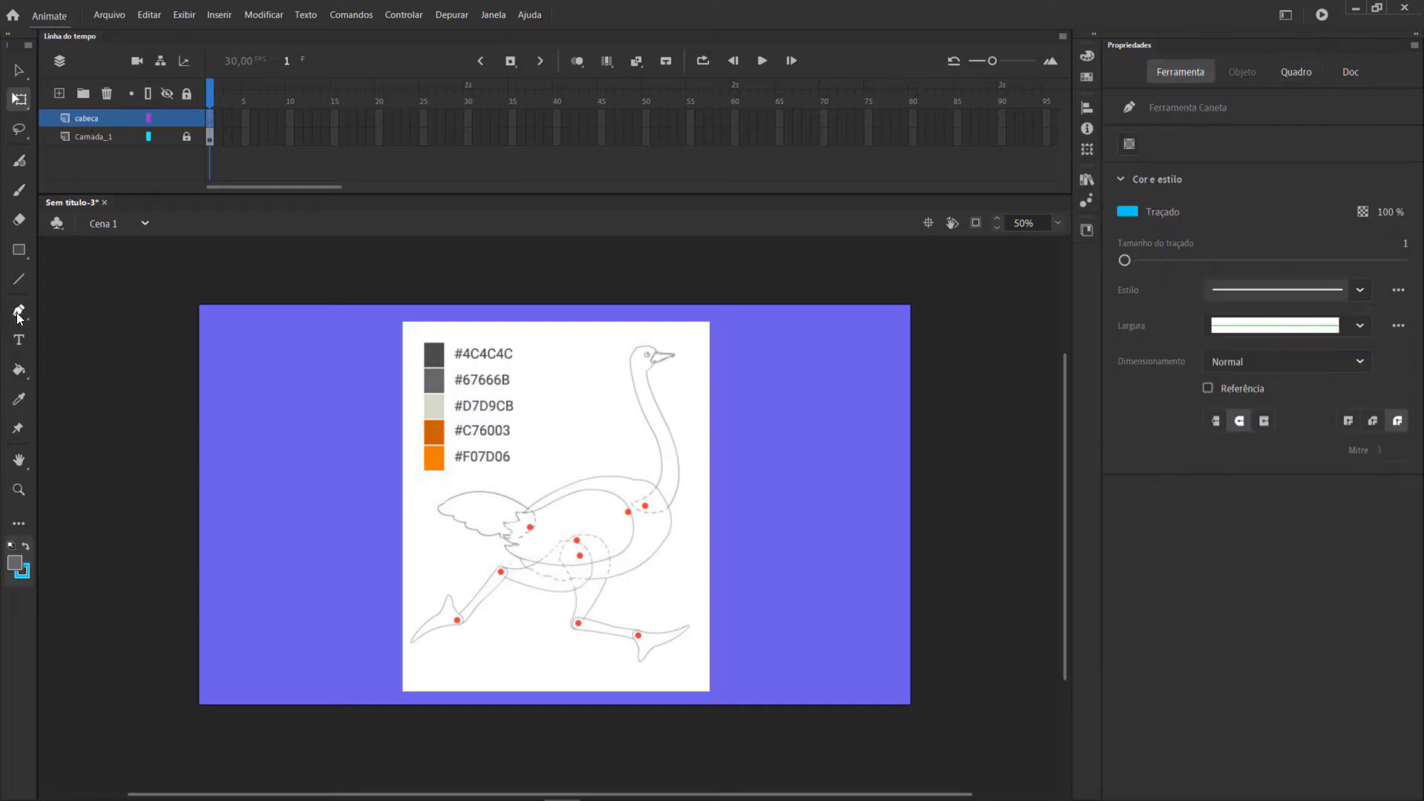
{"action": "left_click", "coordinate": [15, 562]}
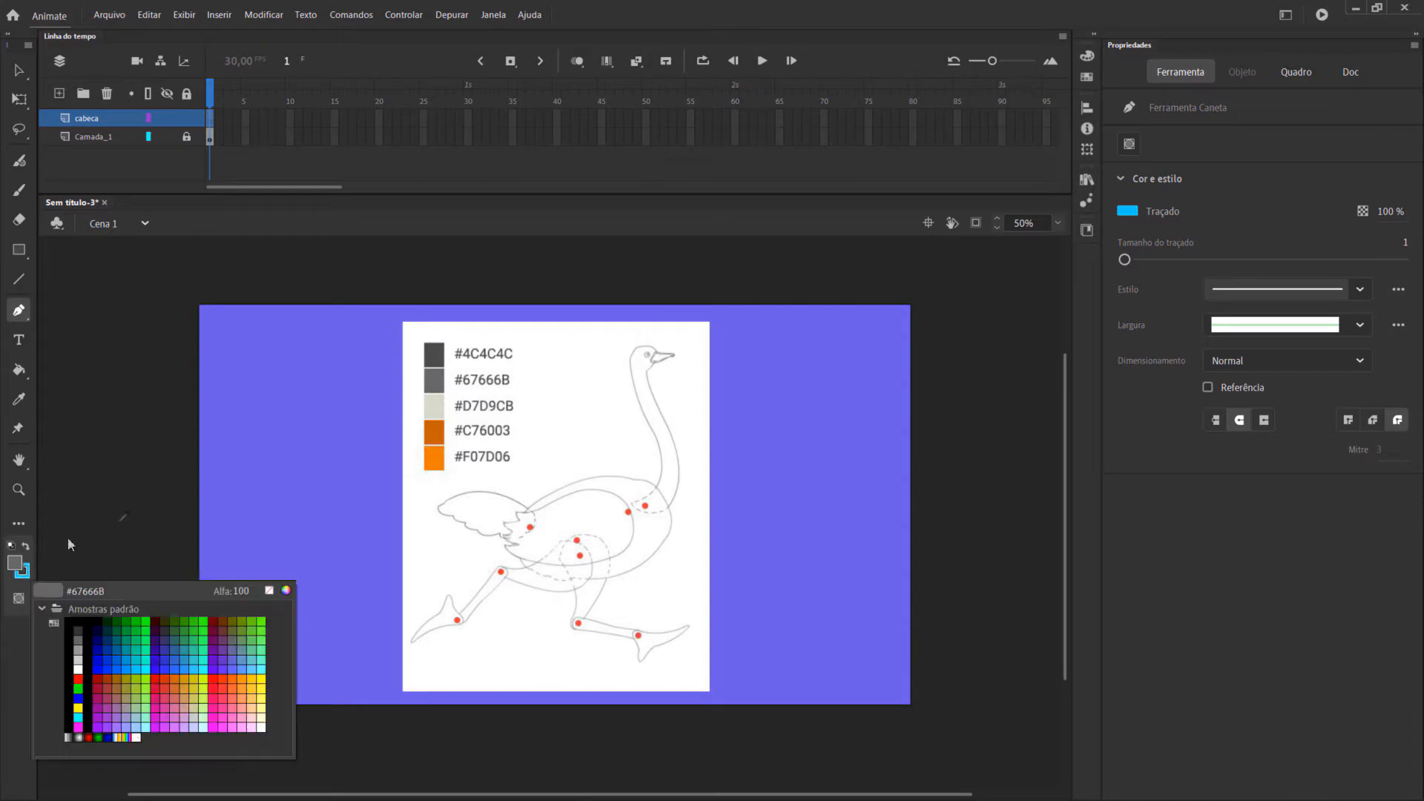
{"action": "left_click", "coordinate": [80, 664]}
{"action": "left_click", "coordinate": [1058, 223]}
{"action": "left_click", "coordinate": [1078, 337]}
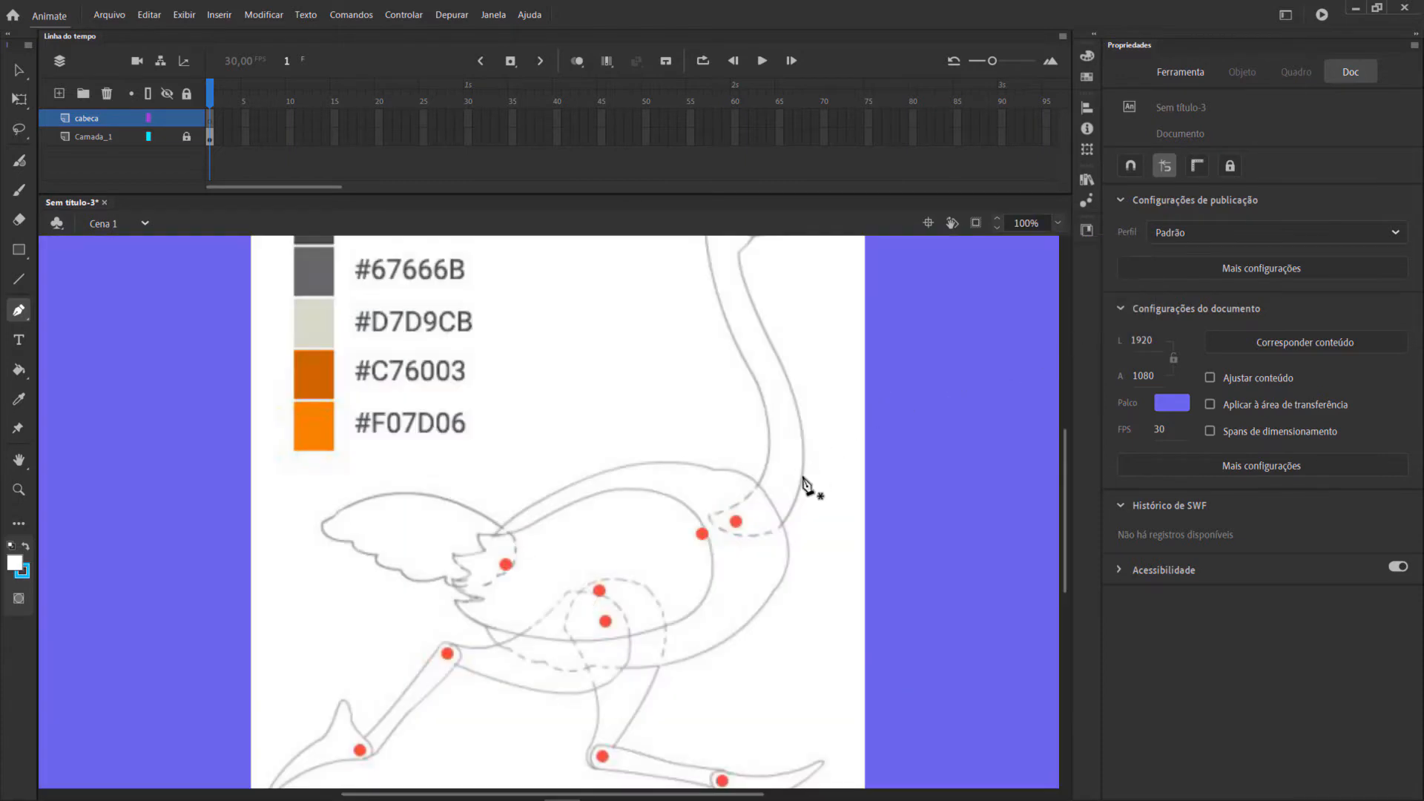
{"action": "scroll", "coordinate": [811, 483], "scroll_direction": "up", "scroll_amount": 3}
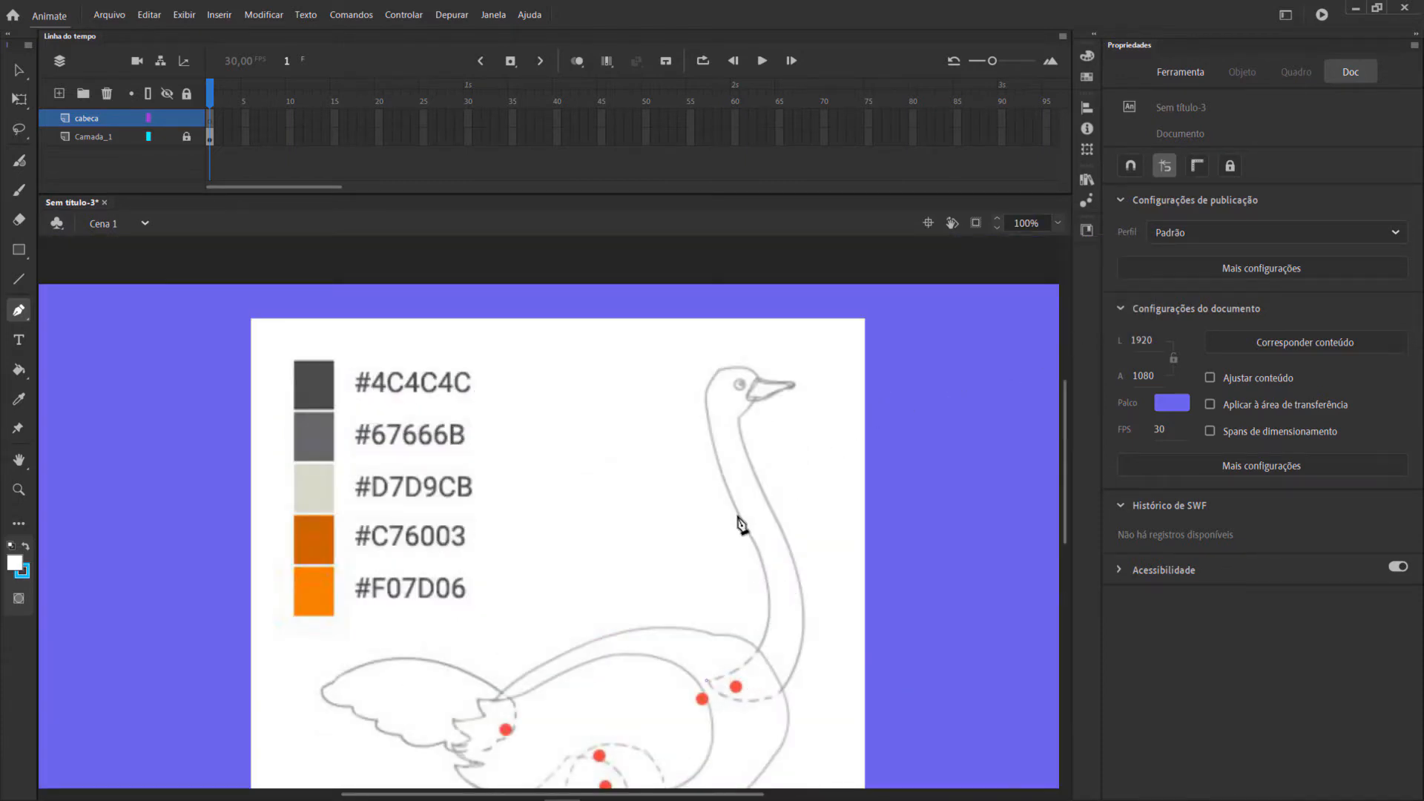
{"action": "left_click_drag", "start_coordinate": [744, 527], "coordinate": [672, 370]}
{"action": "left_click_drag", "start_coordinate": [416, 217], "coordinate": [399, 216]}
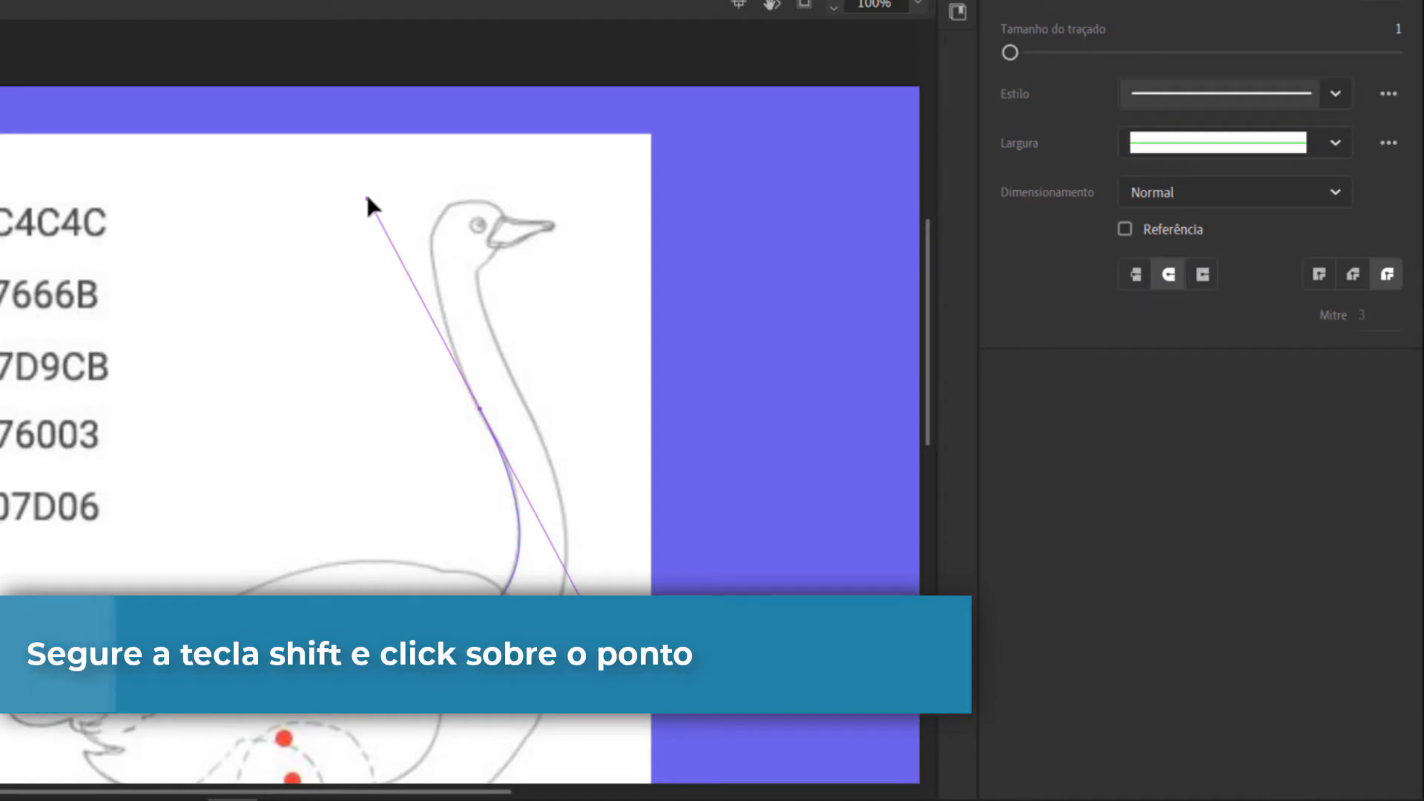
{"action": "left_click", "coordinate": [480, 410], "text": "shift"}
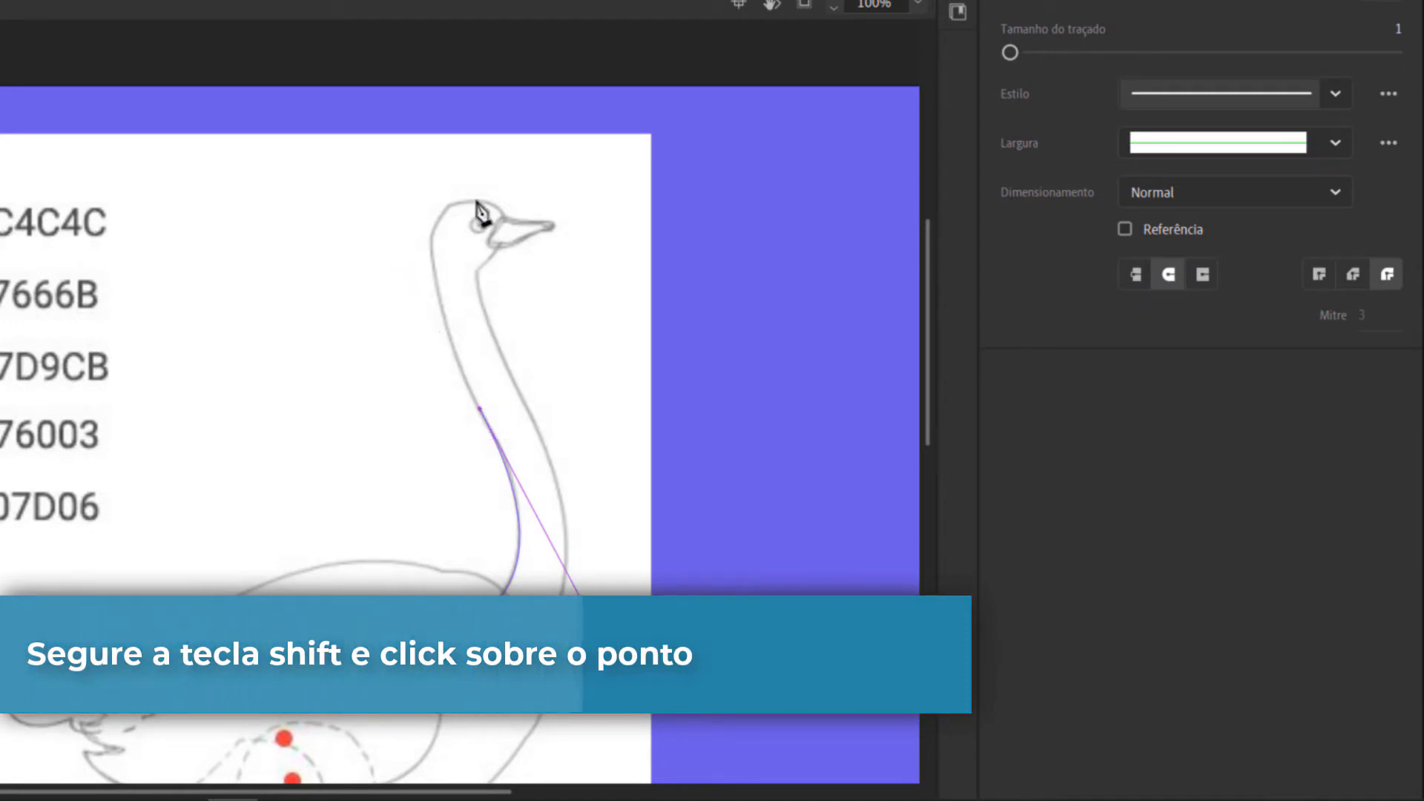
{"action": "left_click_drag", "start_coordinate": [472, 200], "coordinate": [563, 201]}
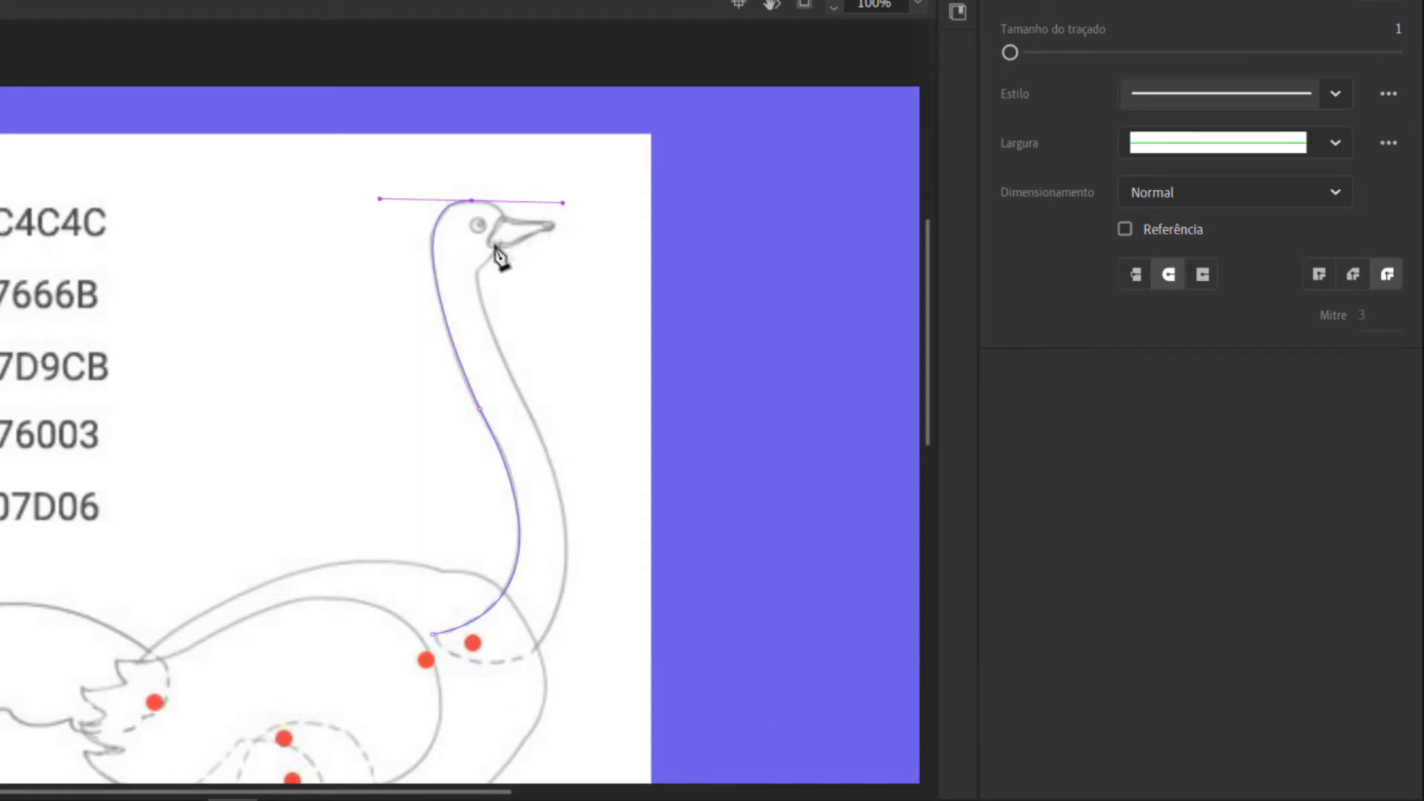
{"action": "left_click", "coordinate": [472, 200]}
Continue the path under the beak and down the front of the neck, closing the outline at the neck's base.
{"action": "left_click_drag", "start_coordinate": [458, 303], "coordinate": [458, 303]}
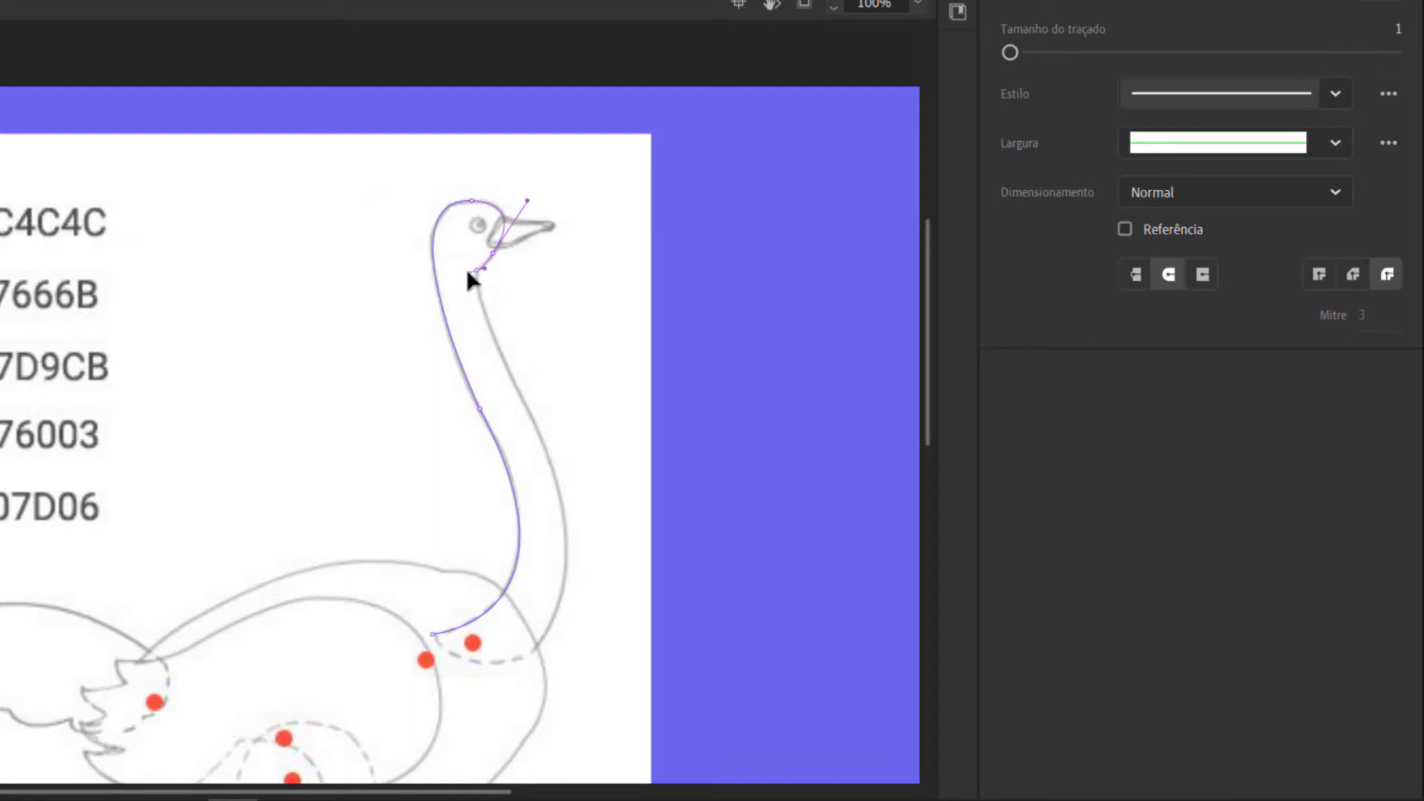
{"action": "left_click", "coordinate": [477, 271]}
{"action": "left_click_drag", "start_coordinate": [531, 416], "coordinate": [586, 523]}
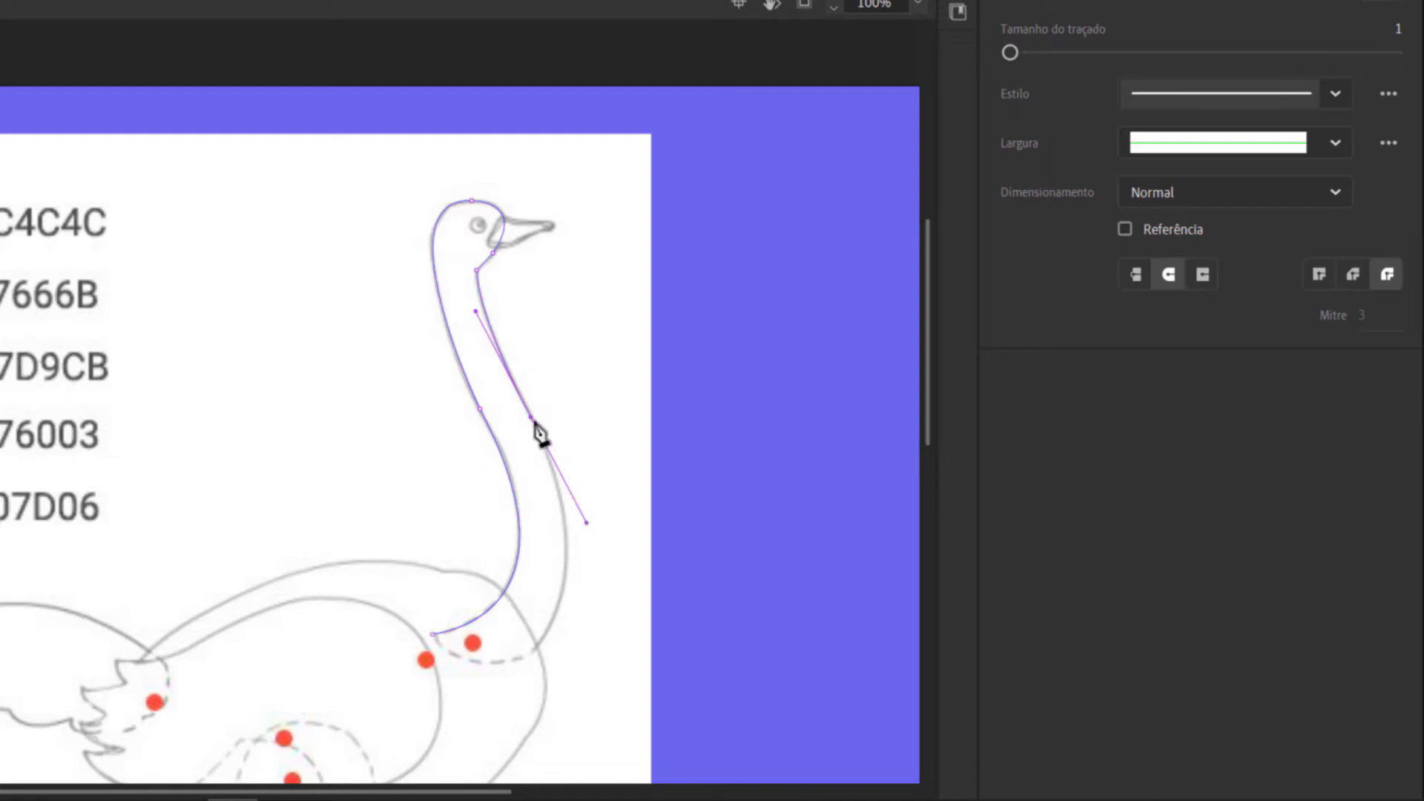
{"action": "left_click", "coordinate": [532, 420]}
{"action": "left_click_drag", "start_coordinate": [535, 652], "coordinate": [460, 731]}
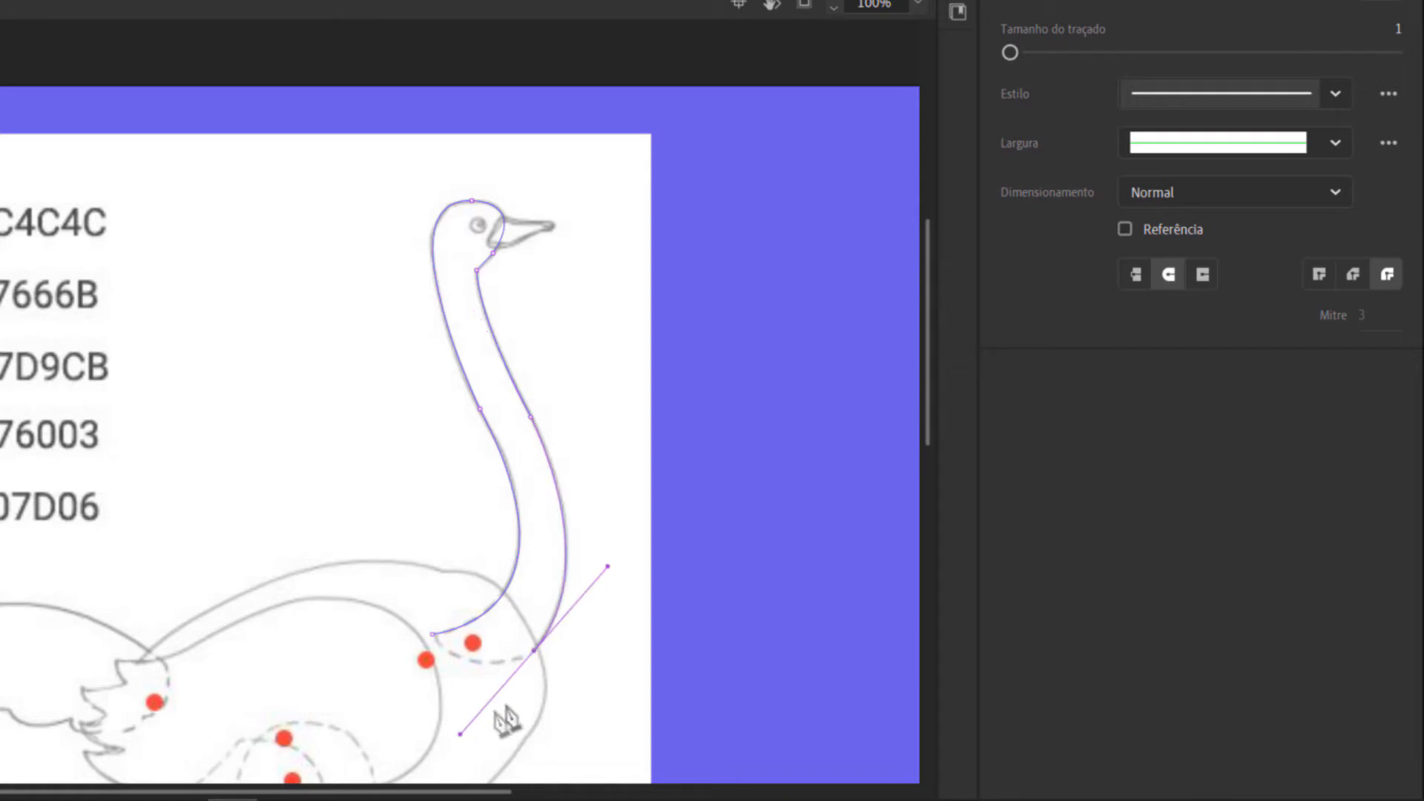
{"action": "left_click", "coordinate": [535, 651]}
{"action": "left_click_drag", "start_coordinate": [434, 635], "coordinate": [408, 581]}
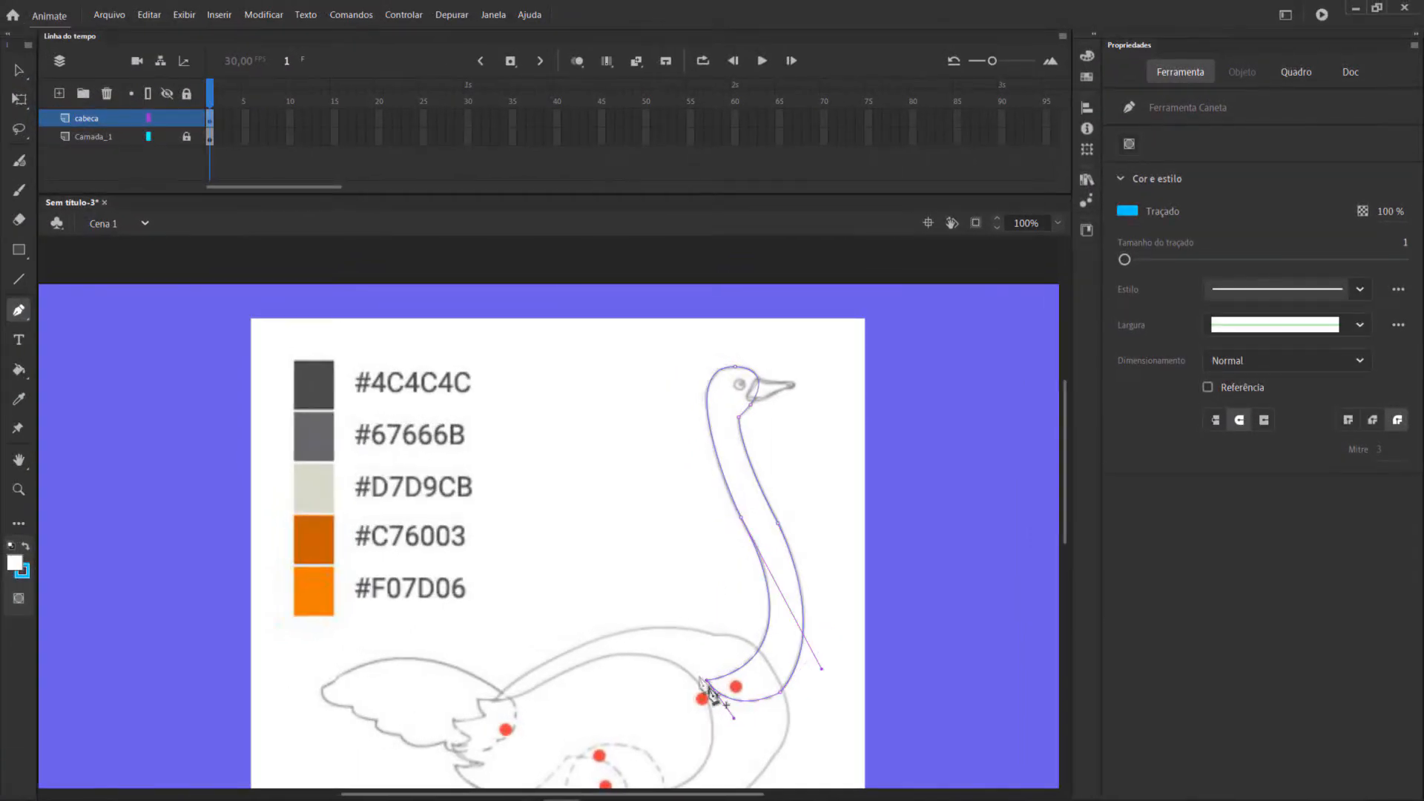
Fill the head and neck outline with white and remove its blue stroke.
{"action": "left_click", "coordinate": [20, 373]}
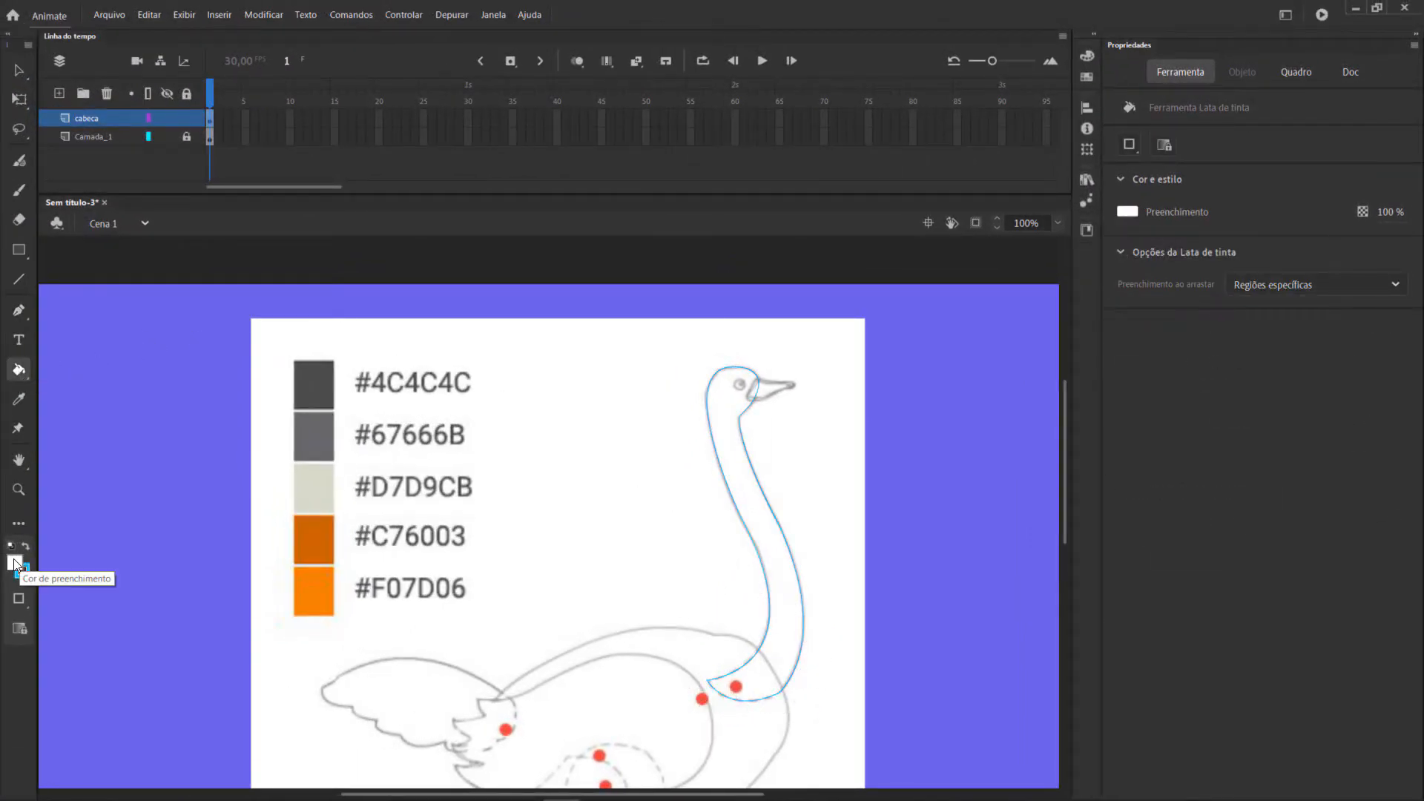
{"action": "left_click", "coordinate": [765, 536]}
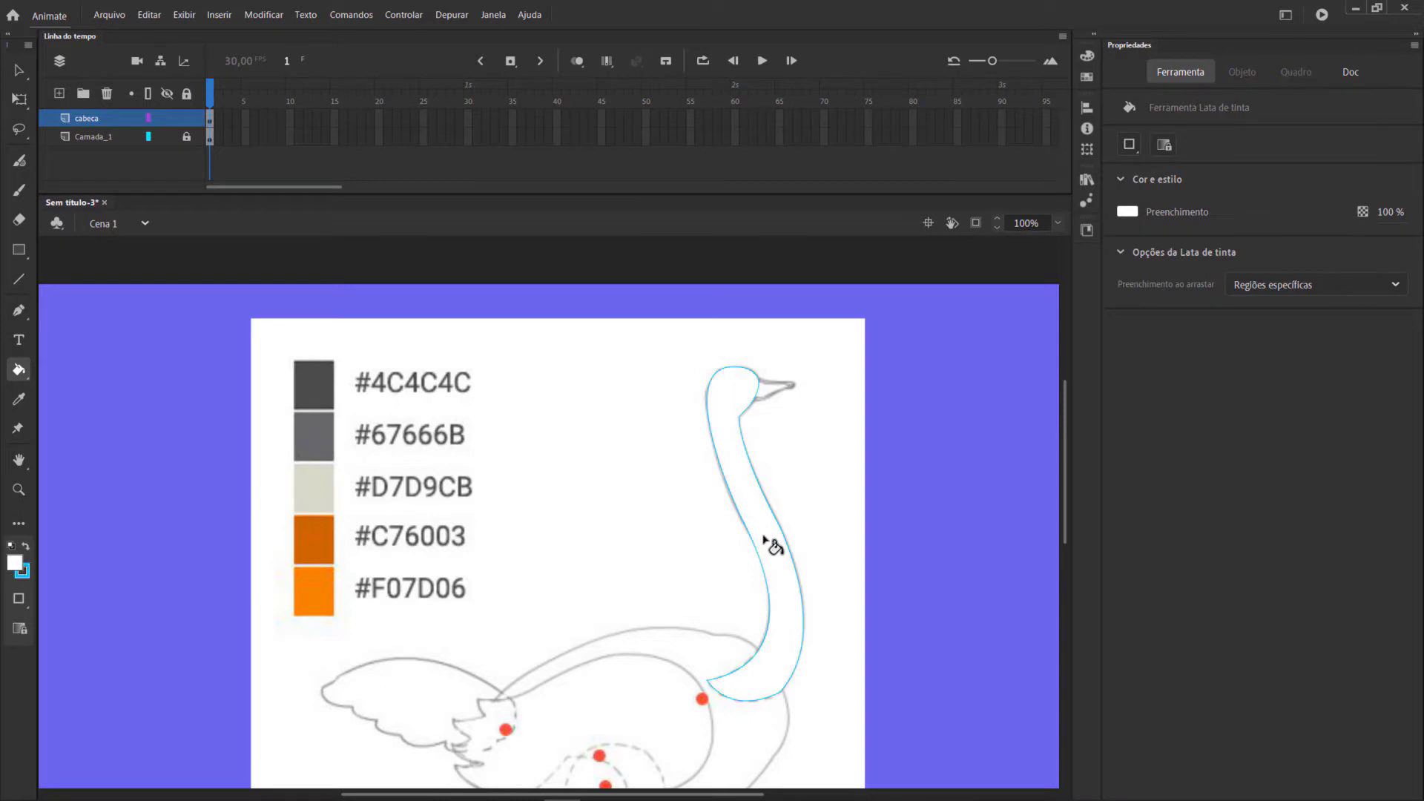
{"action": "left_click", "coordinate": [16, 72]}
{"action": "left_click_drag", "start_coordinate": [573, 309], "coordinate": [895, 740]}
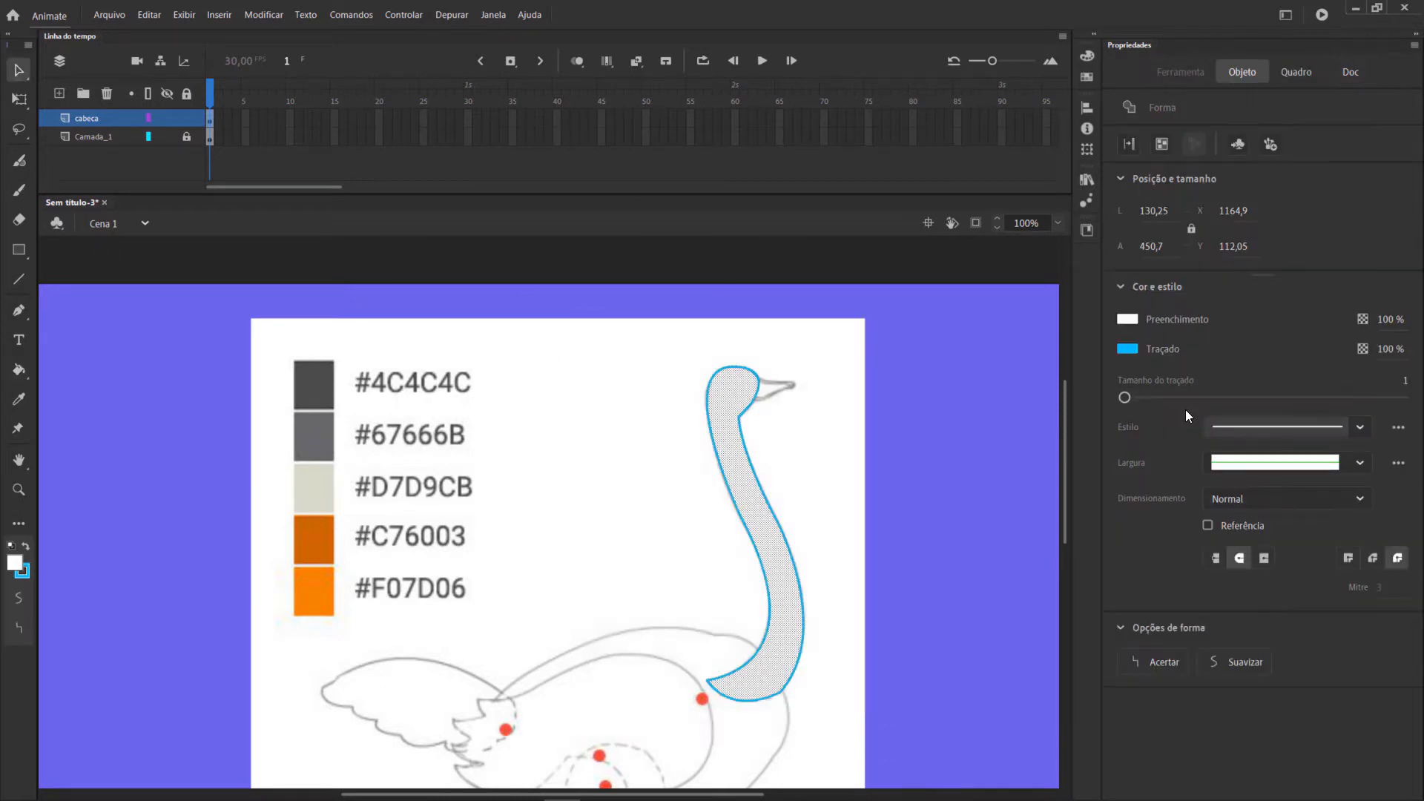
{"action": "left_click", "coordinate": [1127, 320]}
{"action": "left_click", "coordinate": [1136, 322]}
{"action": "left_click", "coordinate": [1132, 351]}
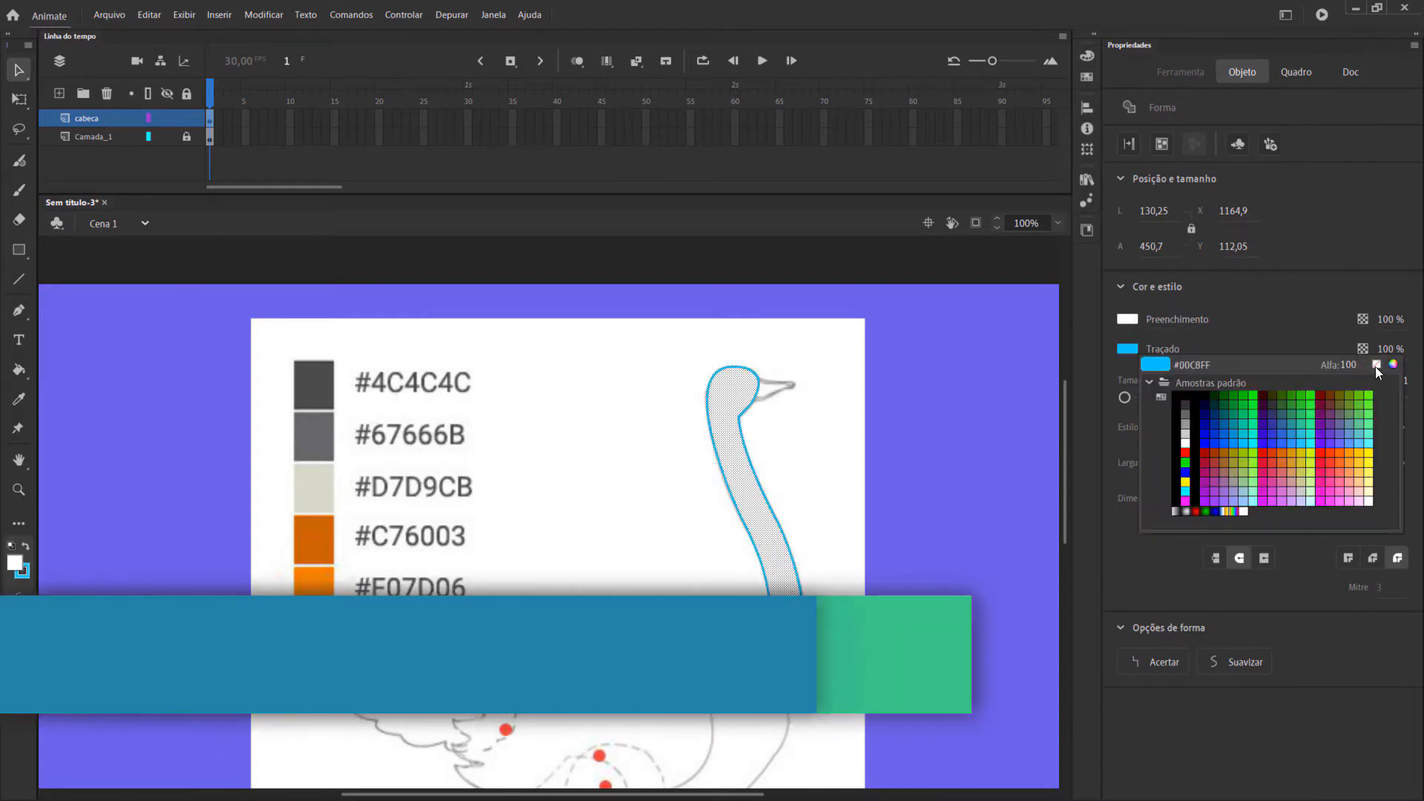
{"action": "left_click", "coordinate": [1375, 365]}
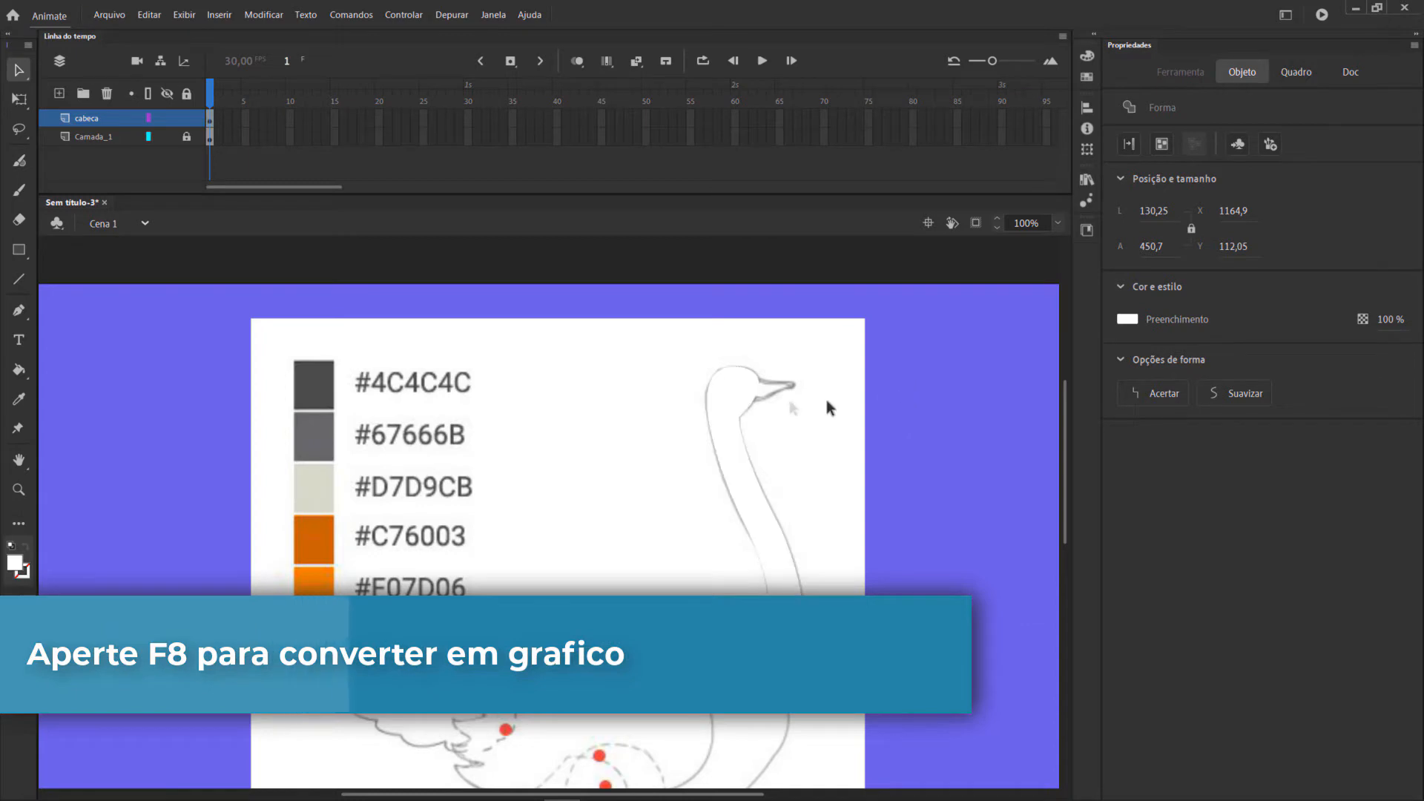
Convert the head and neck shape into a graphic symbol named cabeca.
{"action": "left_click", "coordinate": [749, 401]}
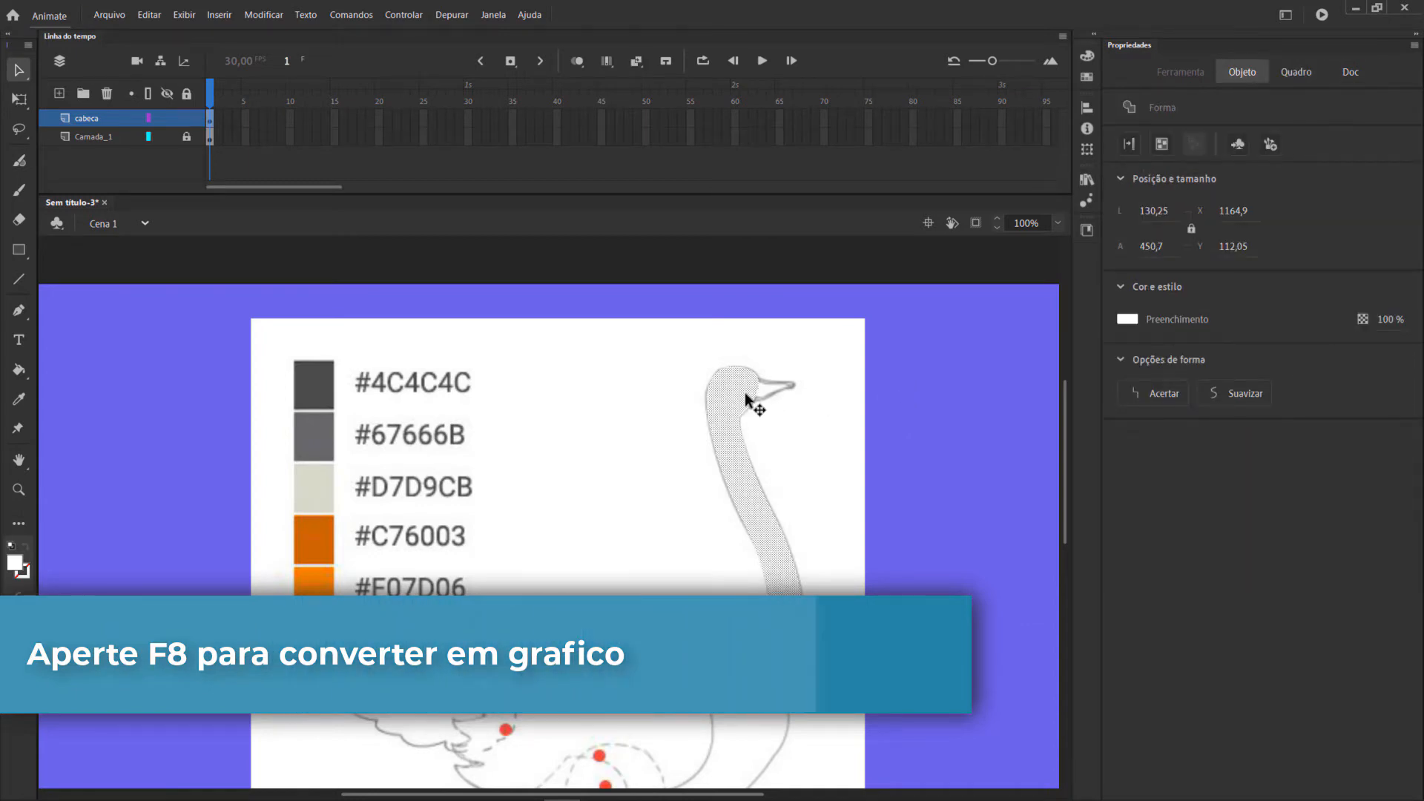
{"action": "key", "text": "F8"}
{"action": "type", "text": "cabe"}
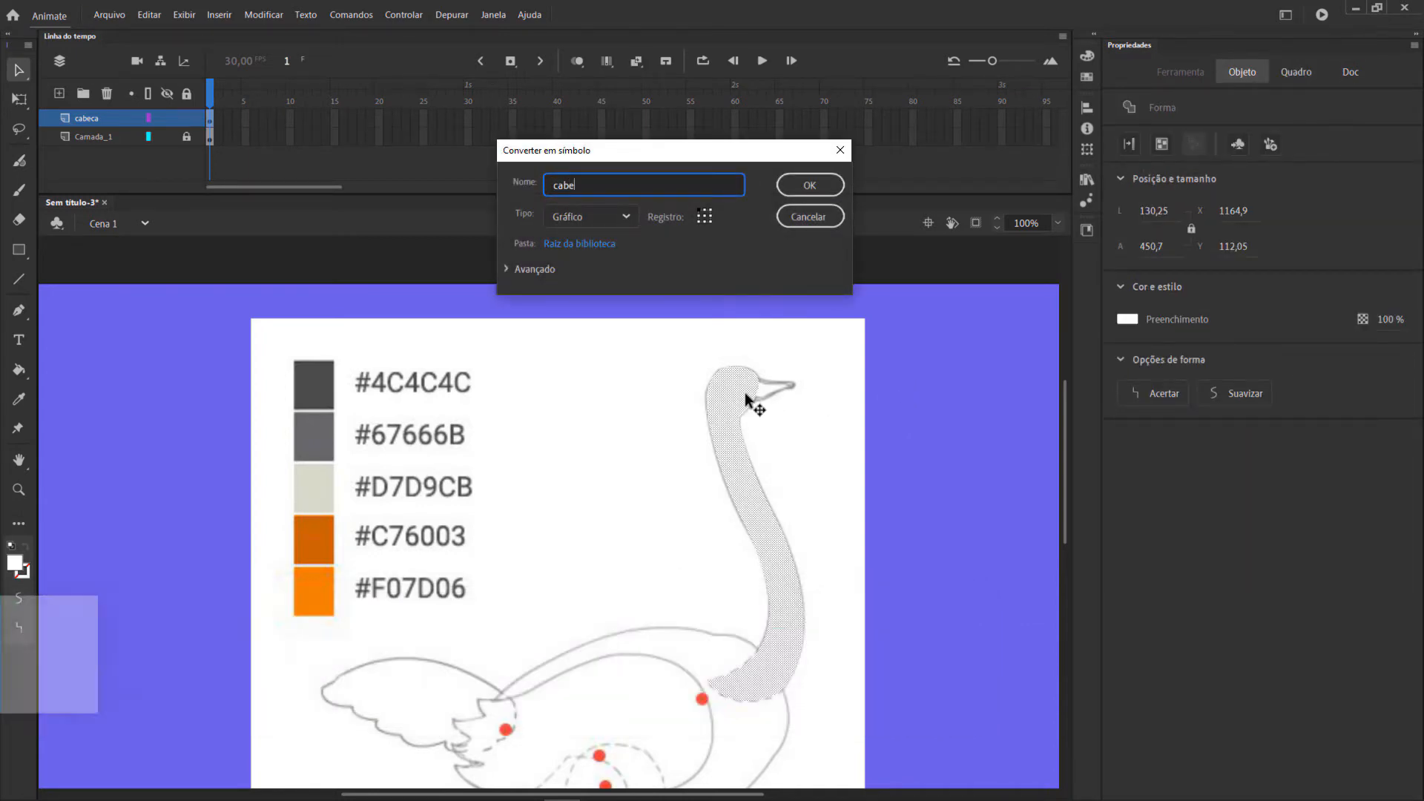
{"action": "type", "text": "ca"}
{"action": "key", "text": "Return"}
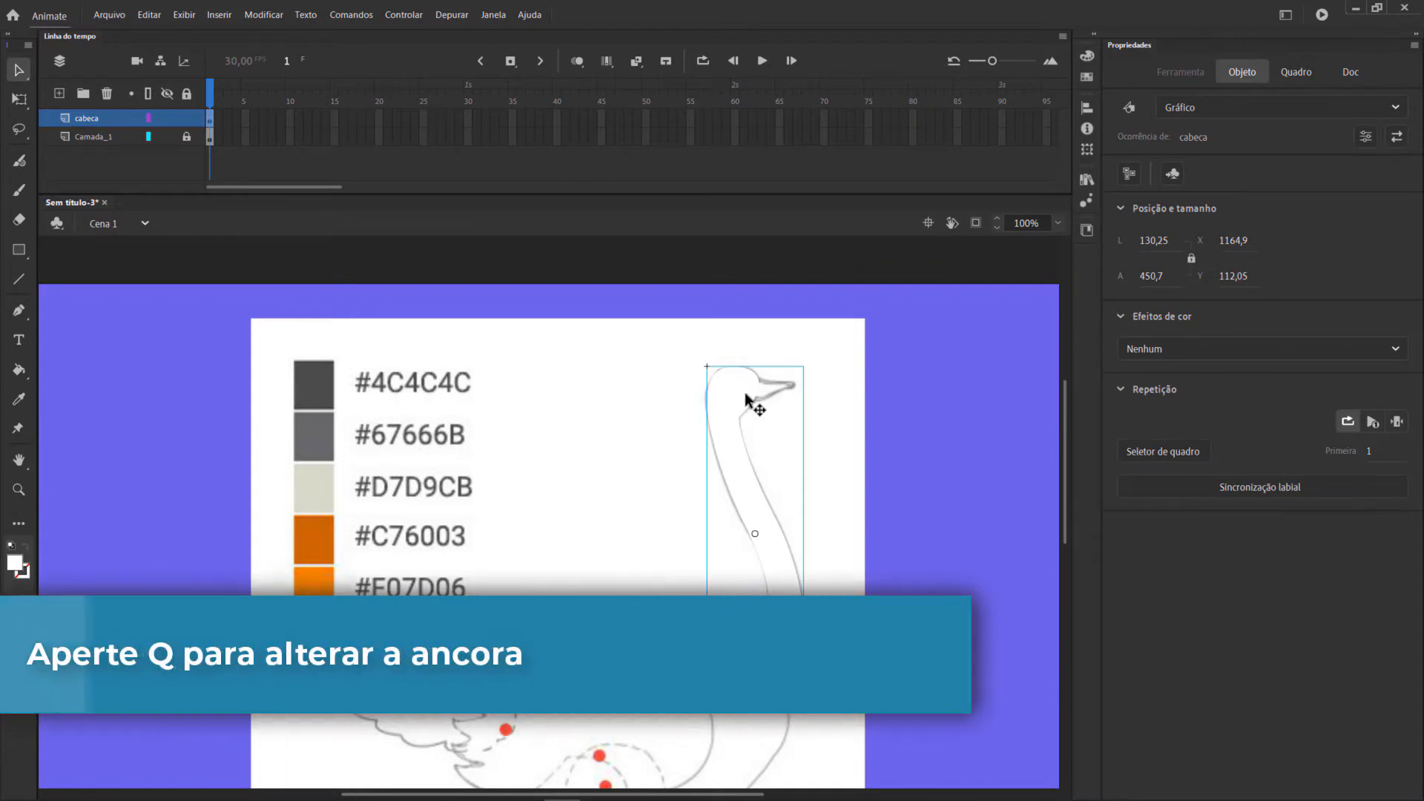
Move the cabeca symbol's transformation point to the red joint at the neck's base and rotate the symbol slightly to test it.
{"action": "key", "text": "q"}
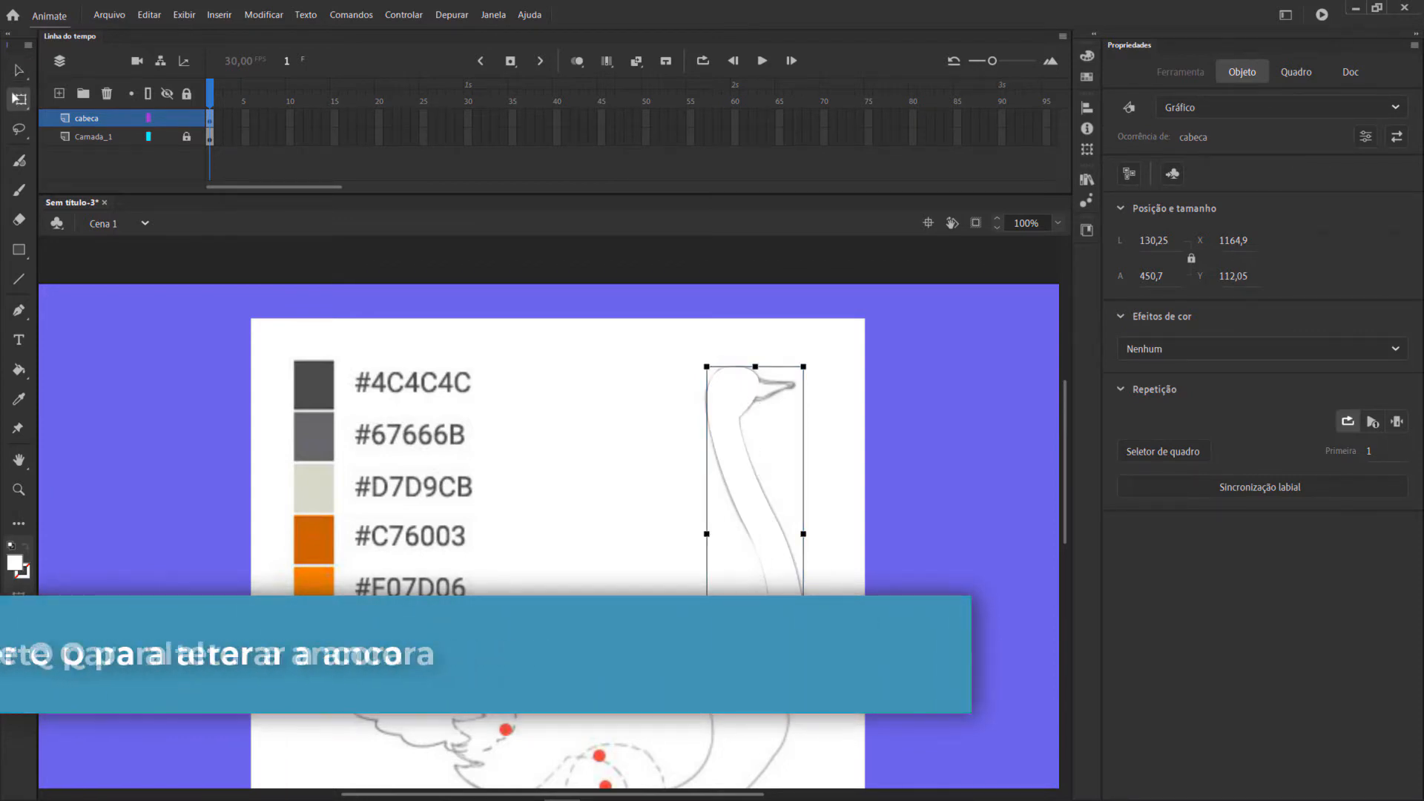
{"action": "left_click_drag", "start_coordinate": [817, 368], "coordinate": [799, 455]}
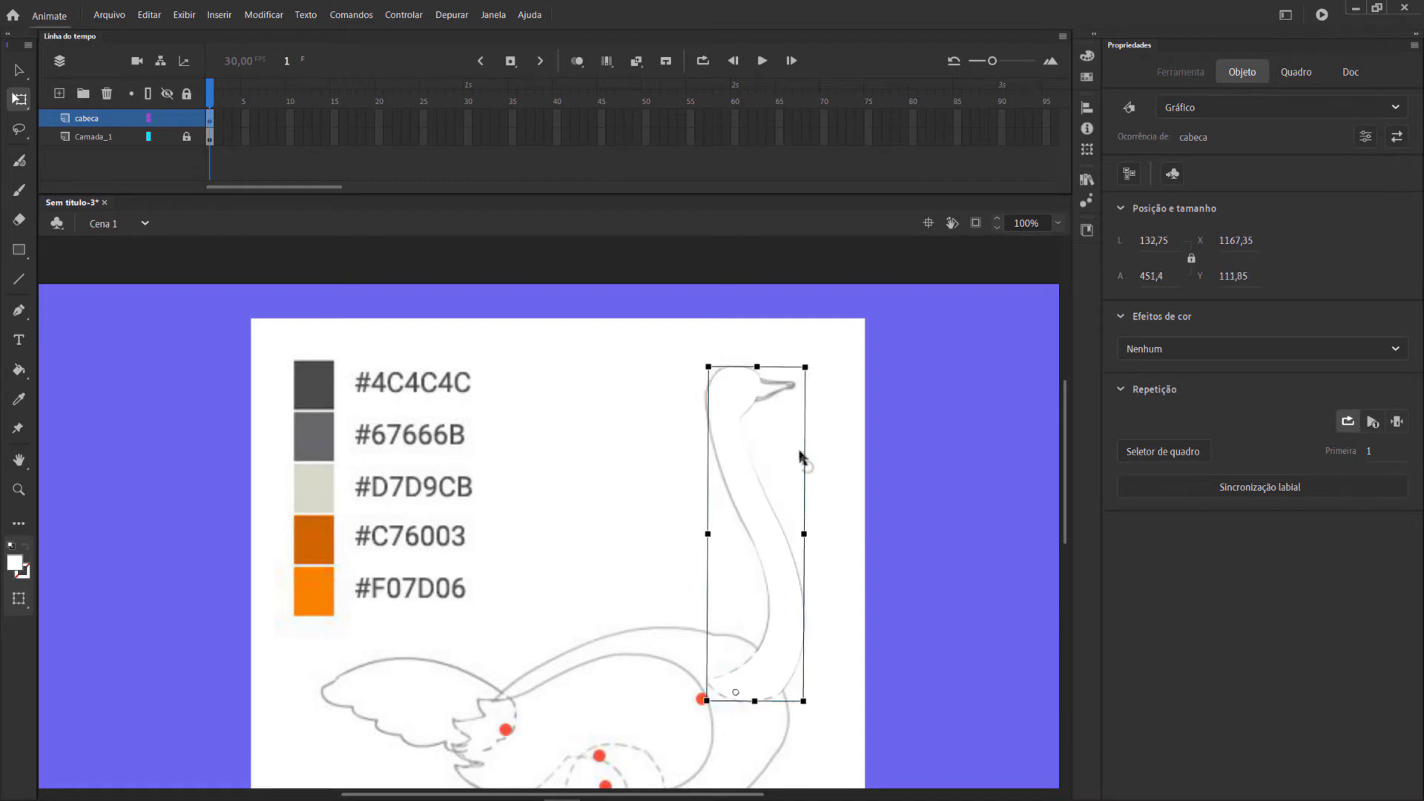
Lock the cabeca layer and add a new layer above it.
{"action": "left_click", "coordinate": [186, 119]}
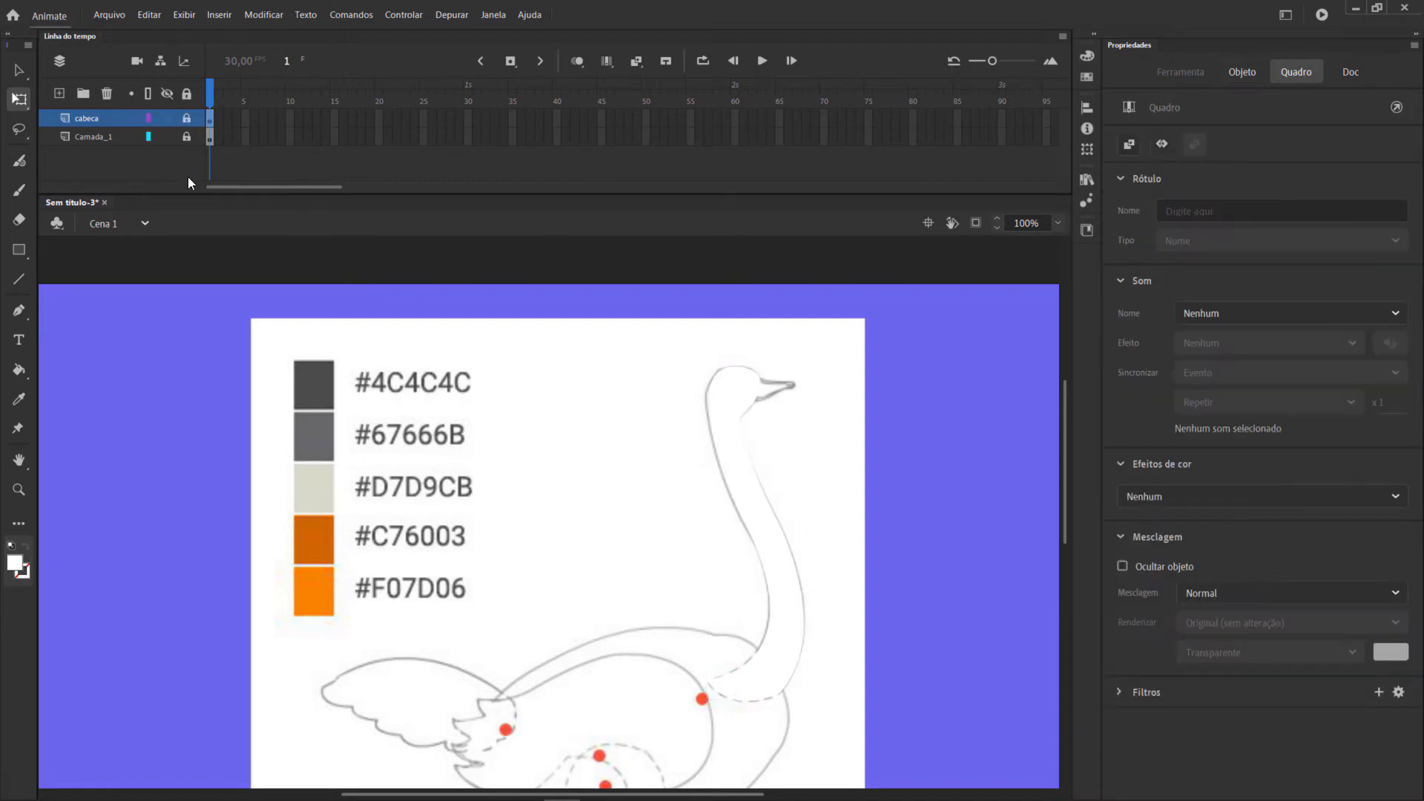
{"action": "left_click", "coordinate": [59, 93]}
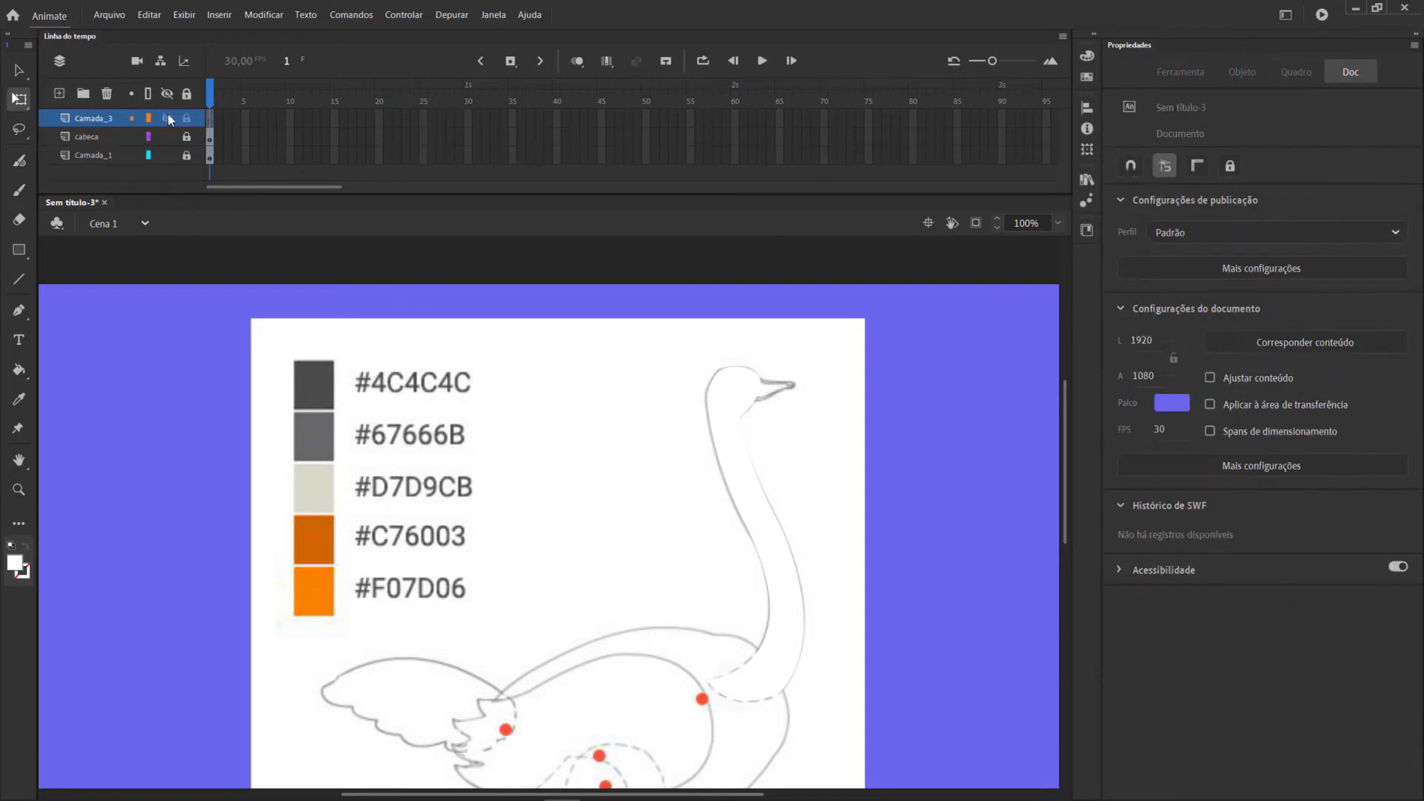
Rename the new empty layer above cabeca as corpo.
{"action": "double_click", "coordinate": [106, 119]}
{"action": "type", "text": "corpo"}
{"action": "key", "text": "Return"}
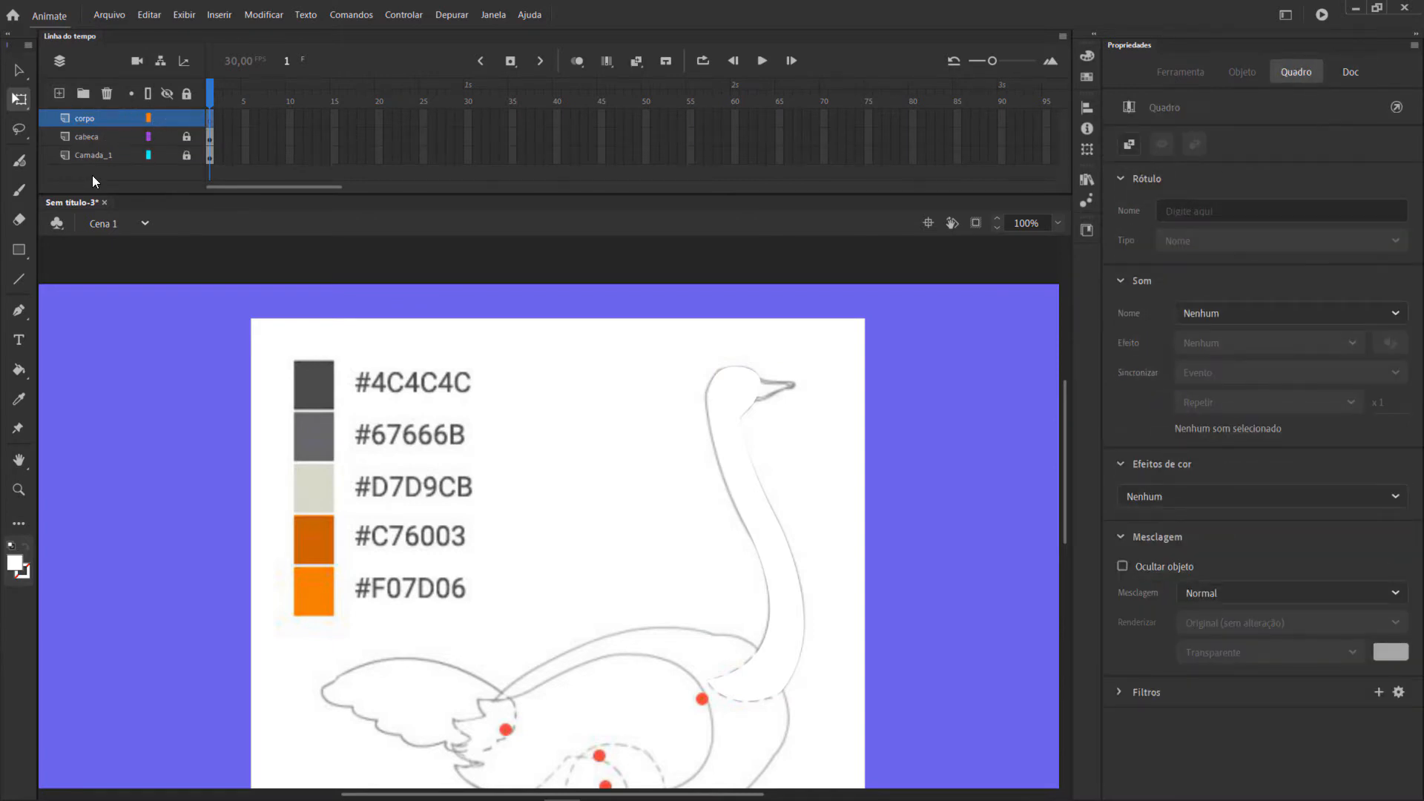
Set the fill color to #4C4C4C, the first swatch on the reference image.
{"action": "scroll", "coordinate": [468, 321], "scroll_direction": "down", "scroll_amount": 3}
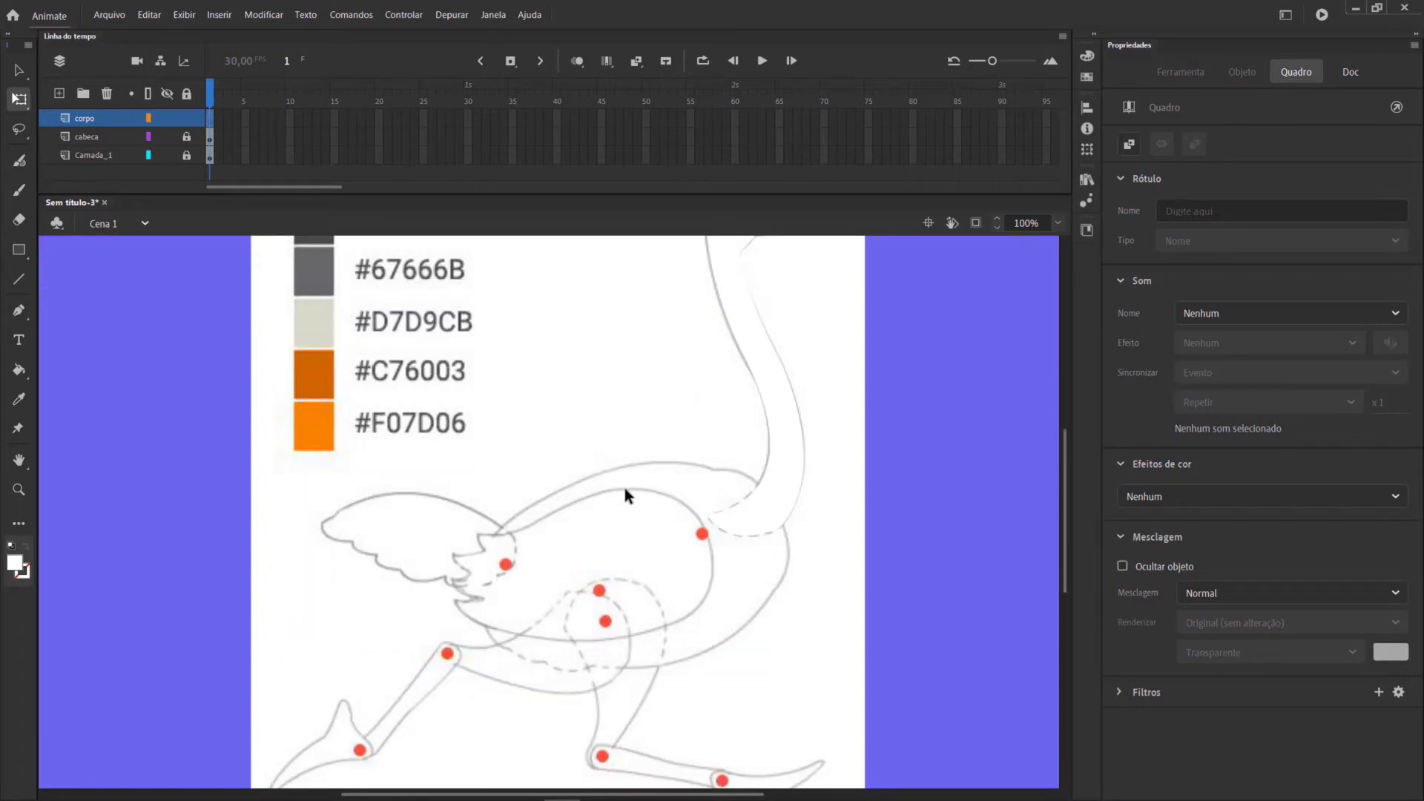
{"action": "scroll", "coordinate": [328, 364], "scroll_direction": "up", "scroll_amount": 3}
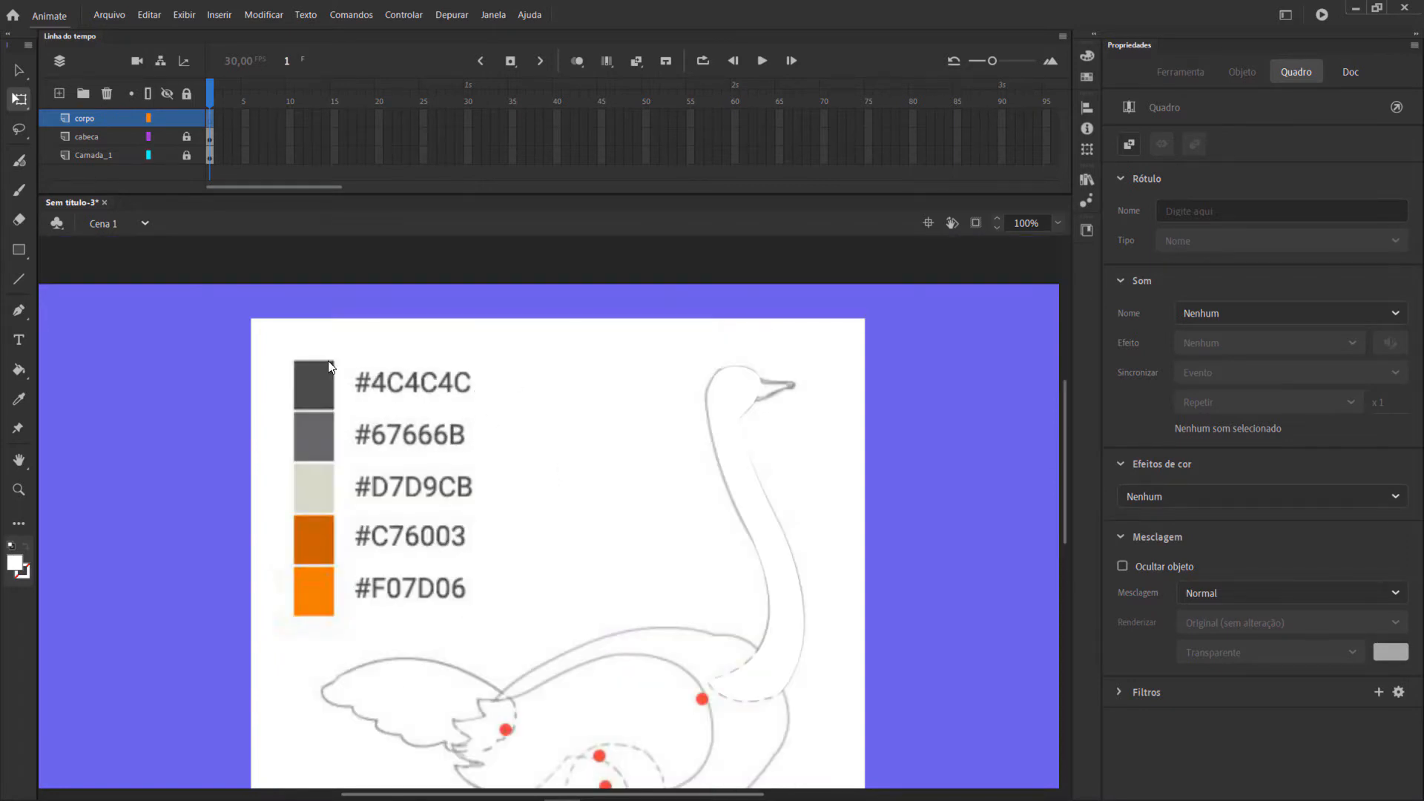
{"action": "left_click", "coordinate": [19, 567]}
{"action": "left_click", "coordinate": [95, 586]}
{"action": "type", "text": "4c4c4c"}
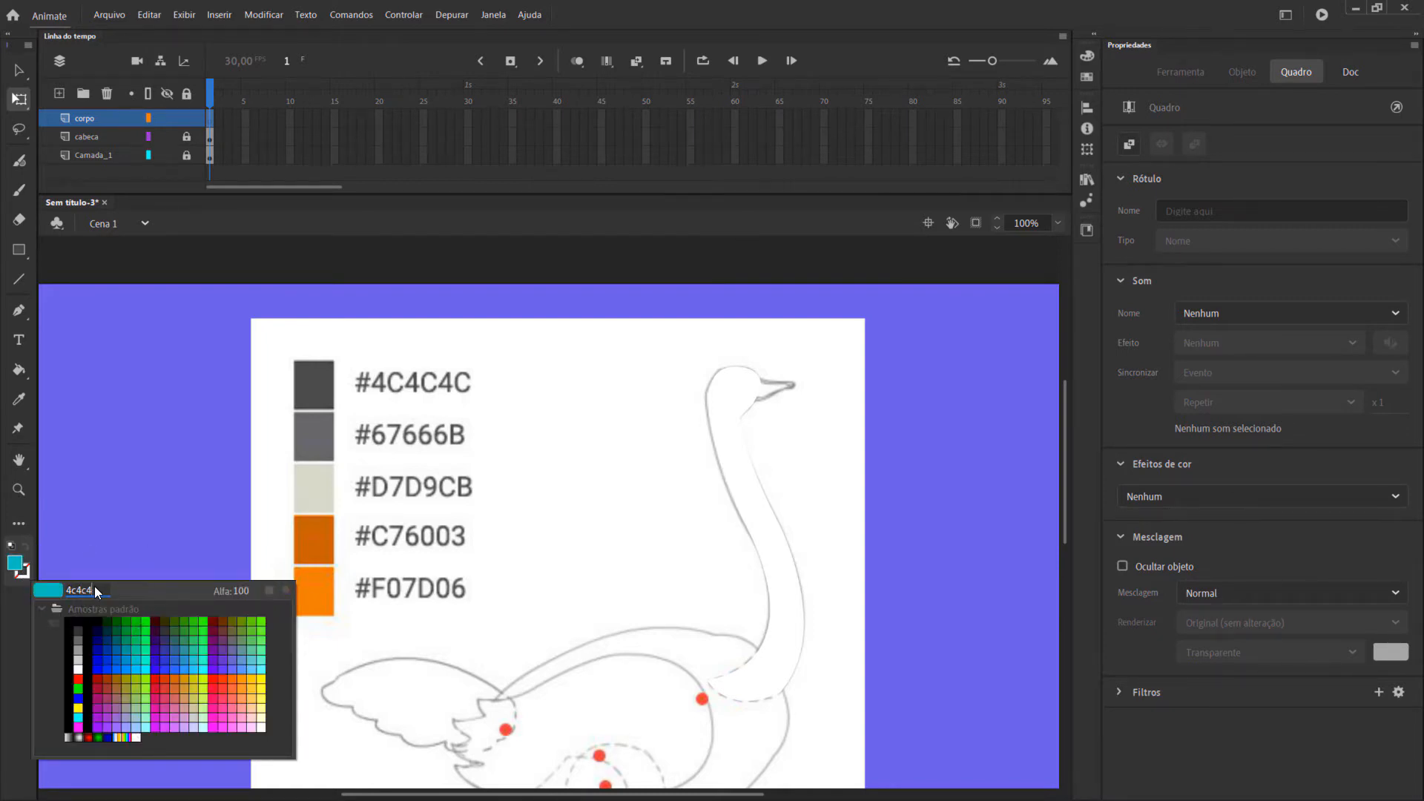
{"action": "key", "text": "Return"}
Start the body outline with the Pen tool, tracing from the neck base along the back and around the rear curve.
{"action": "left_click", "coordinate": [20, 307]}
{"action": "scroll", "coordinate": [764, 557], "scroll_direction": "down", "scroll_amount": 4}
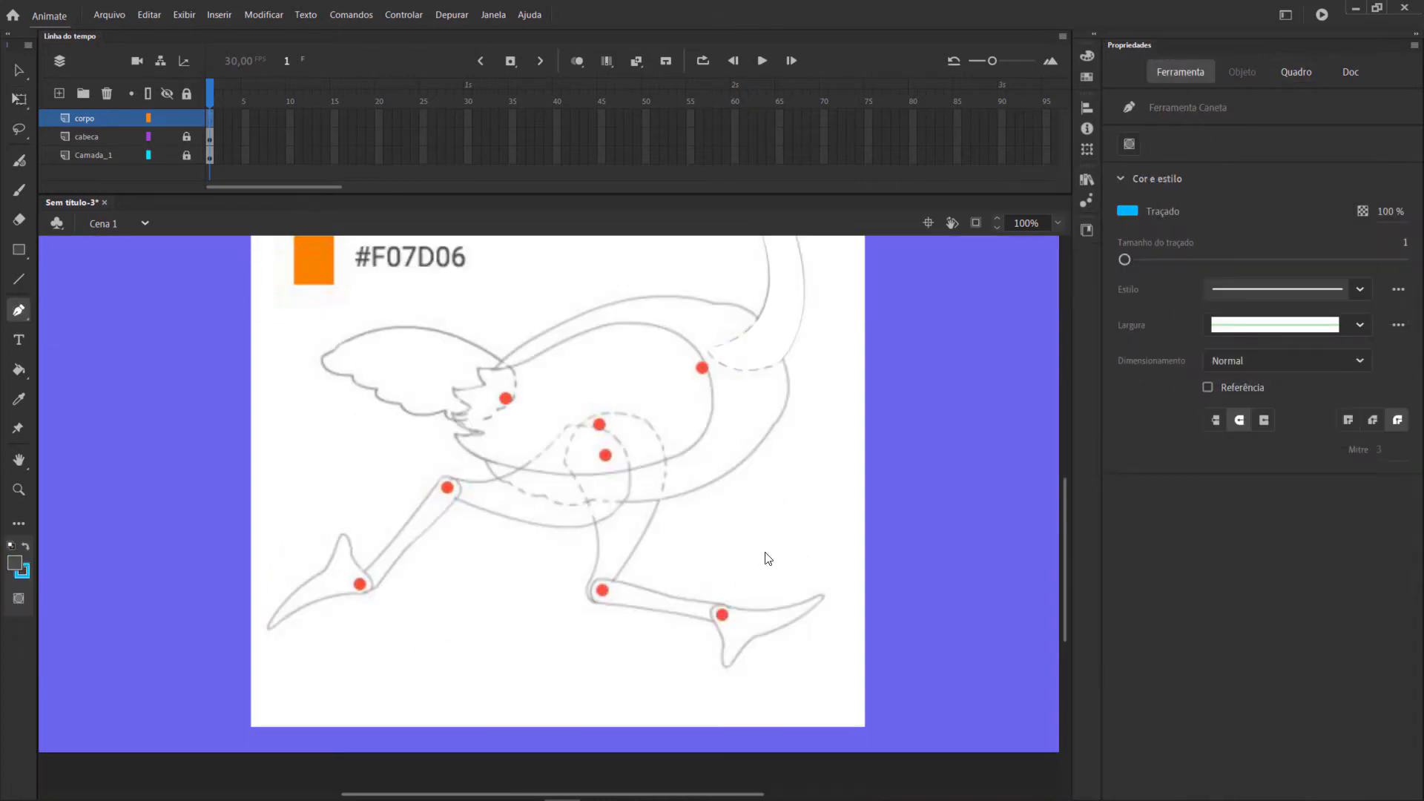
{"action": "left_click", "coordinate": [716, 305]}
{"action": "left_click_drag", "start_coordinate": [500, 363], "coordinate": [378, 461]}
{"action": "left_click_drag", "start_coordinate": [496, 479], "coordinate": [553, 543]}
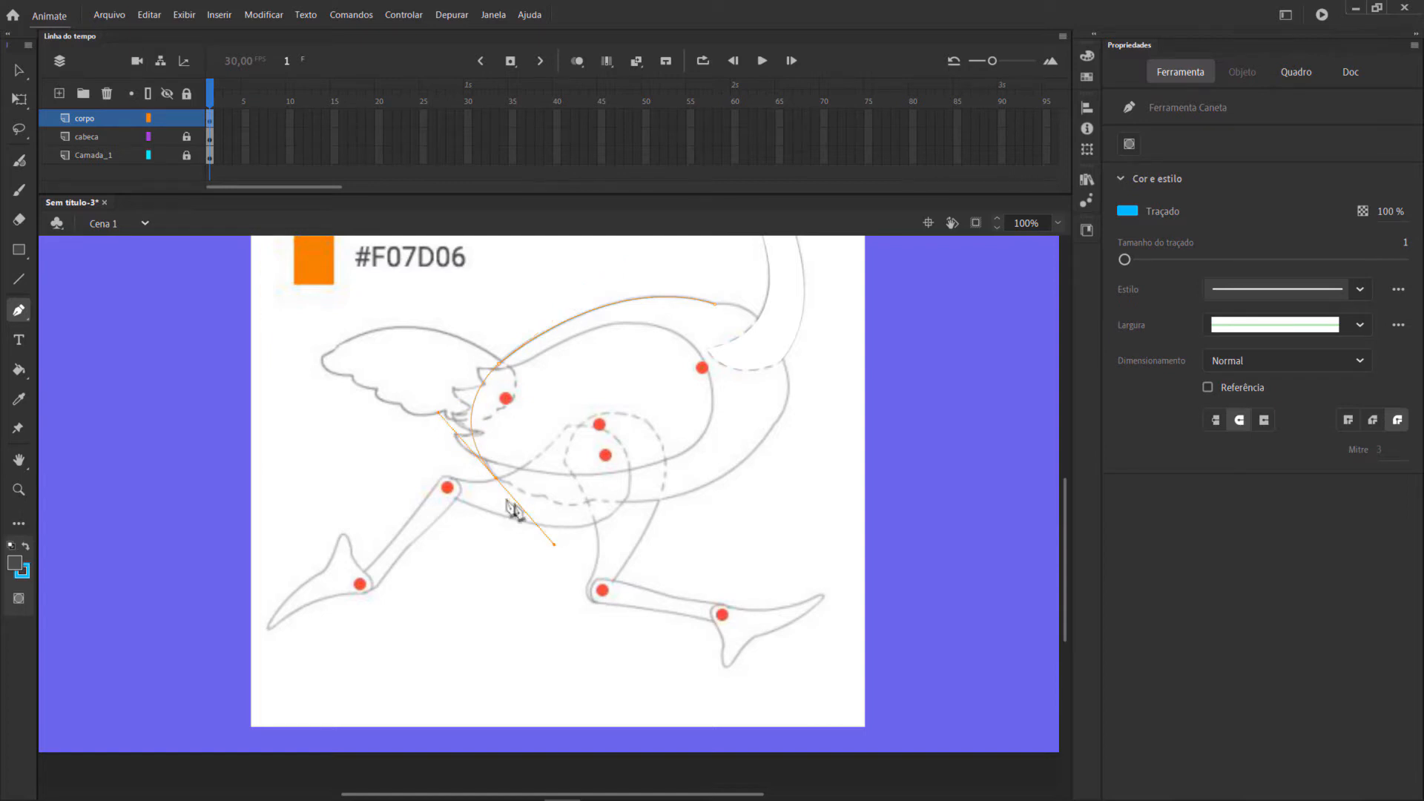
{"action": "left_click", "coordinate": [496, 479]}
Trace the body's scalloped underside and rounded chest with the Pen tool and close the outline at the neck base.
{"action": "left_click_drag", "start_coordinate": [513, 485], "coordinate": [638, 487]}
{"action": "left_click", "coordinate": [513, 486]}
{"action": "left_click", "coordinate": [544, 492]}
{"action": "left_click", "coordinate": [594, 499]}
{"action": "left_click_drag", "start_coordinate": [773, 423], "coordinate": [680, 313]}
{"action": "left_click", "coordinate": [774, 423]}
{"action": "left_click", "coordinate": [771, 337]}
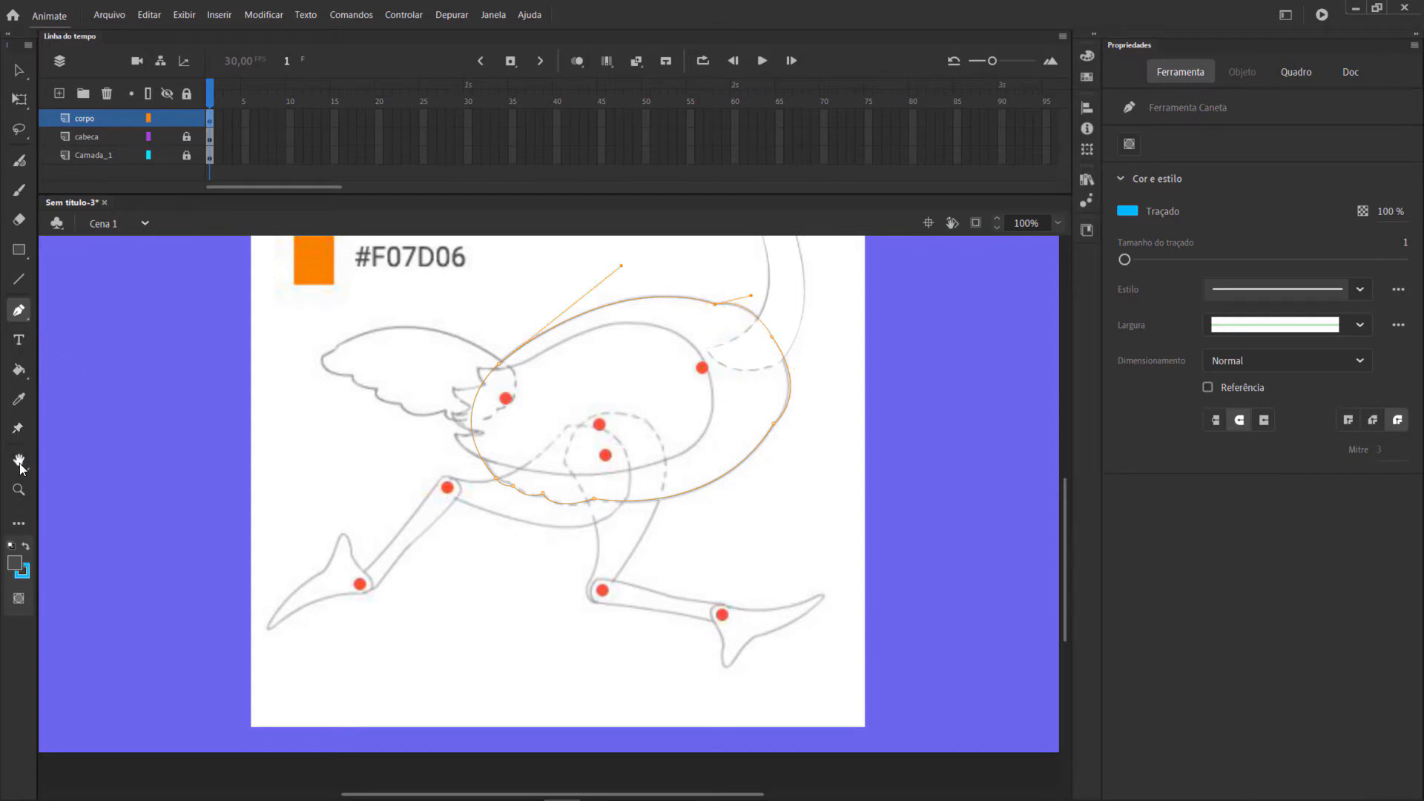
Fill the body outline with the dark grey and remove its blue stroke.
{"action": "left_click", "coordinate": [17, 370]}
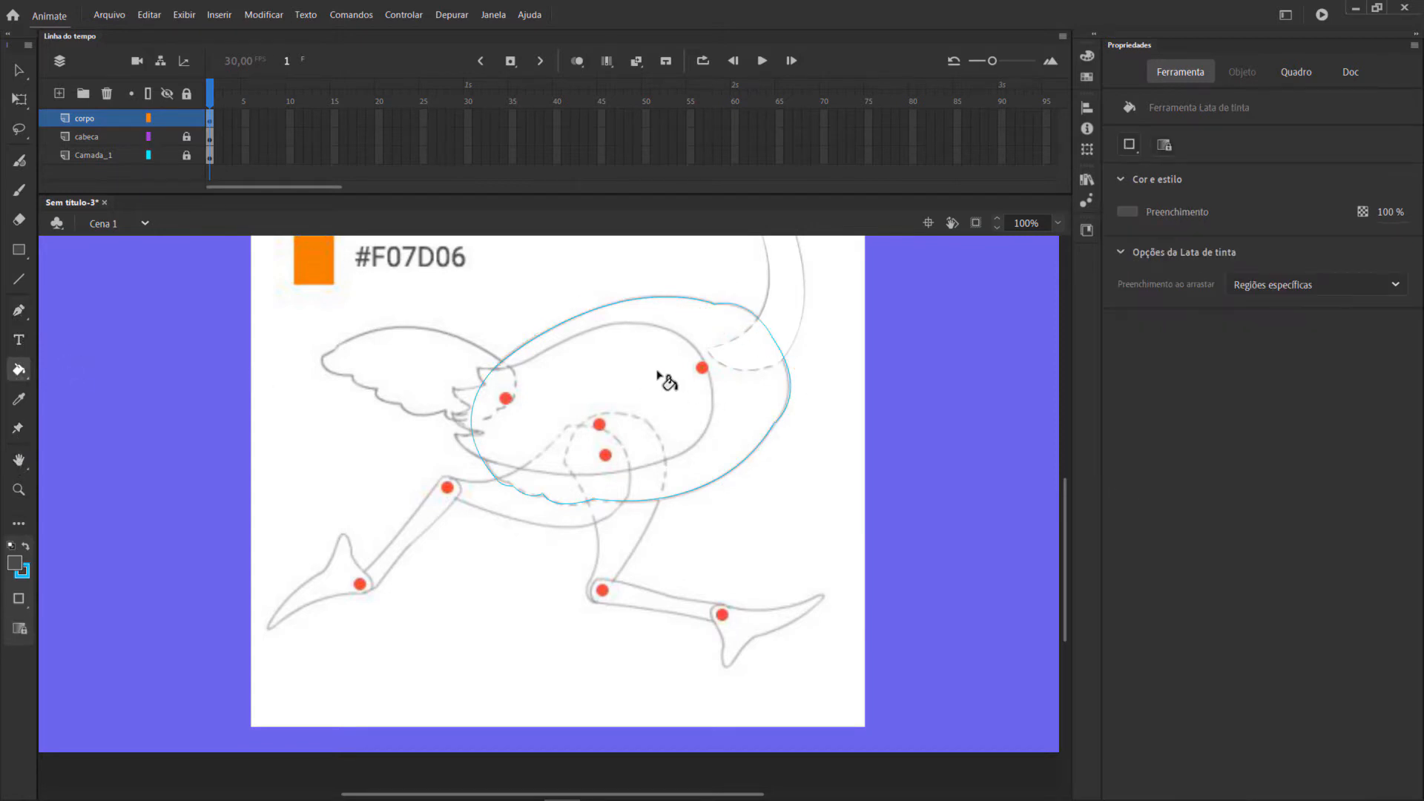
{"action": "left_click", "coordinate": [660, 375]}
{"action": "left_click", "coordinate": [21, 73]}
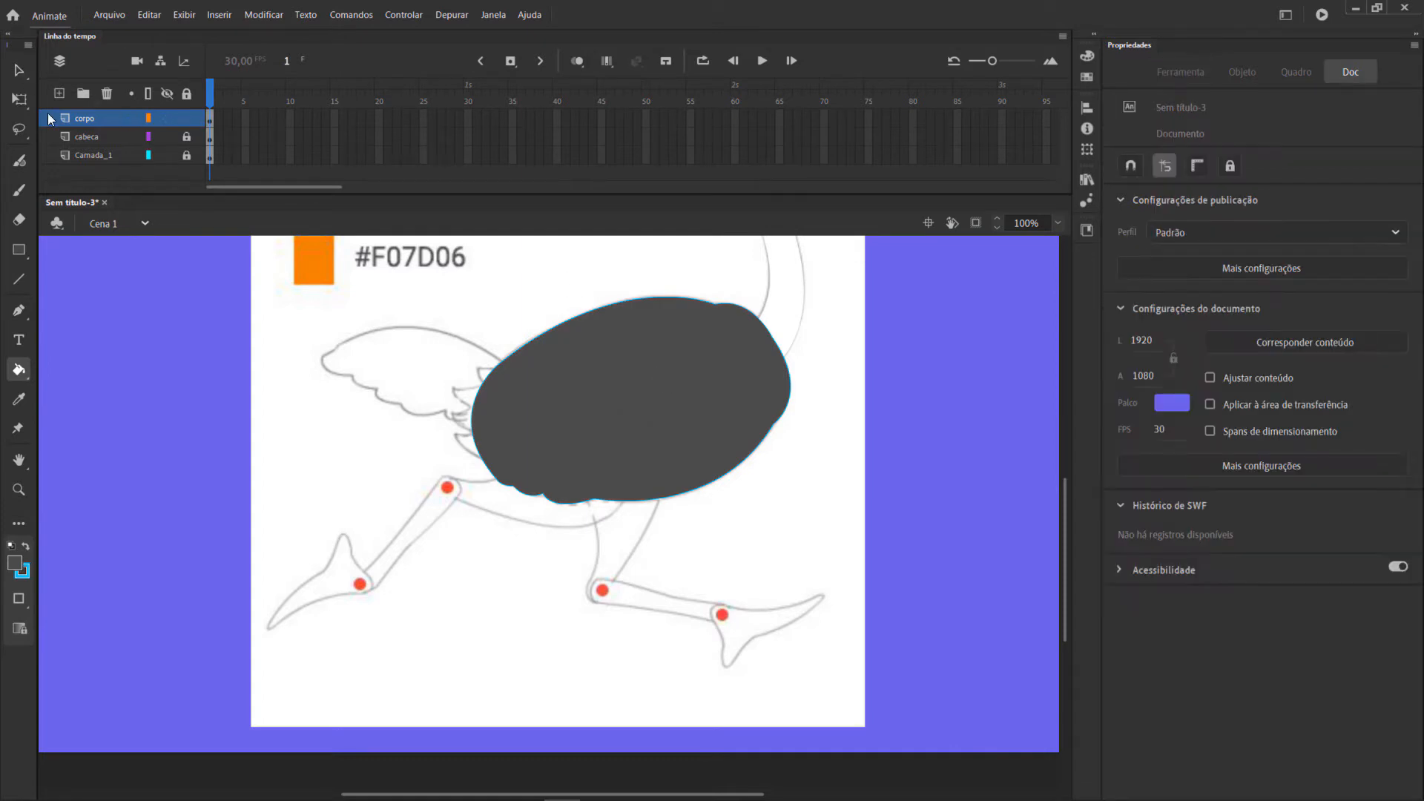
{"action": "left_click_drag", "start_coordinate": [373, 257], "coordinate": [876, 557]}
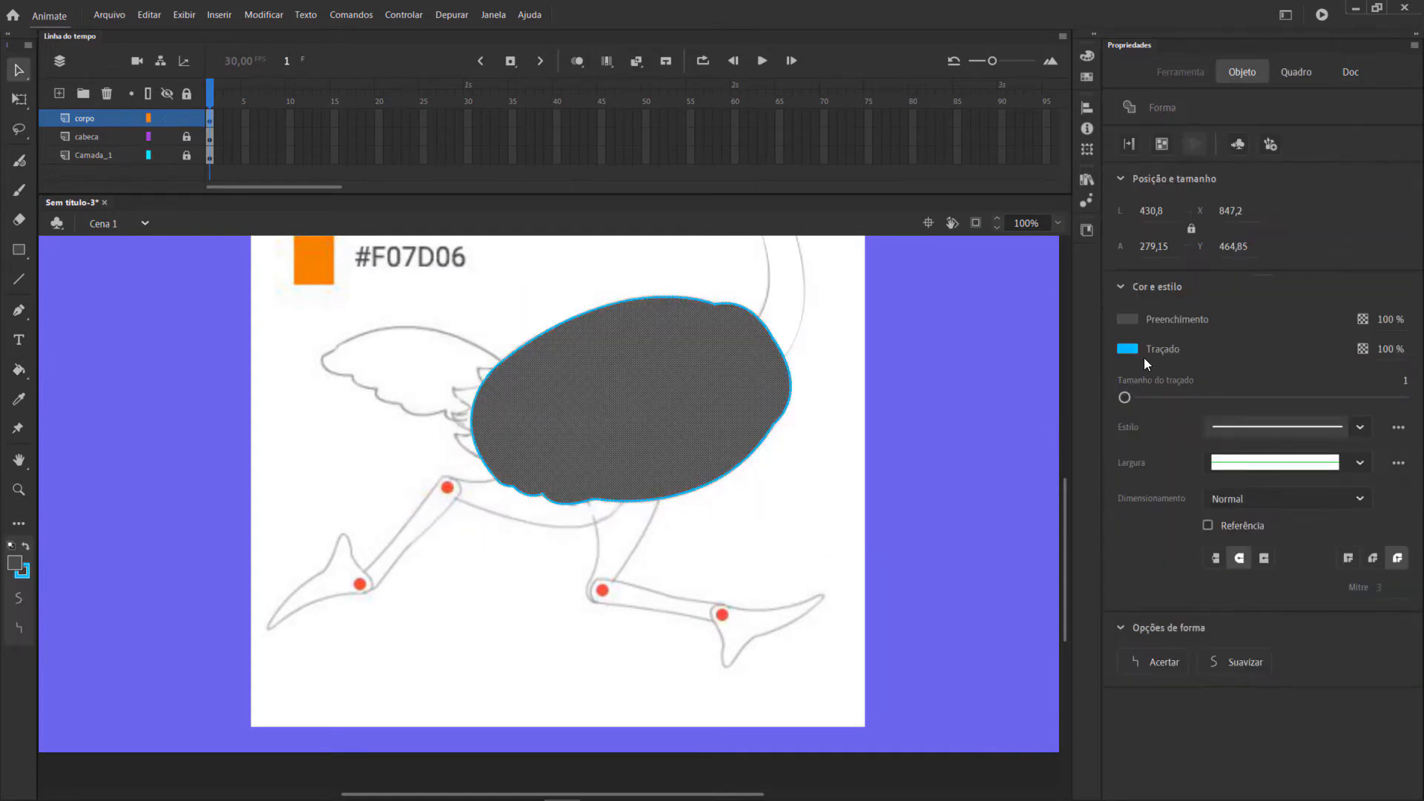
{"action": "left_click", "coordinate": [1129, 348]}
{"action": "left_click", "coordinate": [1373, 368]}
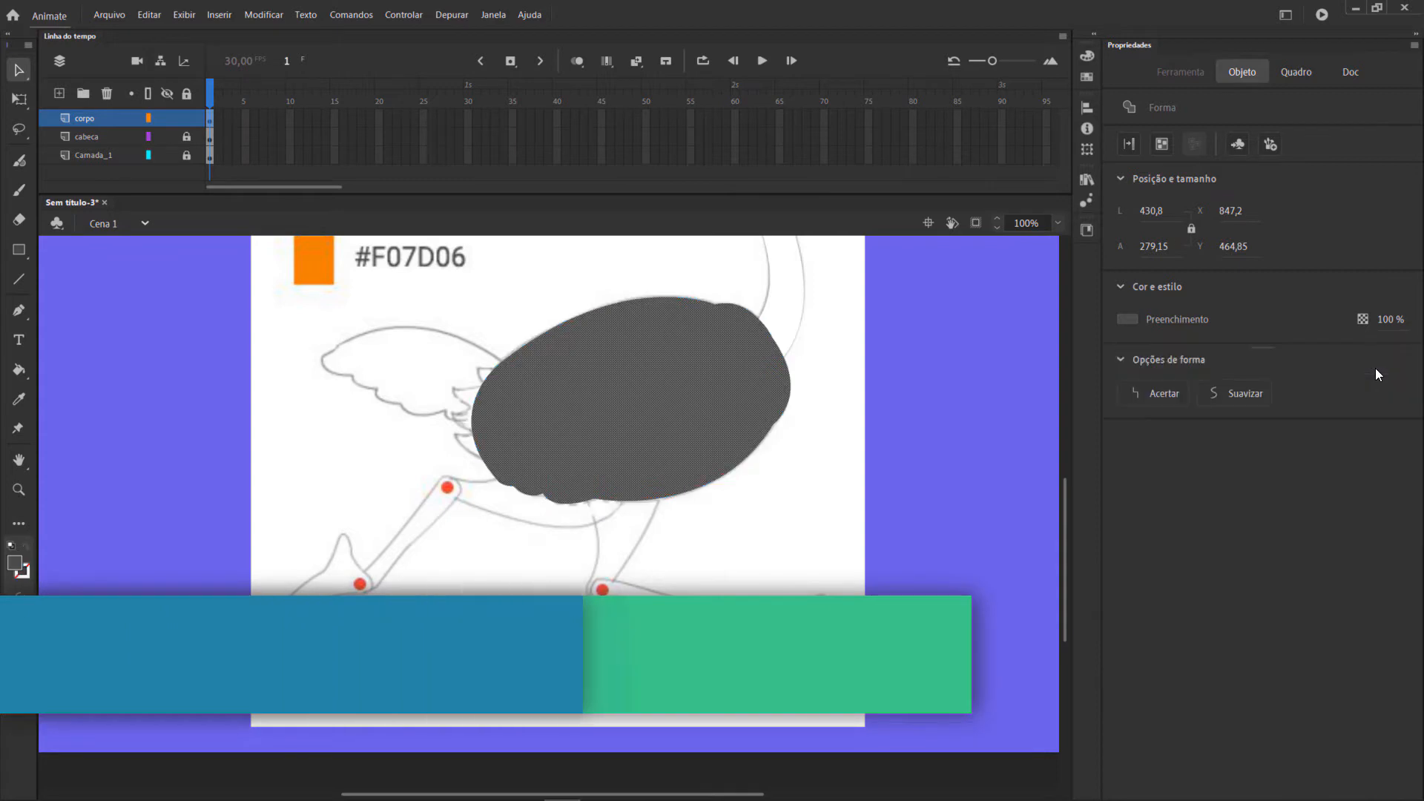
Convert the body shape into a graphic symbol named corpo.
{"action": "key", "text": "F8"}
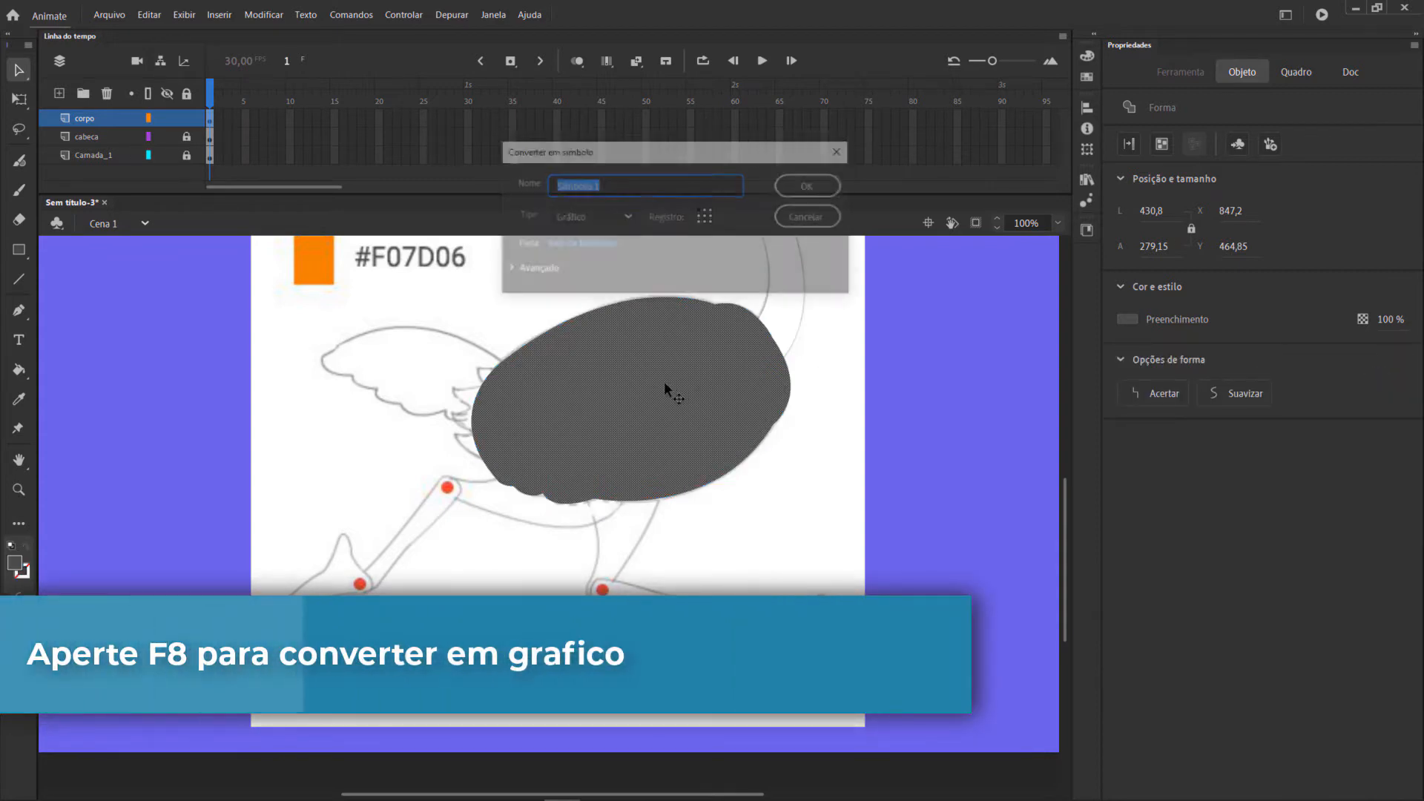
{"action": "type", "text": "corp"}
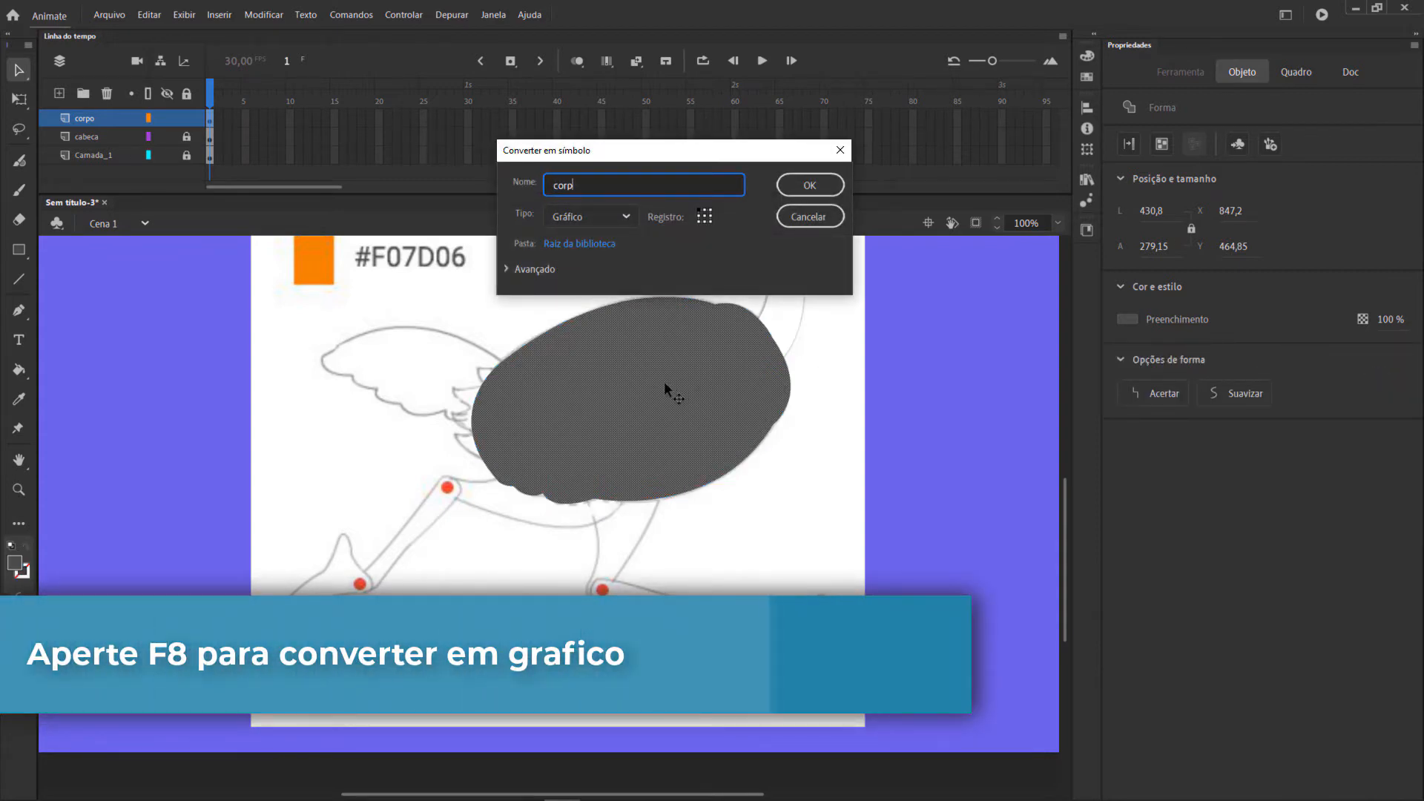
{"action": "type", "text": "o"}
{"action": "key", "text": "Return"}
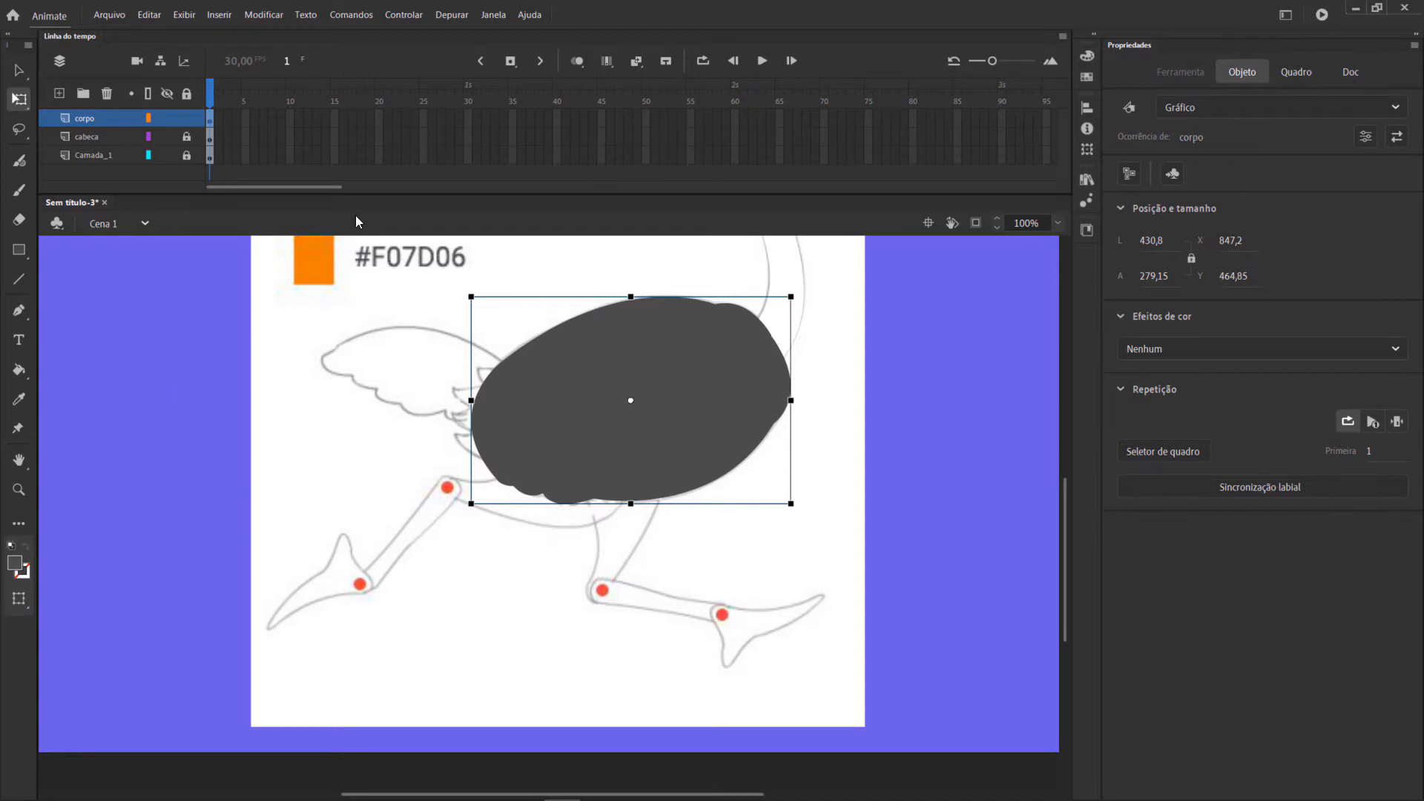
Lock the corpo layer in outline display and add a new layer named asa above it.
{"action": "left_click", "coordinate": [188, 119]}
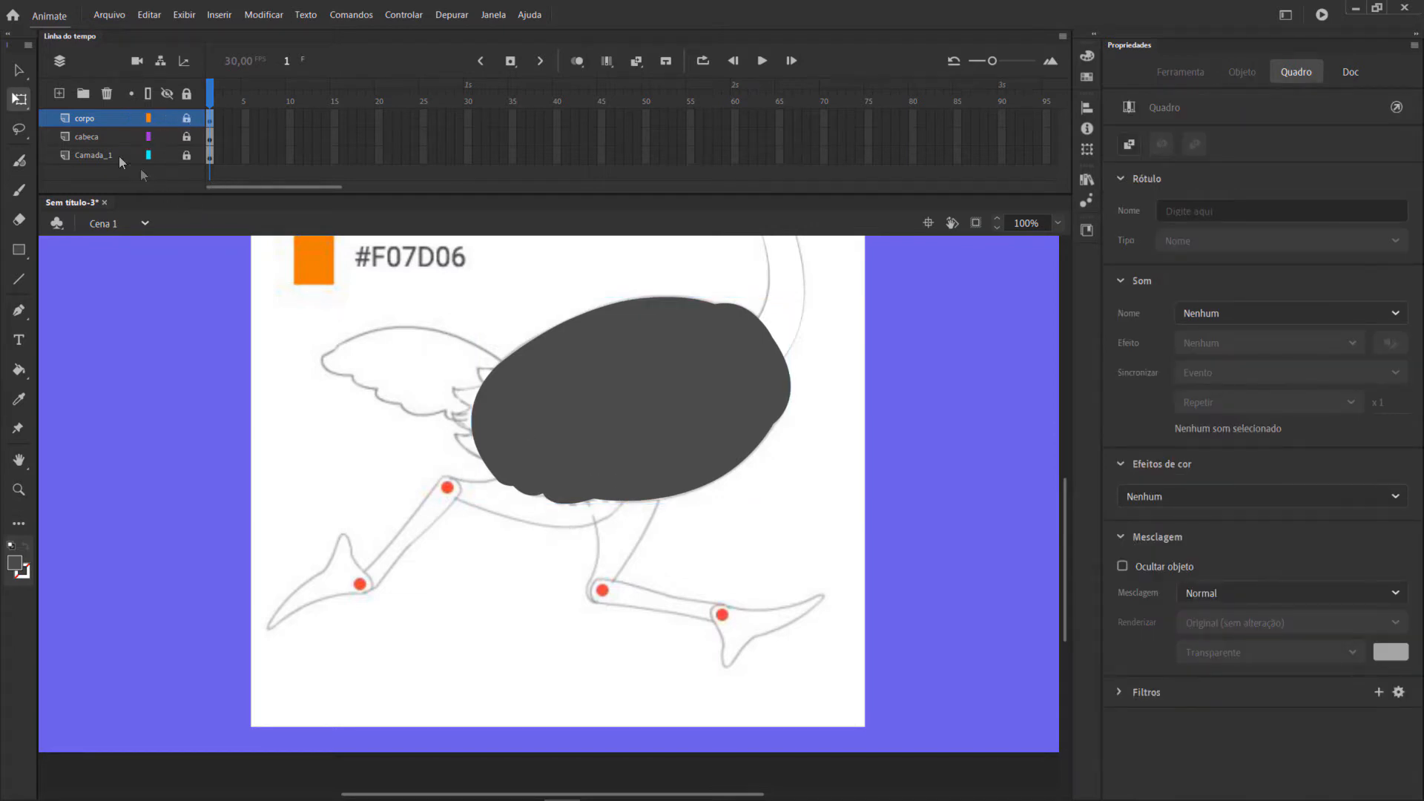
{"action": "left_click", "coordinate": [149, 120]}
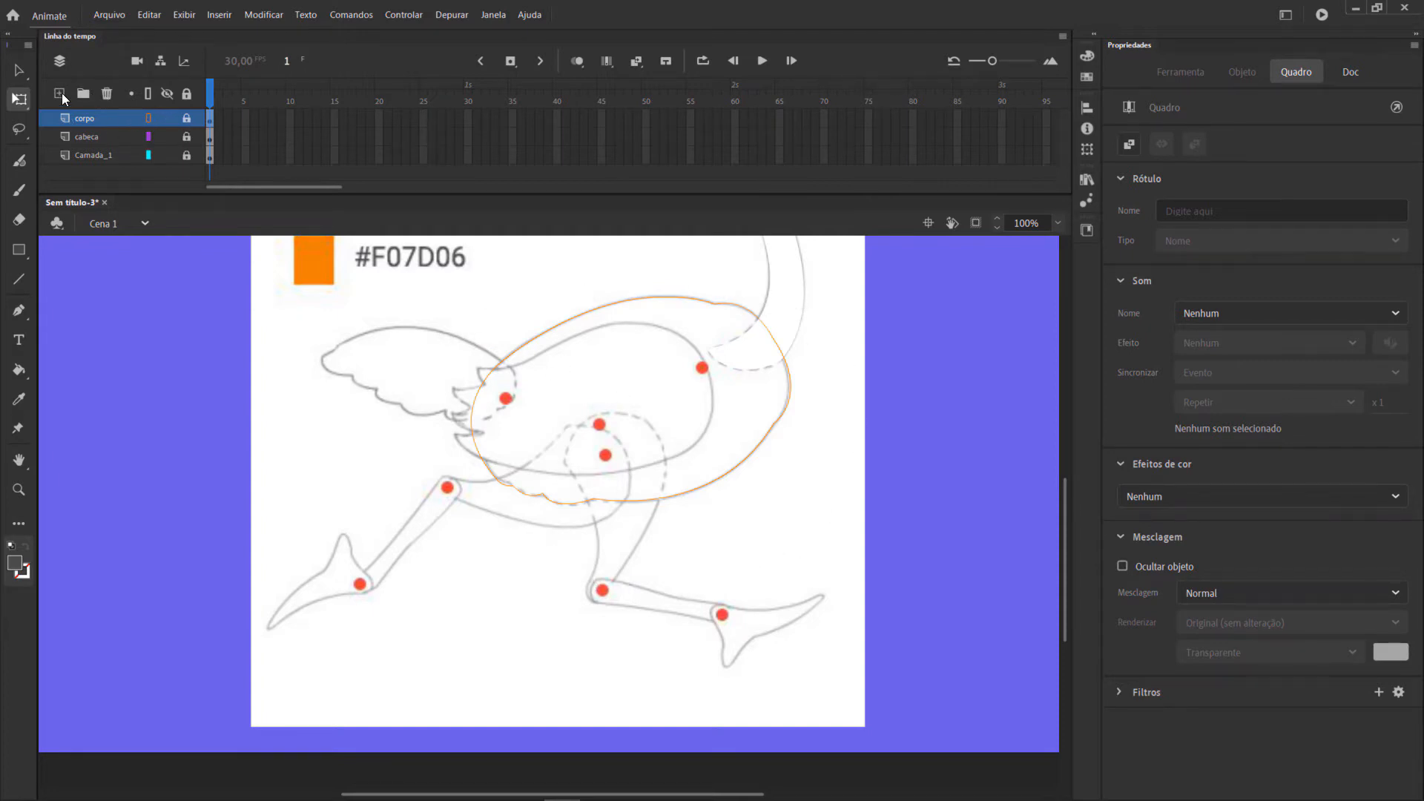
{"action": "left_click", "coordinate": [60, 94]}
{"action": "double_click", "coordinate": [91, 122]}
{"action": "type", "text": "sa"}
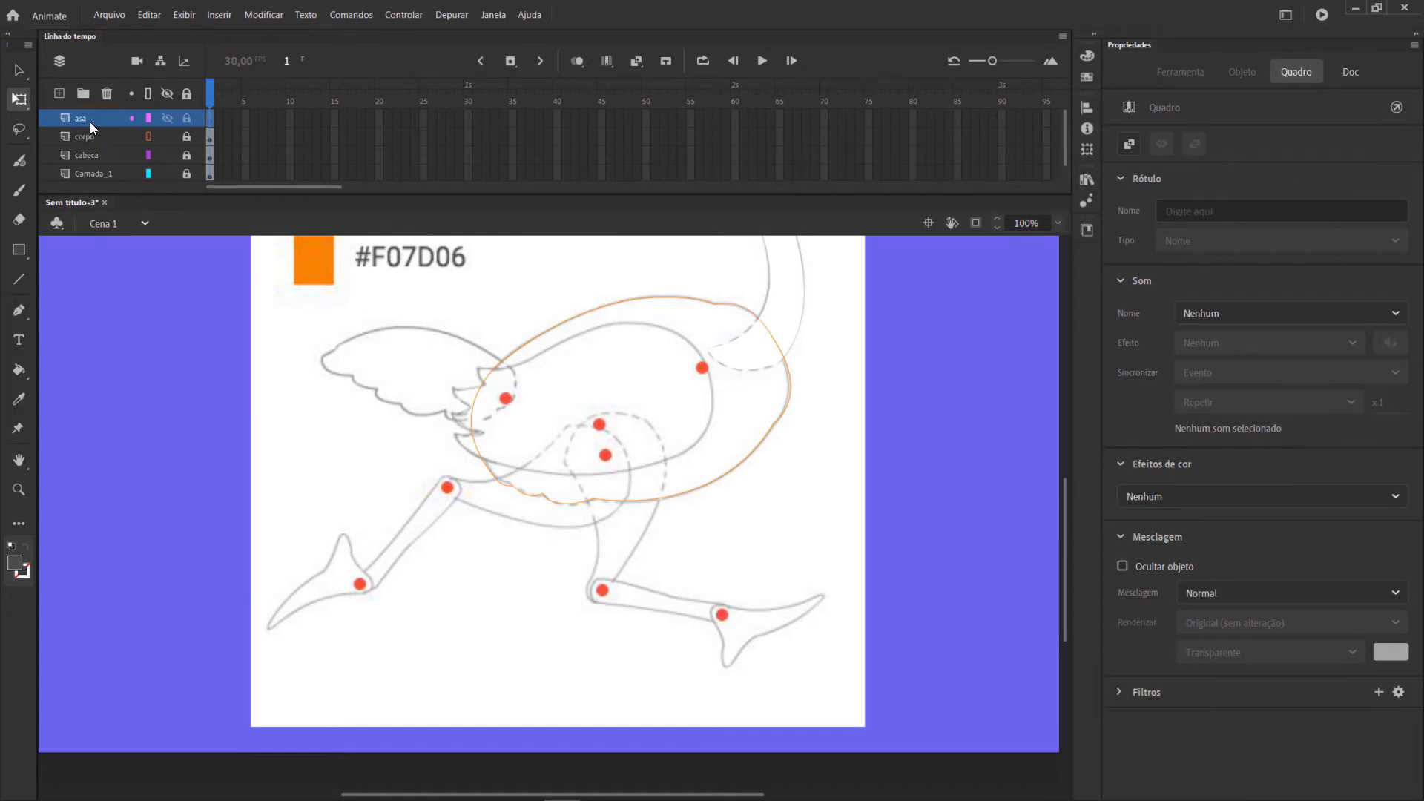
Set the fill color to #67666B, the second swatch on the reference image.
{"action": "left_click", "coordinate": [20, 568]}
{"action": "left_click", "coordinate": [20, 568]}
{"action": "scroll", "coordinate": [811, 597], "scroll_direction": "up", "scroll_amount": 3}
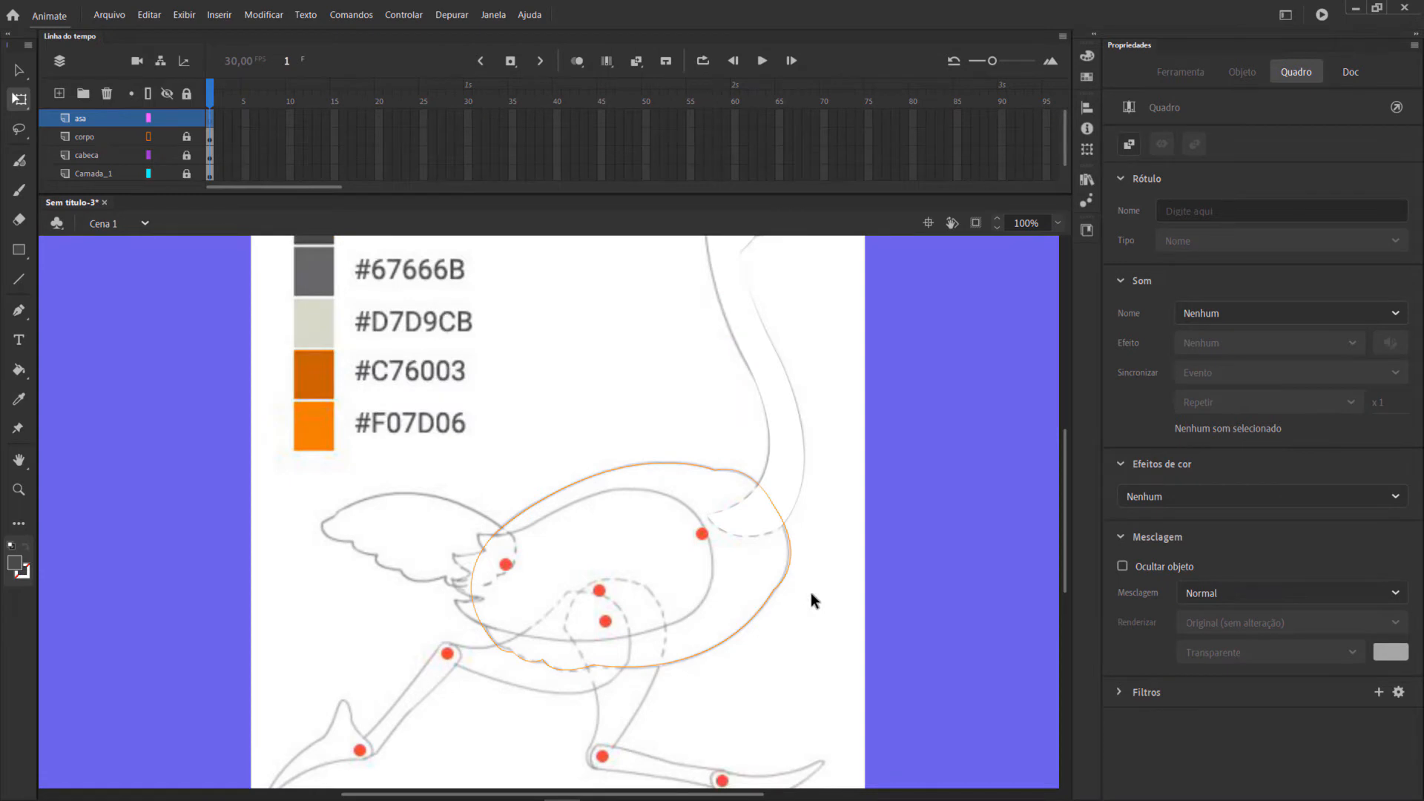
{"action": "scroll", "coordinate": [337, 467], "scroll_direction": "up", "scroll_amount": 3}
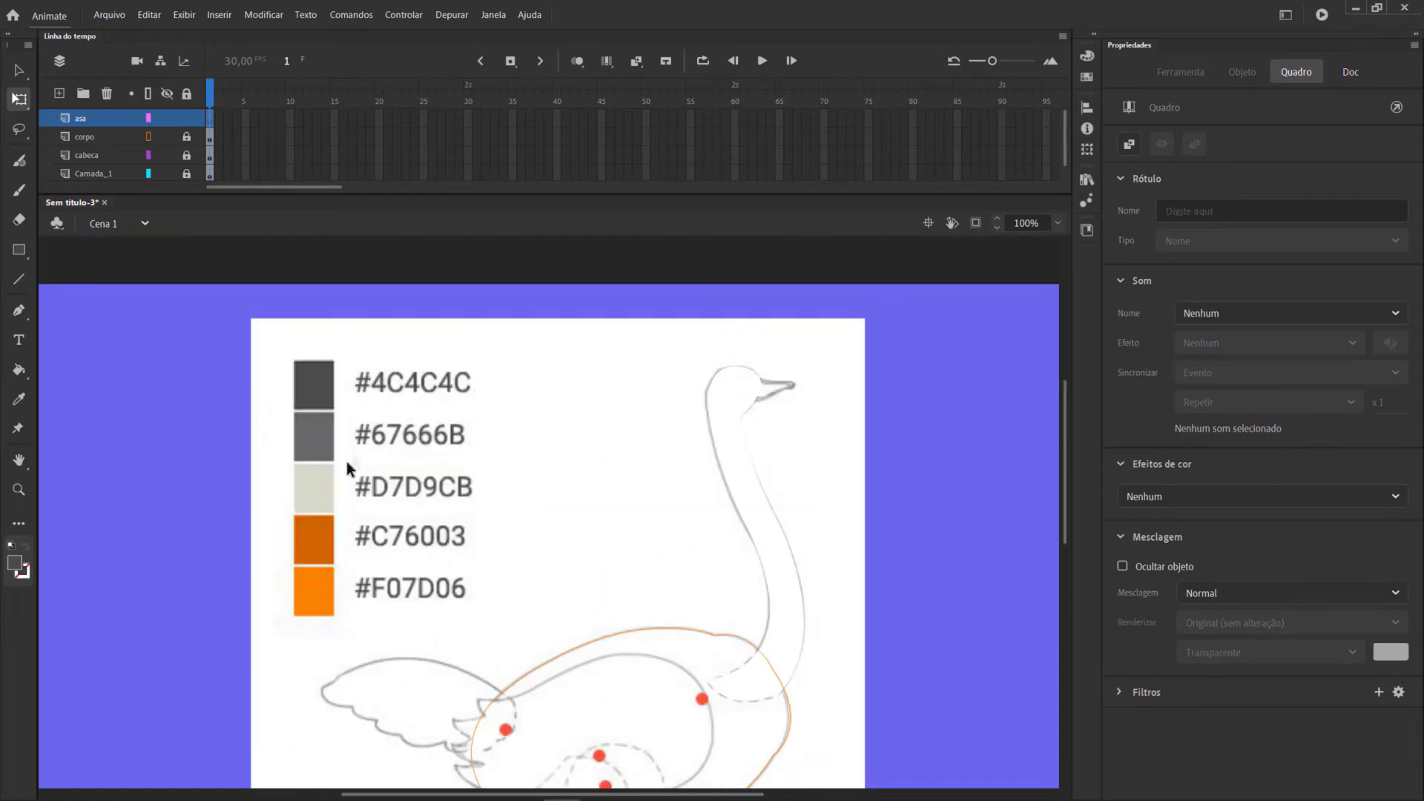
{"action": "left_click", "coordinate": [20, 568]}
{"action": "left_click", "coordinate": [87, 590]}
{"action": "double_click", "coordinate": [87, 590]}
{"action": "type", "text": "67666B"}
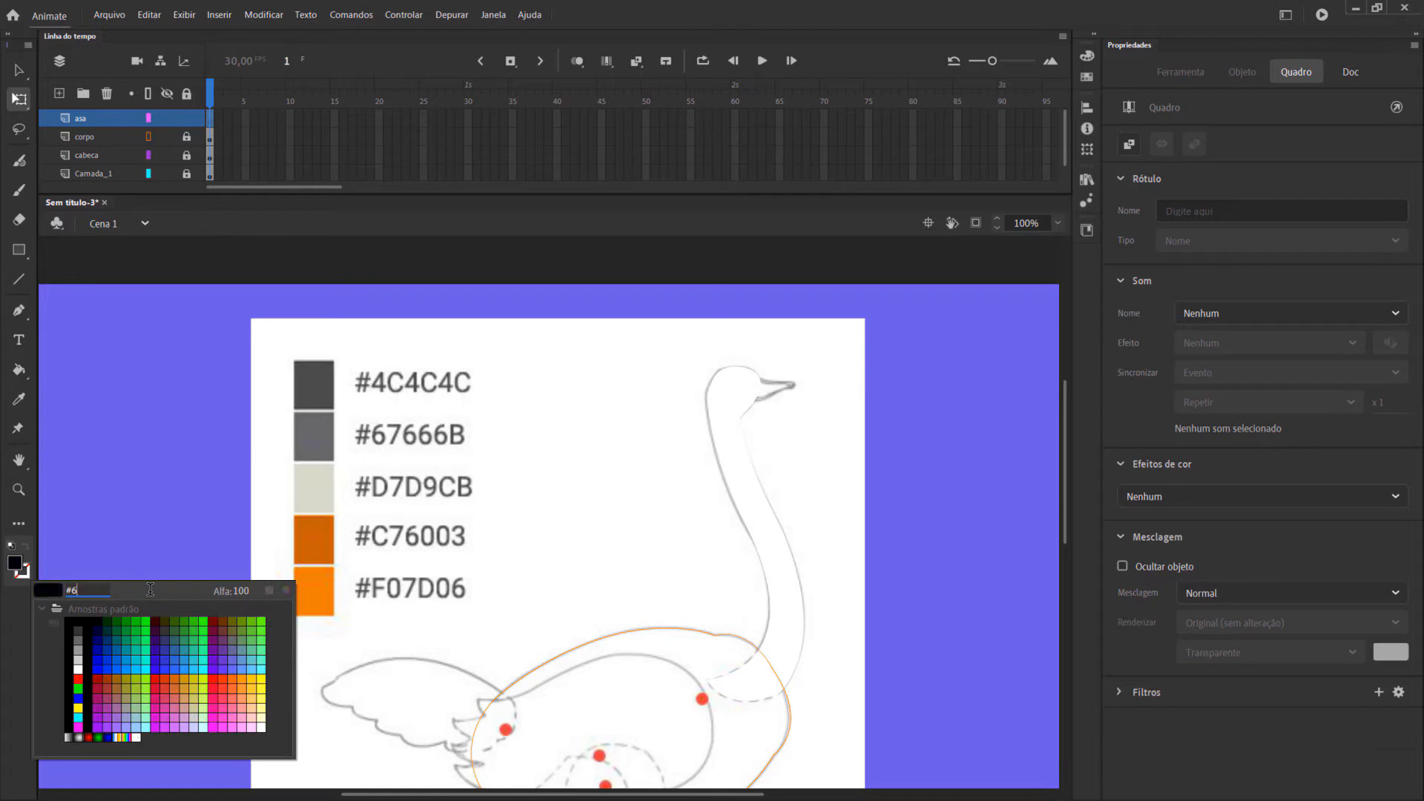
{"action": "key", "text": "Return"}
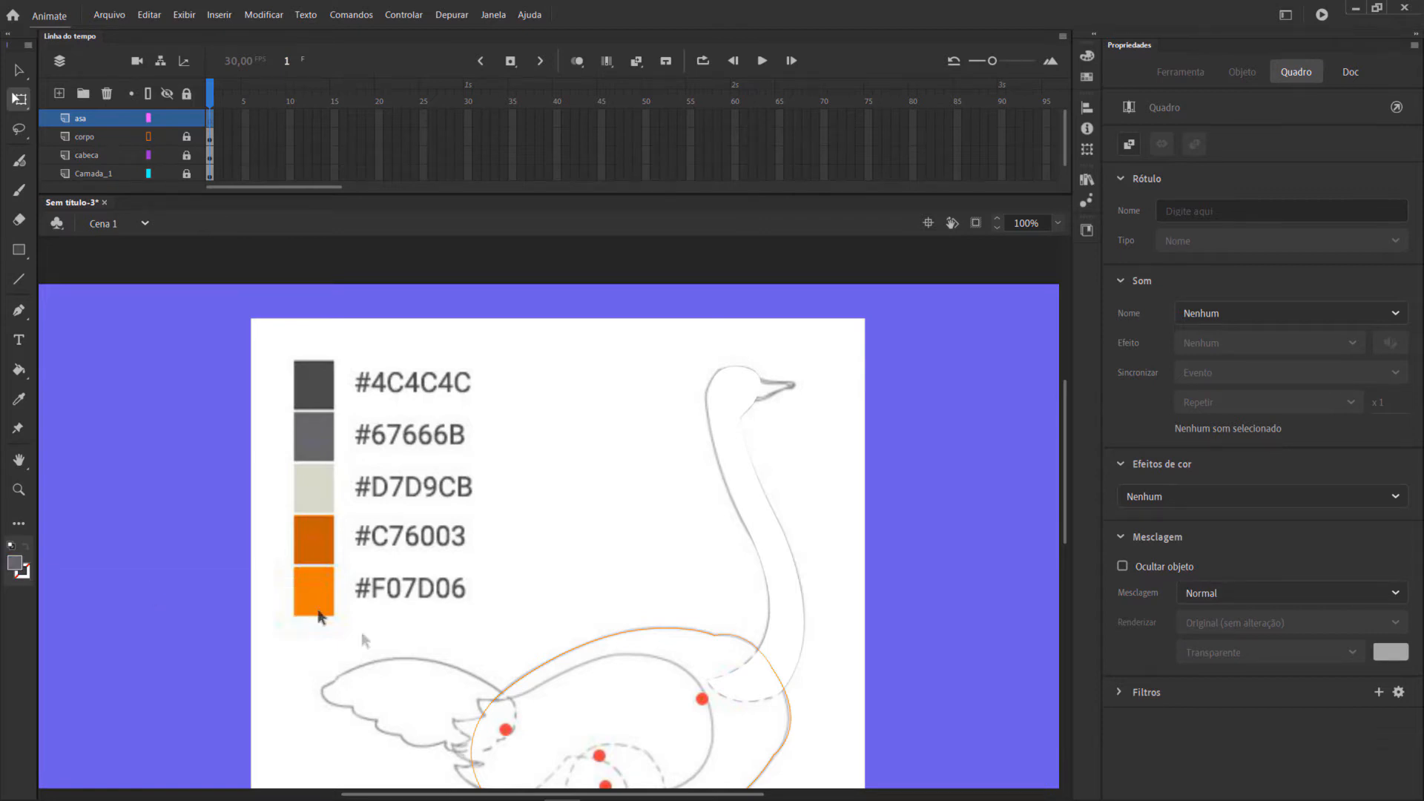
Start the wing outline with the Pen tool, tracing the jagged feather tips at its rear end.
{"action": "scroll", "coordinate": [398, 630], "scroll_direction": "down", "scroll_amount": 5}
{"action": "left_click", "coordinate": [20, 311]}
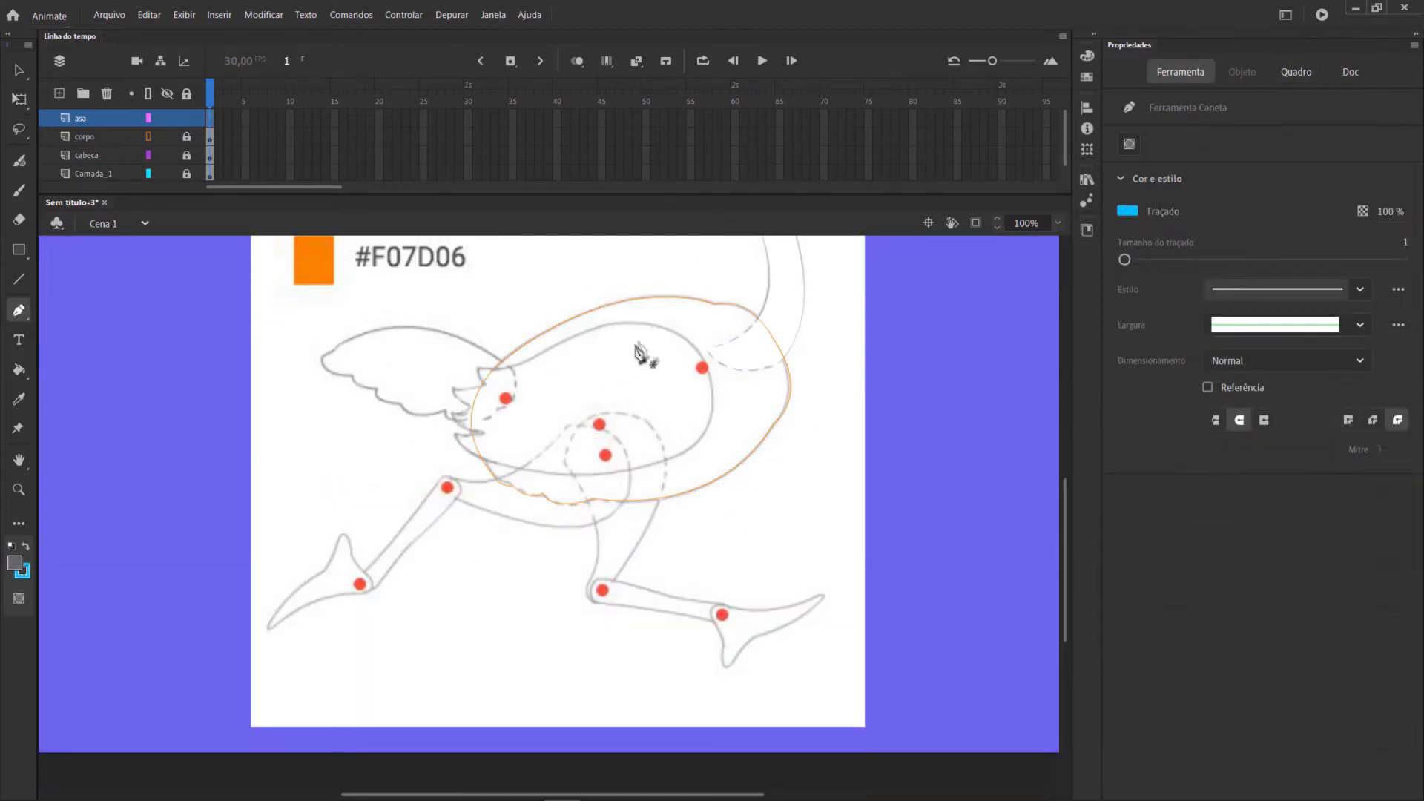
{"action": "left_click", "coordinate": [476, 365]}
{"action": "left_click_drag", "start_coordinate": [483, 385], "coordinate": [518, 434]}
{"action": "left_click", "coordinate": [483, 385]}
{"action": "left_click", "coordinate": [453, 390]}
{"action": "left_click", "coordinate": [472, 409]}
{"action": "left_click", "coordinate": [452, 413]}
{"action": "left_click", "coordinate": [485, 433]}
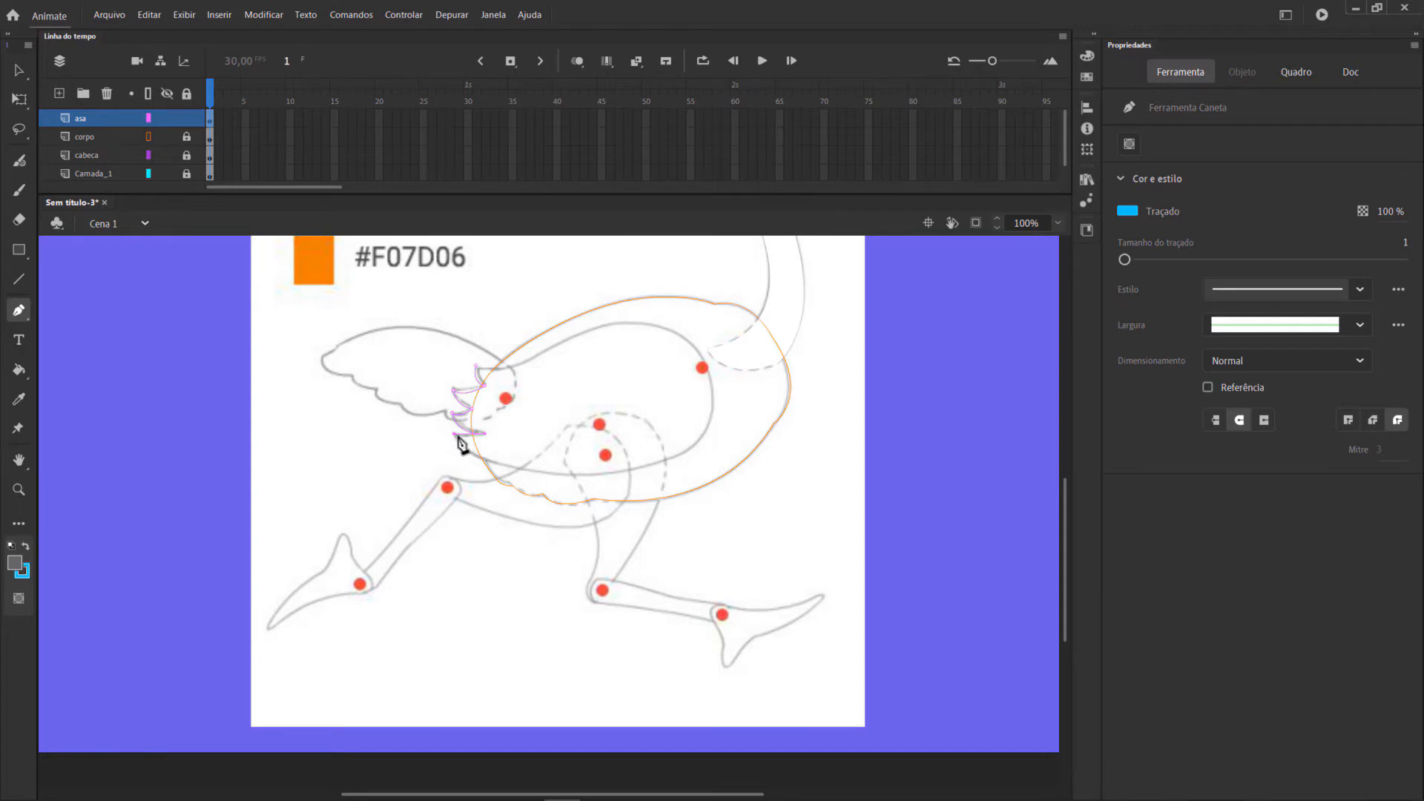
Trace the wing's lower edge, rounded front and upper edge with the Pen tool, closing the outline at the feather tips.
{"action": "left_click_drag", "start_coordinate": [615, 474], "coordinate": [776, 468]}
{"action": "left_click", "coordinate": [615, 474]}
{"action": "left_click_drag", "start_coordinate": [711, 379], "coordinate": [690, 293]}
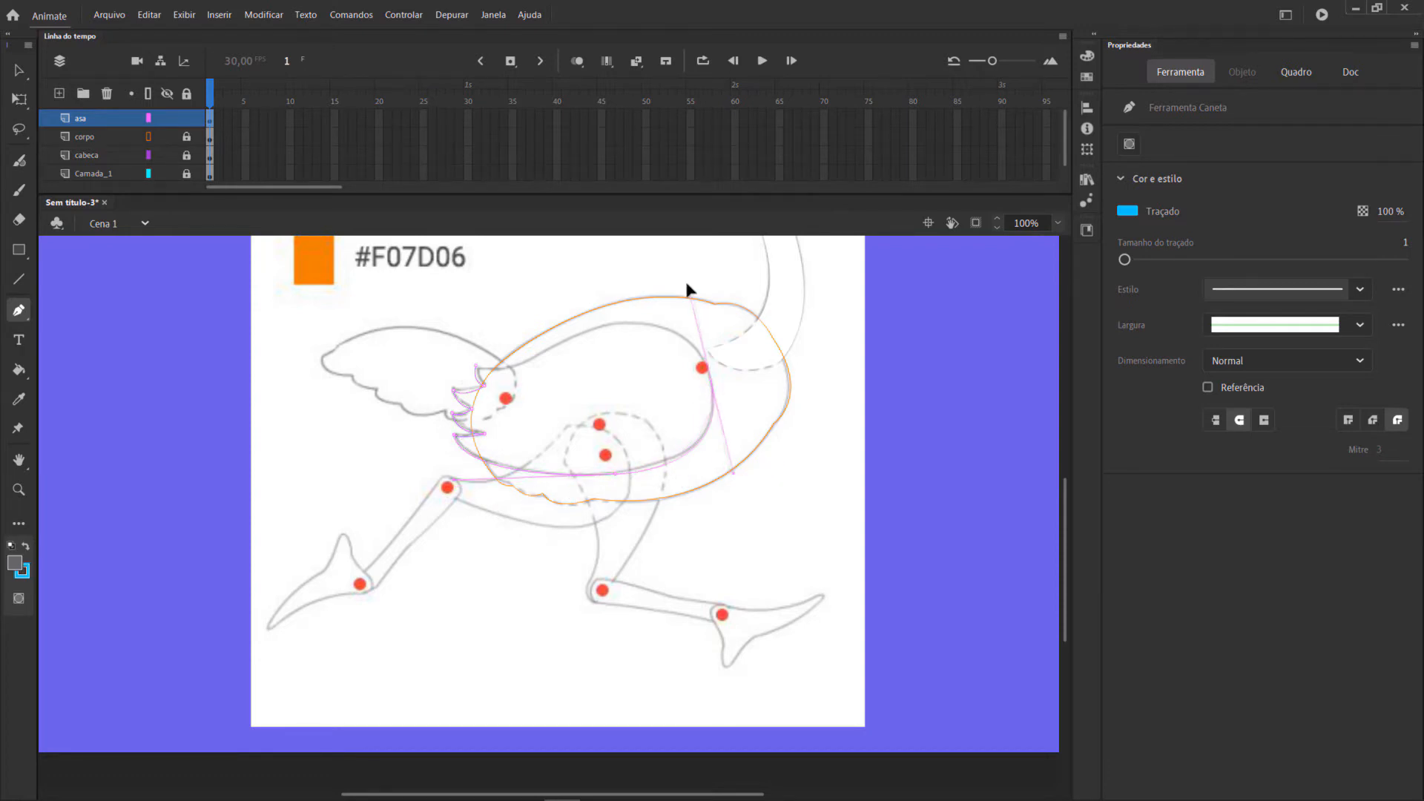
{"action": "left_click", "coordinate": [710, 380]}
{"action": "left_click_drag", "start_coordinate": [579, 334], "coordinate": [467, 374]}
{"action": "left_click", "coordinate": [580, 334]}
{"action": "left_click", "coordinate": [476, 368]}
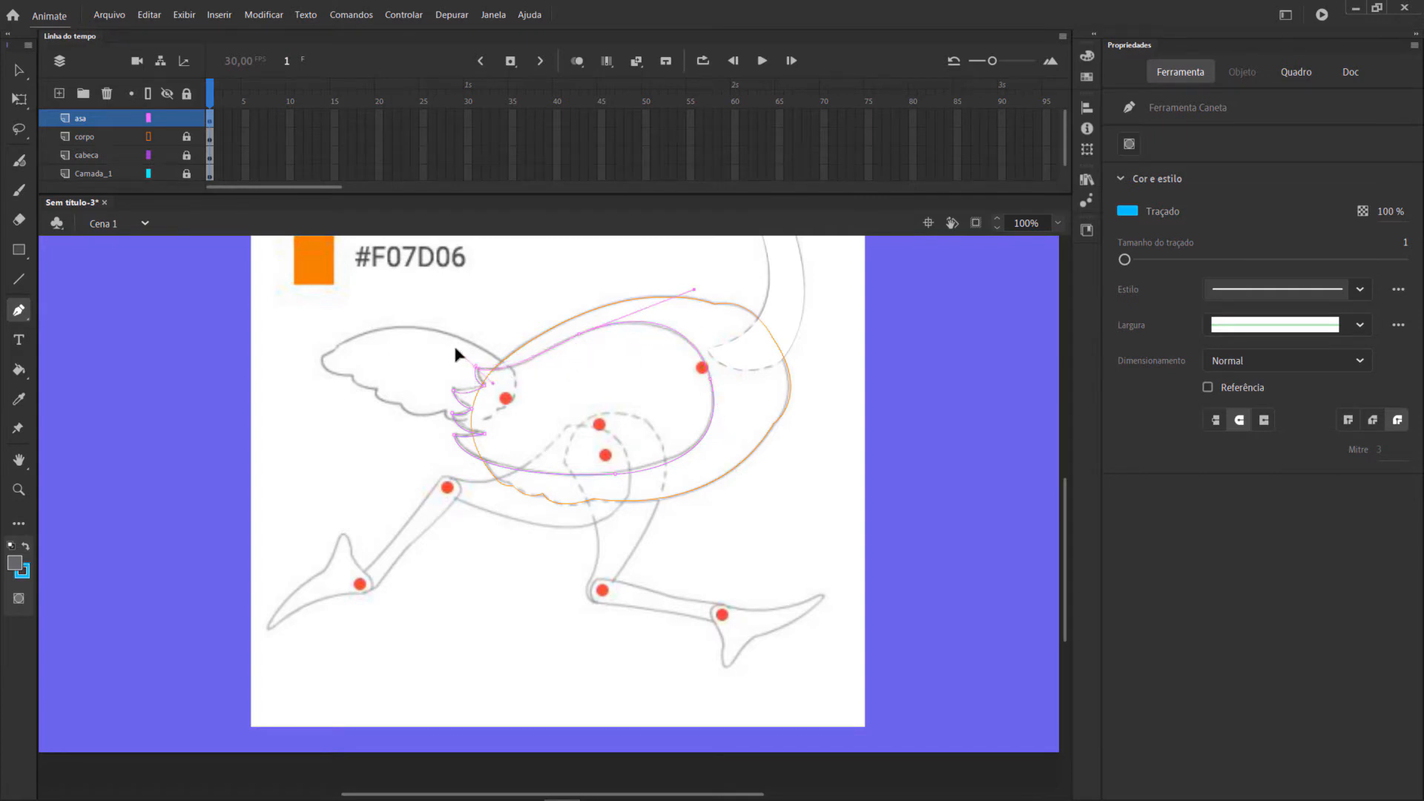
Fill the wing outline with the lighter grey and remove its blue stroke.
{"action": "left_click", "coordinate": [19, 369]}
{"action": "left_click", "coordinate": [605, 405]}
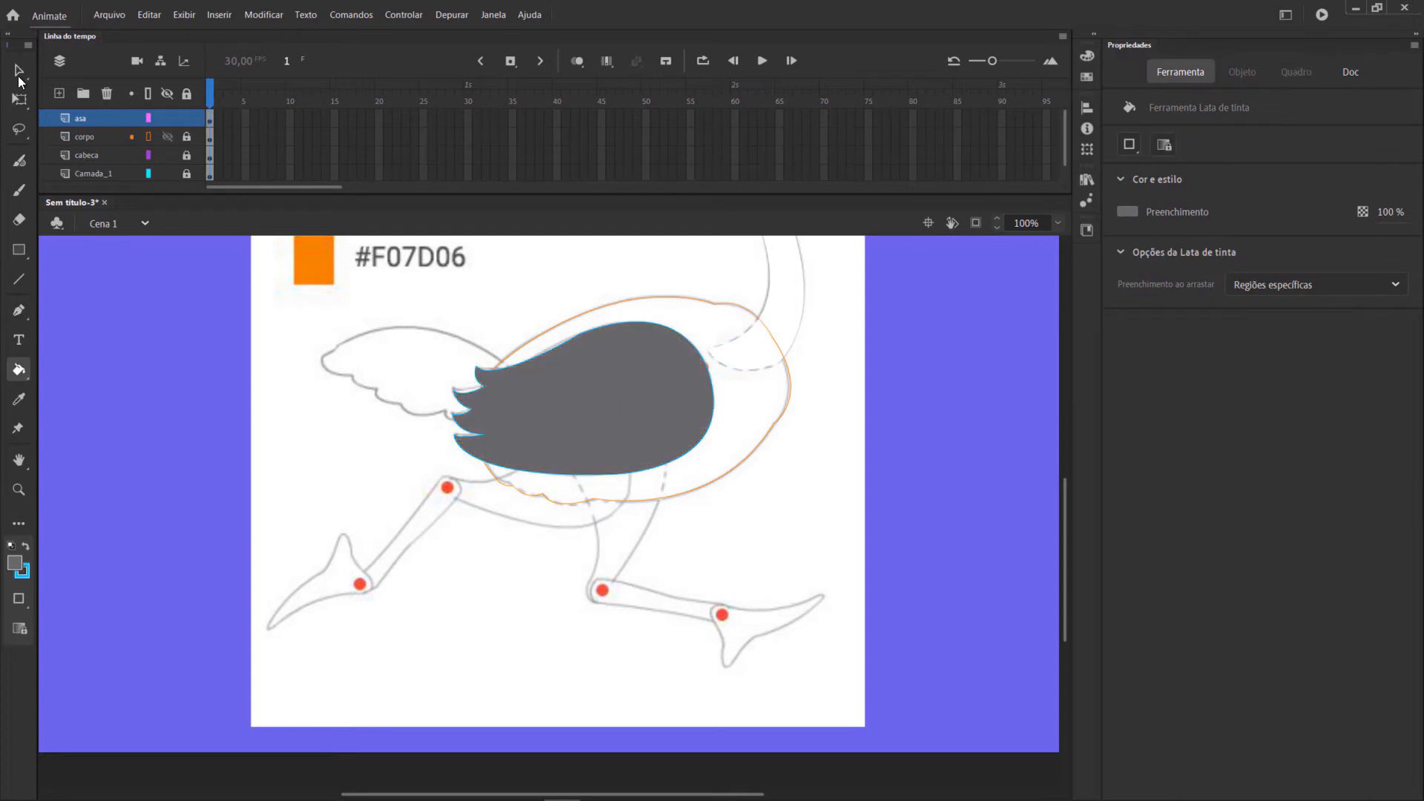
{"action": "left_click", "coordinate": [19, 71]}
{"action": "mouse_move", "coordinate": [401, 298]}
{"action": "left_mouse_down"}
{"action": "mouse_move", "coordinate": [771, 523]}
{"action": "mouse_move", "coordinate": [777, 541]}
{"action": "left_mouse_up"}
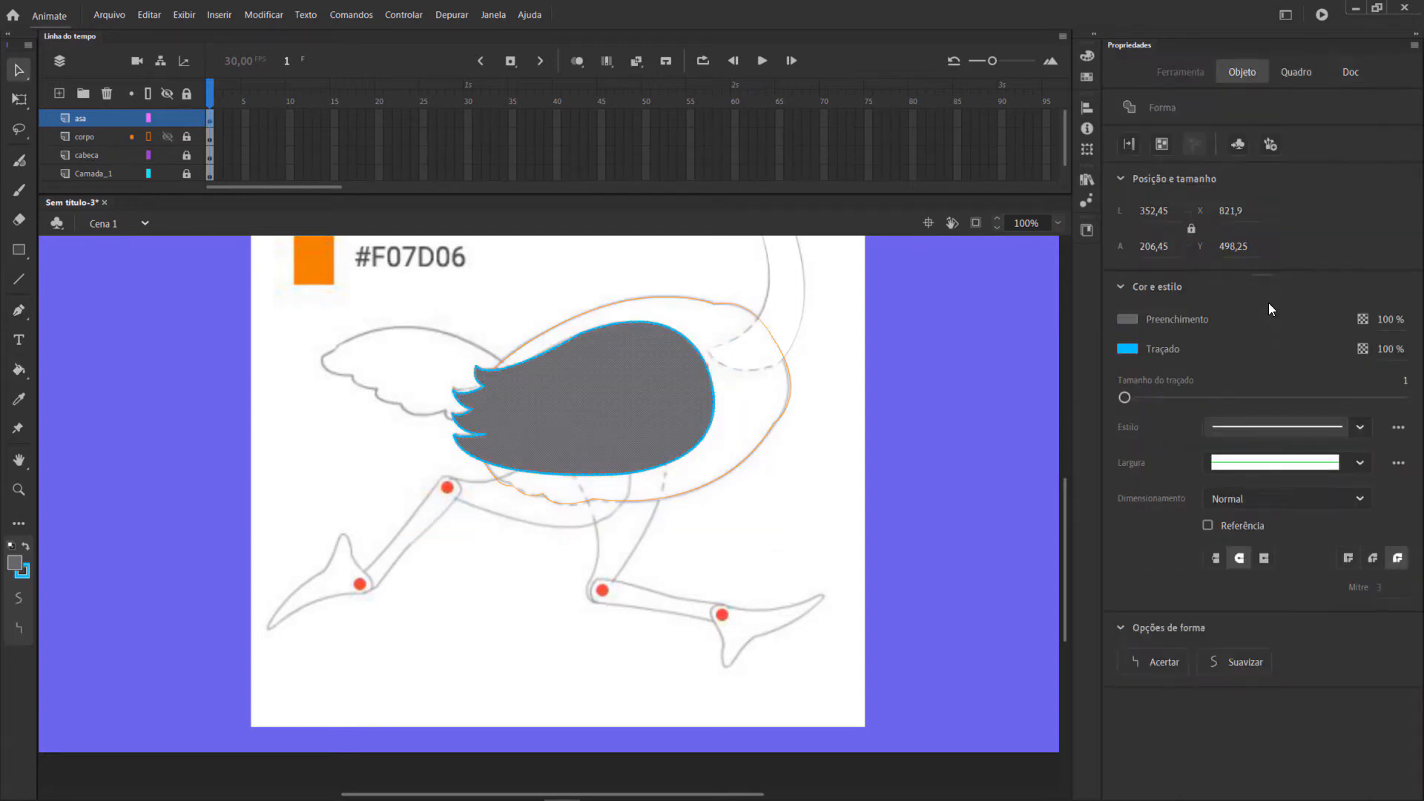
{"action": "left_click", "coordinate": [1127, 349]}
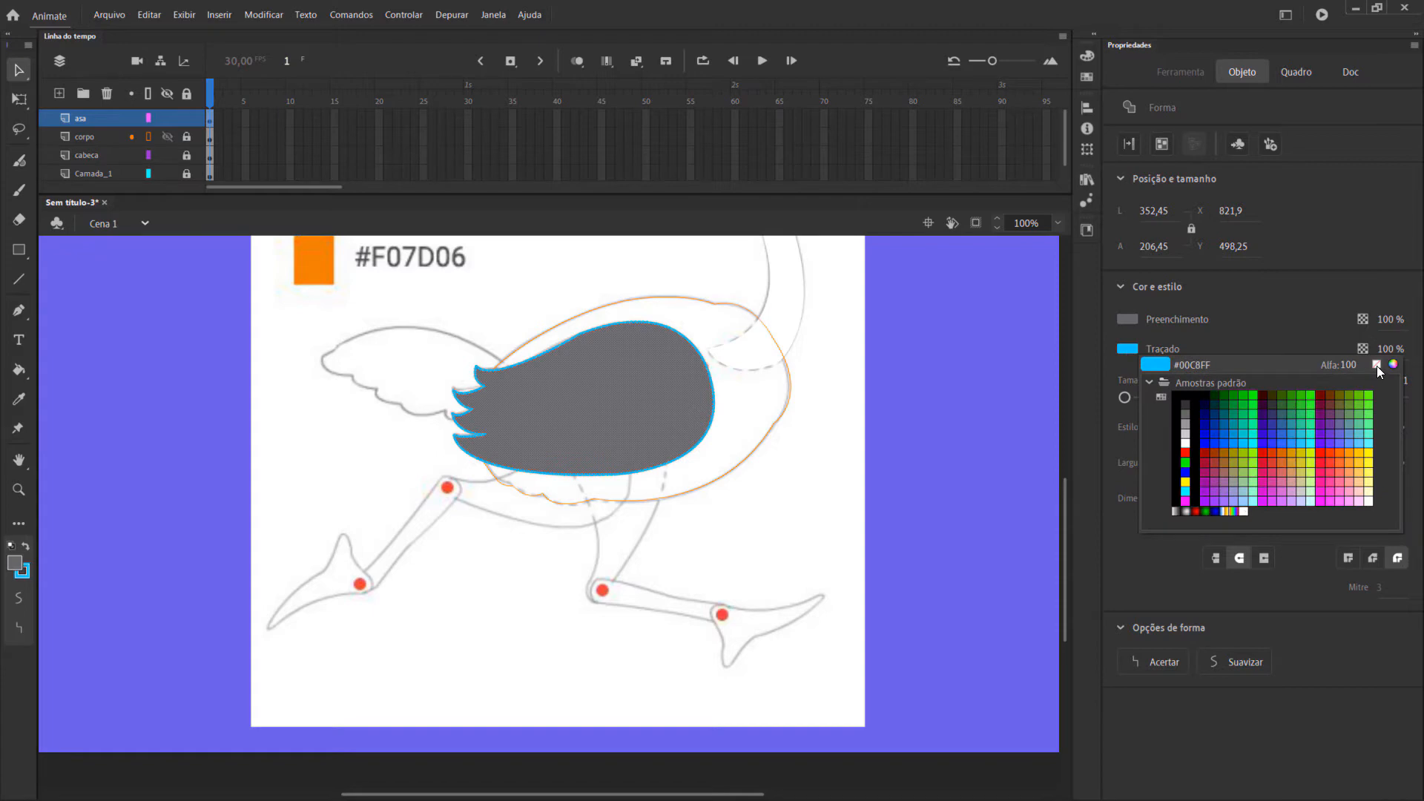
{"action": "left_click", "coordinate": [1376, 365]}
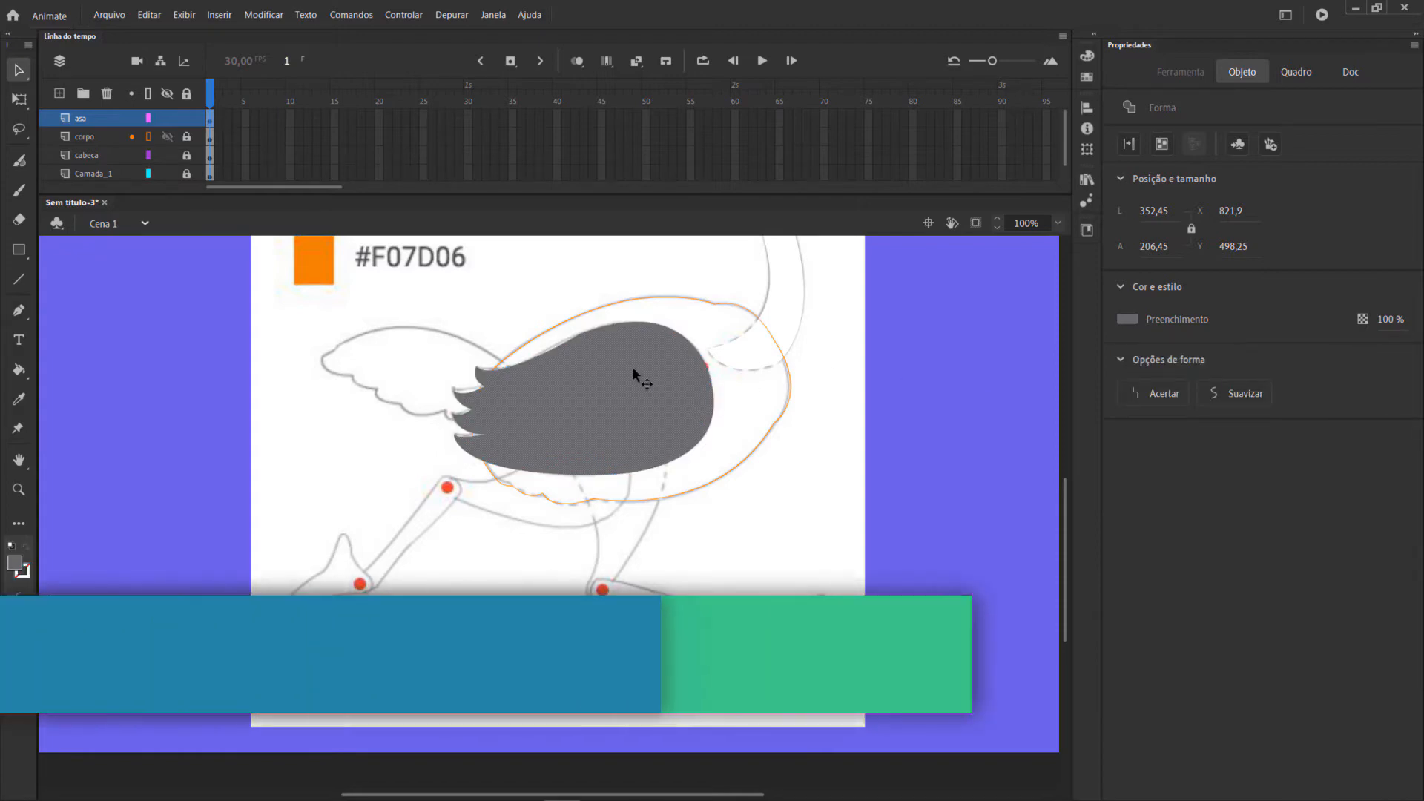
Convert the wing shape into a graphic symbol named asa.
{"action": "key", "text": "F8"}
{"action": "type", "text": "asa"}
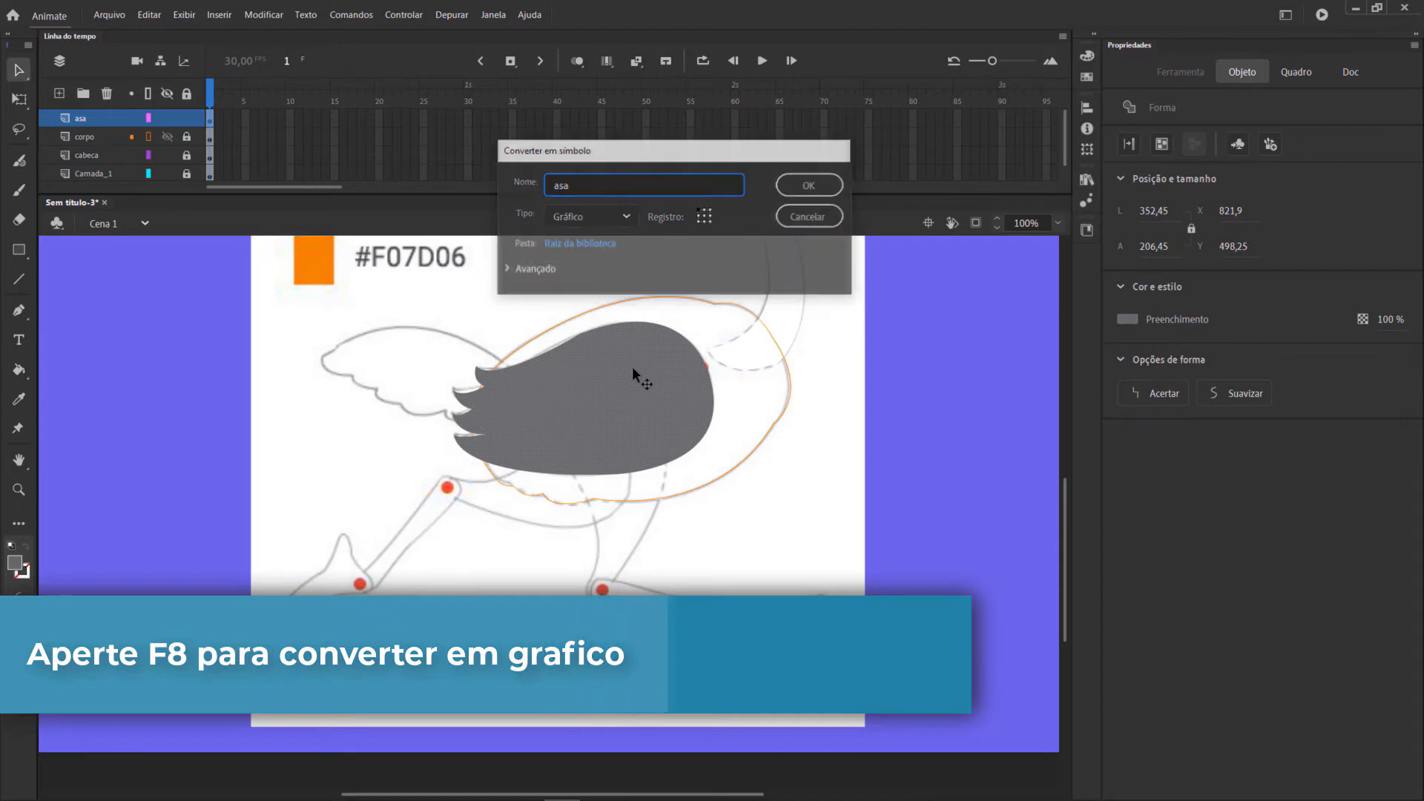
{"action": "key", "text": "Return"}
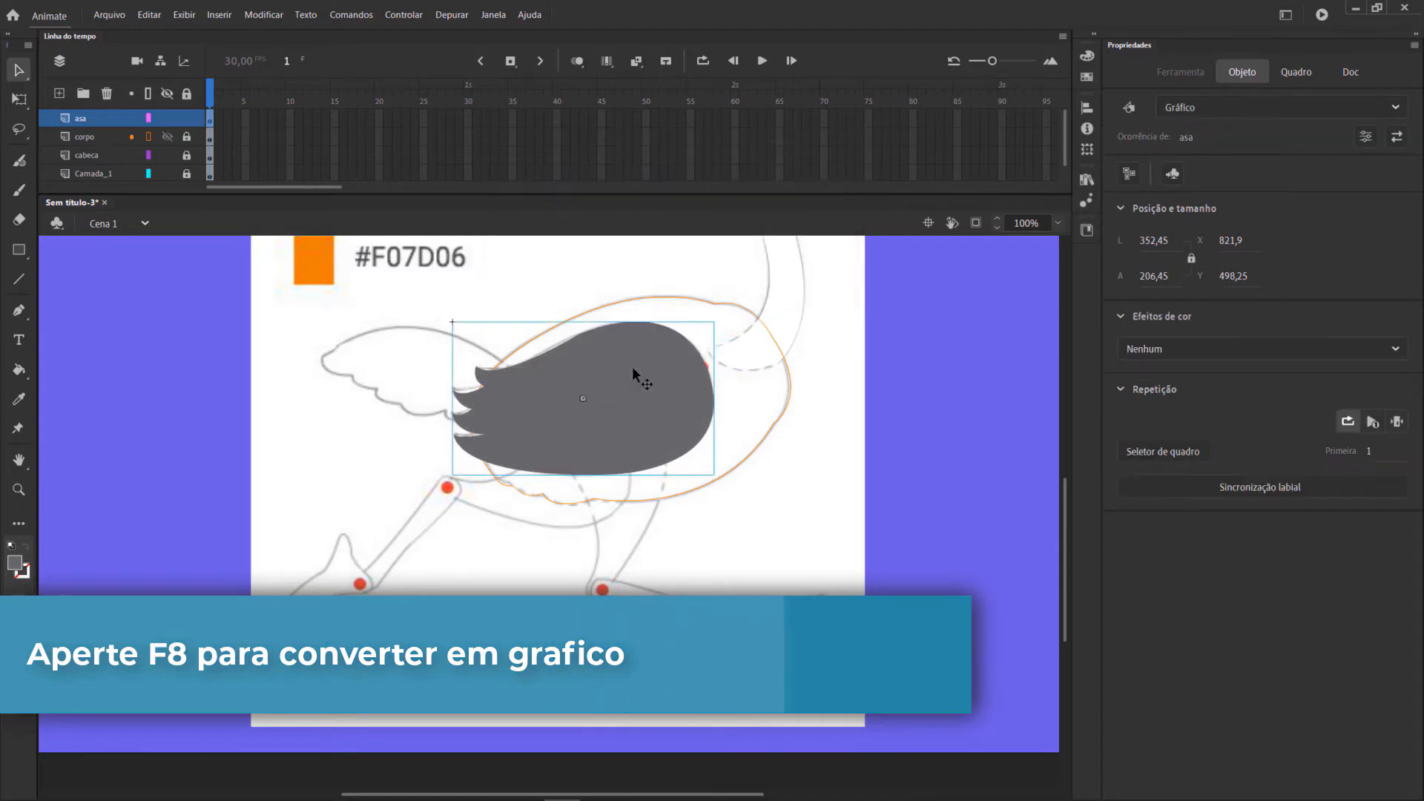
Move the asa symbol's transformation point to the red joint at the wing's front and rotate the symbol slightly.
{"action": "key", "text": "q"}
{"action": "left_click_drag", "start_coordinate": [584, 399], "coordinate": [698, 380]}
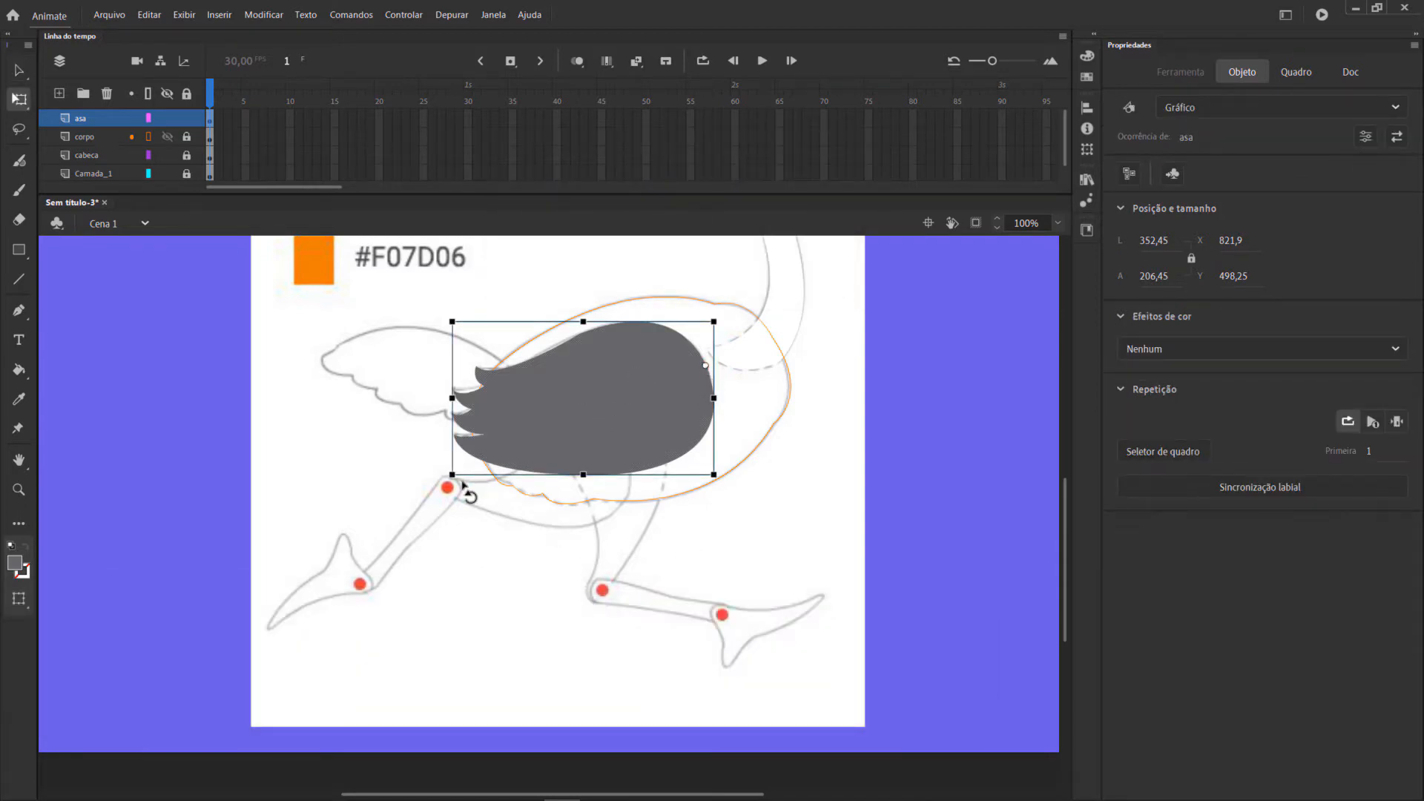
{"action": "left_click_drag", "start_coordinate": [458, 486], "coordinate": [417, 498]}
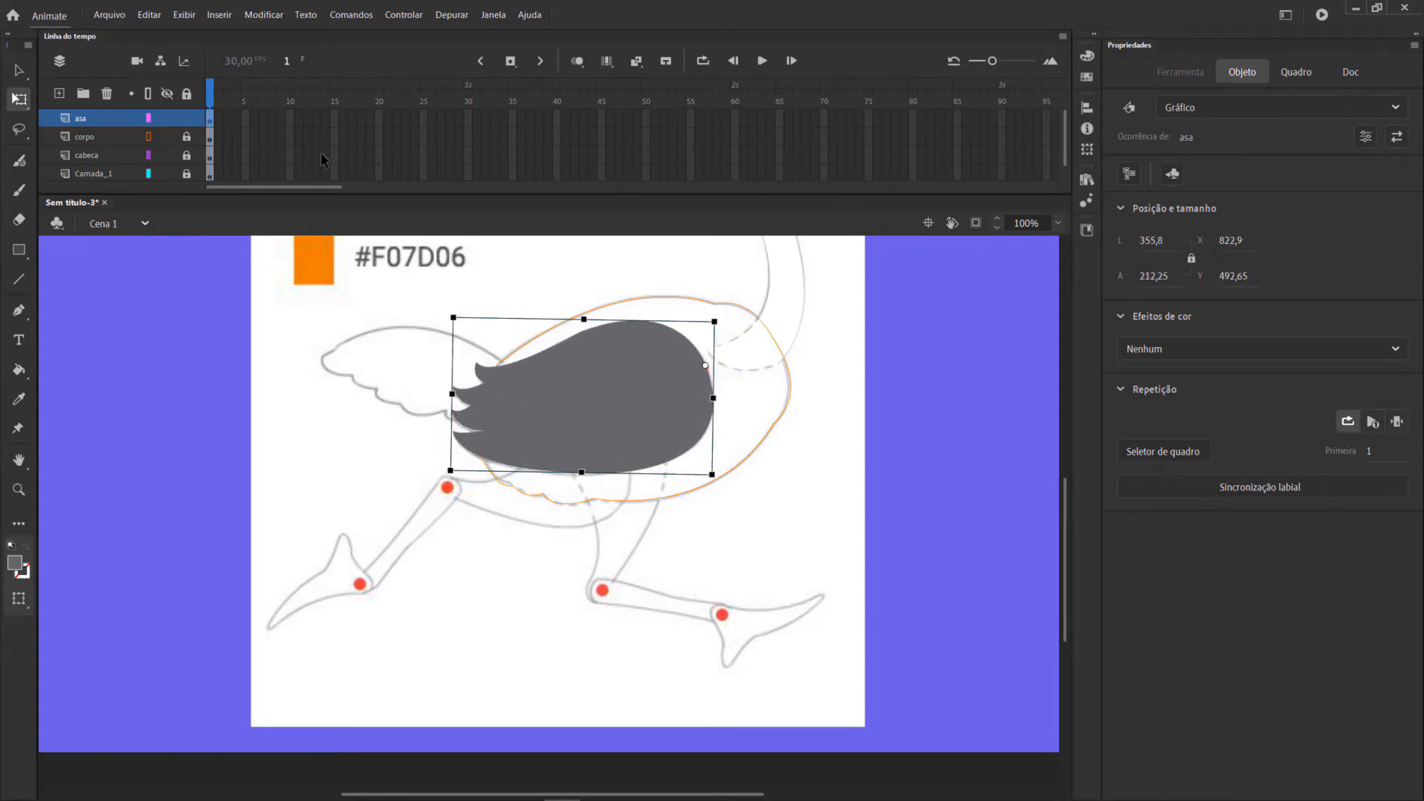
Lock the asa layer in outline display and add a new layer above it.
{"action": "left_click", "coordinate": [186, 118]}
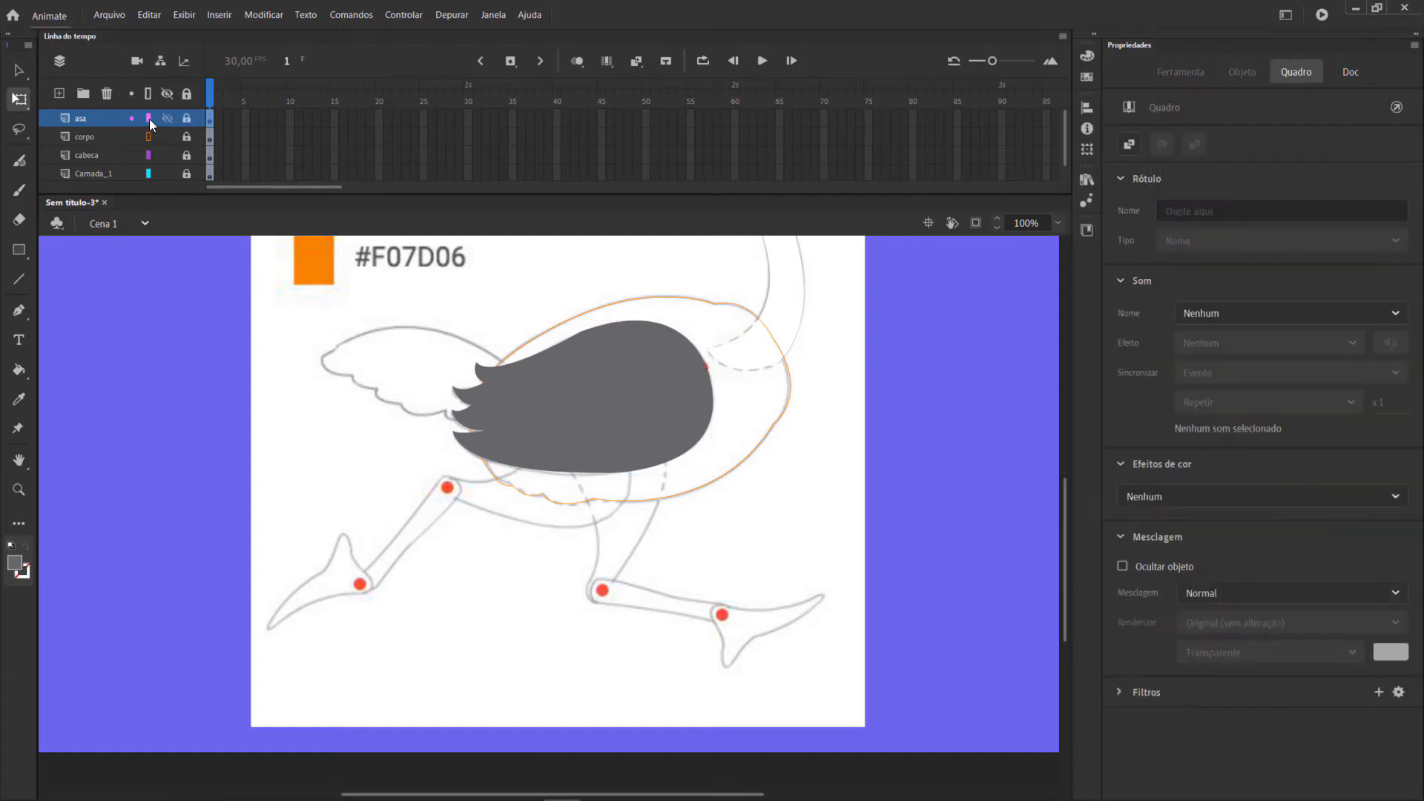
{"action": "left_click", "coordinate": [149, 118]}
{"action": "left_click", "coordinate": [59, 93]}
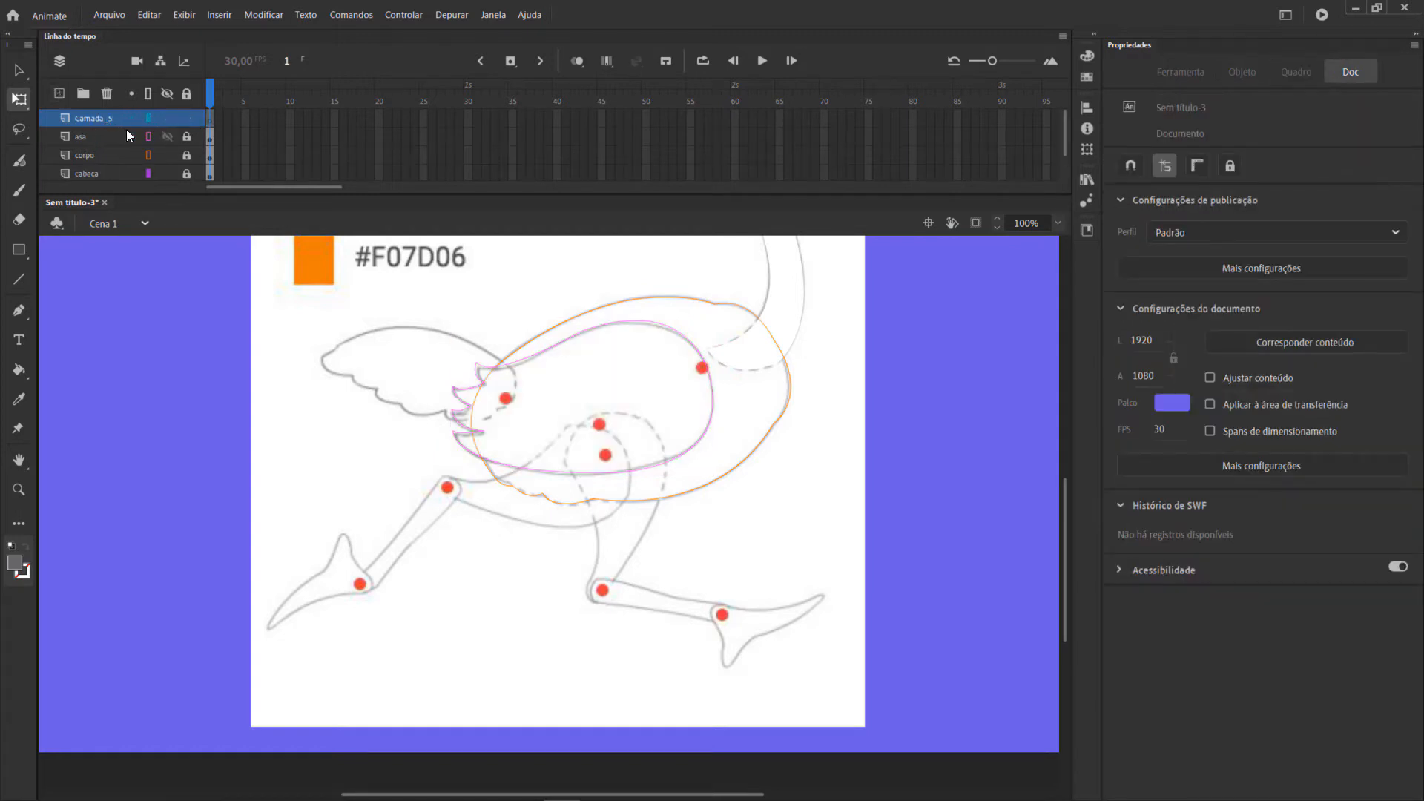
Rename the new layer rabo and trace the tail's closed outline with its scalloped lower edge using the Pen tool.
{"action": "double_click", "coordinate": [104, 119]}
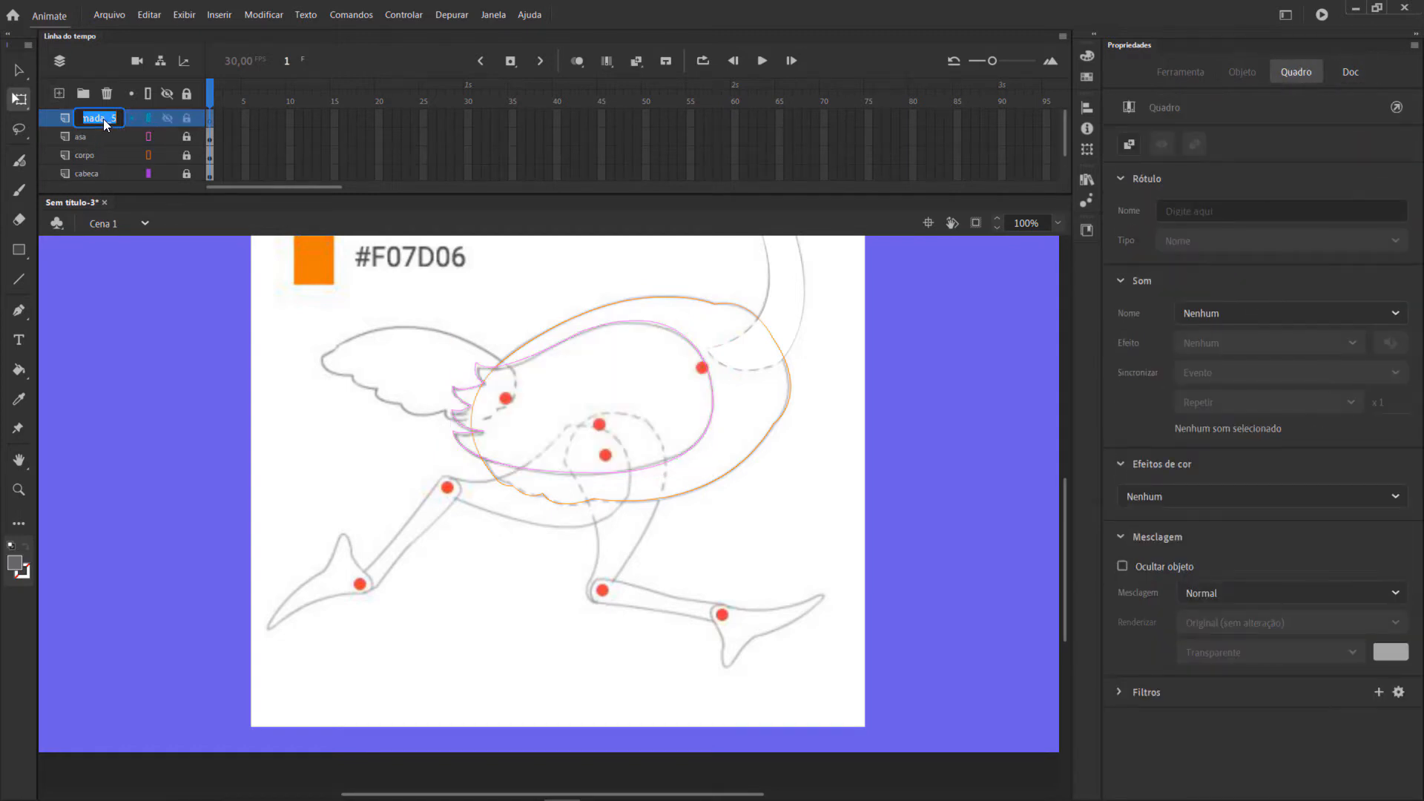
{"action": "type", "text": "rabo"}
{"action": "left_click", "coordinate": [20, 311]}
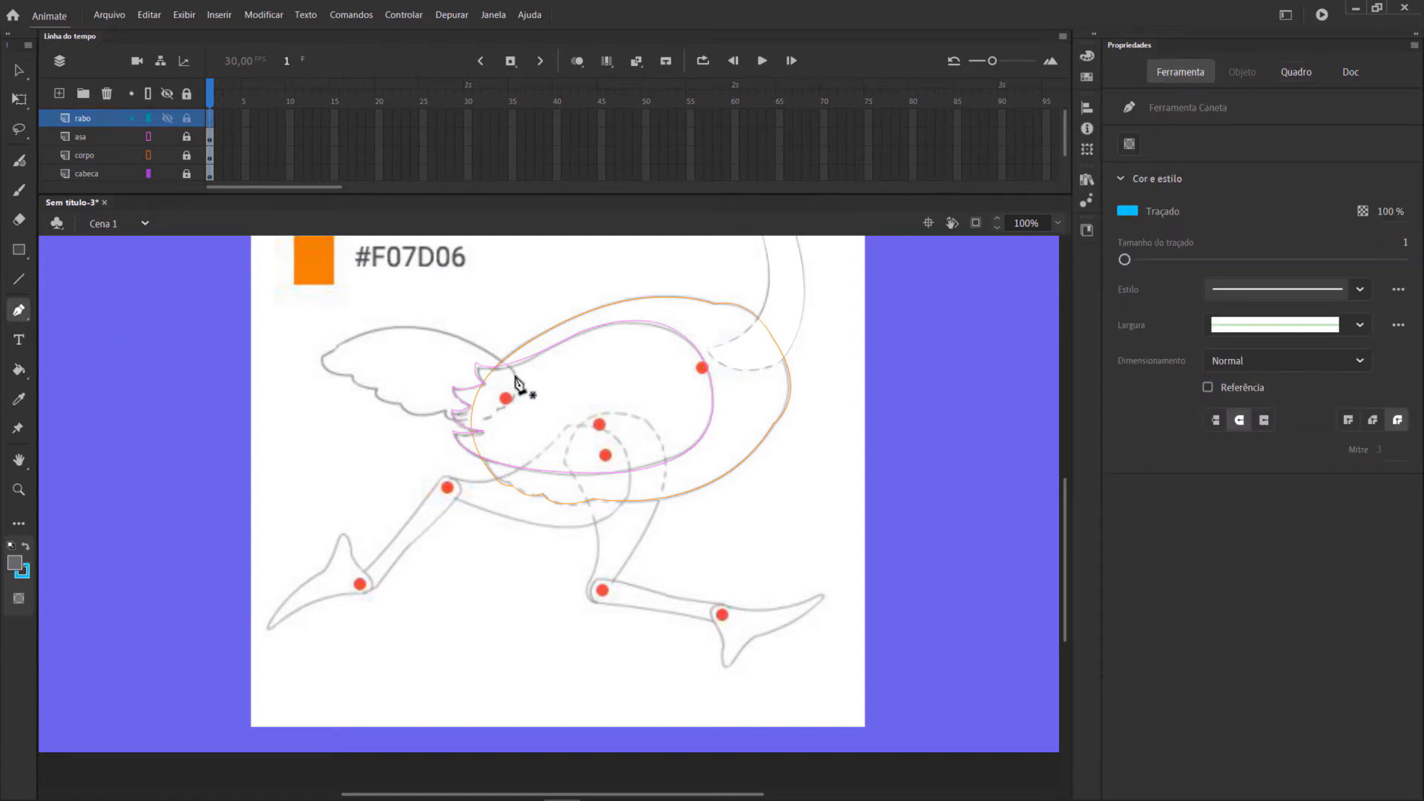
{"action": "left_click_drag", "start_coordinate": [337, 347], "coordinate": [243, 405]}
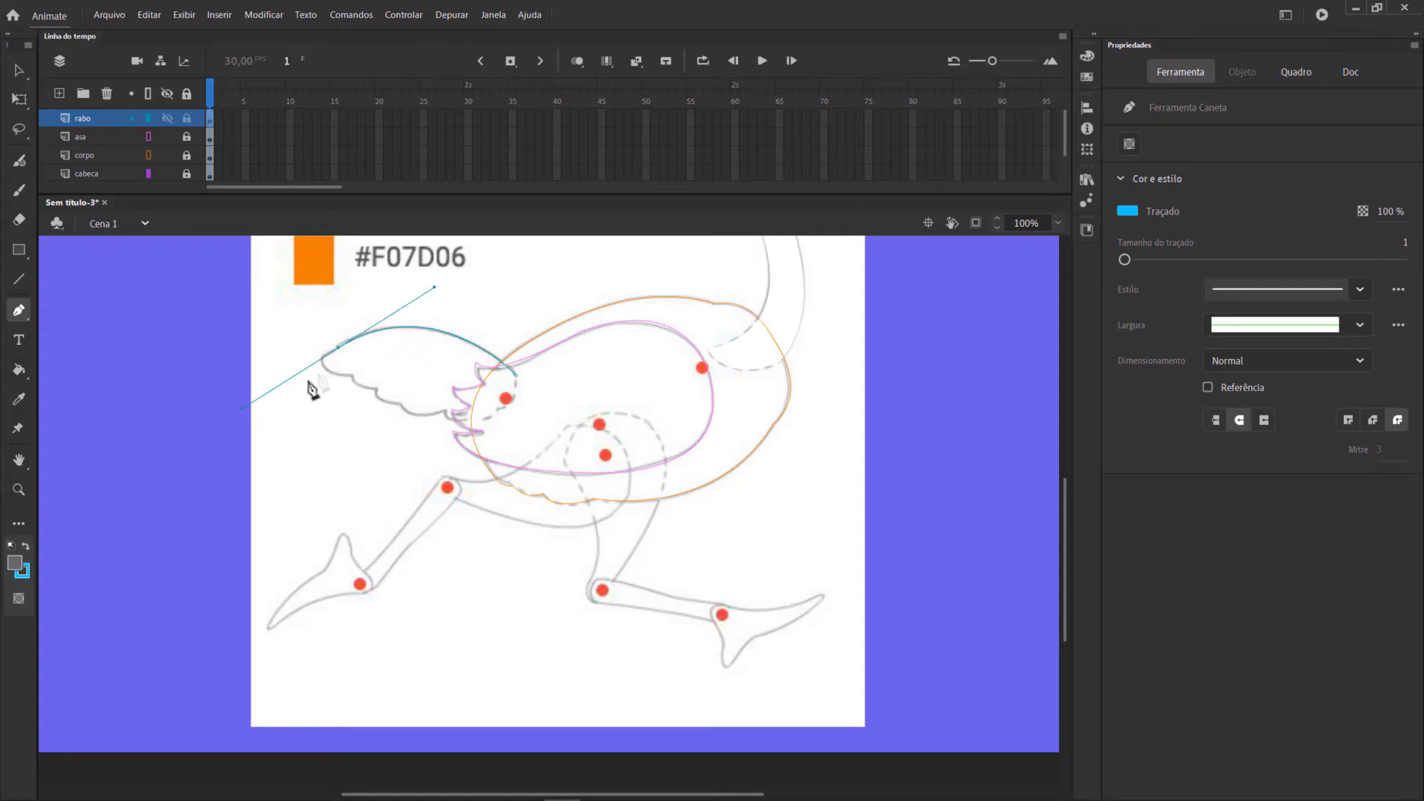
{"action": "left_click", "coordinate": [321, 358]}
{"action": "left_click_drag", "start_coordinate": [353, 376], "coordinate": [379, 372]}
{"action": "left_click", "coordinate": [352, 376]}
{"action": "left_click", "coordinate": [379, 388]}
{"action": "left_click_drag", "start_coordinate": [401, 402], "coordinate": [510, 372]}
{"action": "left_click", "coordinate": [401, 403]}
{"action": "left_click", "coordinate": [472, 418]}
{"action": "left_click", "coordinate": [497, 410]}
{"action": "left_click", "coordinate": [515, 392]}
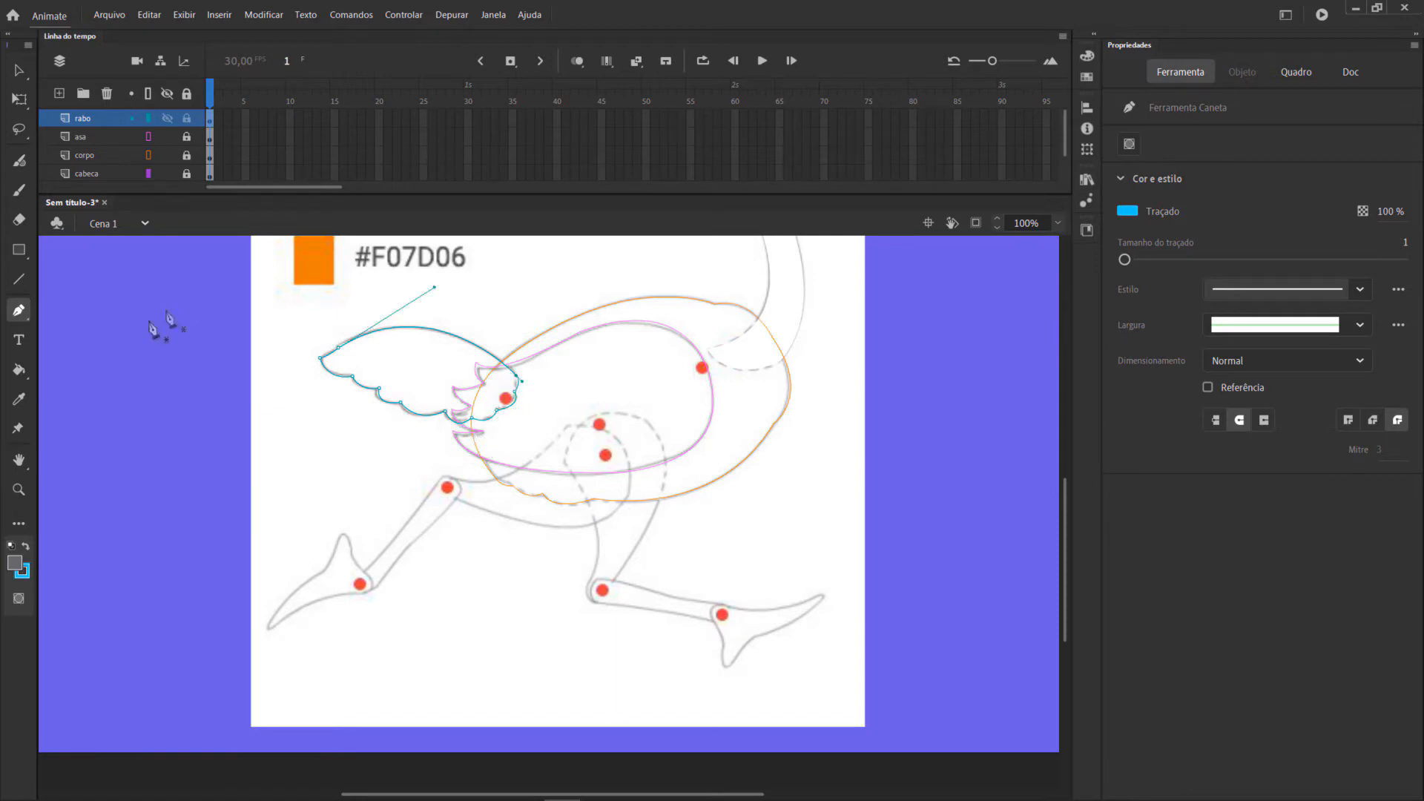
Fill the tail outline with the current grey and remove its blue stroke.
{"action": "left_click", "coordinate": [19, 368]}
{"action": "left_click", "coordinate": [446, 369]}
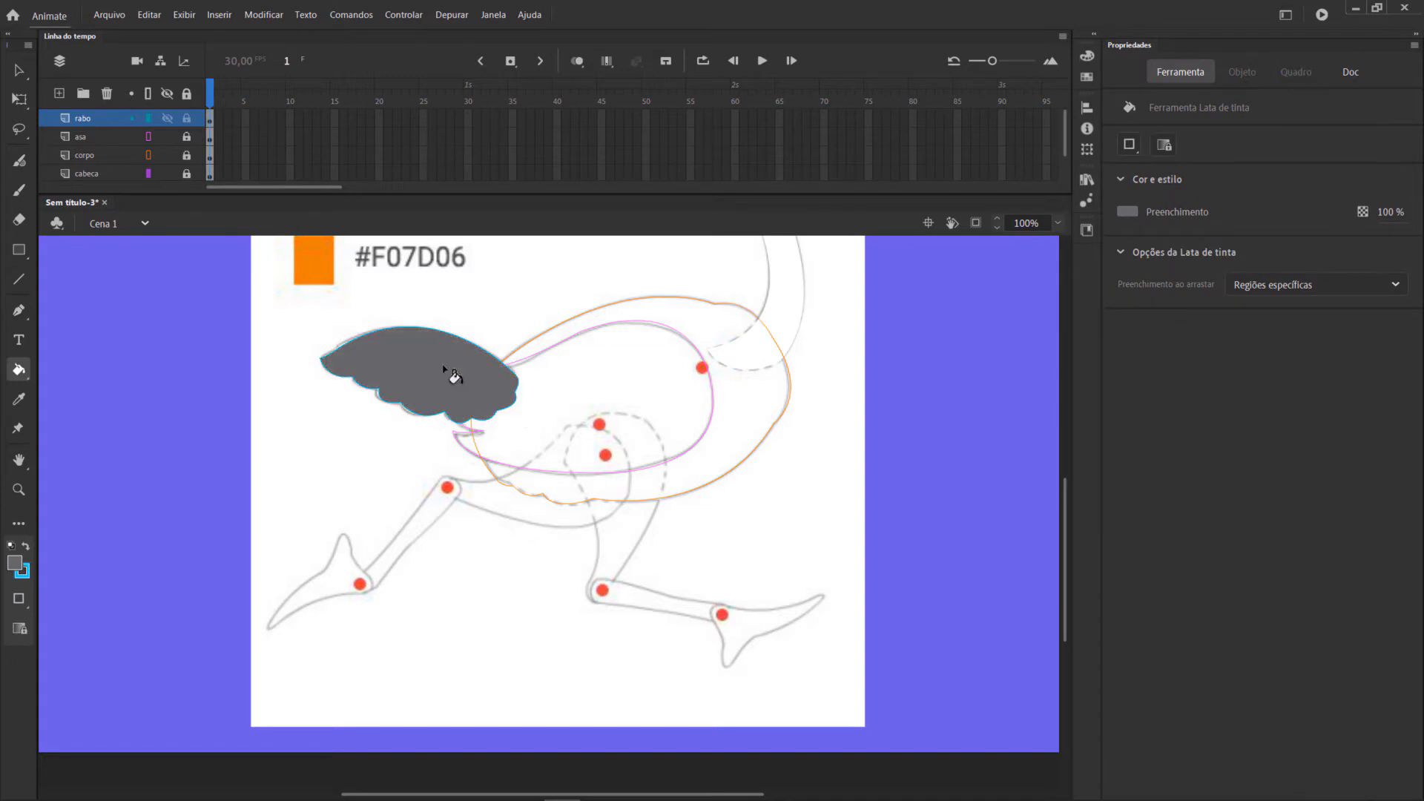
{"action": "left_click", "coordinate": [20, 69]}
{"action": "mouse_move", "coordinate": [291, 289]}
{"action": "left_mouse_down"}
{"action": "mouse_move", "coordinate": [407, 328]}
{"action": "mouse_move", "coordinate": [613, 512]}
{"action": "left_mouse_up"}
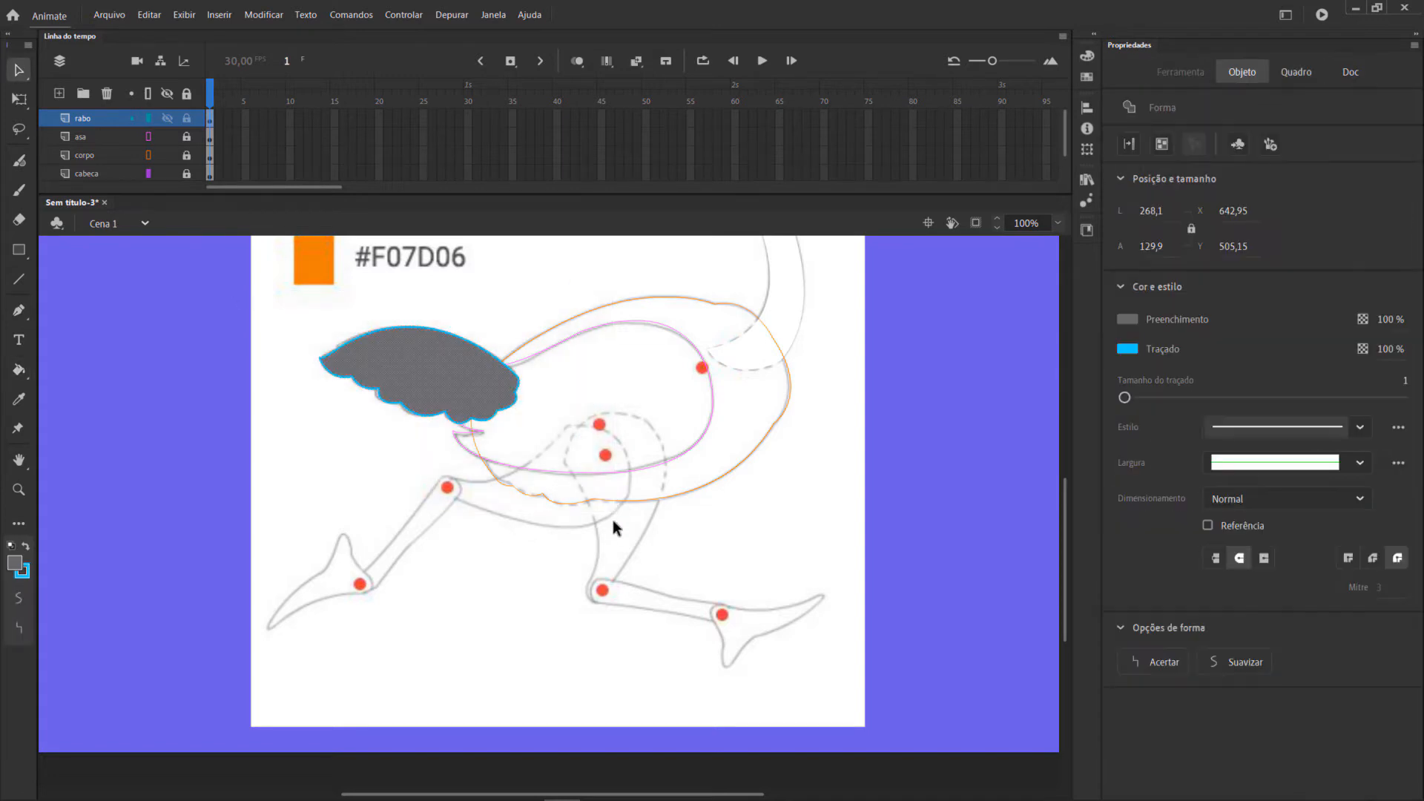
{"action": "left_click", "coordinate": [1132, 350]}
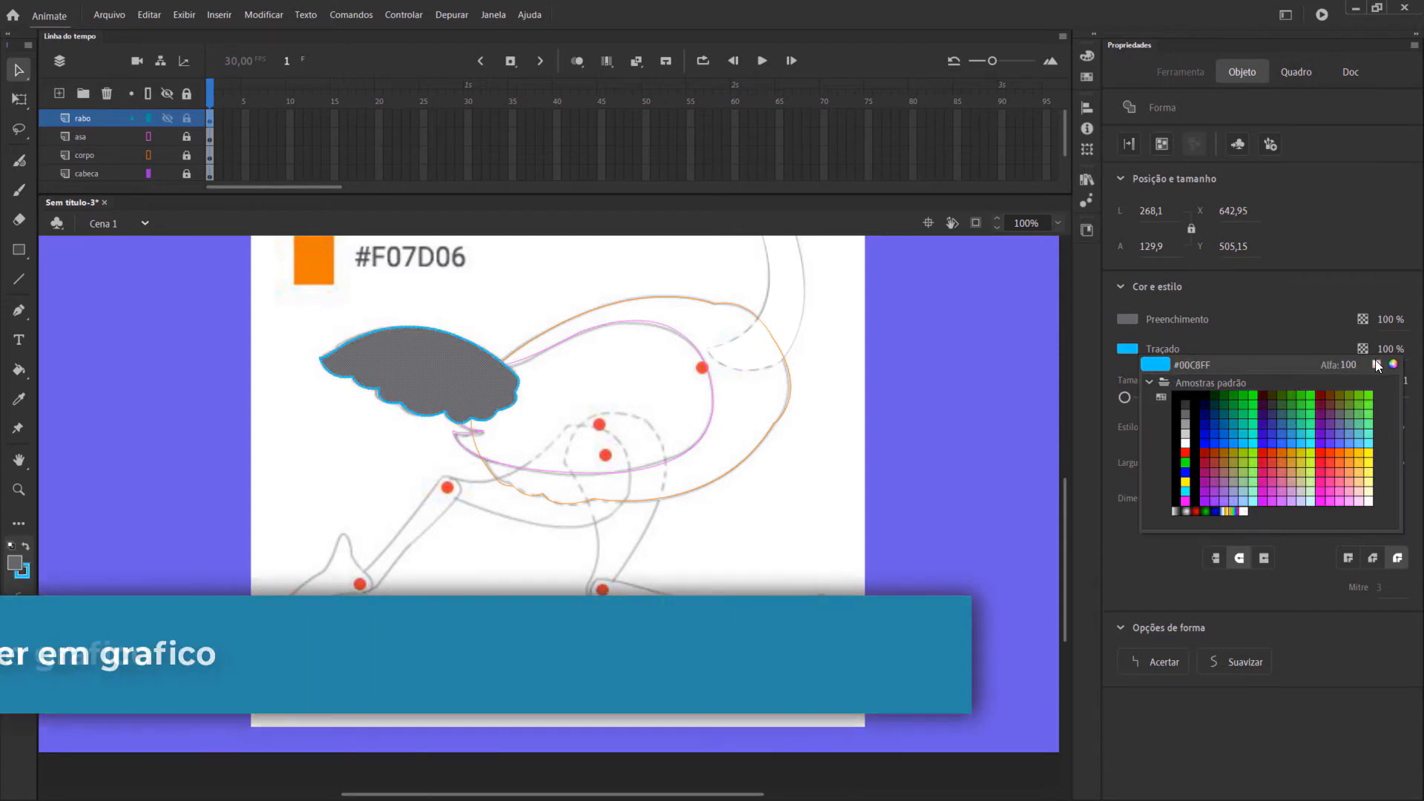
{"action": "left_click", "coordinate": [1377, 363]}
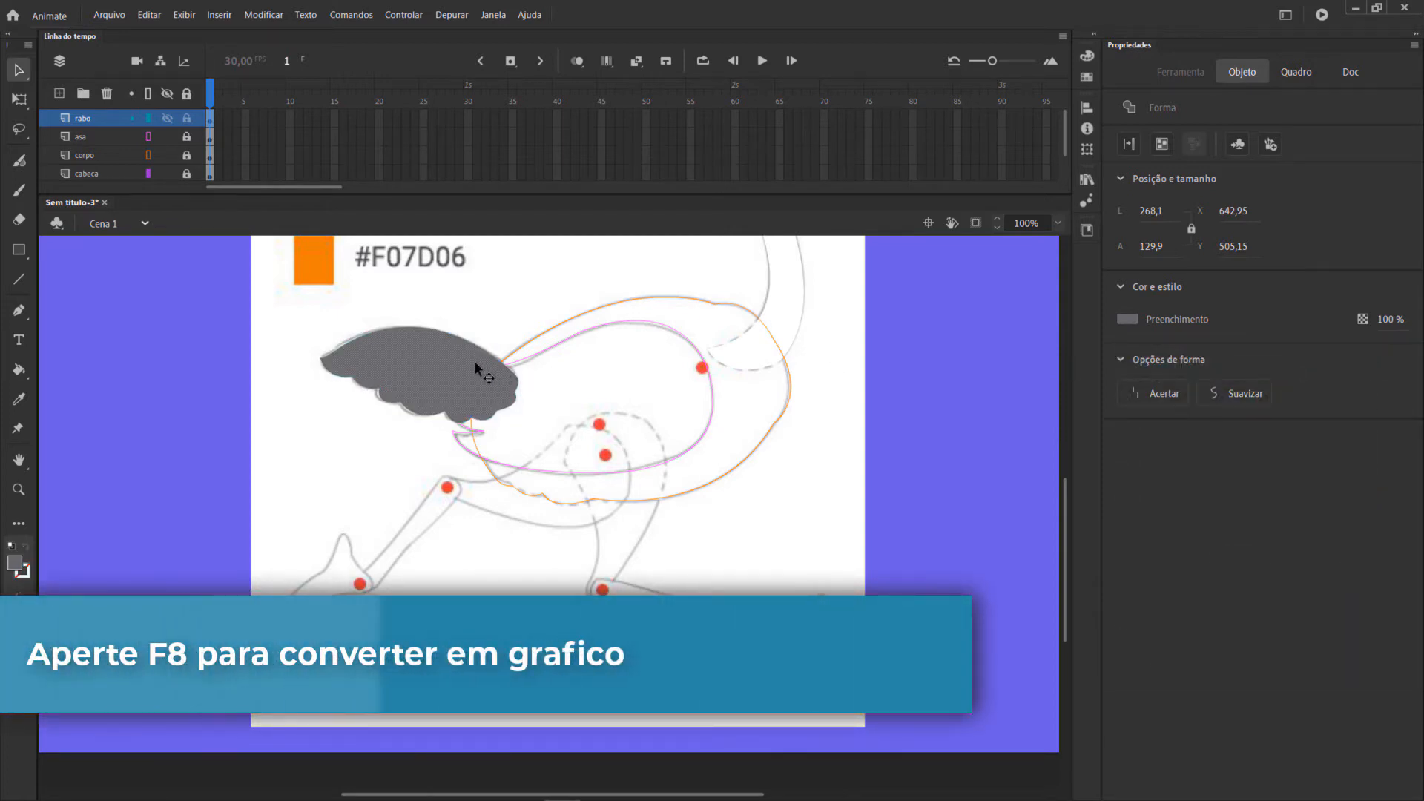
Convert the tail shape into a graphic symbol named rabo.
{"action": "key", "text": "F8"}
{"action": "type", "text": "rabo"}
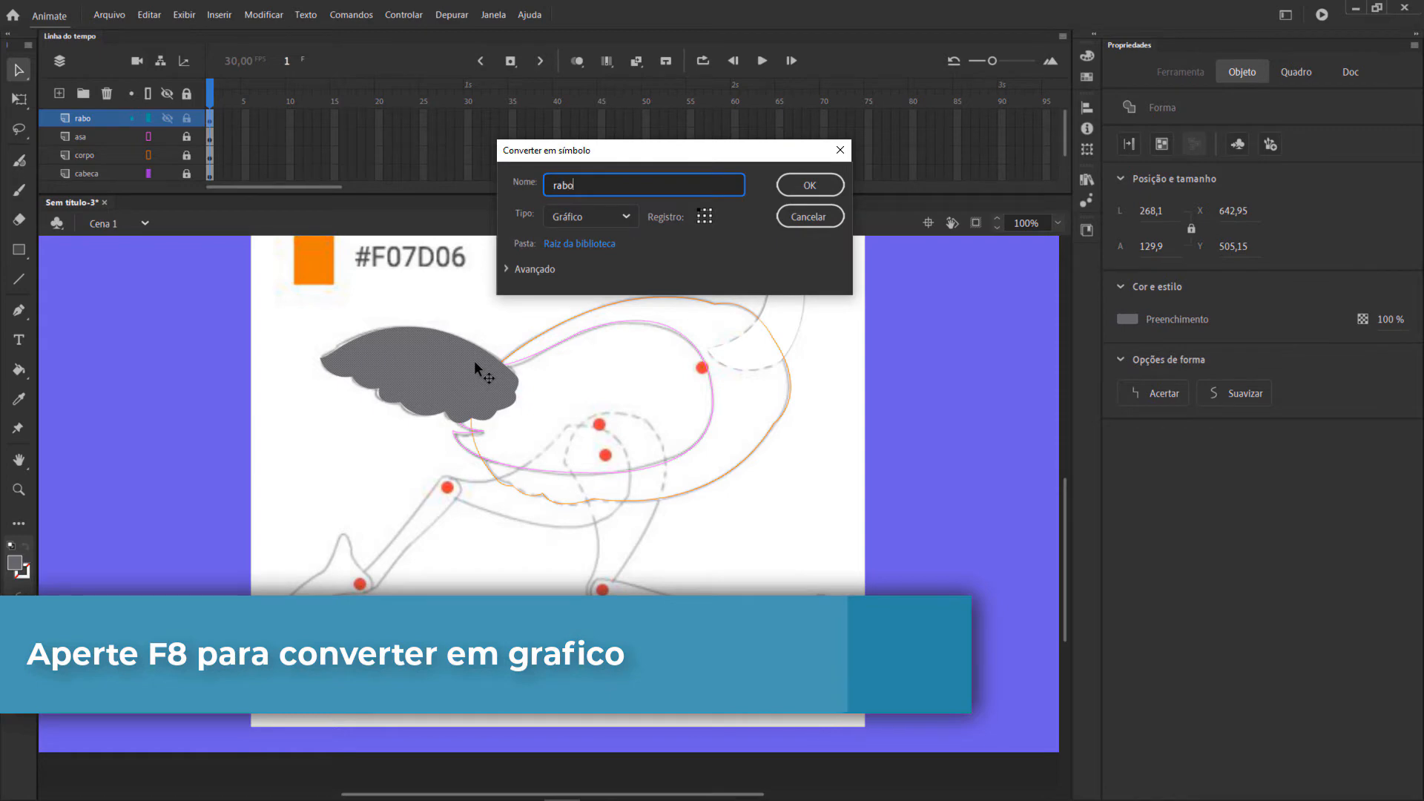
{"action": "key", "text": "Return"}
Move the rabo symbol's transformation point to the red joint where the tail meets the body and rotate the symbol slightly.
{"action": "key", "text": "q"}
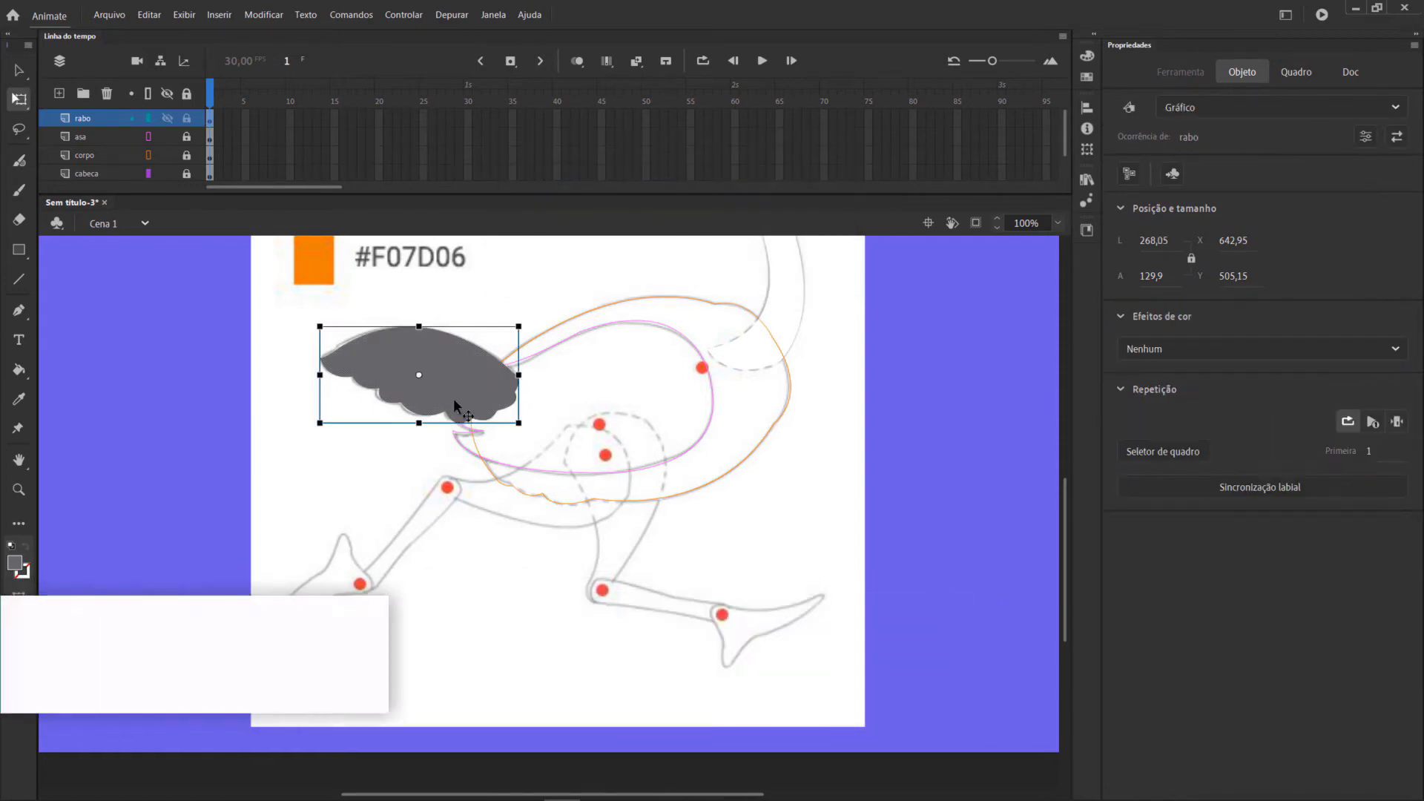
{"action": "left_click_drag", "start_coordinate": [417, 374], "coordinate": [507, 401]}
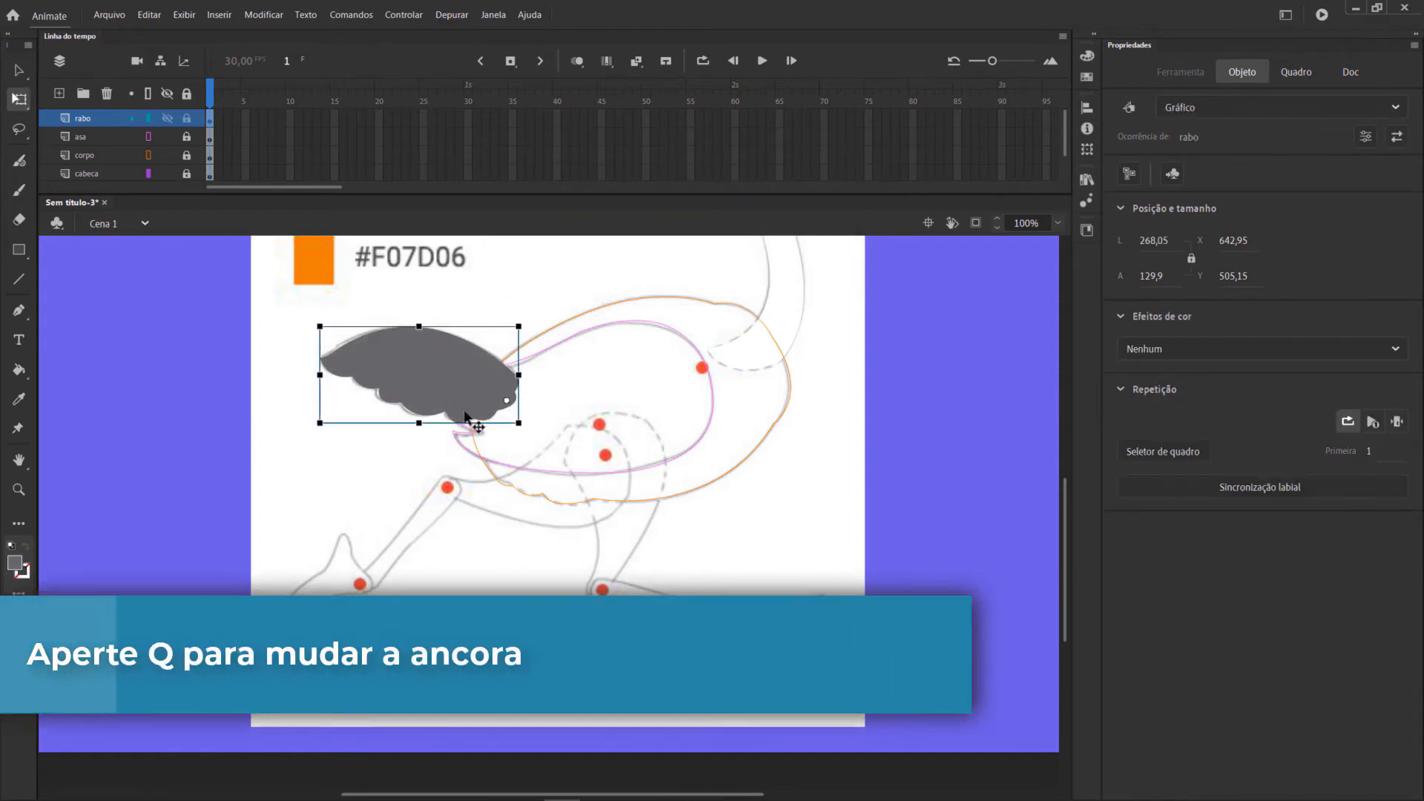
{"action": "mouse_move", "coordinate": [313, 329]}
{"action": "left_mouse_down"}
{"action": "mouse_move", "coordinate": [356, 297]}
{"action": "mouse_move", "coordinate": [620, 230]}
{"action": "mouse_move", "coordinate": [320, 327]}
{"action": "left_mouse_up"}
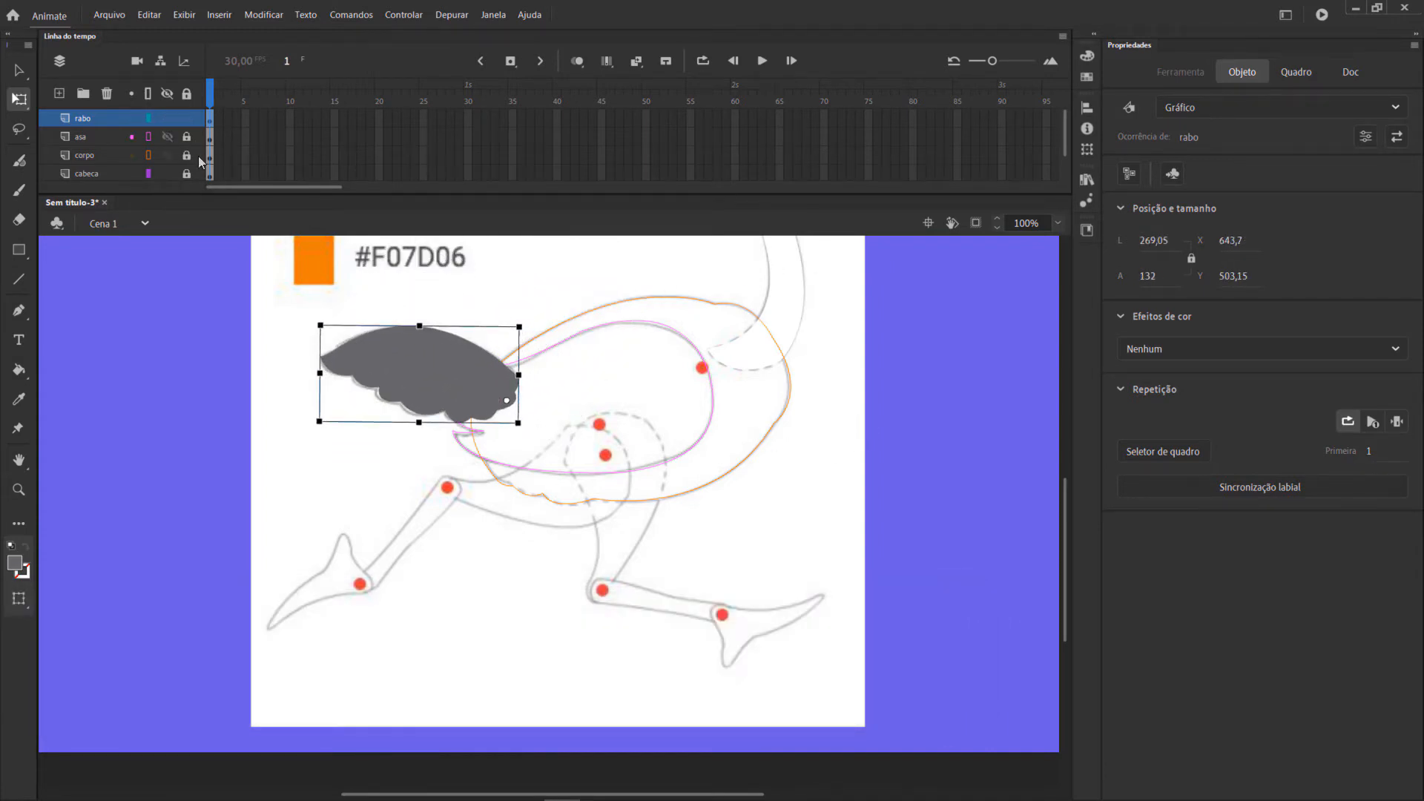
Lock the rabo layer and add a new layer named perna1 between the corpo and cabeca layers.
{"action": "left_click", "coordinate": [187, 118]}
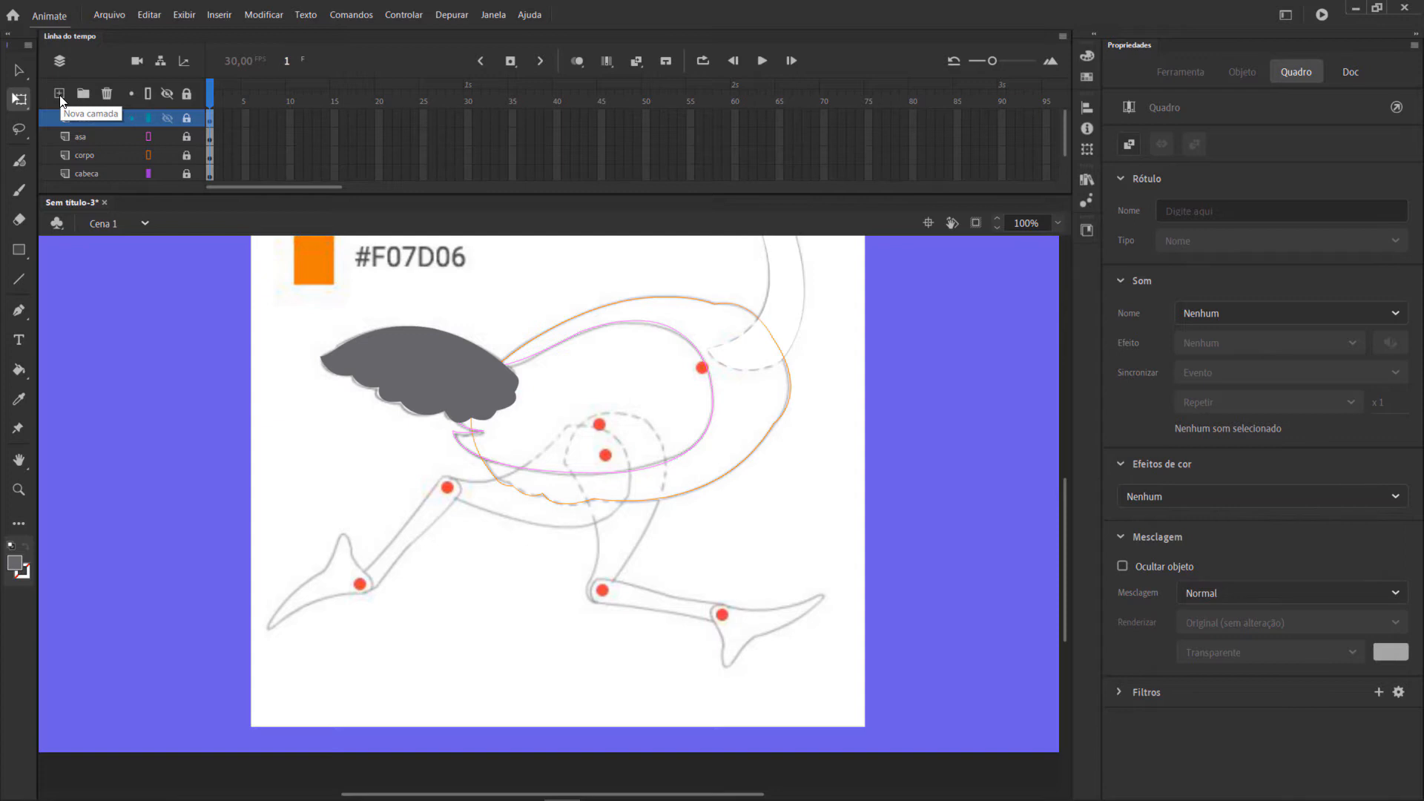
{"action": "left_click", "coordinate": [59, 94]}
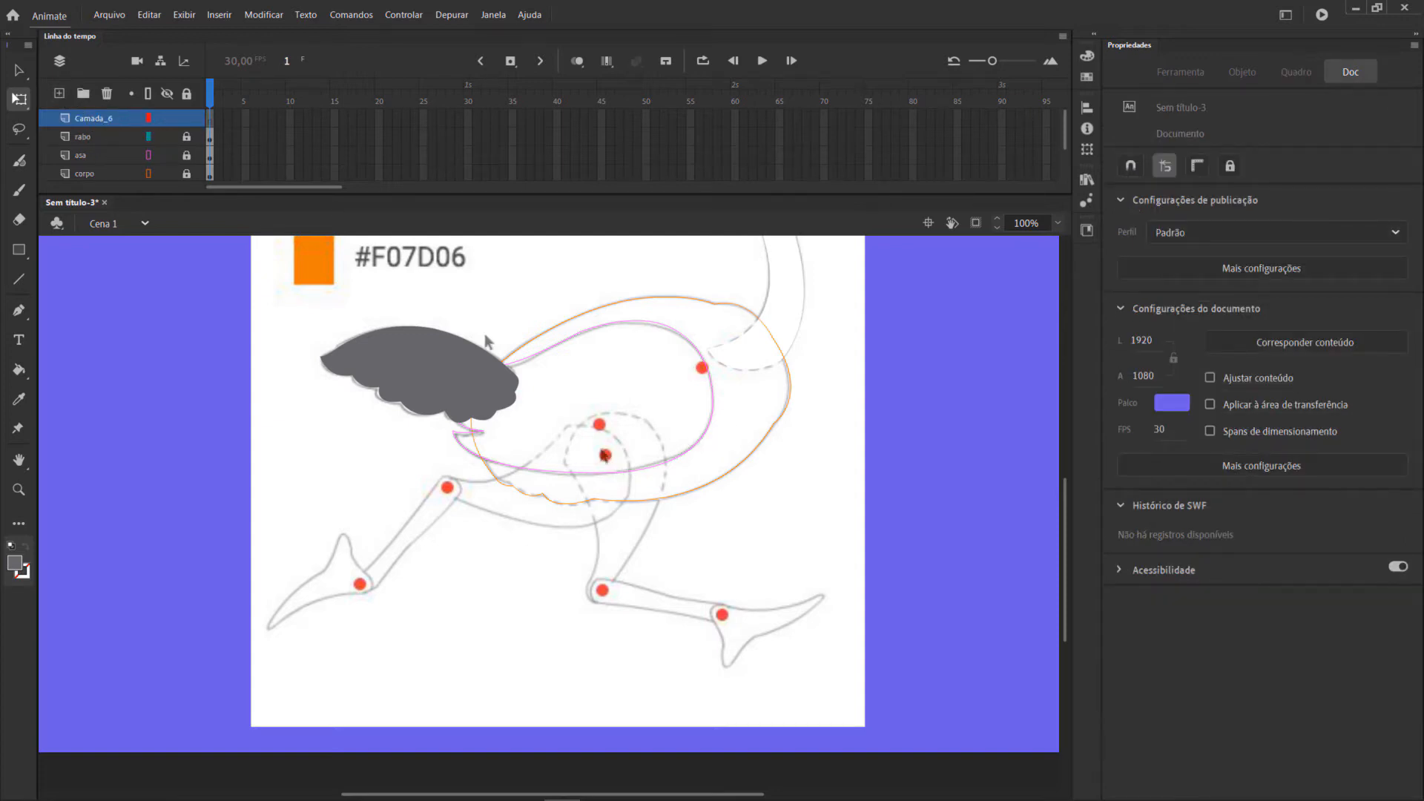
{"action": "mouse_move", "coordinate": [102, 121]}
{"action": "left_mouse_down"}
{"action": "mouse_move", "coordinate": [106, 166]}
{"action": "mouse_move", "coordinate": [100, 137]}
{"action": "left_mouse_up"}
{"action": "double_click", "coordinate": [87, 138]}
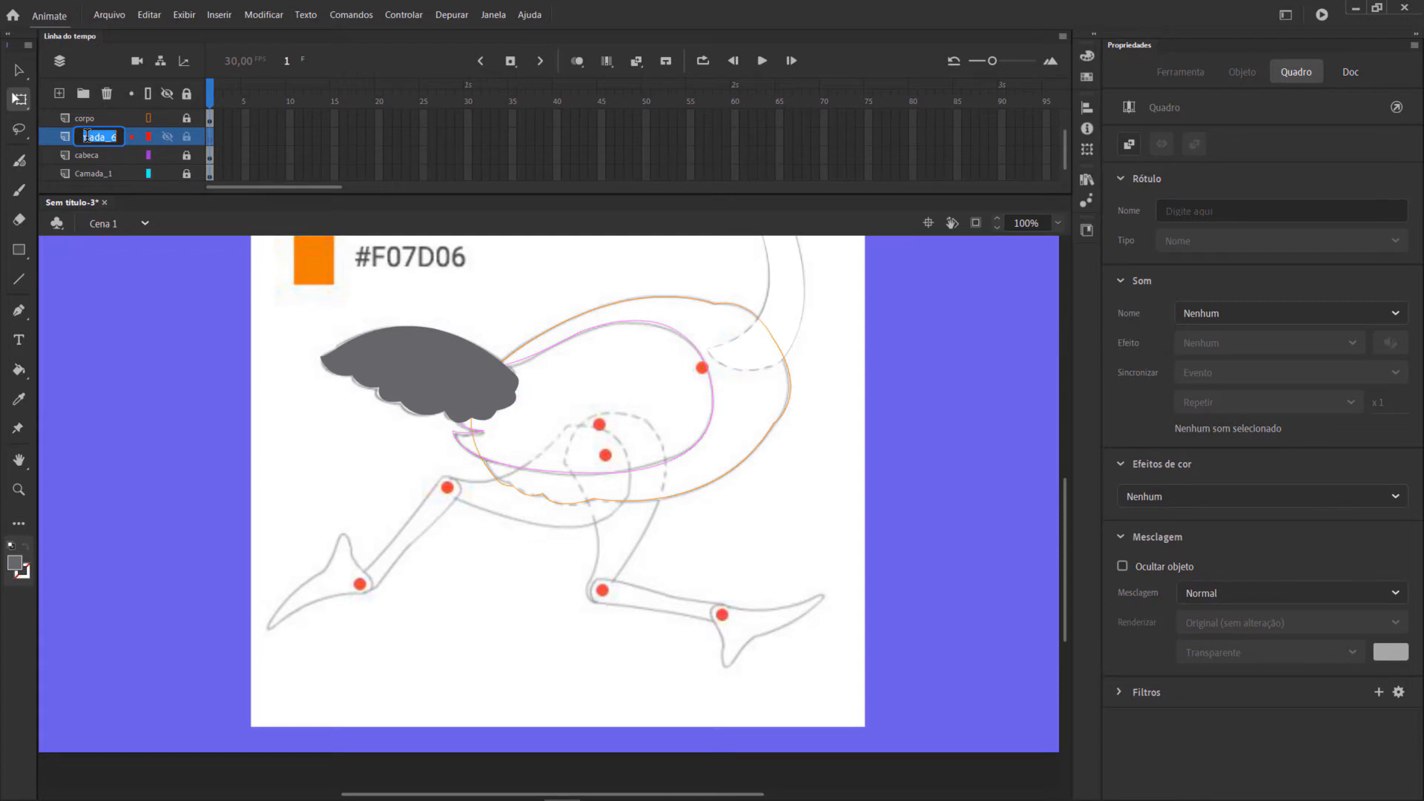
{"action": "type", "text": "perna1"}
{"action": "key", "text": "Return"}
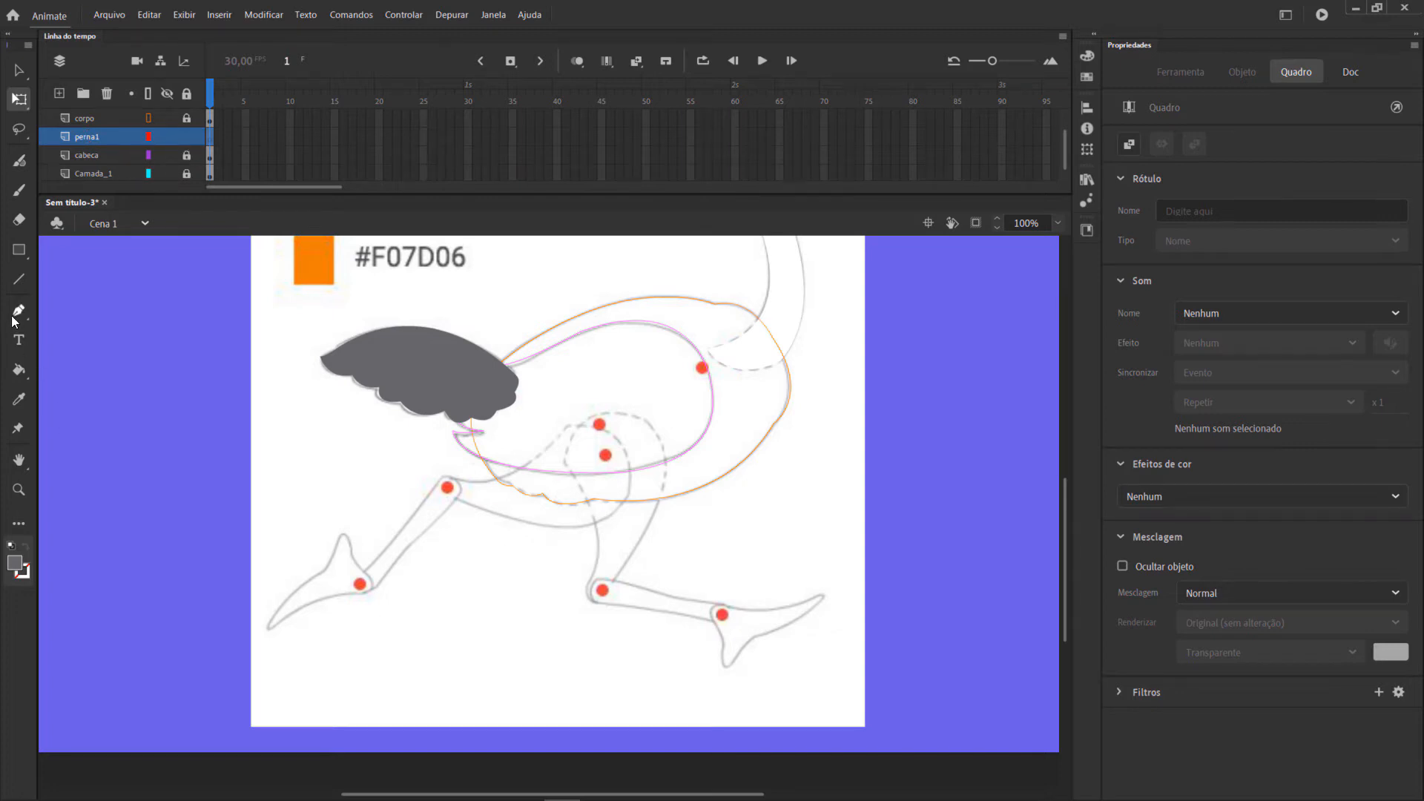
Set the fill color to the palette's dark orange, #C76003.
{"action": "scroll", "coordinate": [366, 438], "scroll_direction": "up", "scroll_amount": 3}
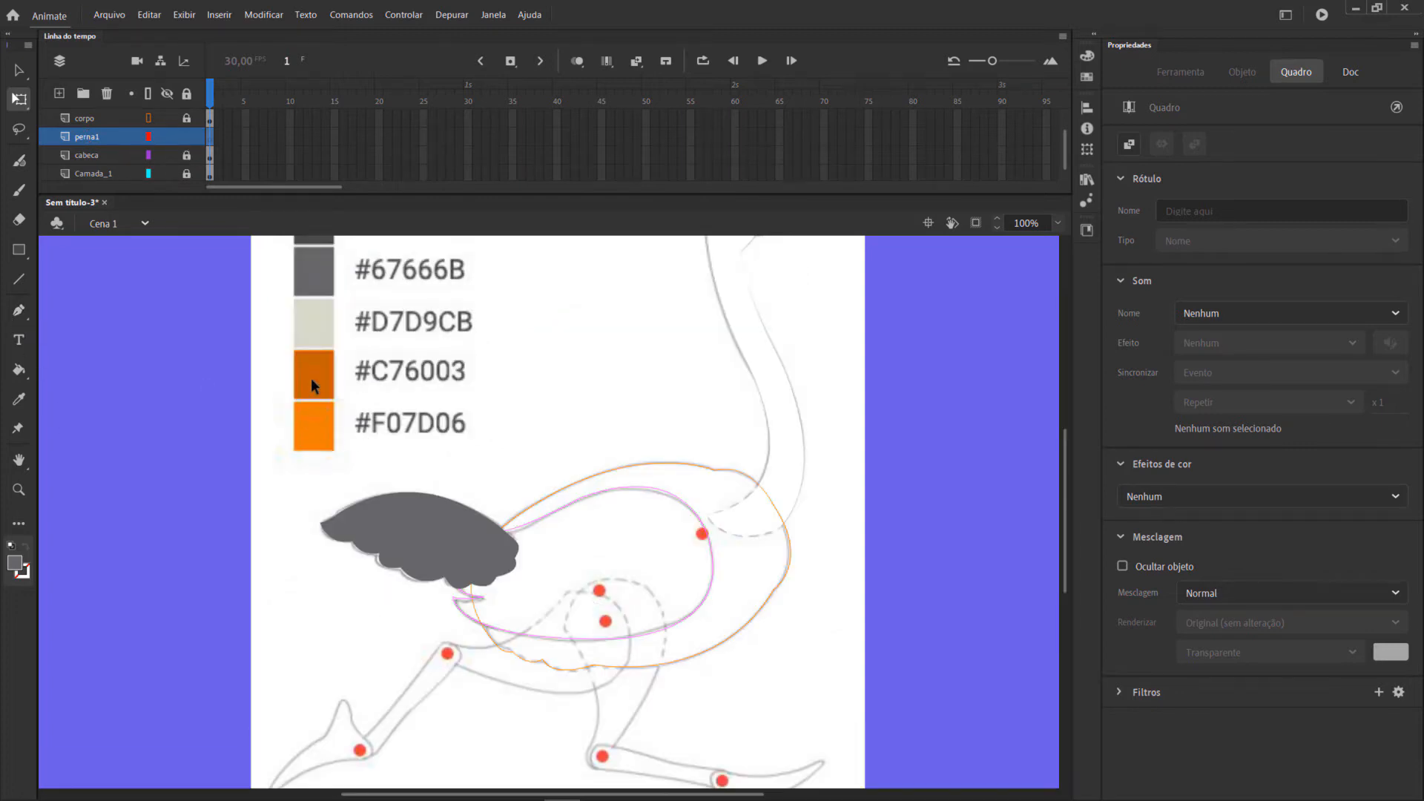
{"action": "left_click", "coordinate": [16, 565]}
{"action": "left_click", "coordinate": [100, 590]}
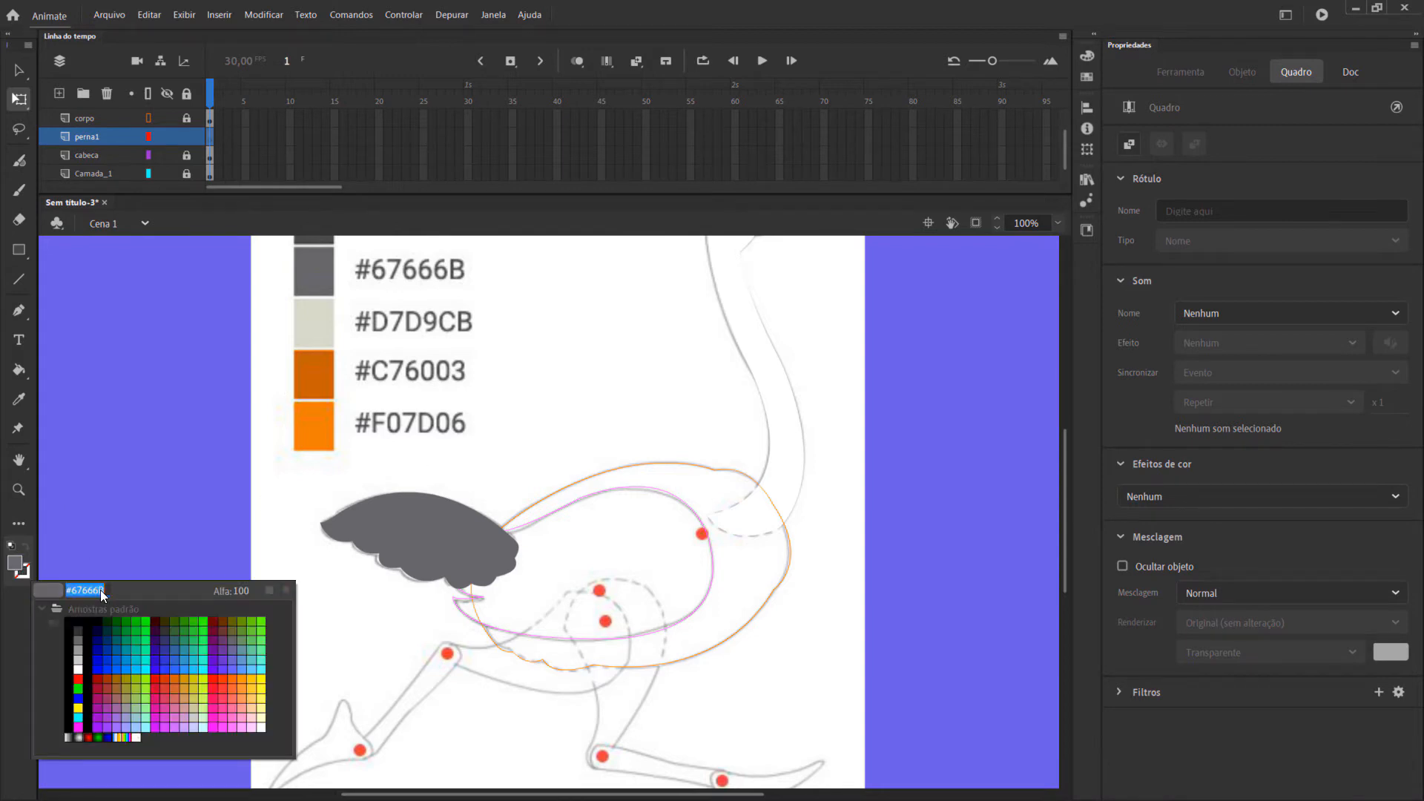
{"action": "type", "text": "#c76003"}
{"action": "key", "text": "Return"}
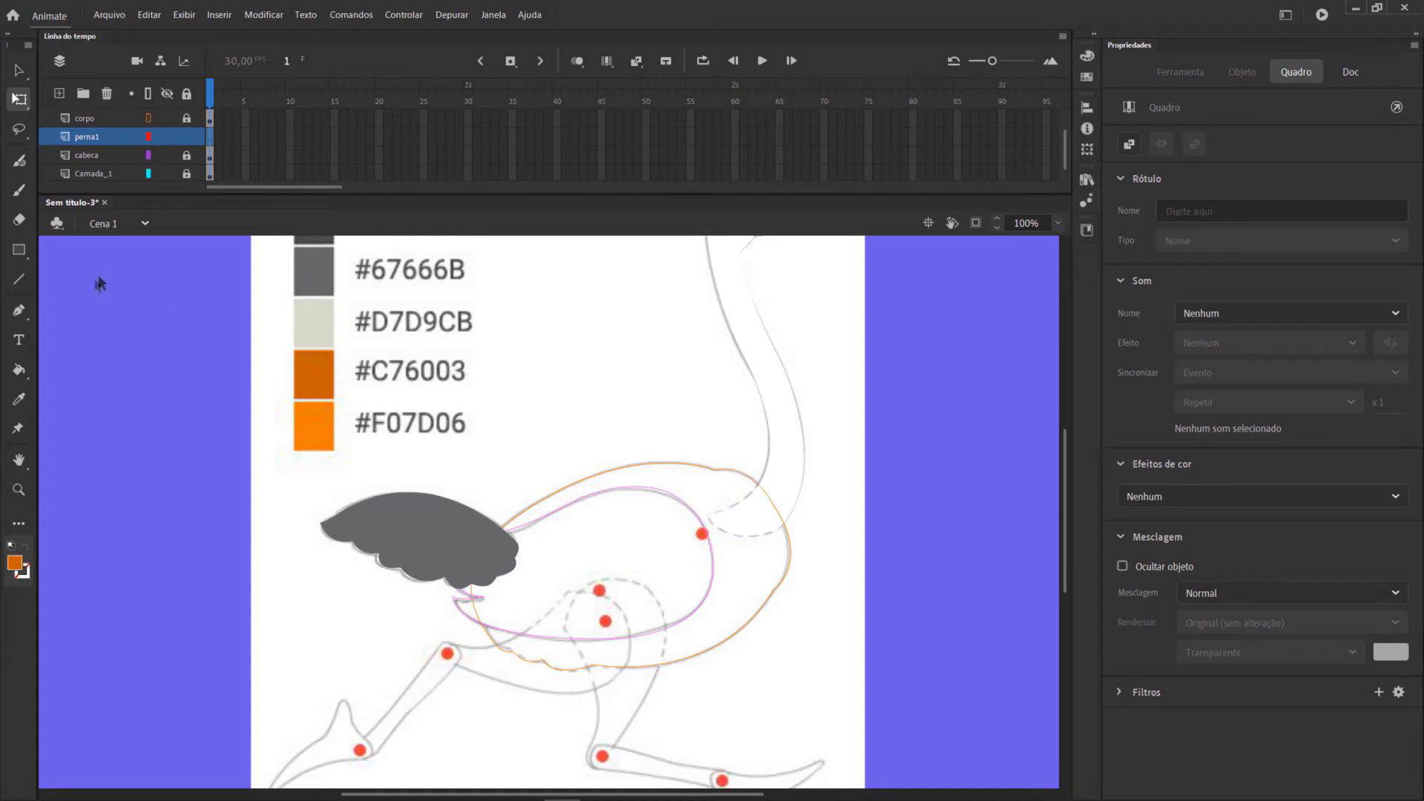
Trace the closed outline of the far leg's thigh on the perna1 layer with the Pen tool, from hip to knee joint.
{"action": "left_click", "coordinate": [19, 310]}
{"action": "scroll", "coordinate": [592, 499], "scroll_direction": "down", "scroll_amount": 4}
{"action": "left_click", "coordinate": [563, 463]}
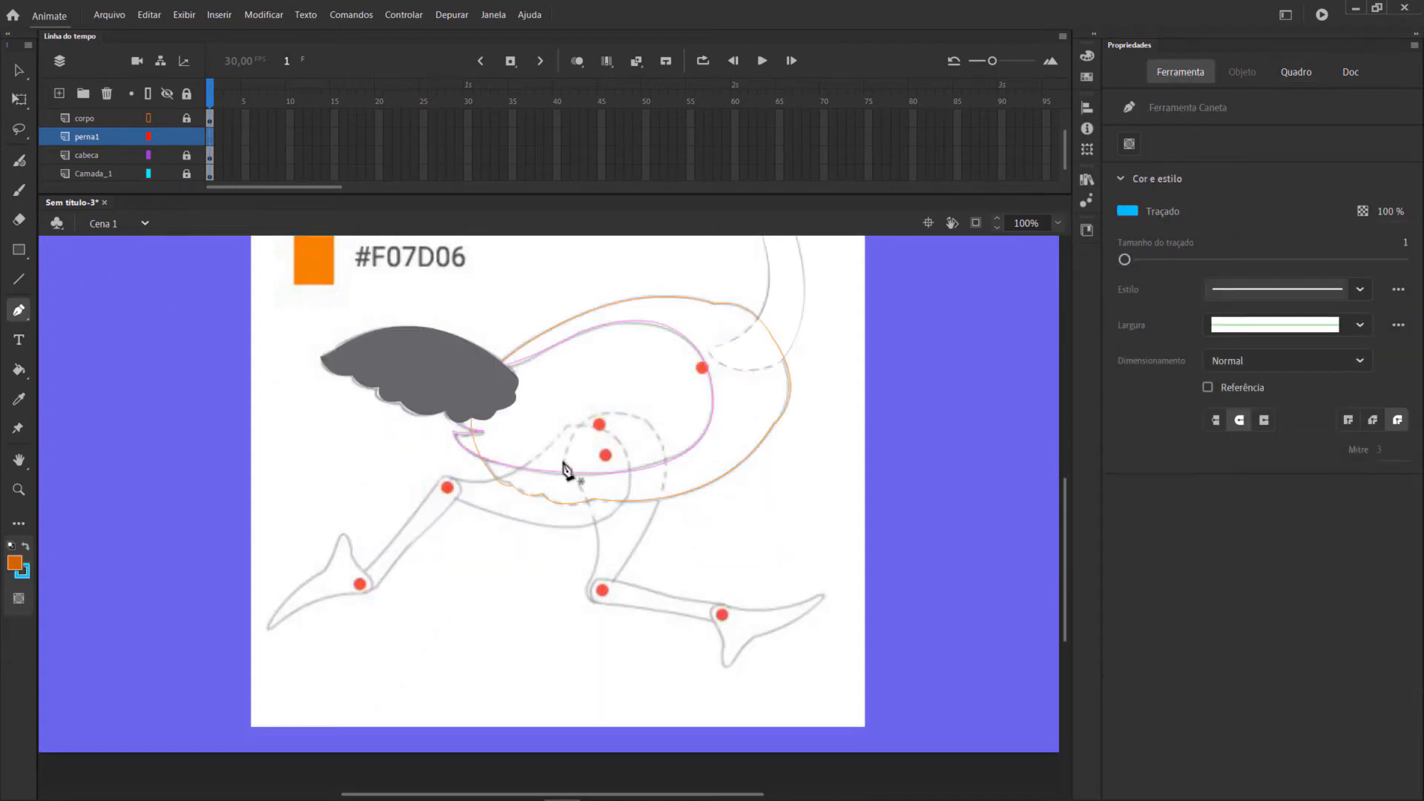
{"action": "left_click_drag", "start_coordinate": [589, 578], "coordinate": [561, 635]}
{"action": "left_click", "coordinate": [587, 607]}
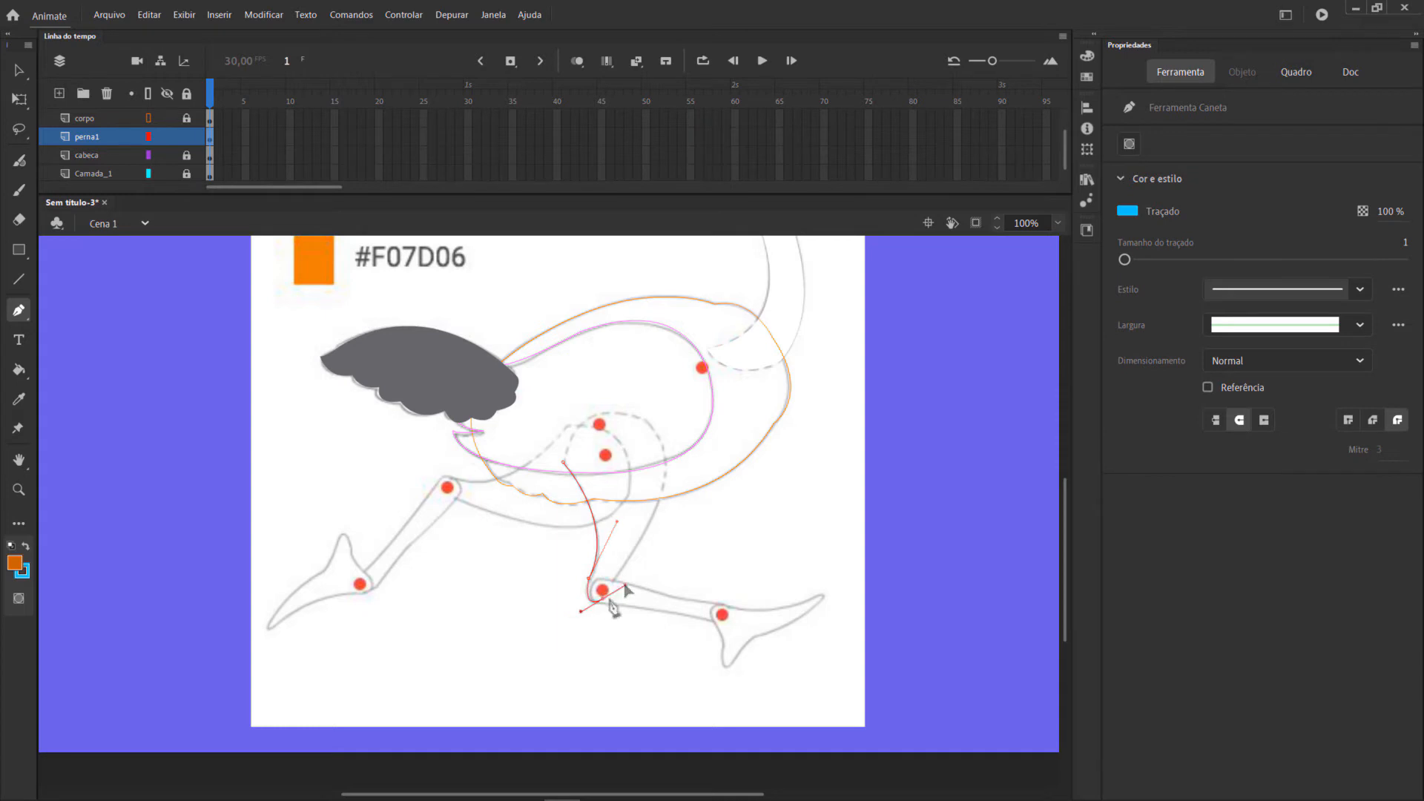
{"action": "left_click_drag", "start_coordinate": [662, 445], "coordinate": [559, 509]}
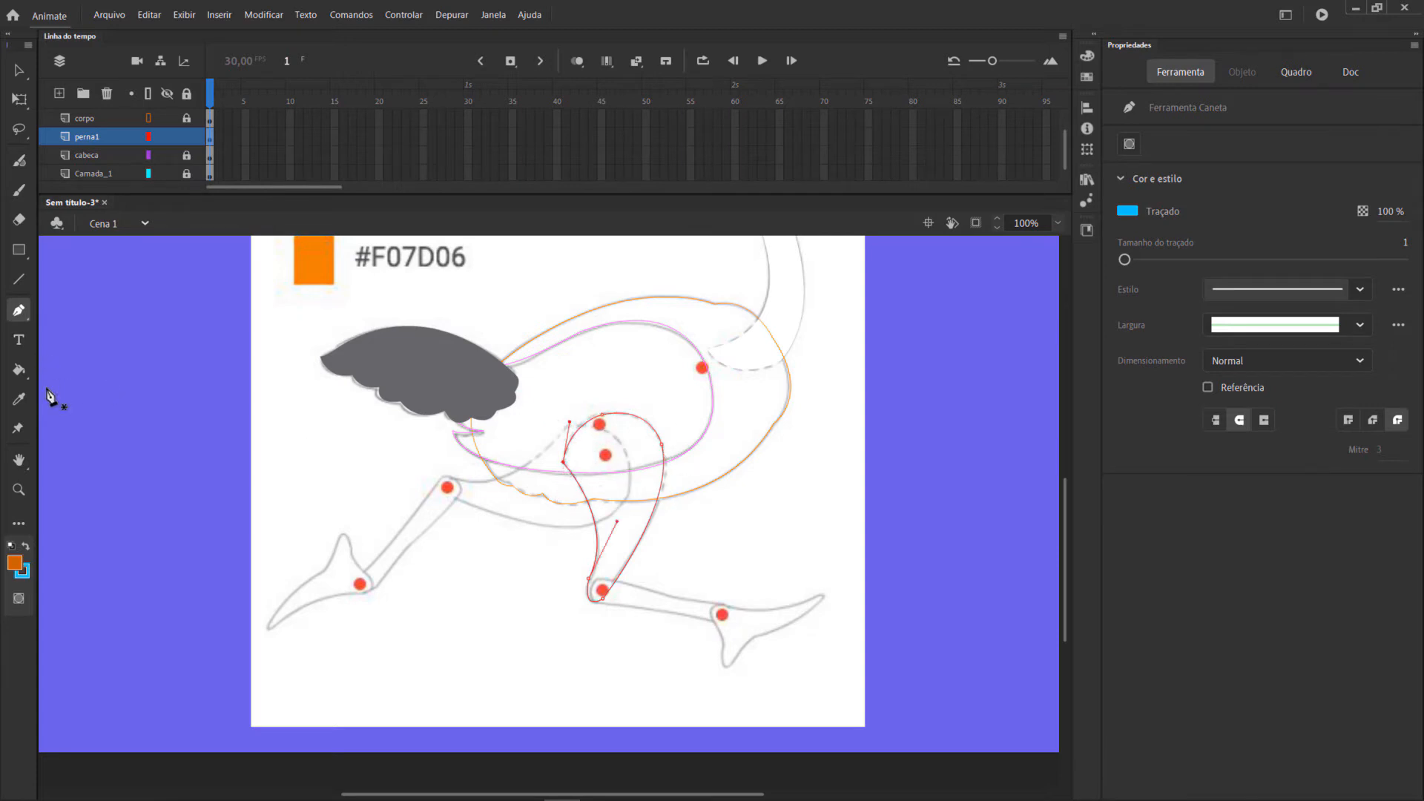
Fill the thigh outline with the dark orange and select the whole shape with its stroke.
{"action": "left_click", "coordinate": [20, 369]}
{"action": "left_click", "coordinate": [616, 482]}
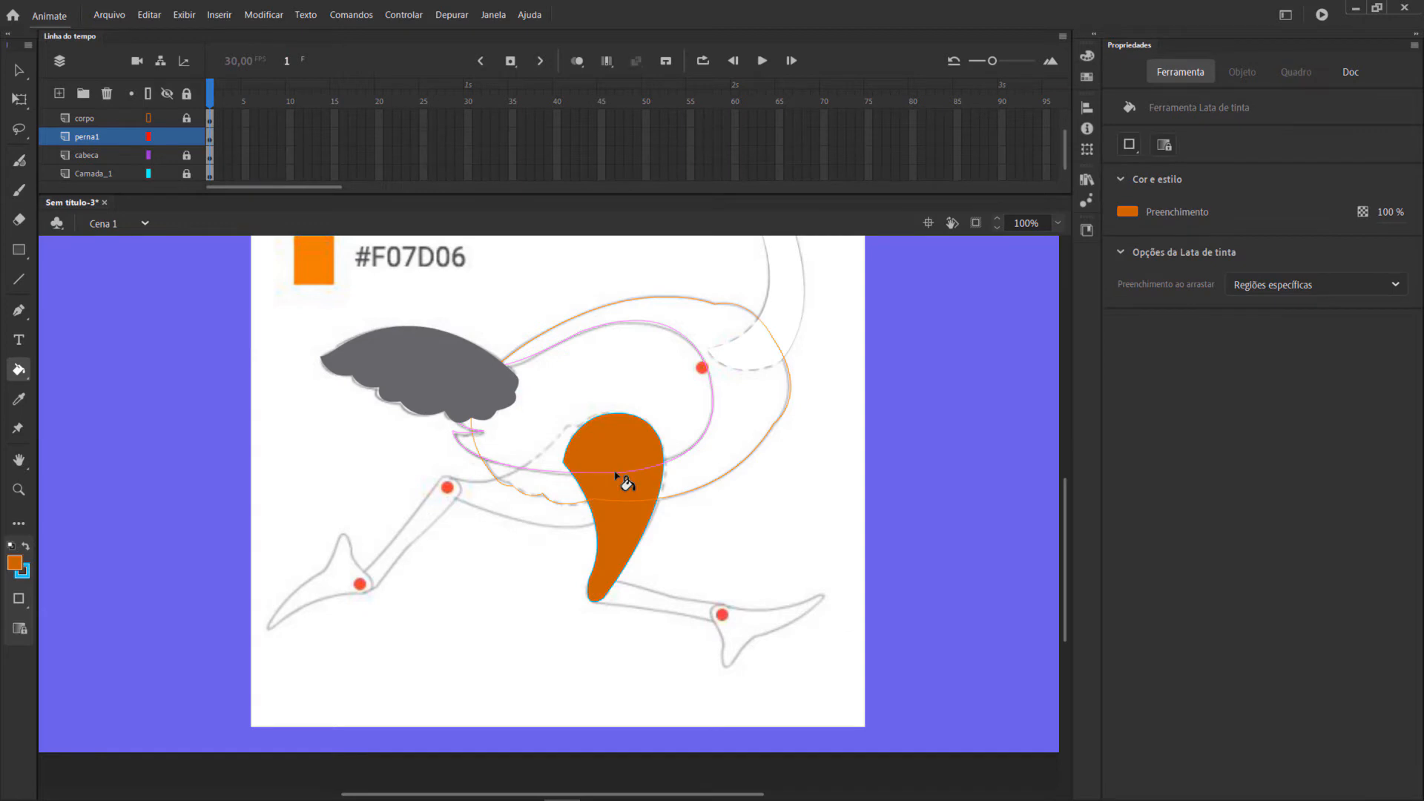
{"action": "left_click", "coordinate": [19, 69]}
{"action": "left_click_drag", "start_coordinate": [506, 349], "coordinate": [732, 710]}
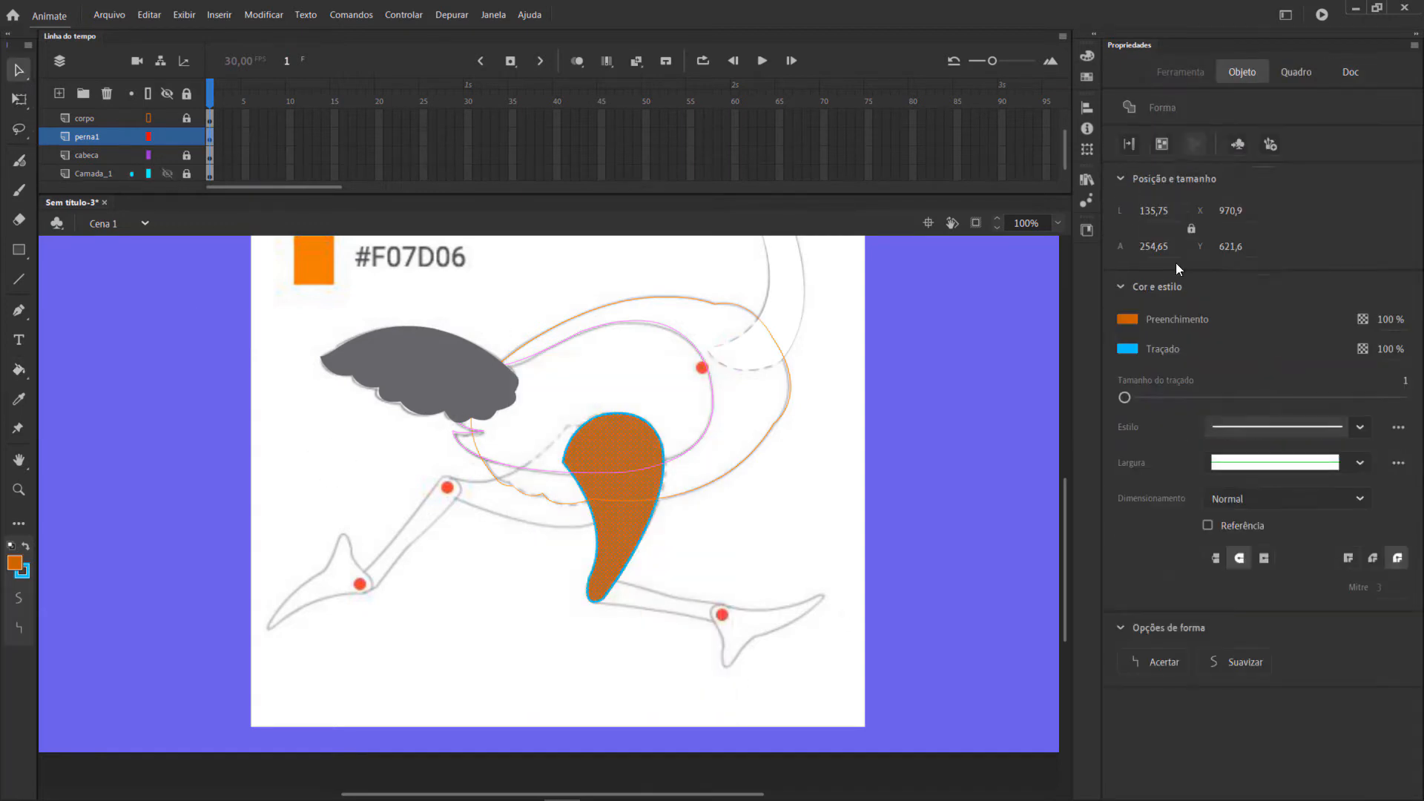
{"action": "left_click", "coordinate": [1132, 319]}
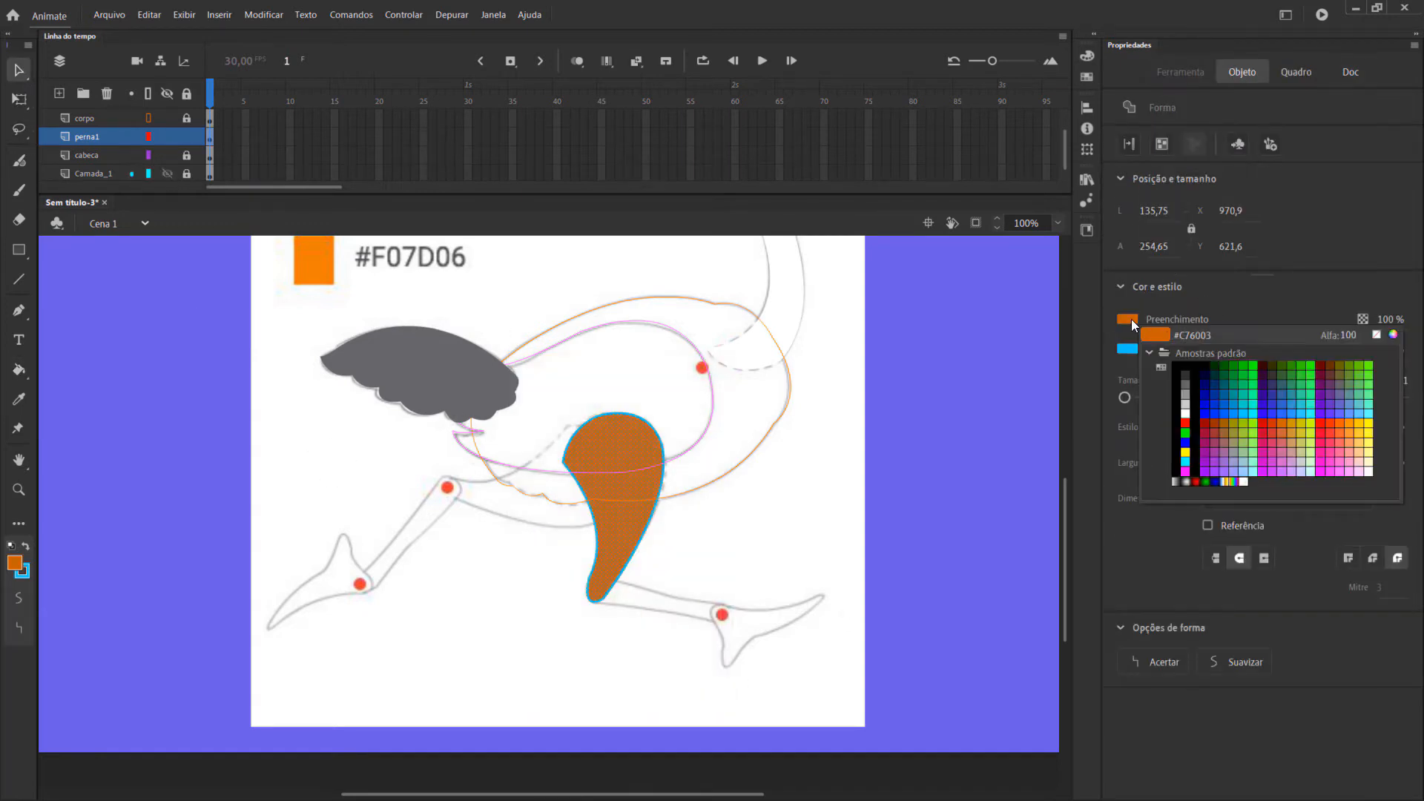
{"action": "left_click", "coordinate": [1377, 335]}
{"action": "key", "text": "ctrl+z"}
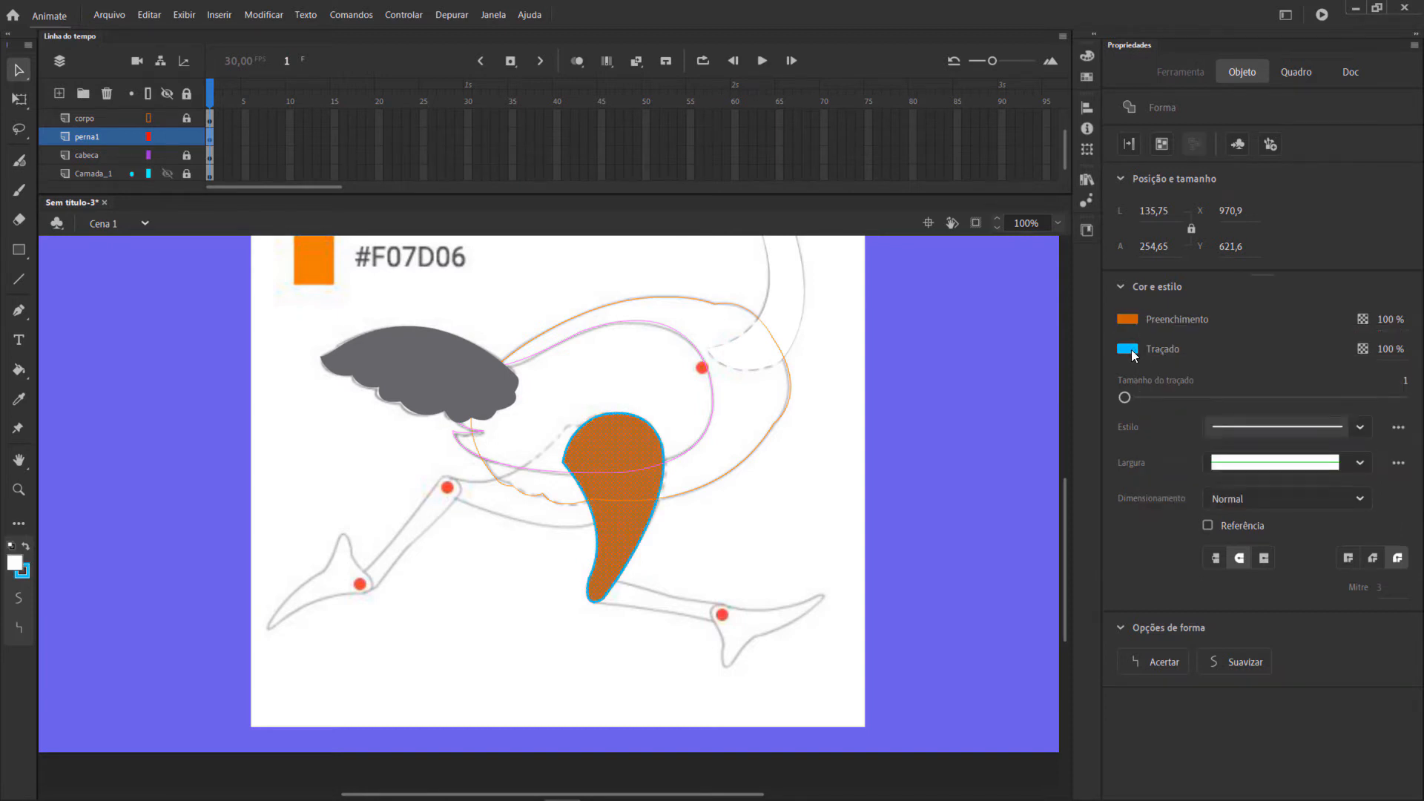
Remove the thigh's blue stroke and convert the shape into a graphic symbol named perna1.
{"action": "left_click", "coordinate": [1132, 350]}
{"action": "left_click", "coordinate": [1377, 366]}
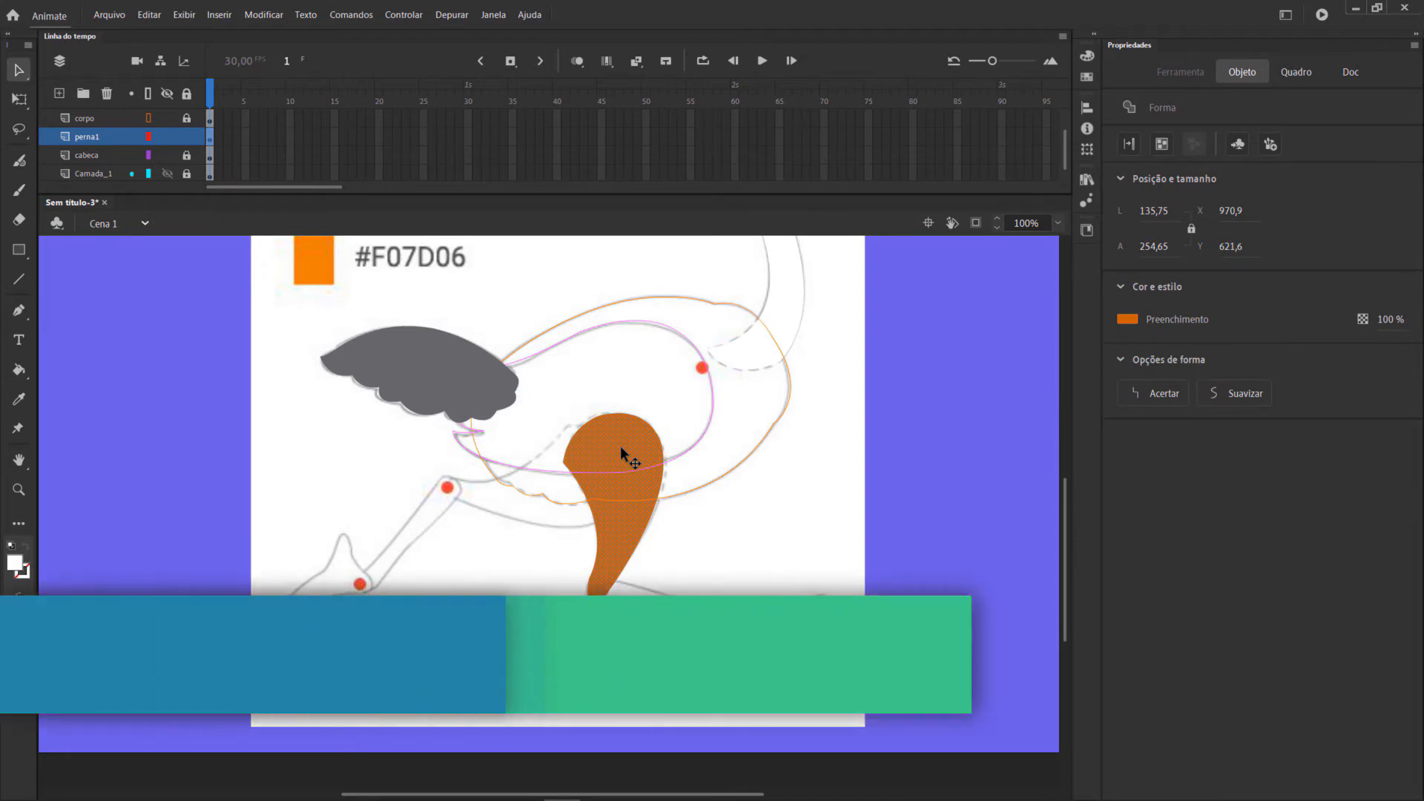
{"action": "key", "text": "F8"}
{"action": "type", "text": "perna"}
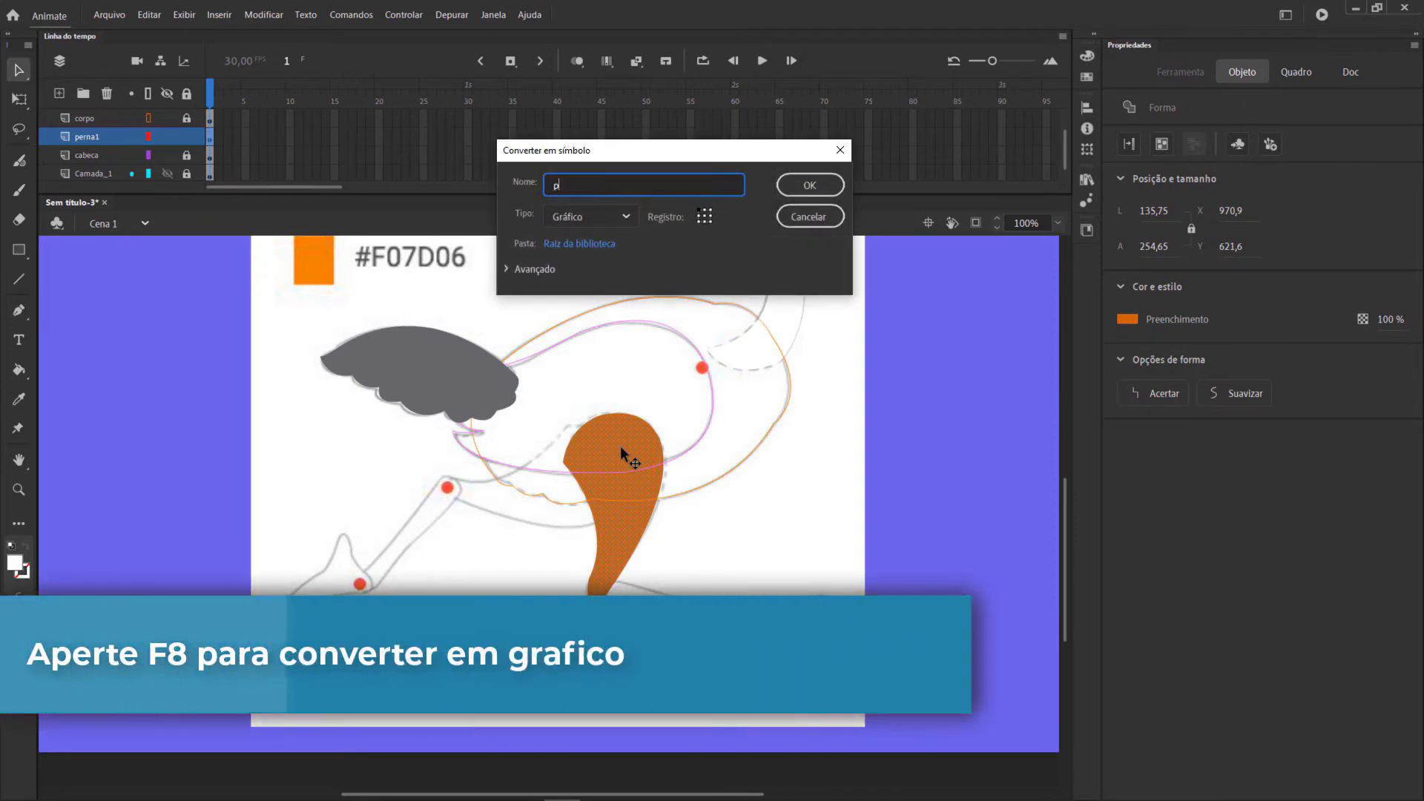
{"action": "type", "text": "1"}
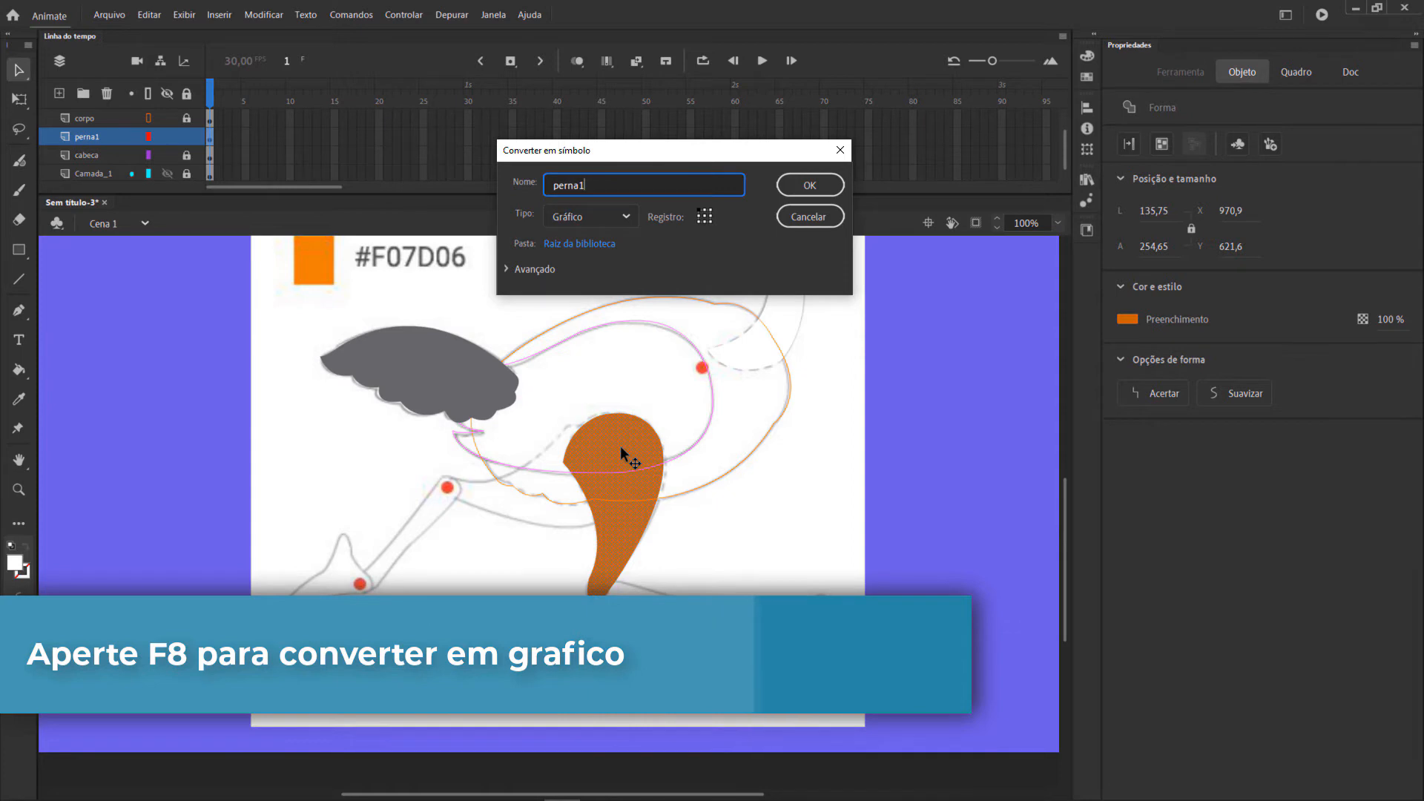
{"action": "key", "text": "Return"}
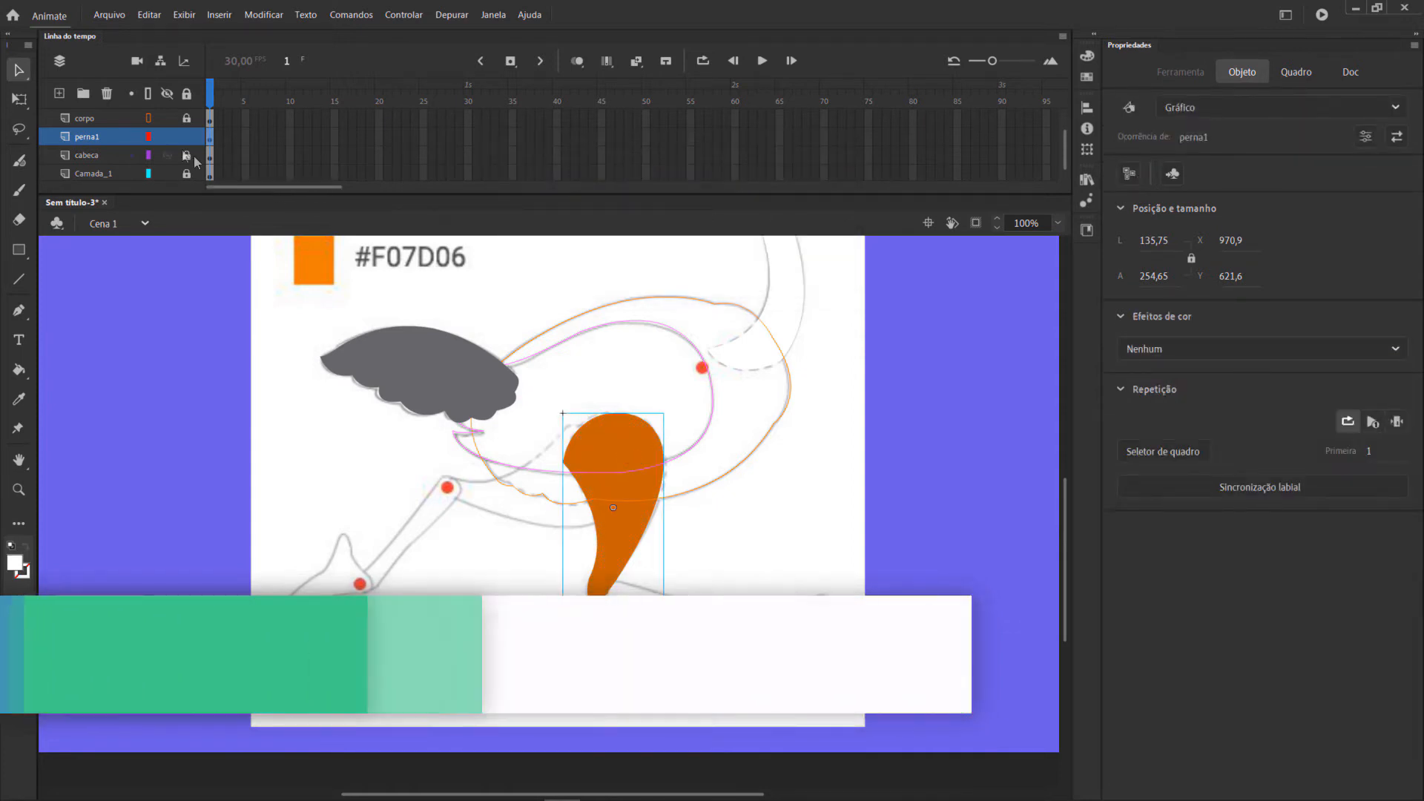
Display the perna1 layer as outlines and move the symbol's transformation point to the upper red hip joint.
{"action": "left_click", "coordinate": [148, 138]}
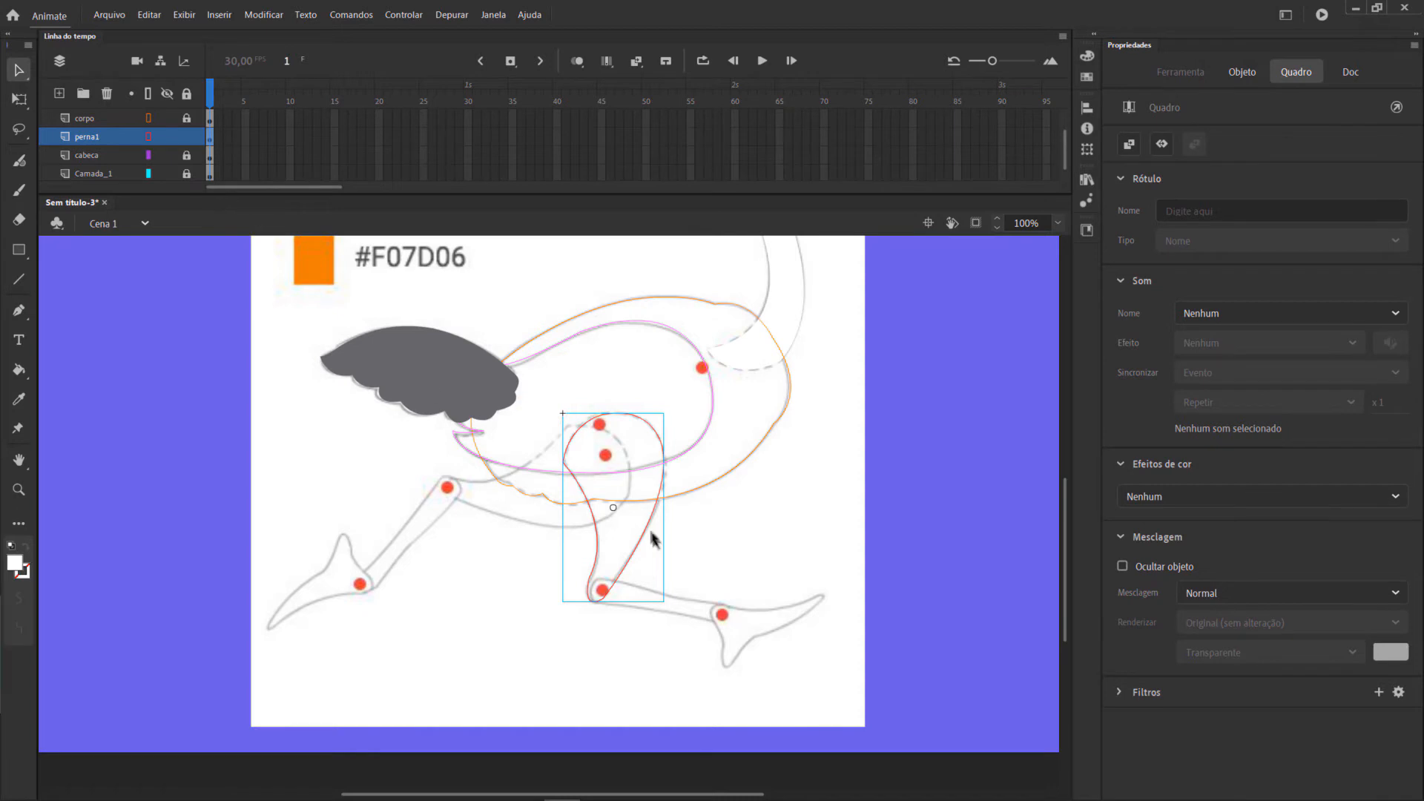
{"action": "key", "text": "q"}
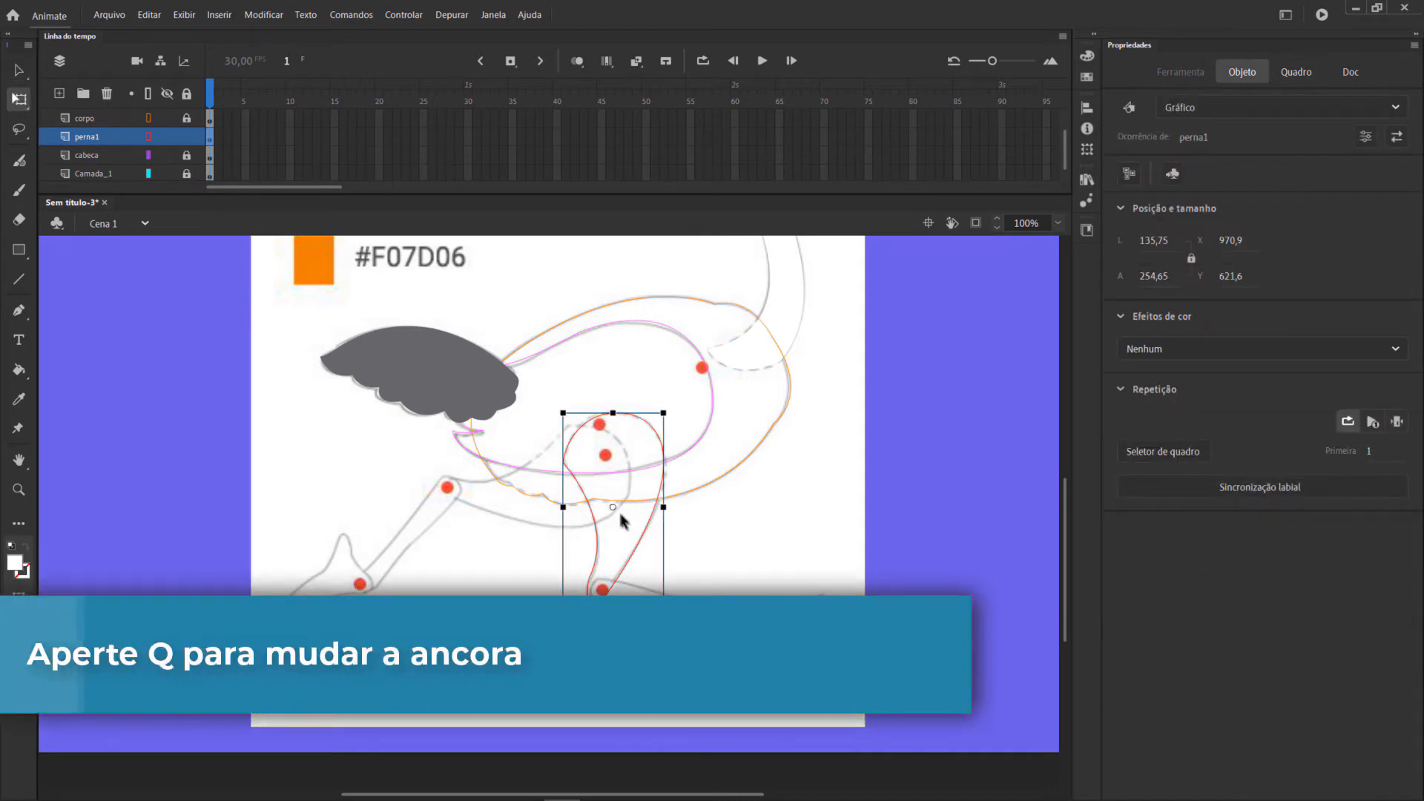
{"action": "left_click_drag", "start_coordinate": [613, 509], "coordinate": [601, 427]}
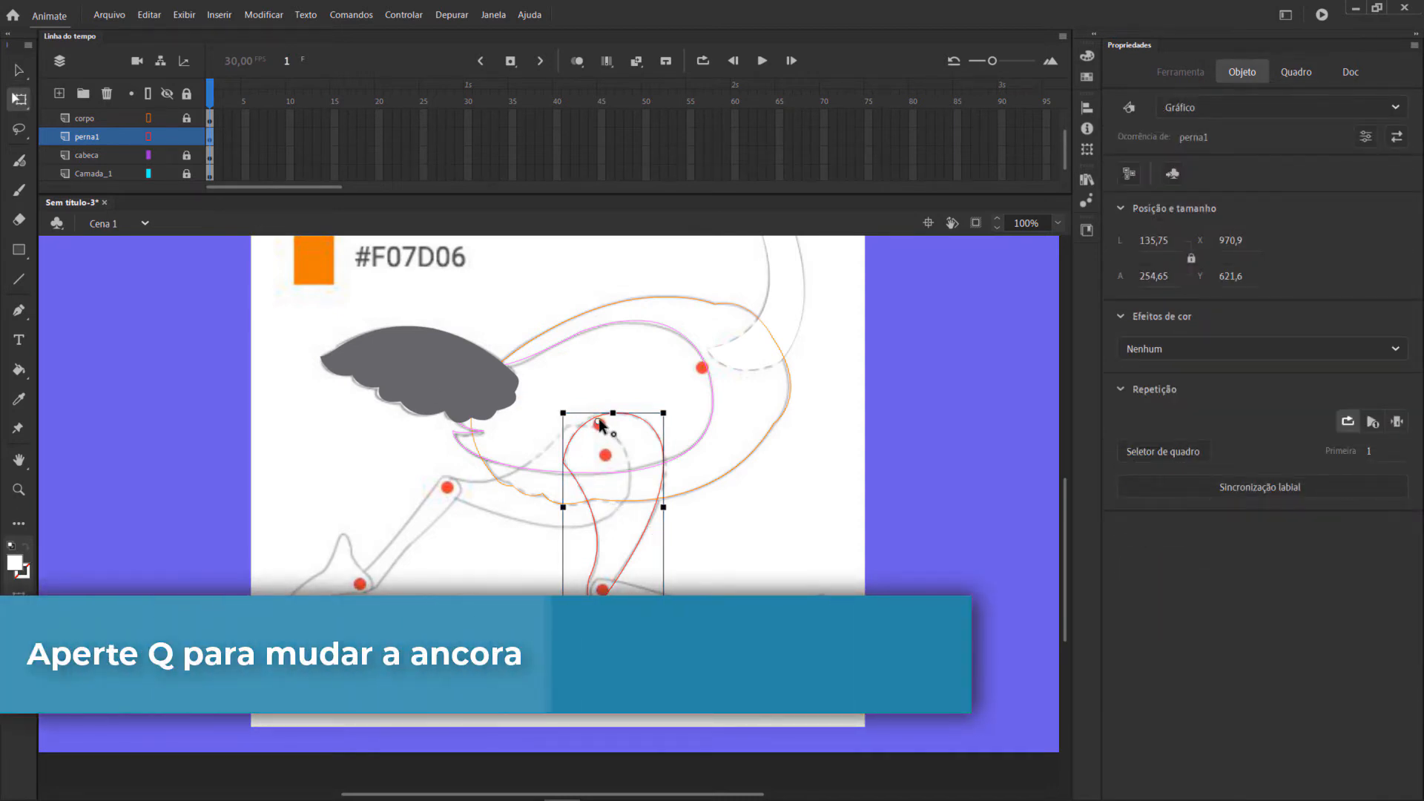
Lock the perna1 layer and add a new layer directly above corpo, below asa.
{"action": "left_click", "coordinate": [186, 141]}
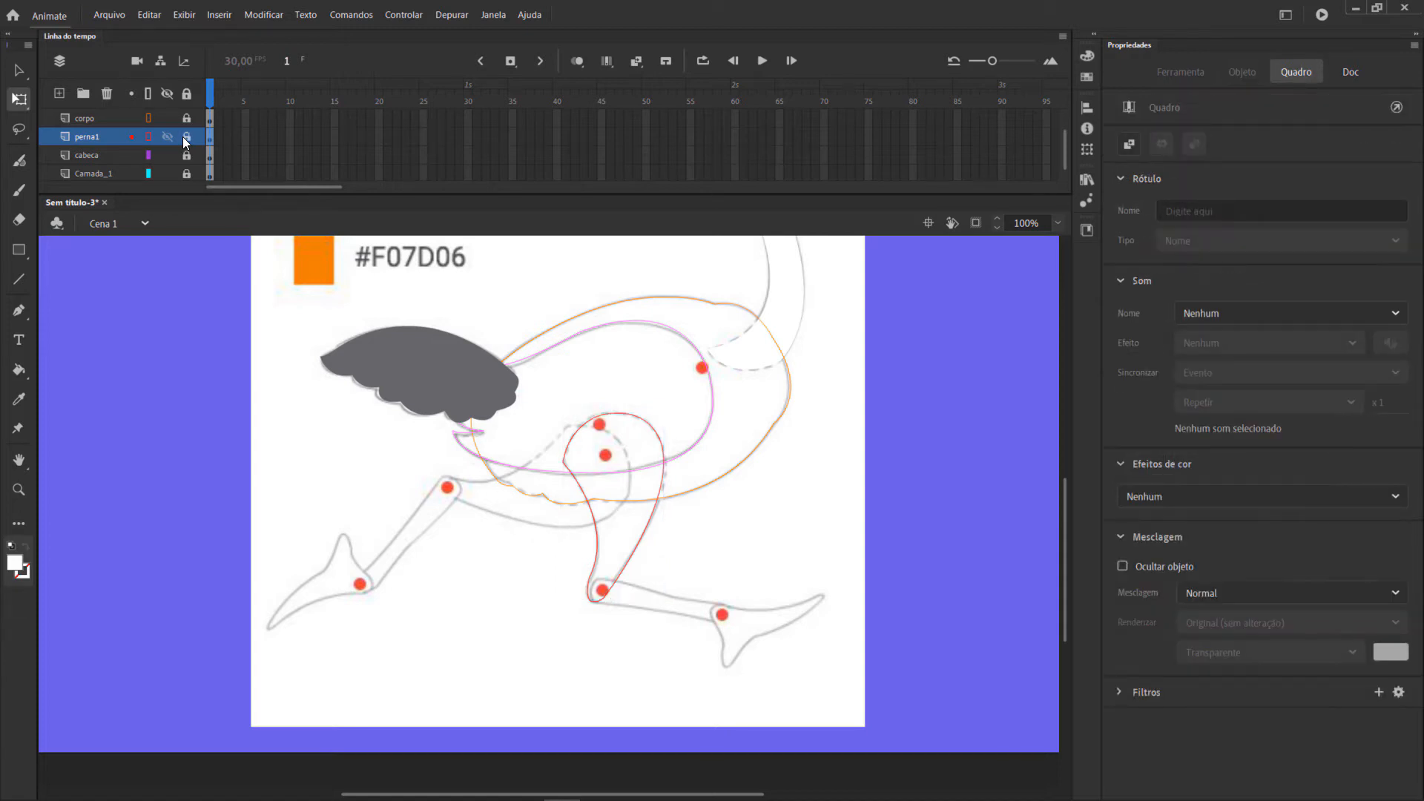
{"action": "scroll", "coordinate": [105, 152], "scroll_direction": "up", "scroll_amount": 1}
{"action": "left_click", "coordinate": [93, 140]}
{"action": "left_click", "coordinate": [59, 93]}
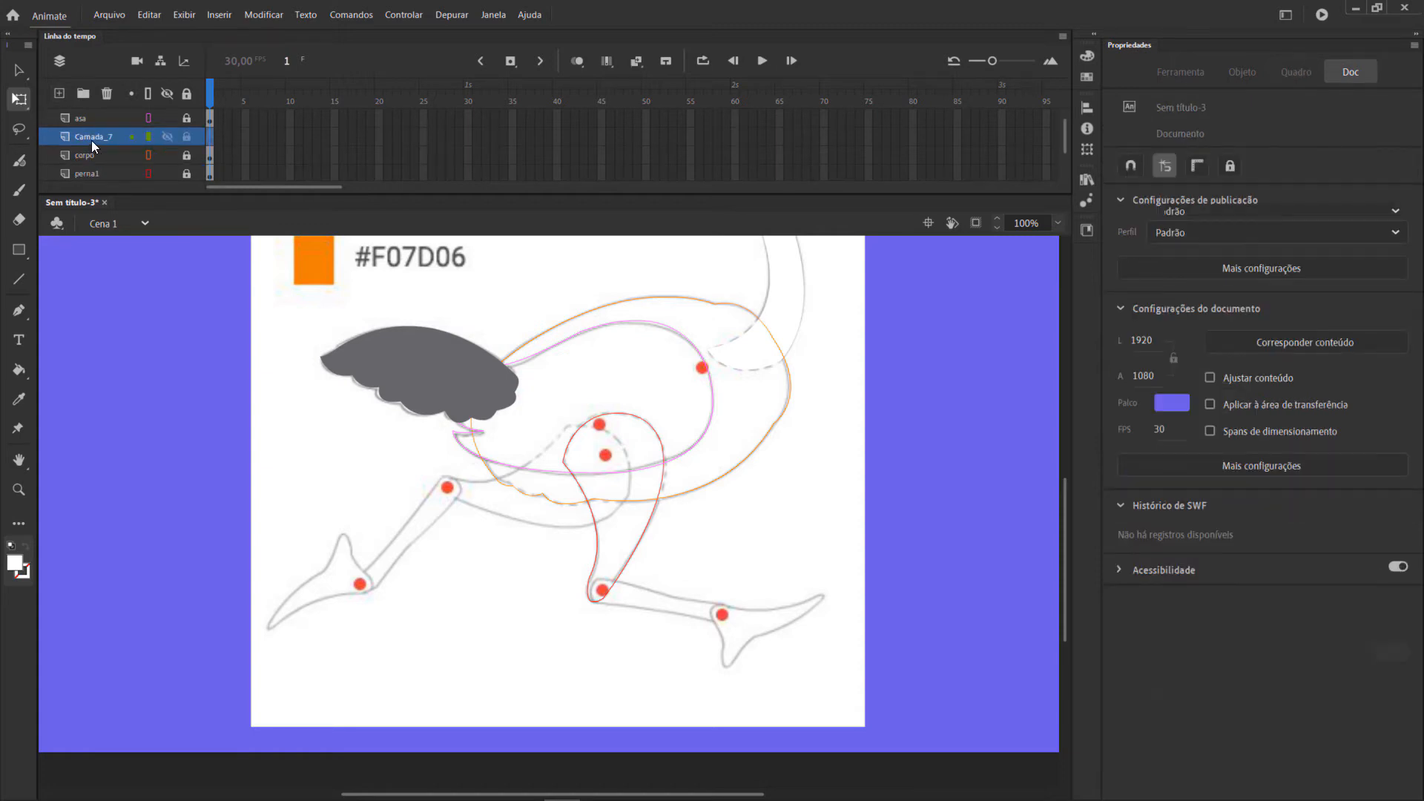
Rename the new layer as perna2 and set the fill colour to #F07D06.
{"action": "double_click", "coordinate": [91, 138]}
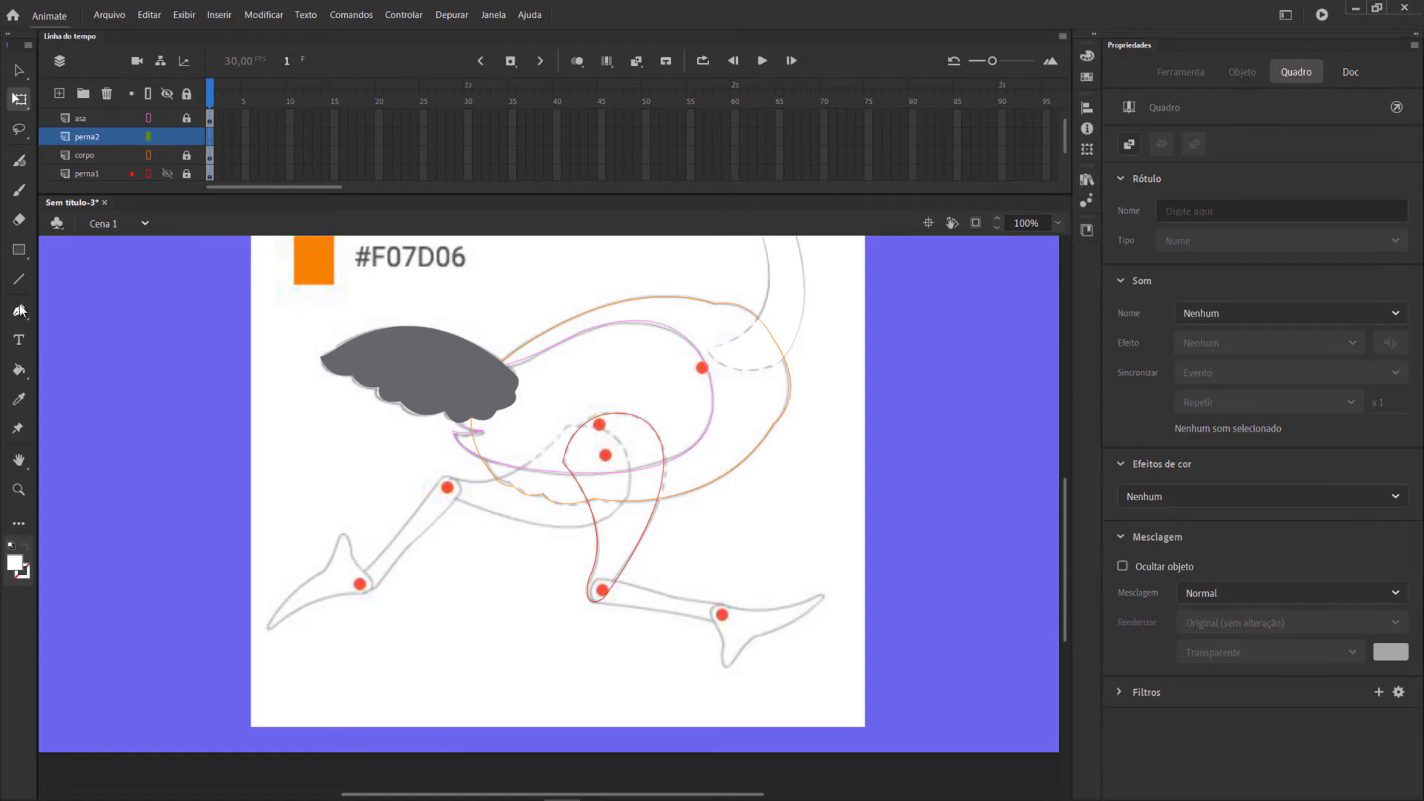
{"action": "left_click", "coordinate": [15, 561]}
{"action": "left_click", "coordinate": [87, 591]}
{"action": "double_click", "coordinate": [106, 589]}
{"action": "type", "text": "F0"}
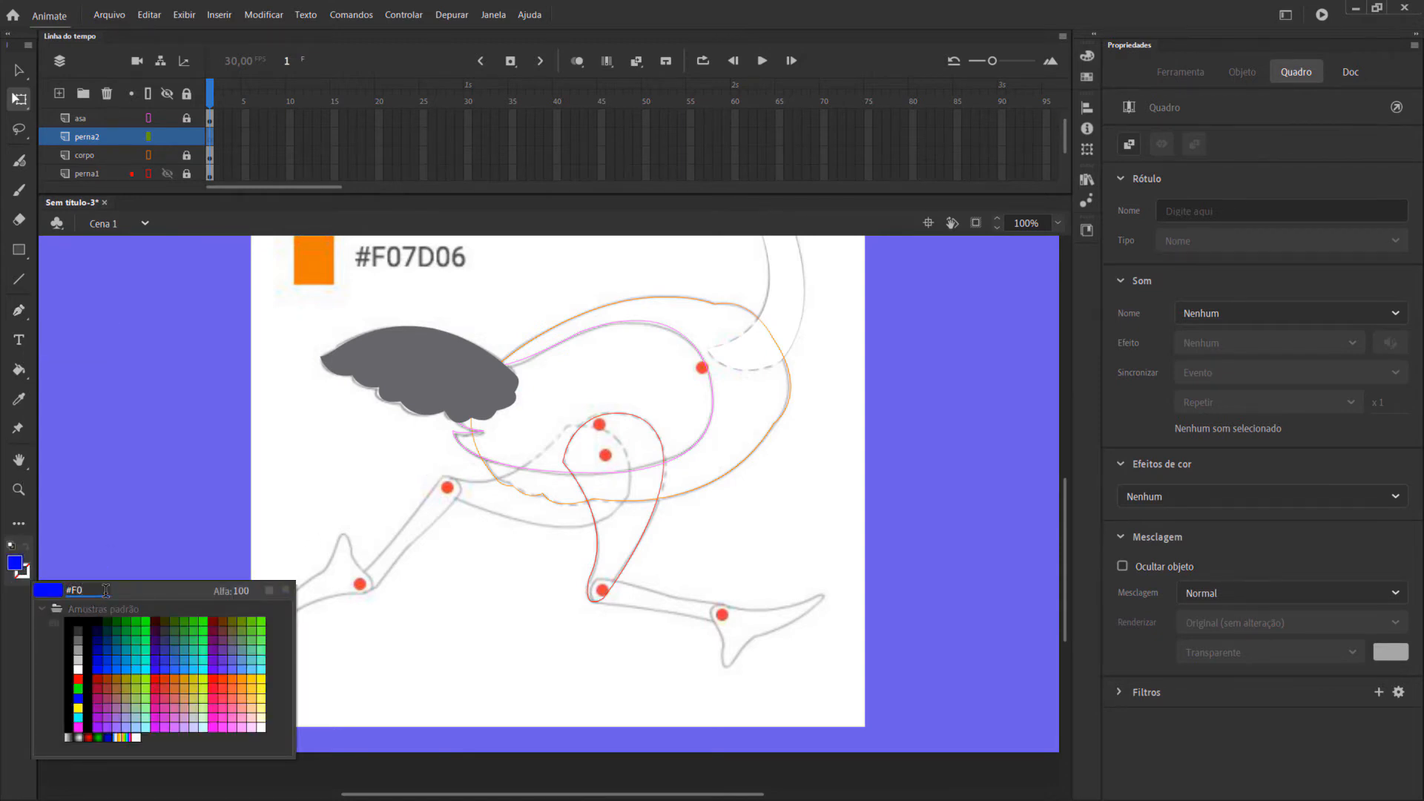
{"action": "type", "text": "7D06"}
{"action": "key", "text": "Return"}
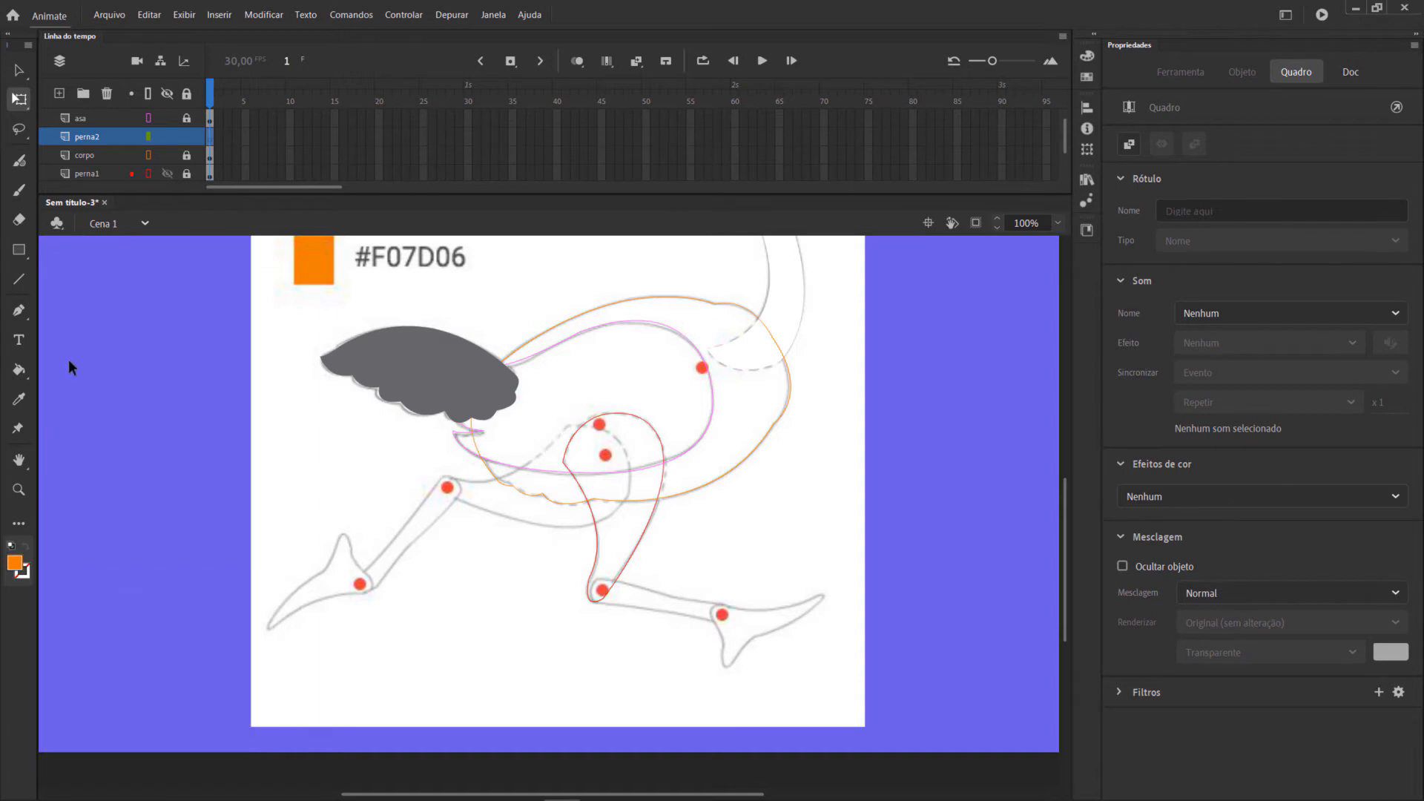
Trace the front thigh as a closed Pen outline on the perna2 layer, following the sketch from the knee around the hip.
{"action": "key", "text": "p"}
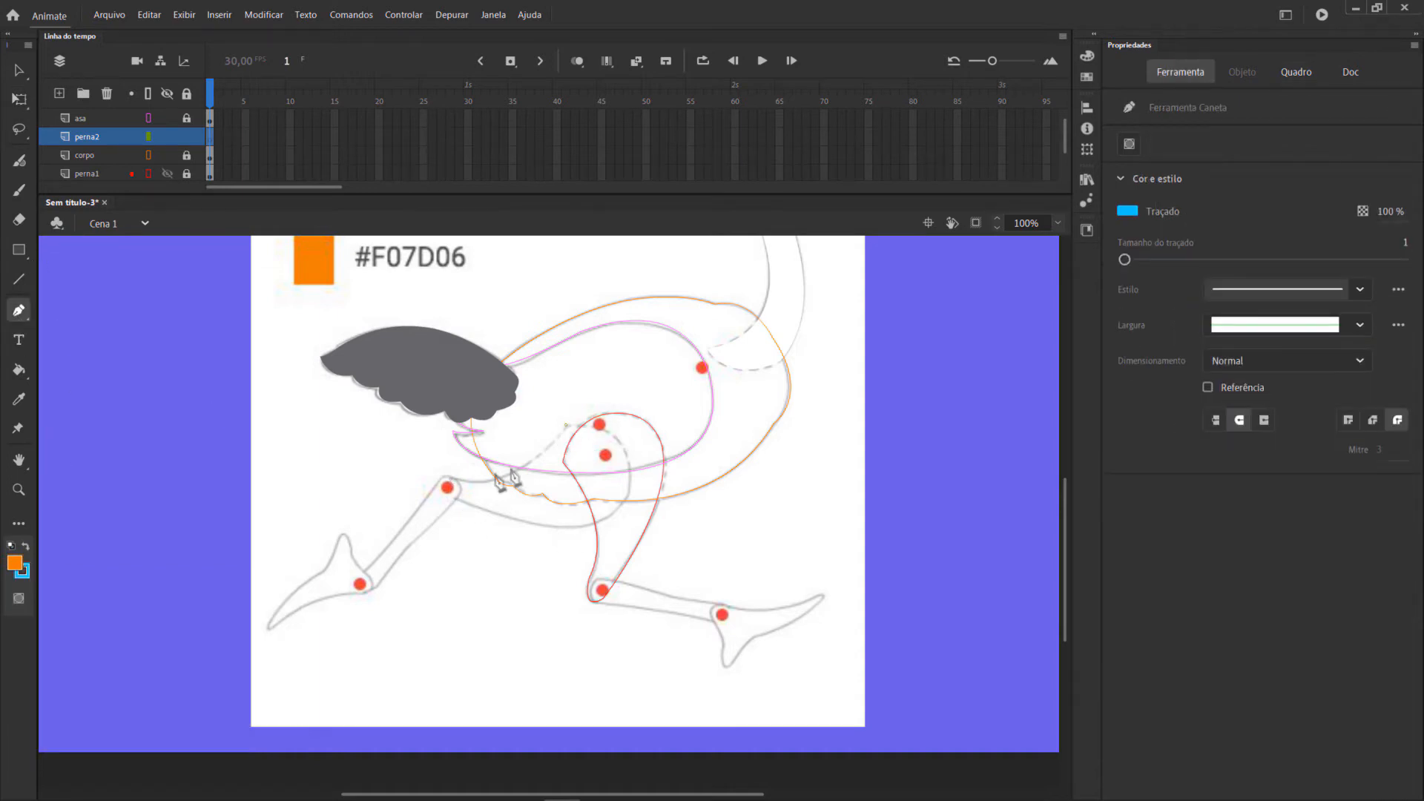
{"action": "left_click_drag", "start_coordinate": [450, 482], "coordinate": [376, 470]}
{"action": "left_click_drag", "start_coordinate": [448, 497], "coordinate": [457, 509]}
{"action": "left_click_drag", "start_coordinate": [605, 523], "coordinate": [665, 492]}
{"action": "left_click_drag", "start_coordinate": [625, 450], "coordinate": [521, 433]}
{"action": "left_click", "coordinate": [625, 451]}
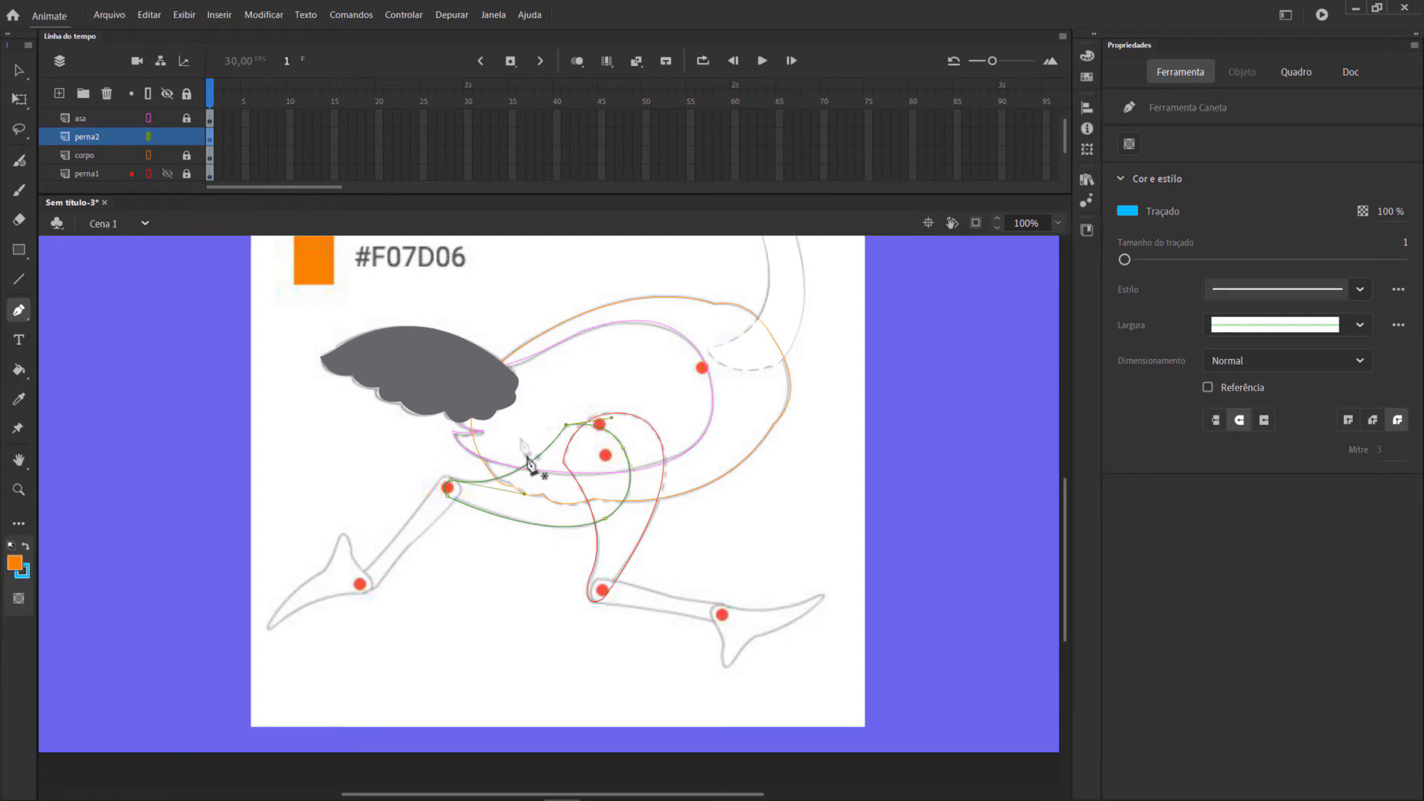
Fill the front thigh outline with orange and remove the blue stroke from the shape.
{"action": "left_click", "coordinate": [17, 372]}
{"action": "left_click", "coordinate": [551, 482]}
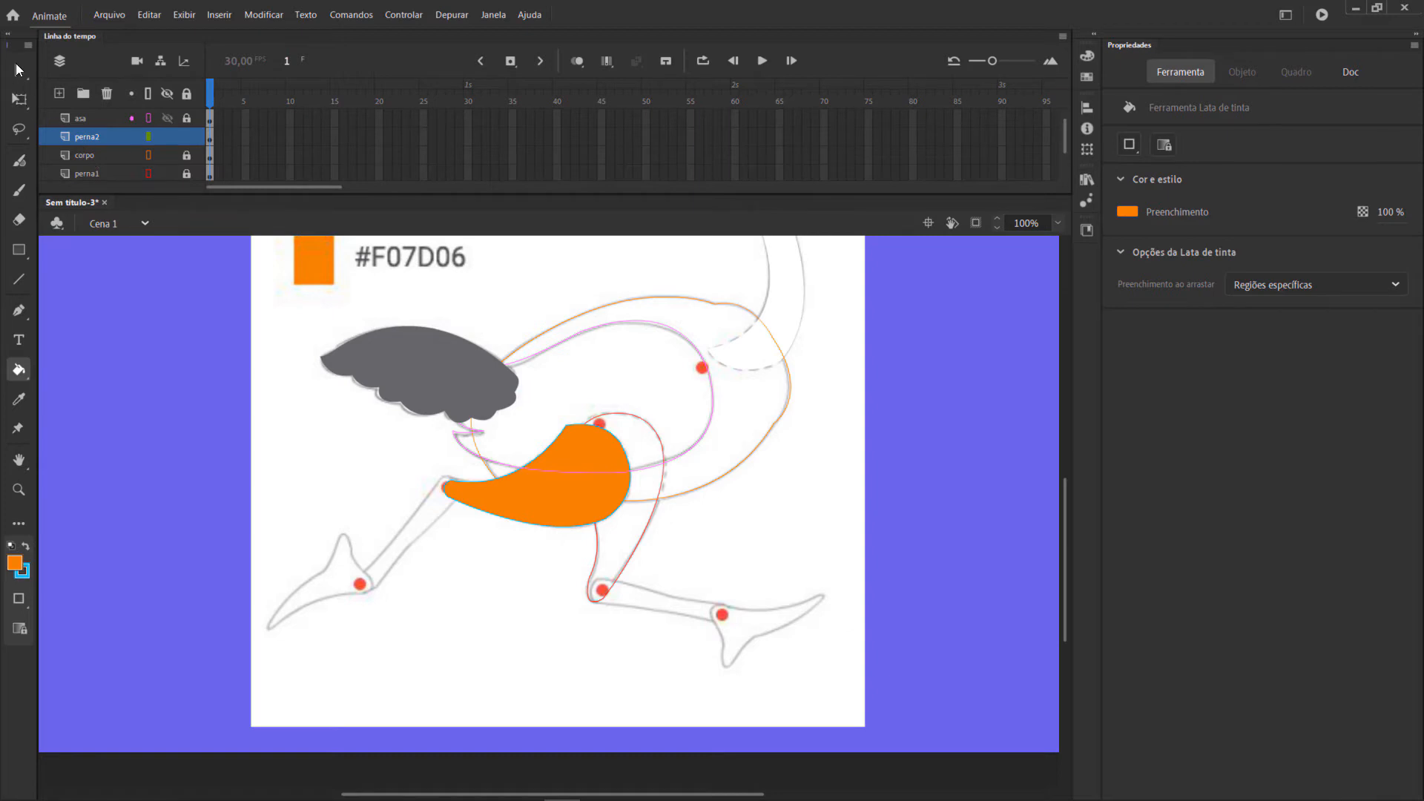
{"action": "left_click", "coordinate": [15, 65]}
{"action": "left_click_drag", "start_coordinate": [381, 374], "coordinate": [799, 607]}
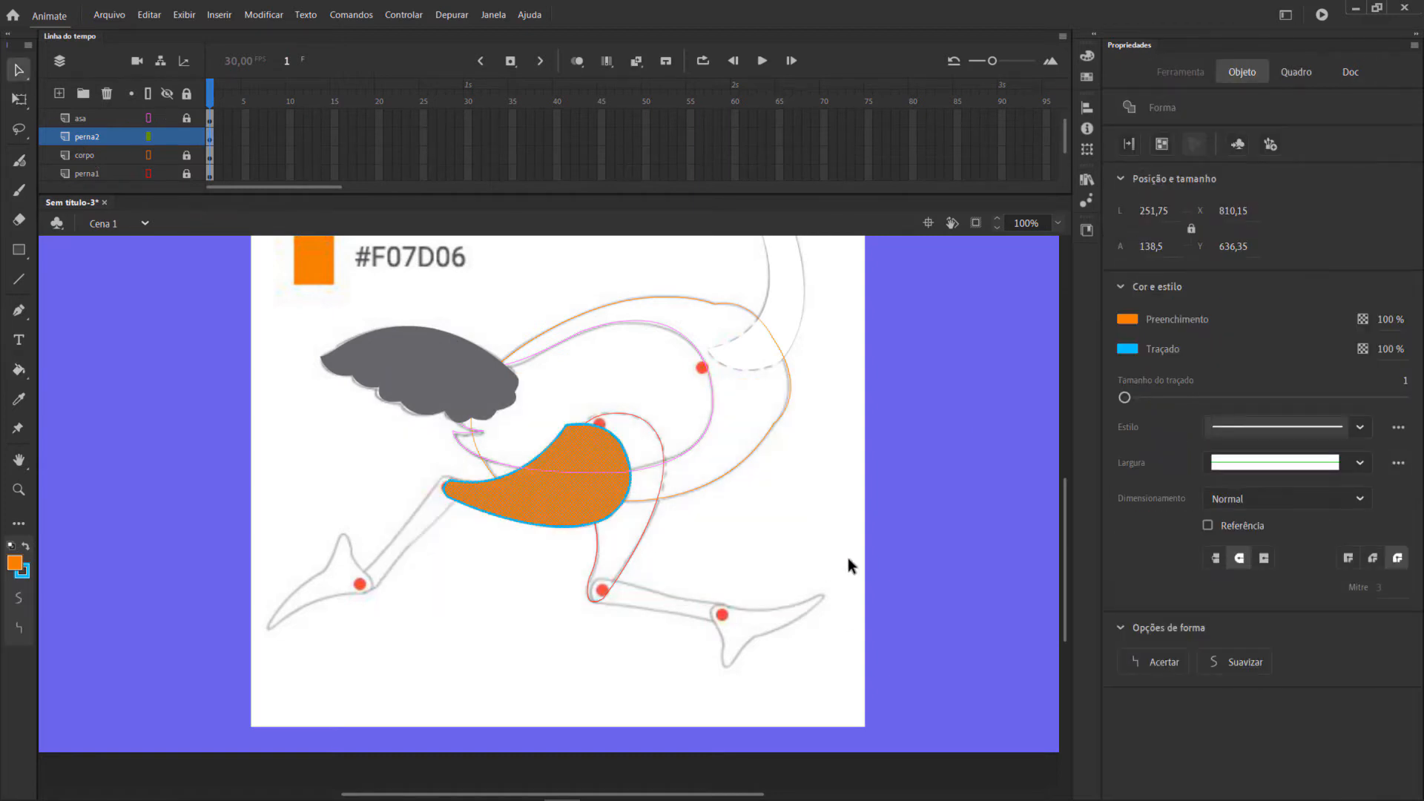
{"action": "left_click", "coordinate": [1128, 350]}
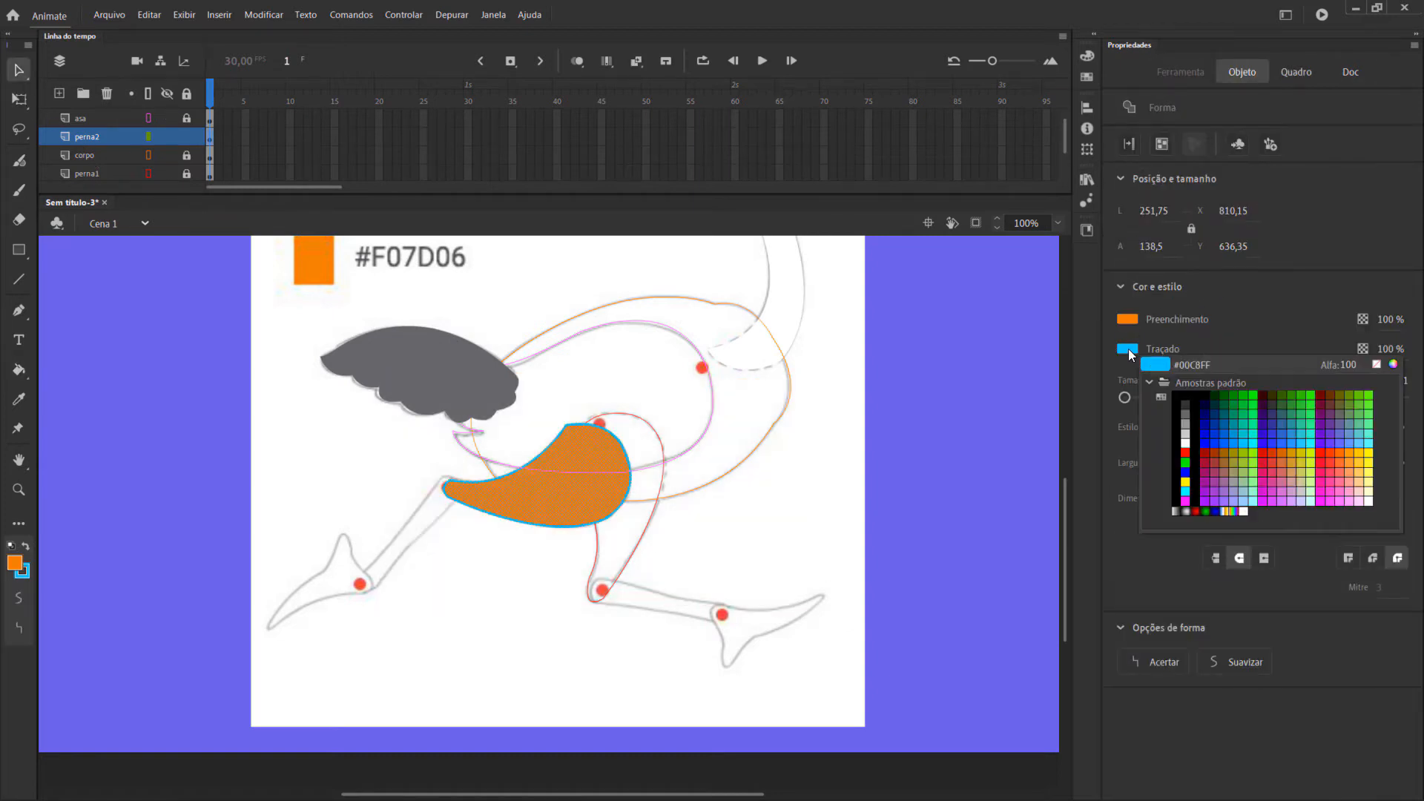
{"action": "left_click", "coordinate": [1376, 363]}
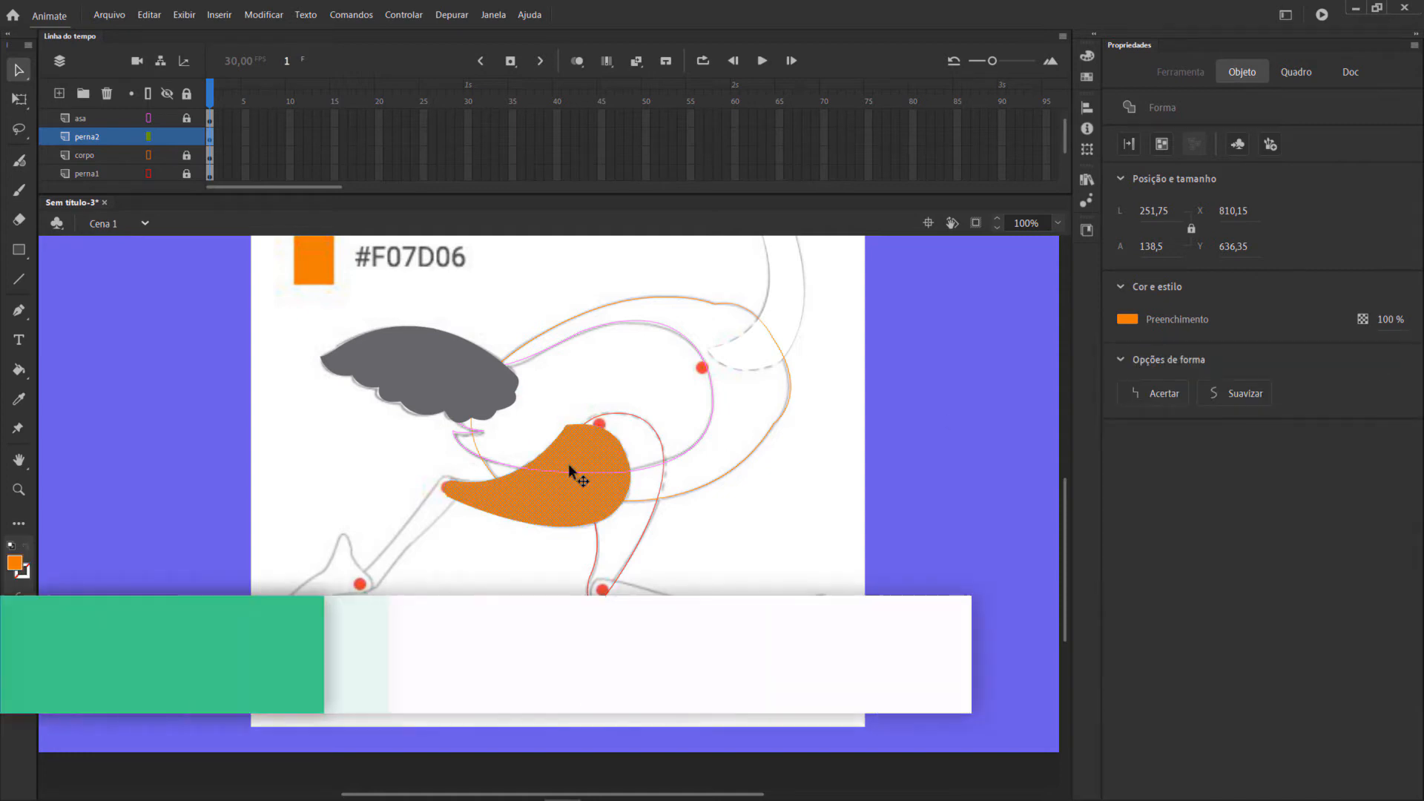
Convert the front thigh shape into a graphic symbol named perna2.
{"action": "key", "text": "F8"}
{"action": "type", "text": "perna2"}
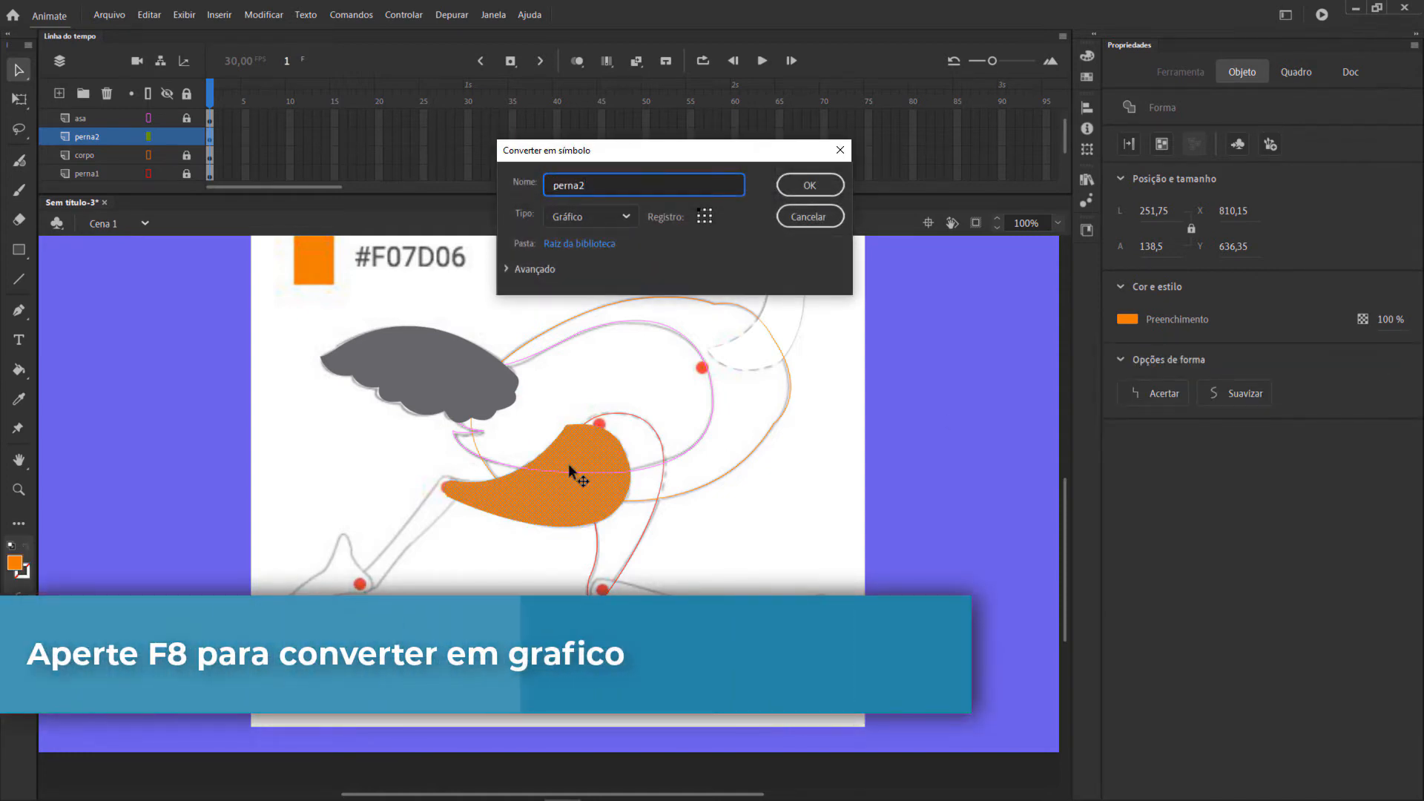
{"action": "key", "text": "Return"}
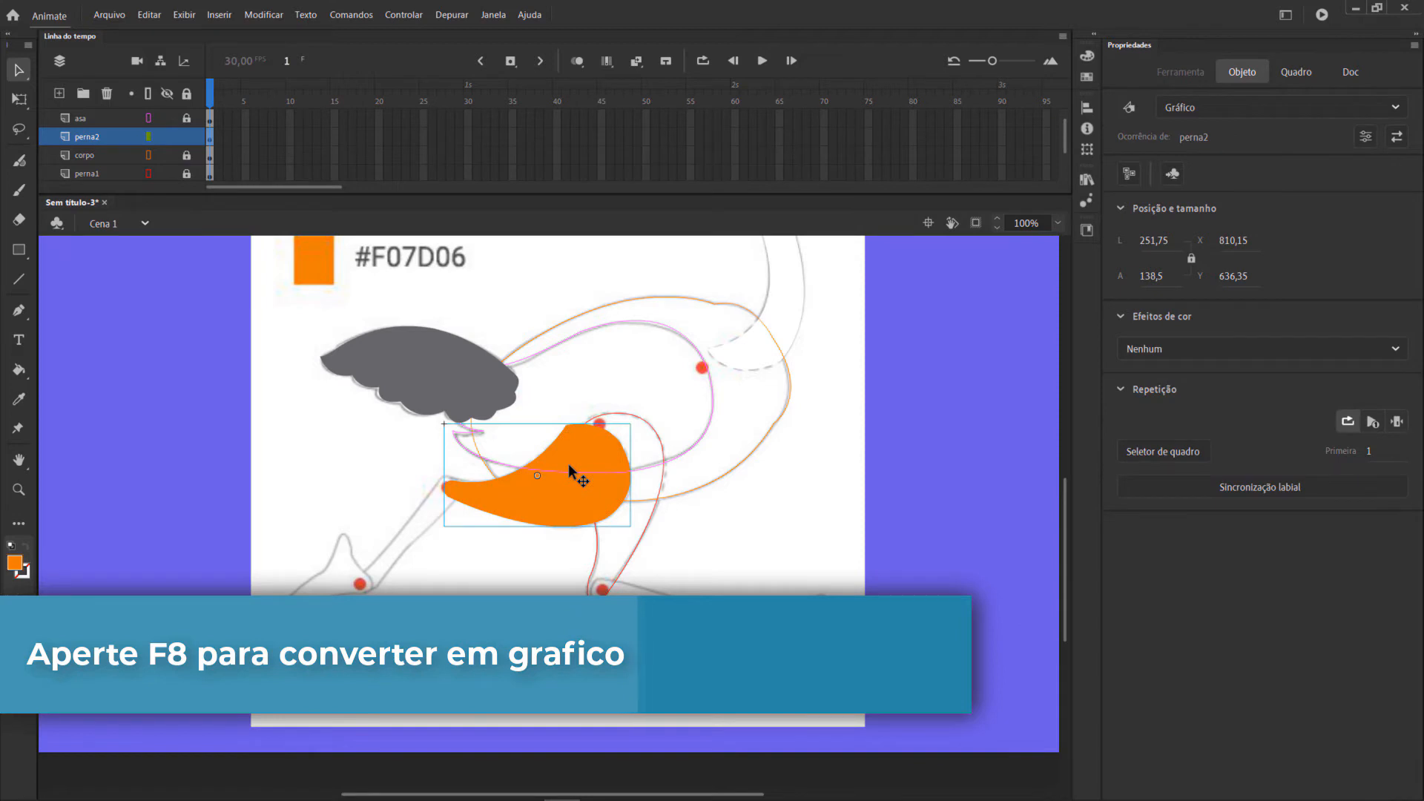
Move the perna2 symbol's transformation point to the lower red hip joint, checking its position with the layer shown as outlines.
{"action": "key", "text": "q"}
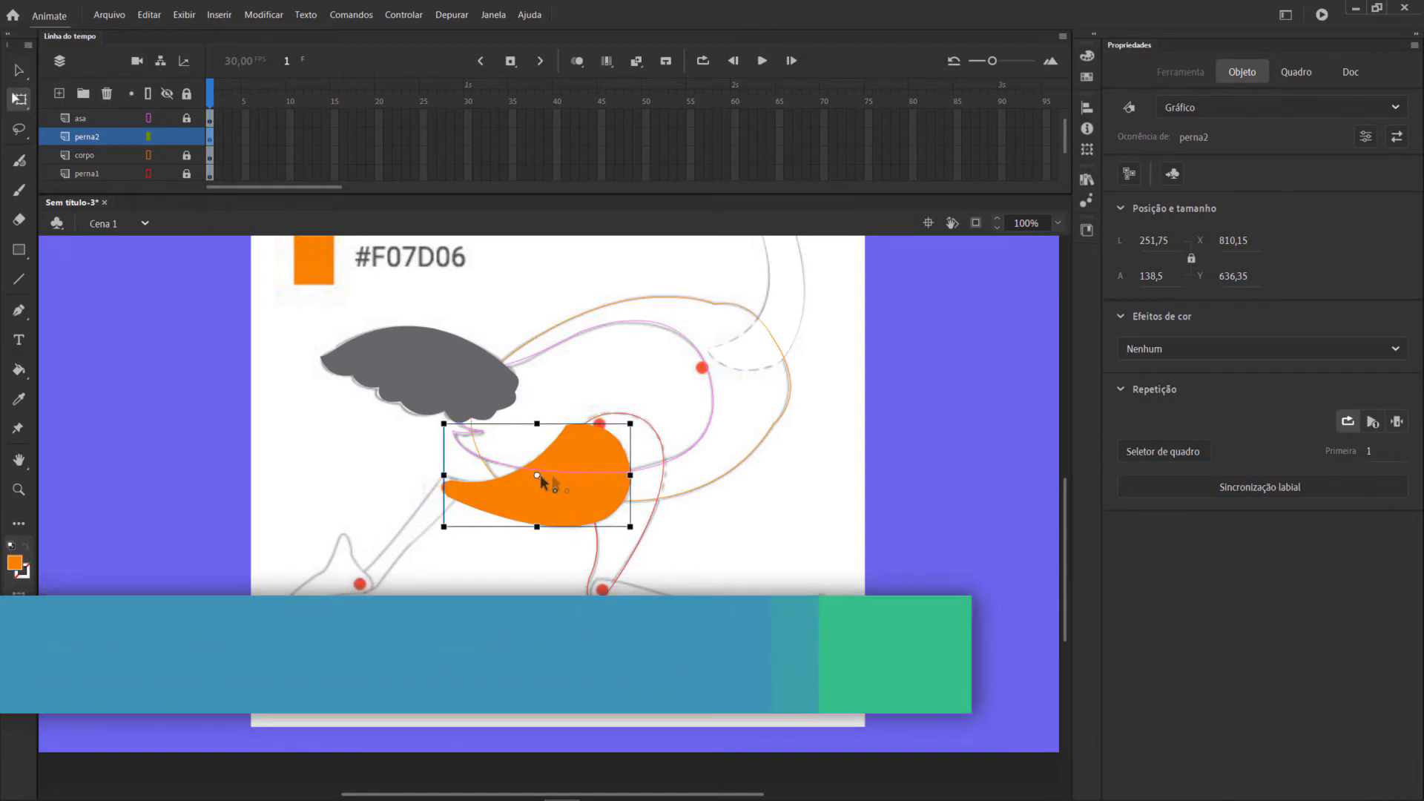
{"action": "left_click_drag", "start_coordinate": [538, 474], "coordinate": [608, 453]}
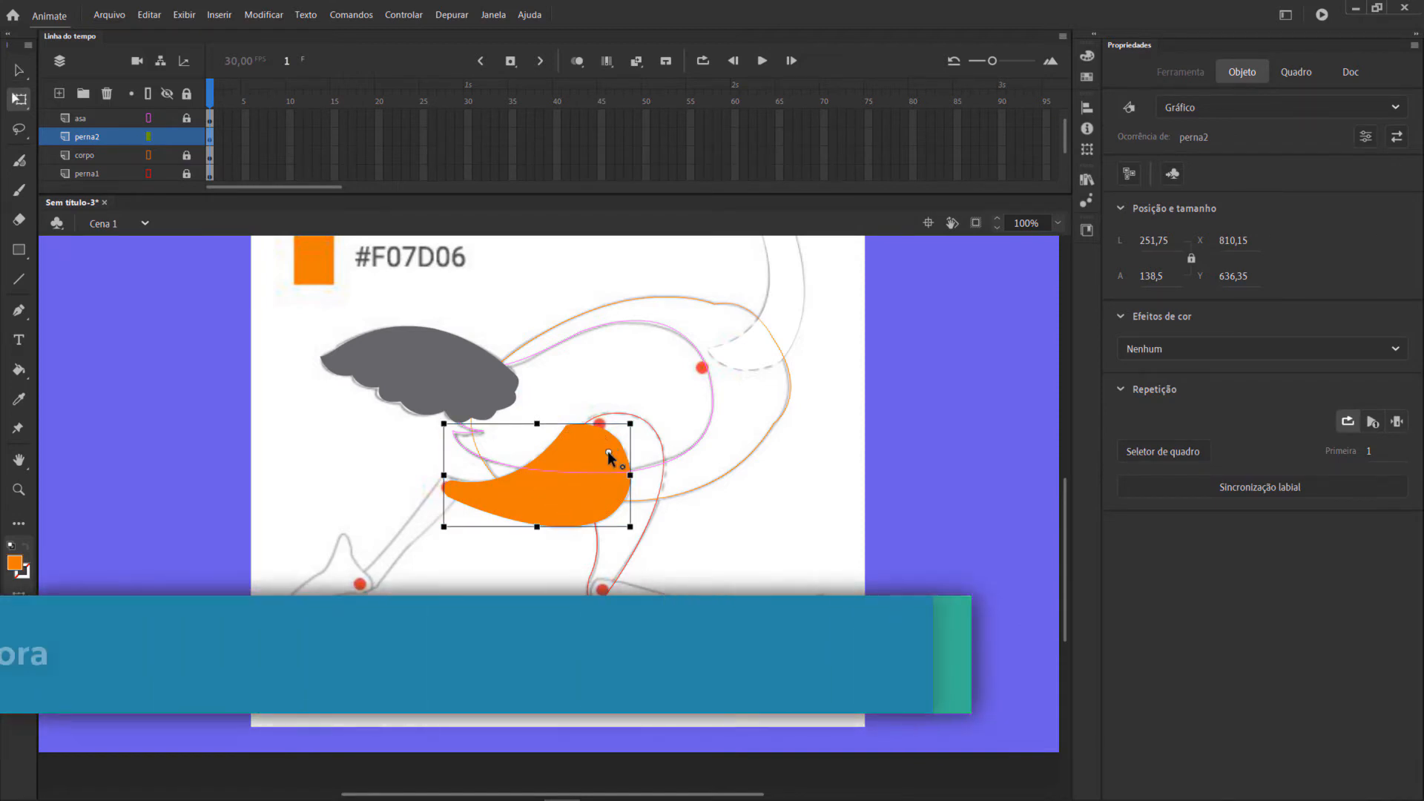
{"action": "left_click", "coordinate": [149, 138]}
{"action": "left_click", "coordinate": [149, 137]}
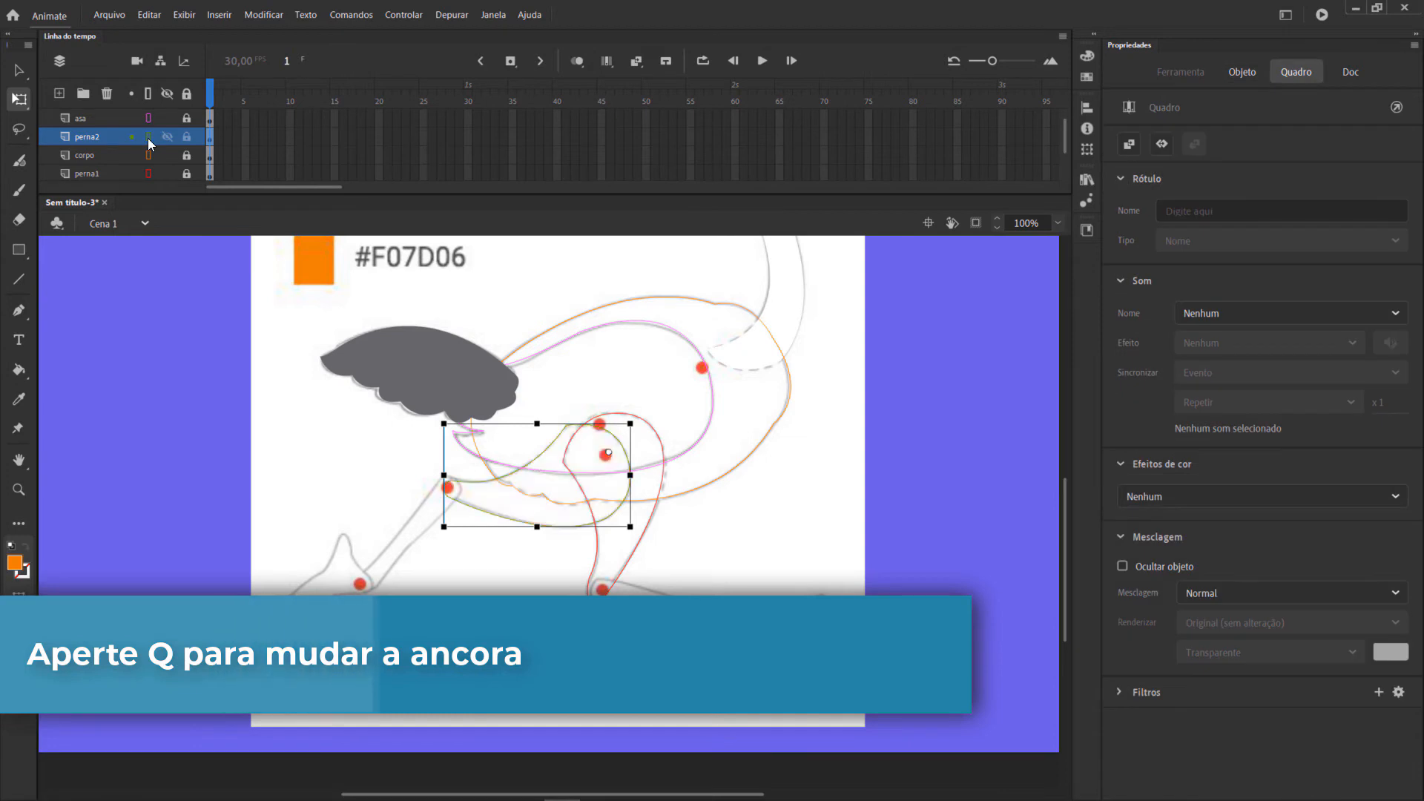
{"action": "left_click", "coordinate": [148, 137]}
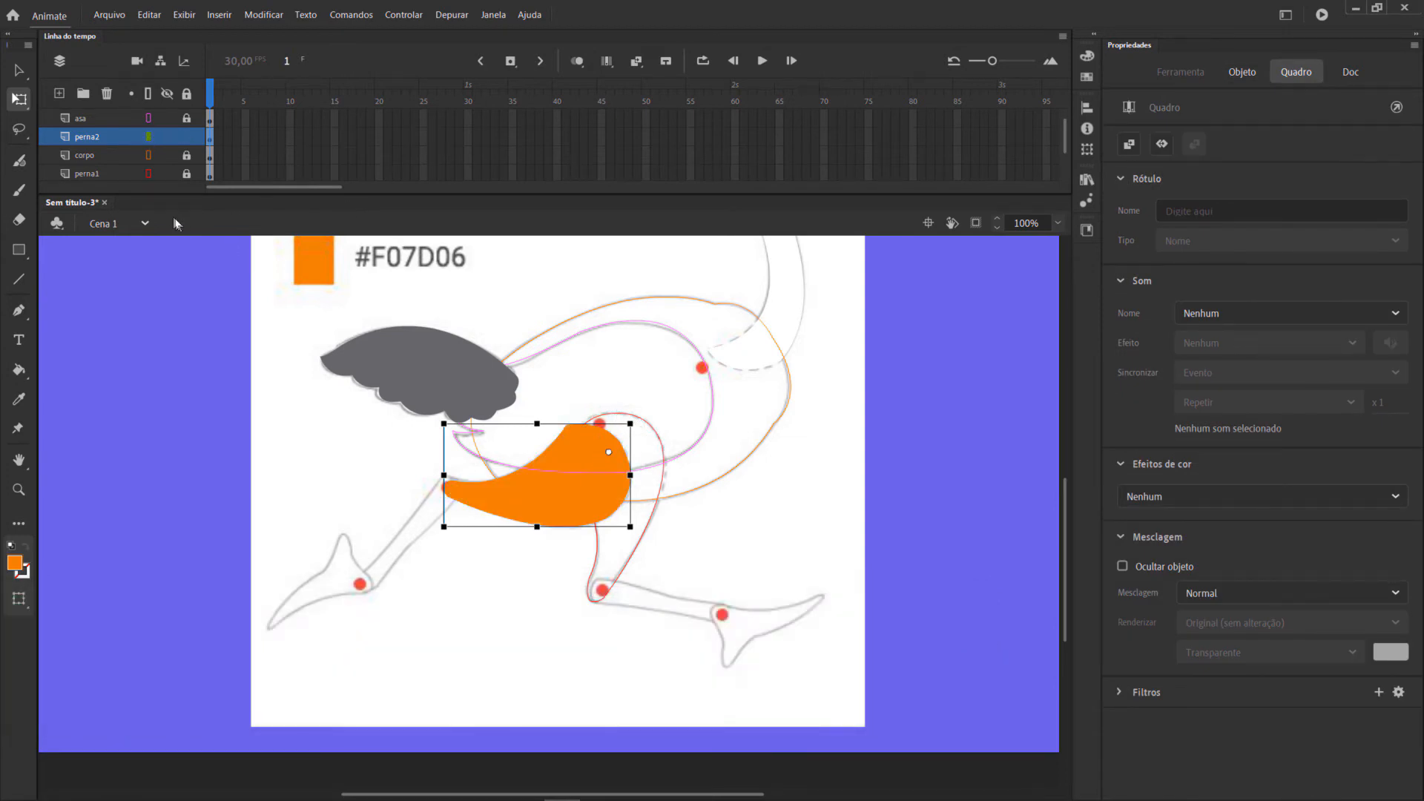
Turn off outline display for the corpo, perna1 and asa layers and lock the perna2 layer.
{"action": "left_click", "coordinate": [149, 156]}
{"action": "left_click", "coordinate": [148, 172]}
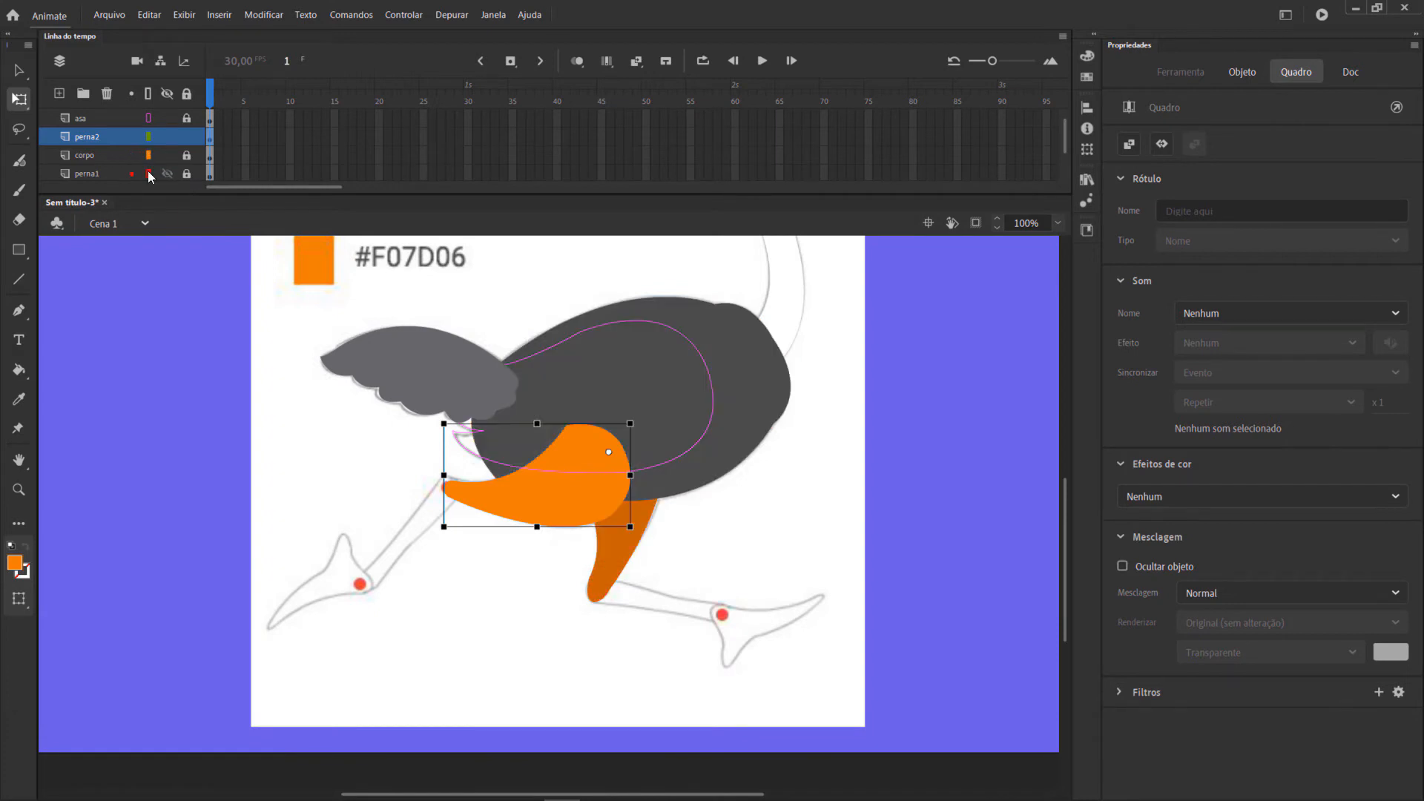
{"action": "left_click", "coordinate": [149, 118]}
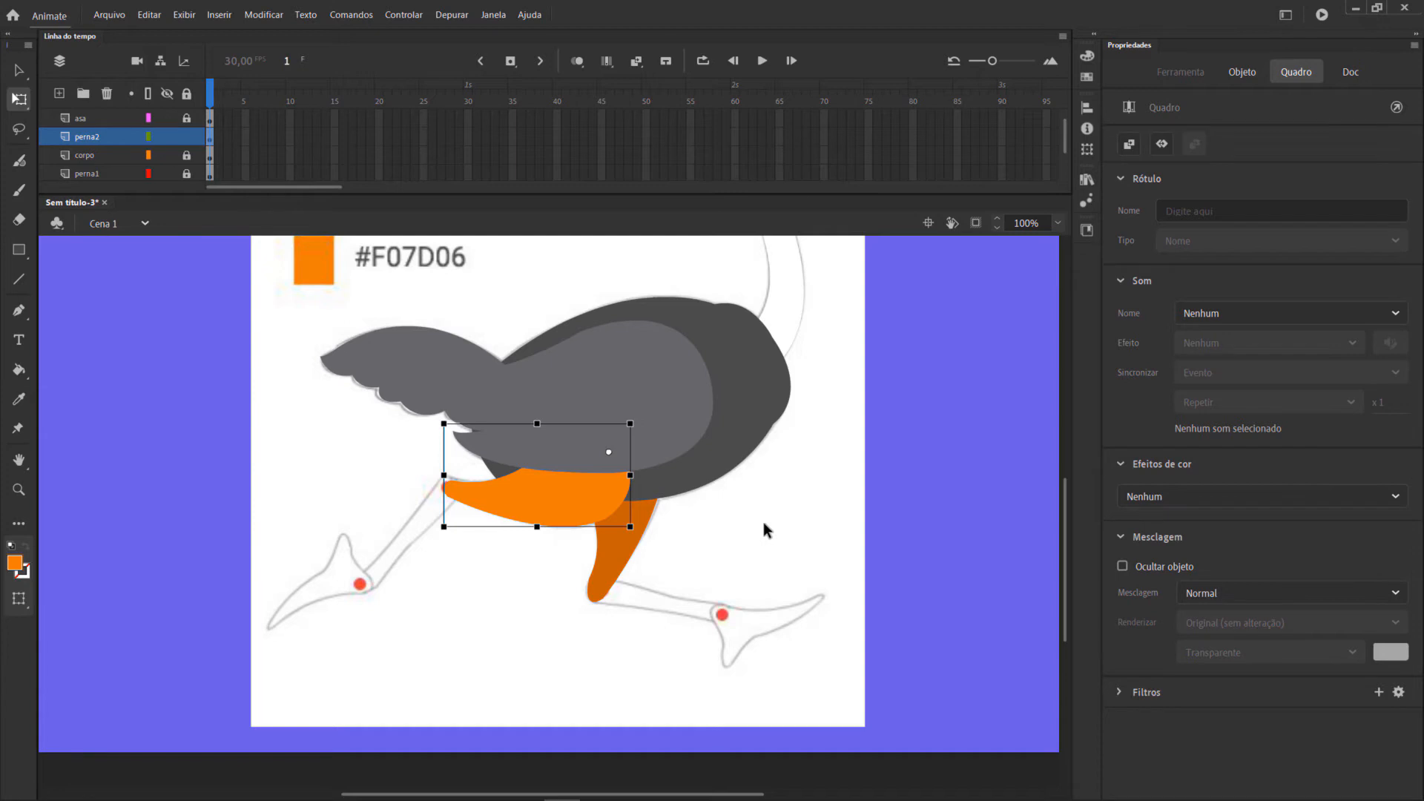
{"action": "scroll", "coordinate": [764, 522], "scroll_direction": "down", "scroll_amount": 3}
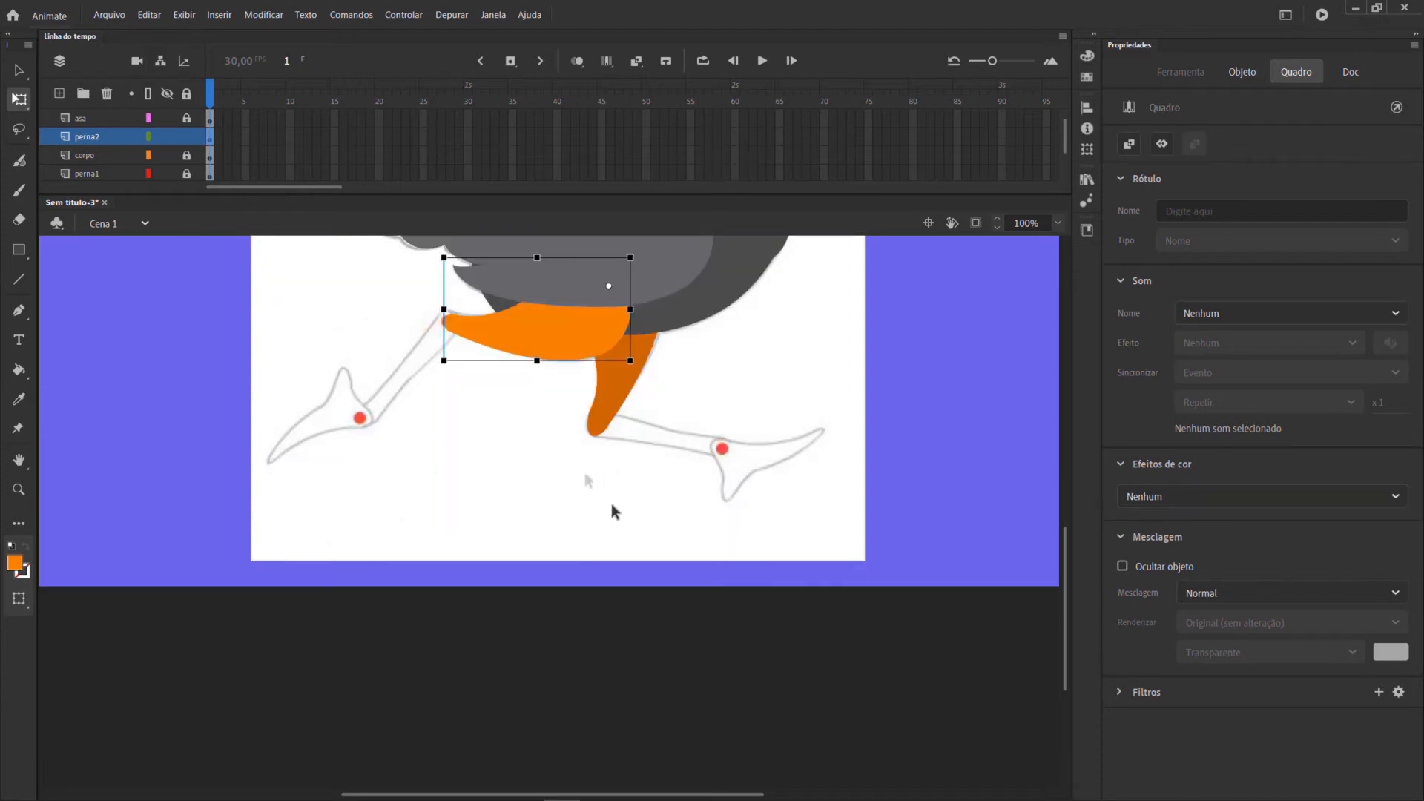
{"action": "scroll", "coordinate": [603, 493], "scroll_direction": "up", "scroll_amount": 3}
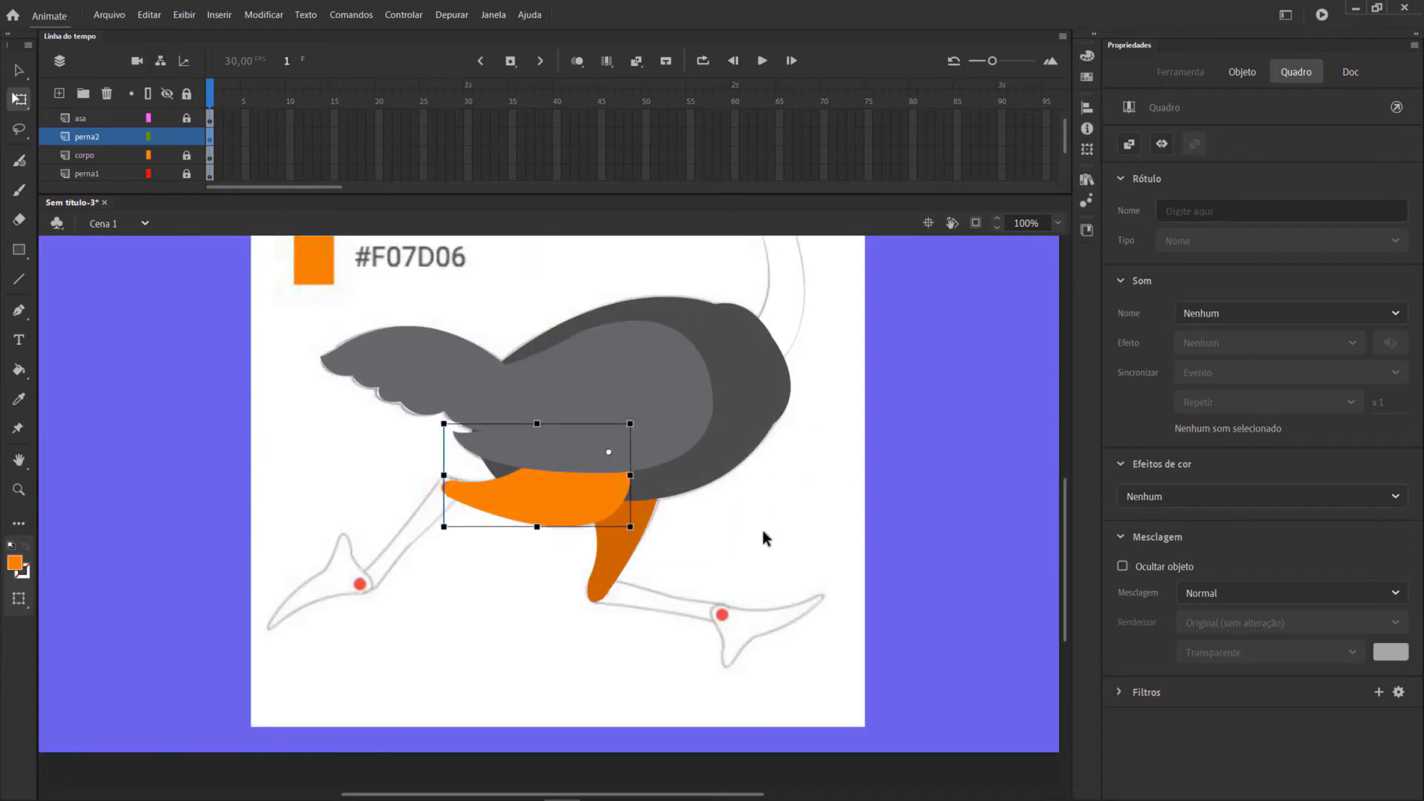
{"action": "scroll", "coordinate": [762, 532], "scroll_direction": "up", "scroll_amount": 6}
{"action": "scroll", "coordinate": [762, 531], "scroll_direction": "down", "scroll_amount": 6}
{"action": "left_click", "coordinate": [186, 138]}
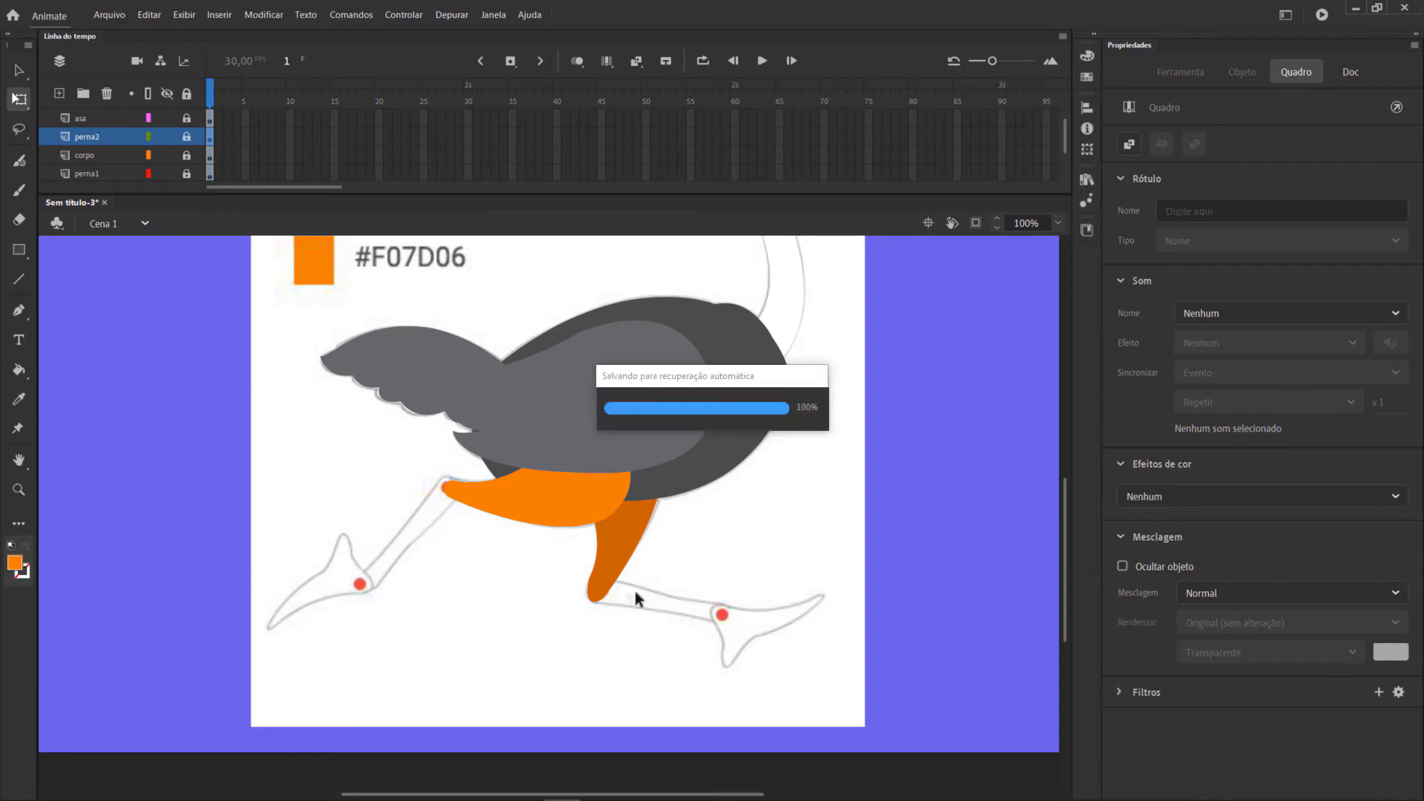
Add a new layer above rabo and name it c1.
{"action": "scroll", "coordinate": [136, 153], "scroll_direction": "up", "scroll_amount": 1}
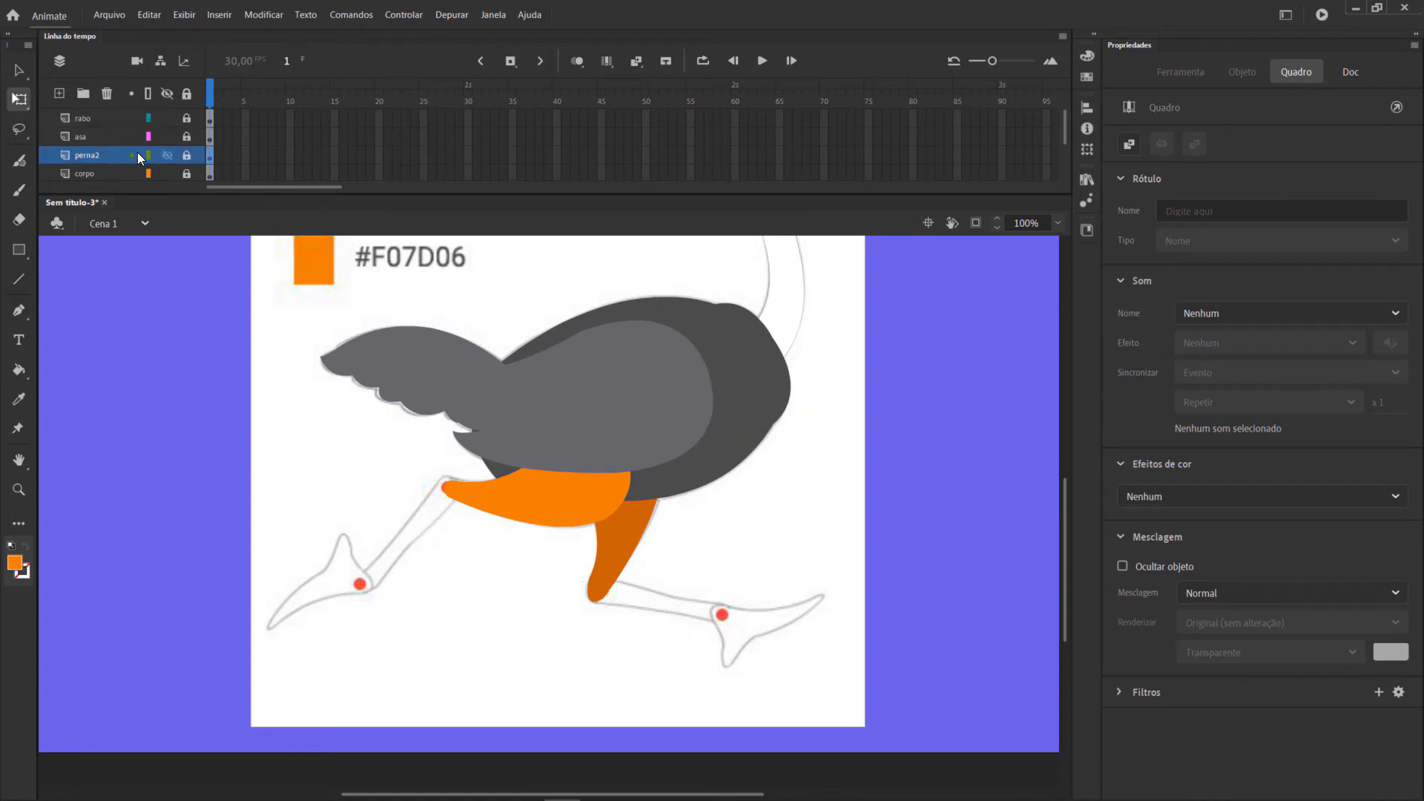
{"action": "left_click", "coordinate": [73, 121]}
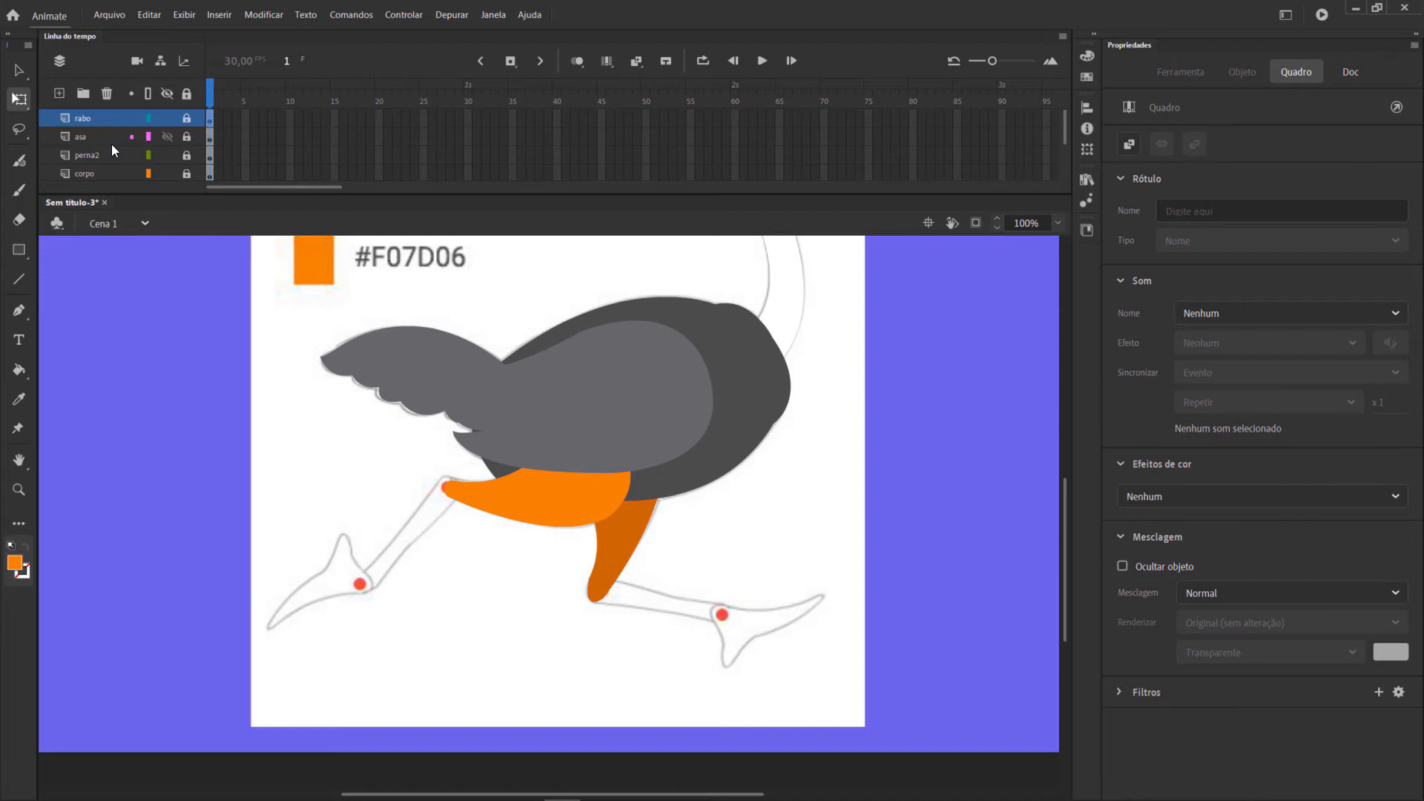
{"action": "left_click", "coordinate": [58, 94]}
{"action": "double_click", "coordinate": [94, 119]}
{"action": "type", "text": "pe"}
Trace the front lower leg from knee to ankle with the Pen tool and fill the outline with orange.
{"action": "left_click", "coordinate": [19, 312]}
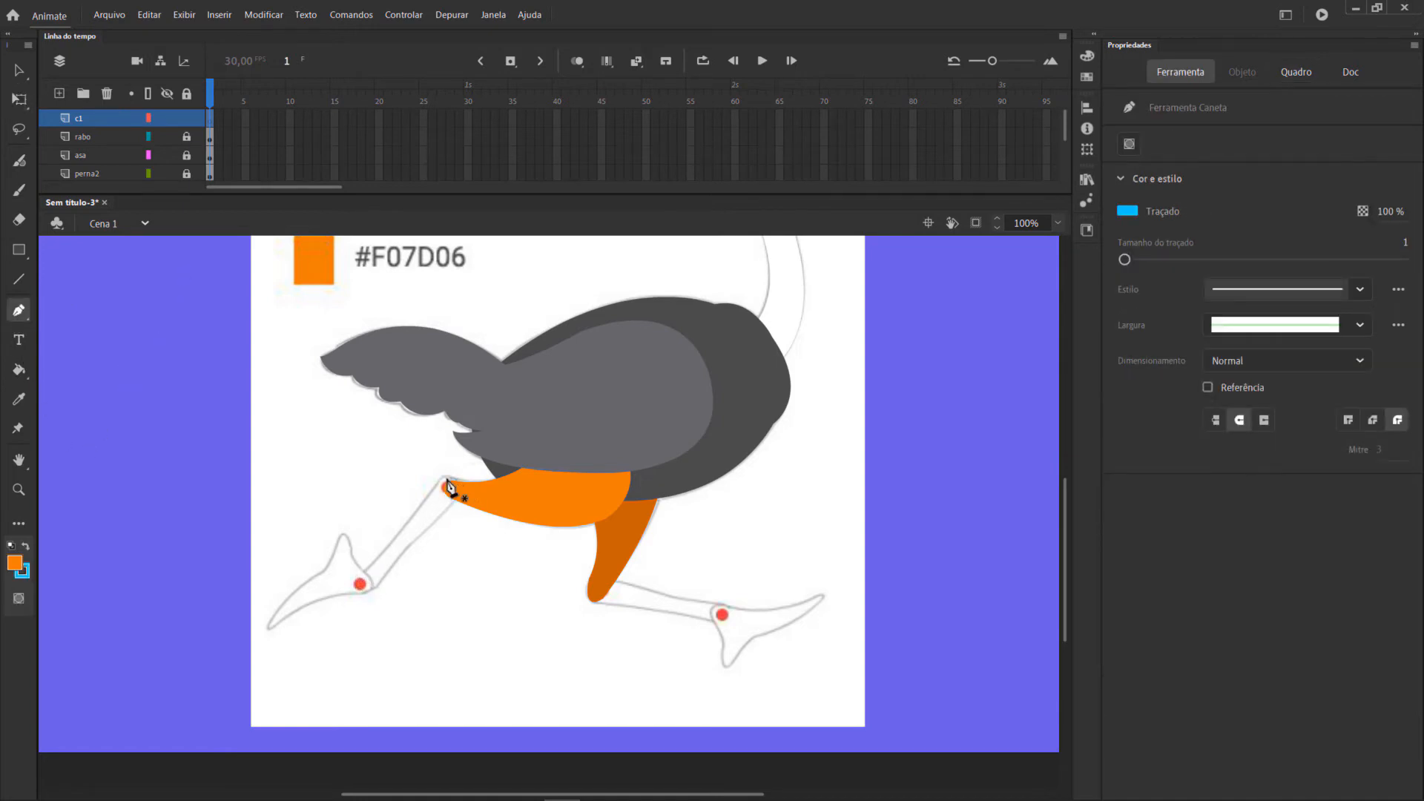
{"action": "left_click", "coordinate": [362, 584]}
{"action": "left_click_drag", "start_coordinate": [447, 482], "coordinate": [363, 564]}
{"action": "left_click", "coordinate": [18, 369]}
{"action": "left_click", "coordinate": [434, 505]}
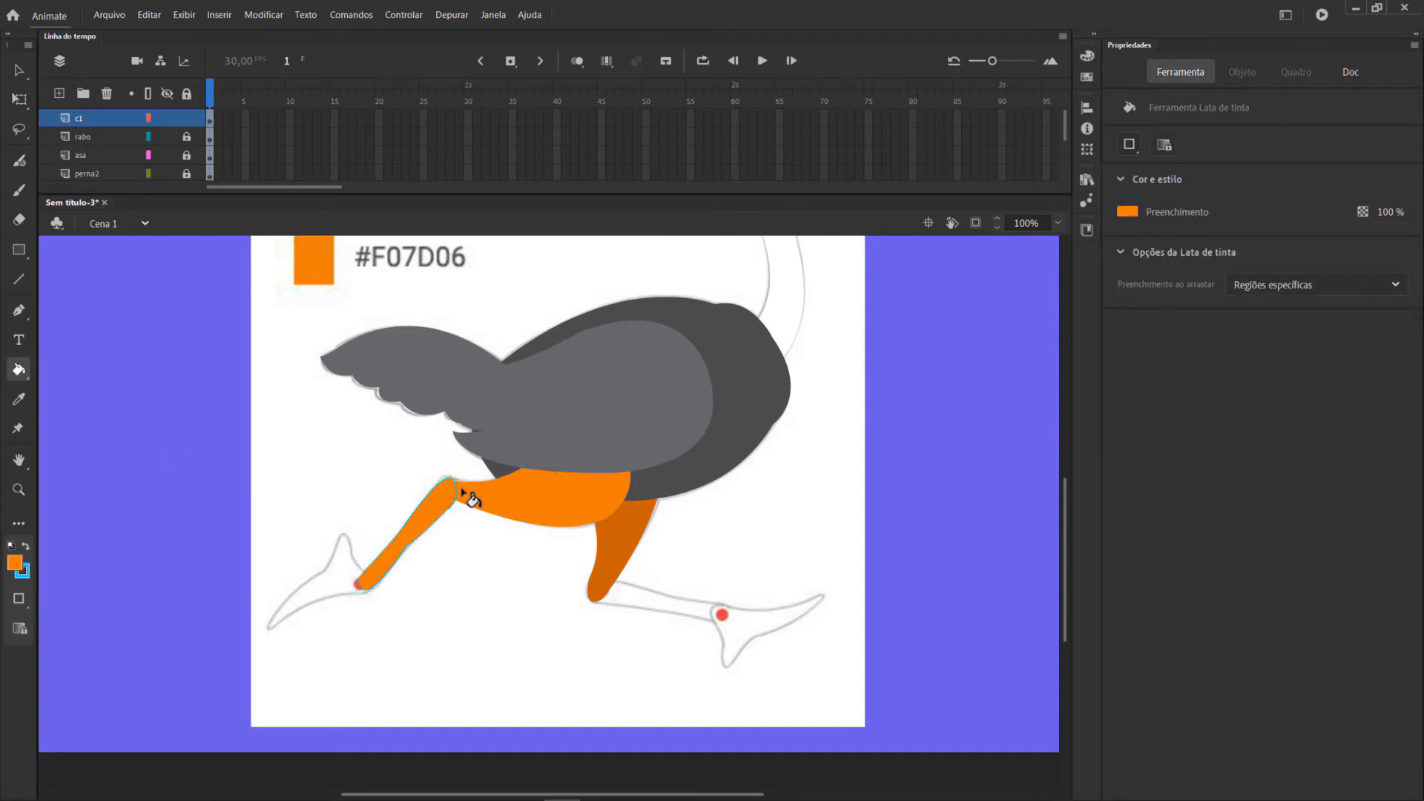
Remove the front lower leg's blue stroke and convert the shape into a graphic symbol named c1.
{"action": "left_click", "coordinate": [19, 69]}
{"action": "left_click_drag", "start_coordinate": [320, 435], "coordinate": [531, 622]}
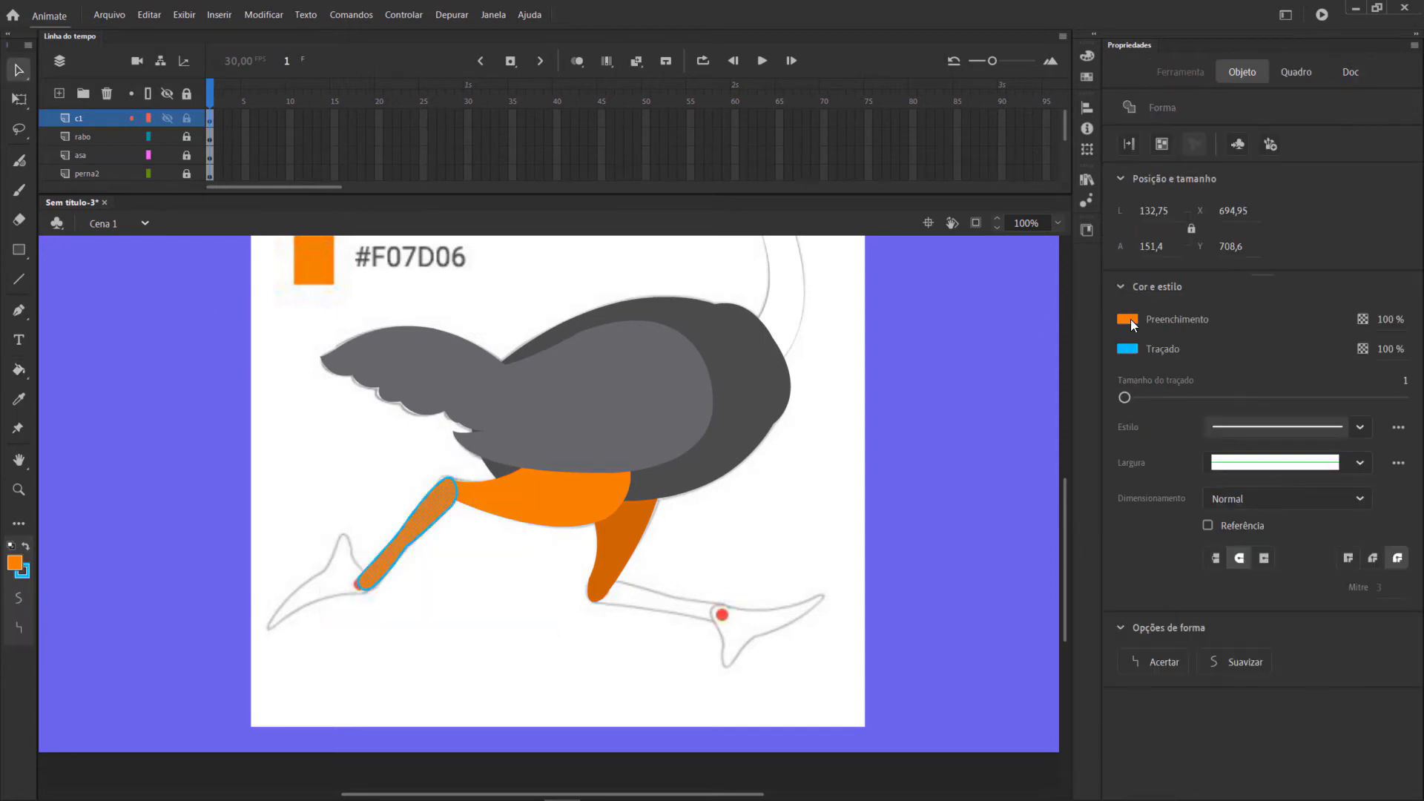
{"action": "left_click", "coordinate": [1127, 348]}
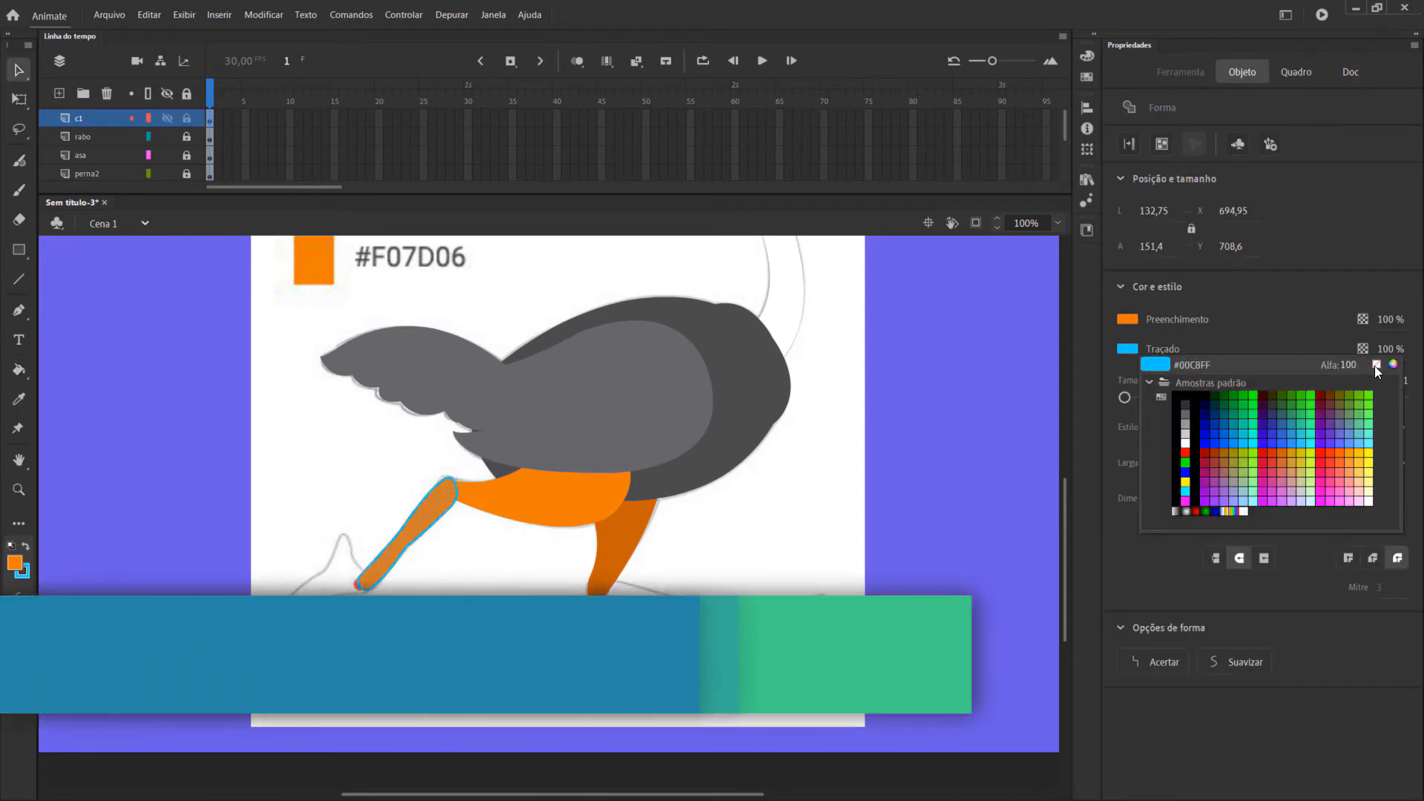
{"action": "left_click", "coordinate": [1375, 372]}
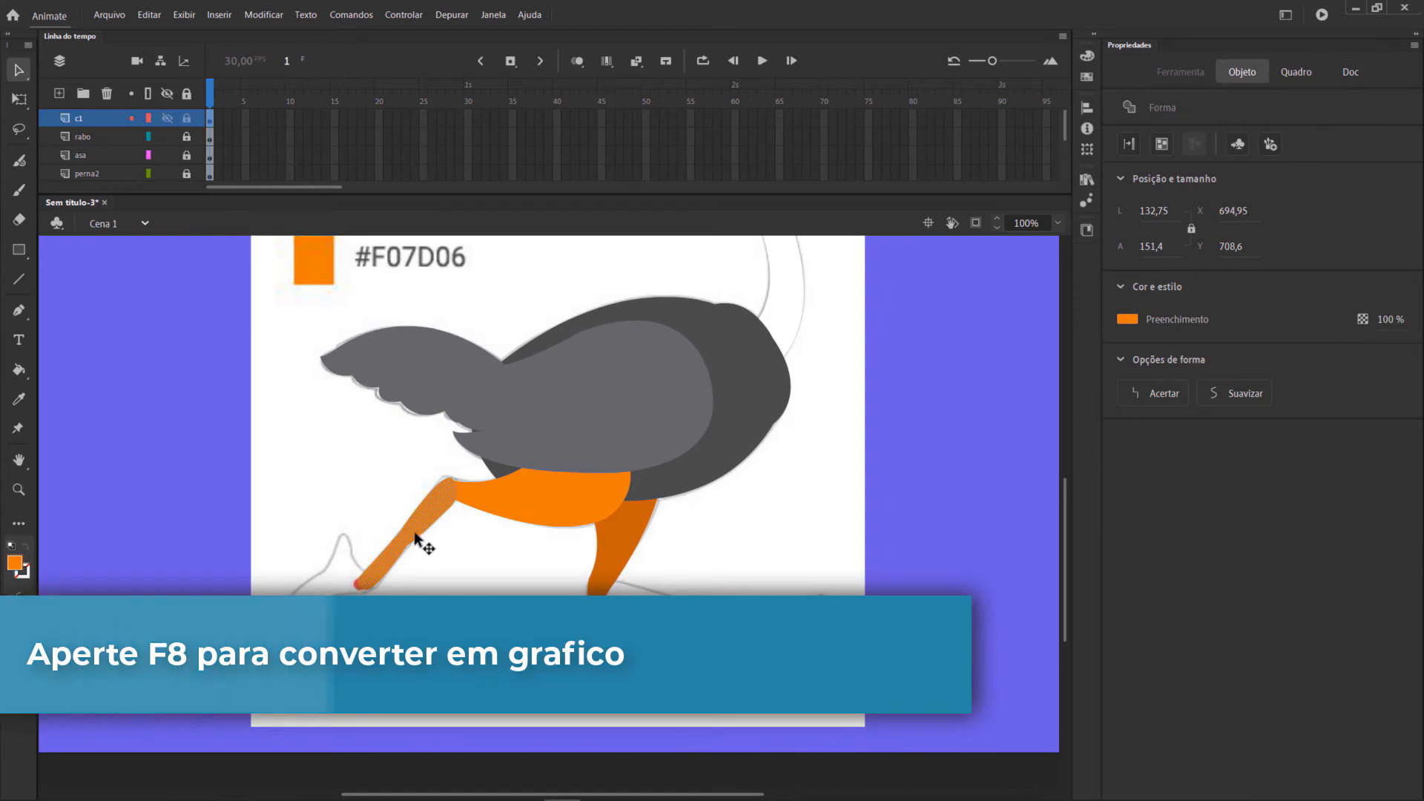
{"action": "key", "text": "F8"}
{"action": "type", "text": "c1"}
{"action": "key", "text": "Return"}
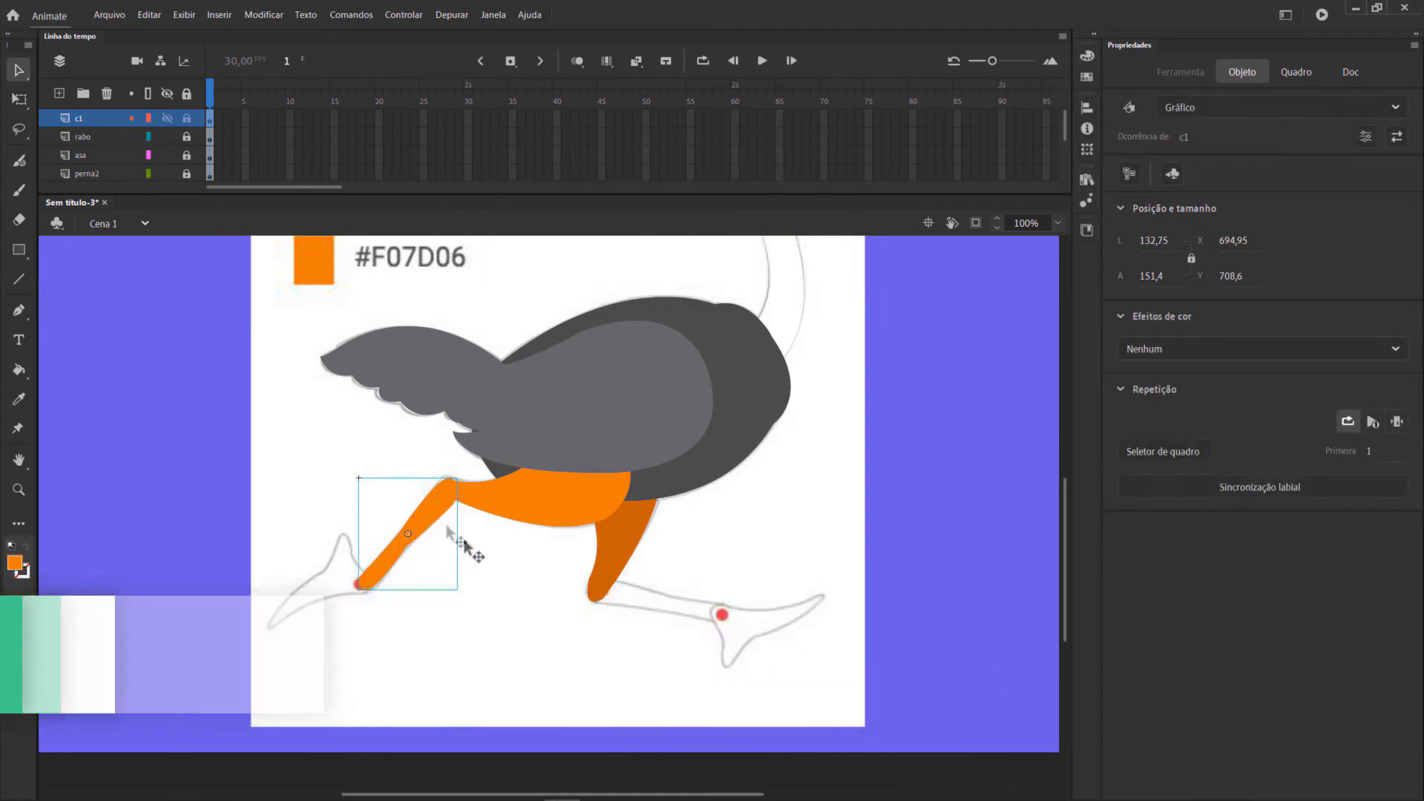
Move the c1 symbol's transformation point to the knee joint and nudge the symbol vertically to Y 710,6.
{"action": "key", "text": "q"}
{"action": "left_click_drag", "start_coordinate": [408, 533], "coordinate": [450, 490]}
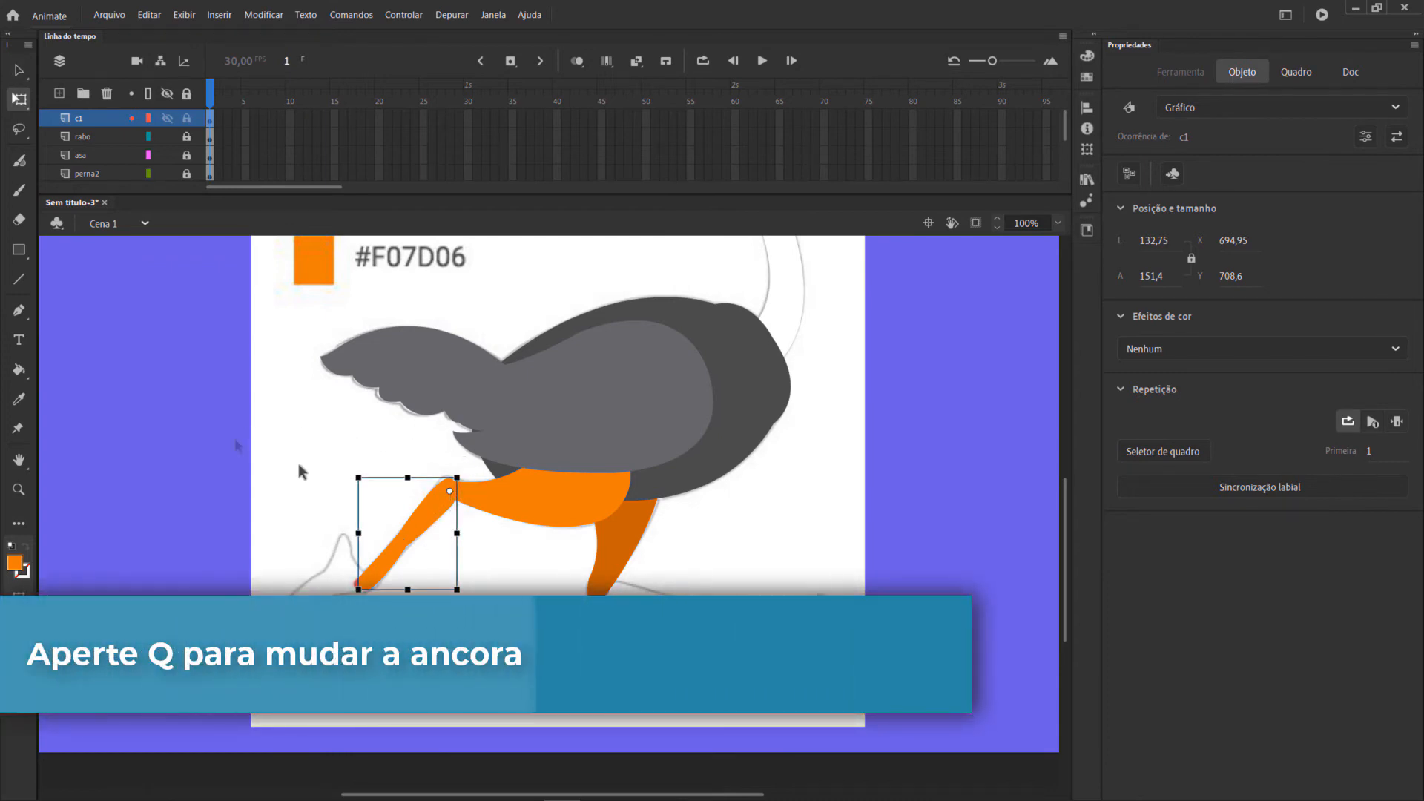
{"action": "left_click", "coordinate": [234, 438]}
{"action": "left_click", "coordinate": [442, 520]}
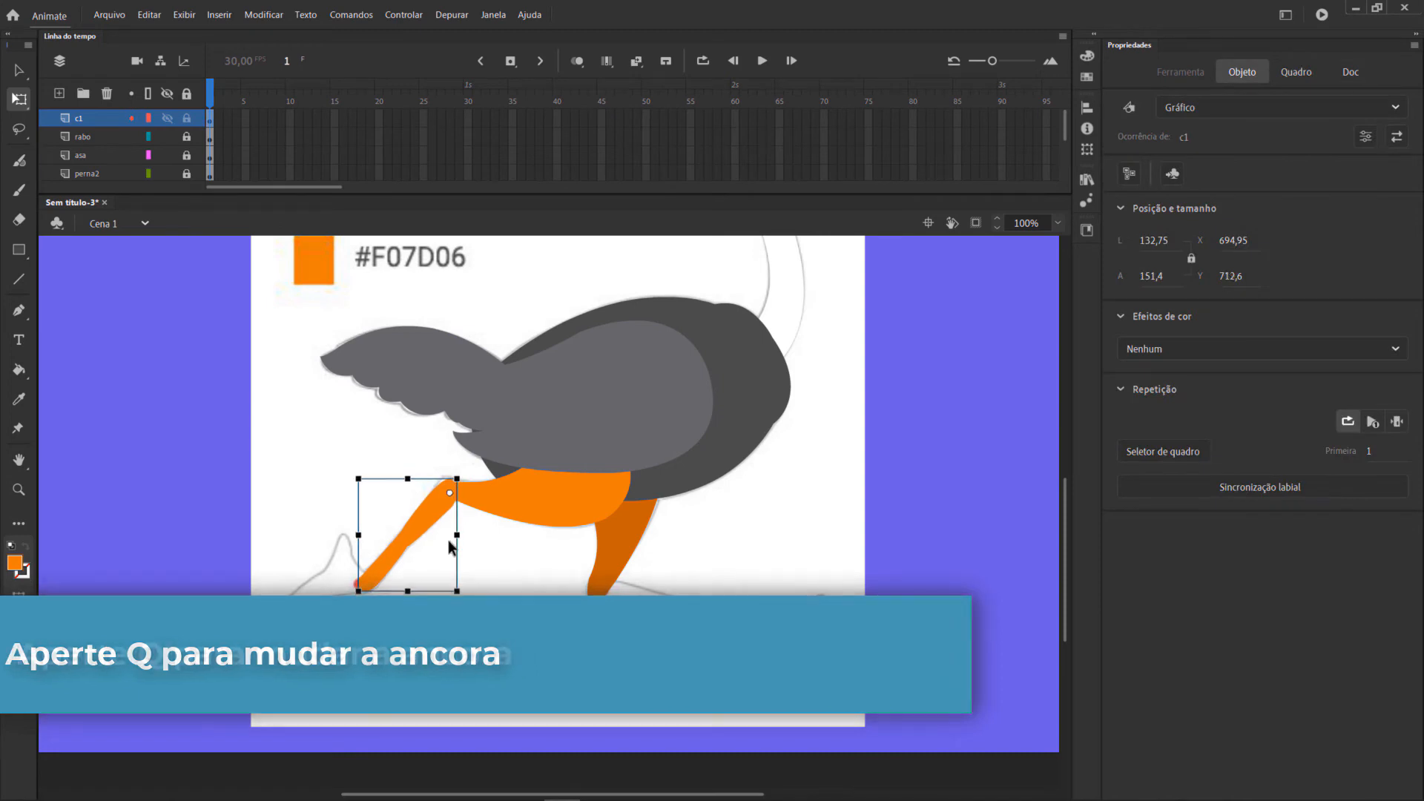
{"action": "key", "text": "Up"}
{"action": "key", "text": "Up"}
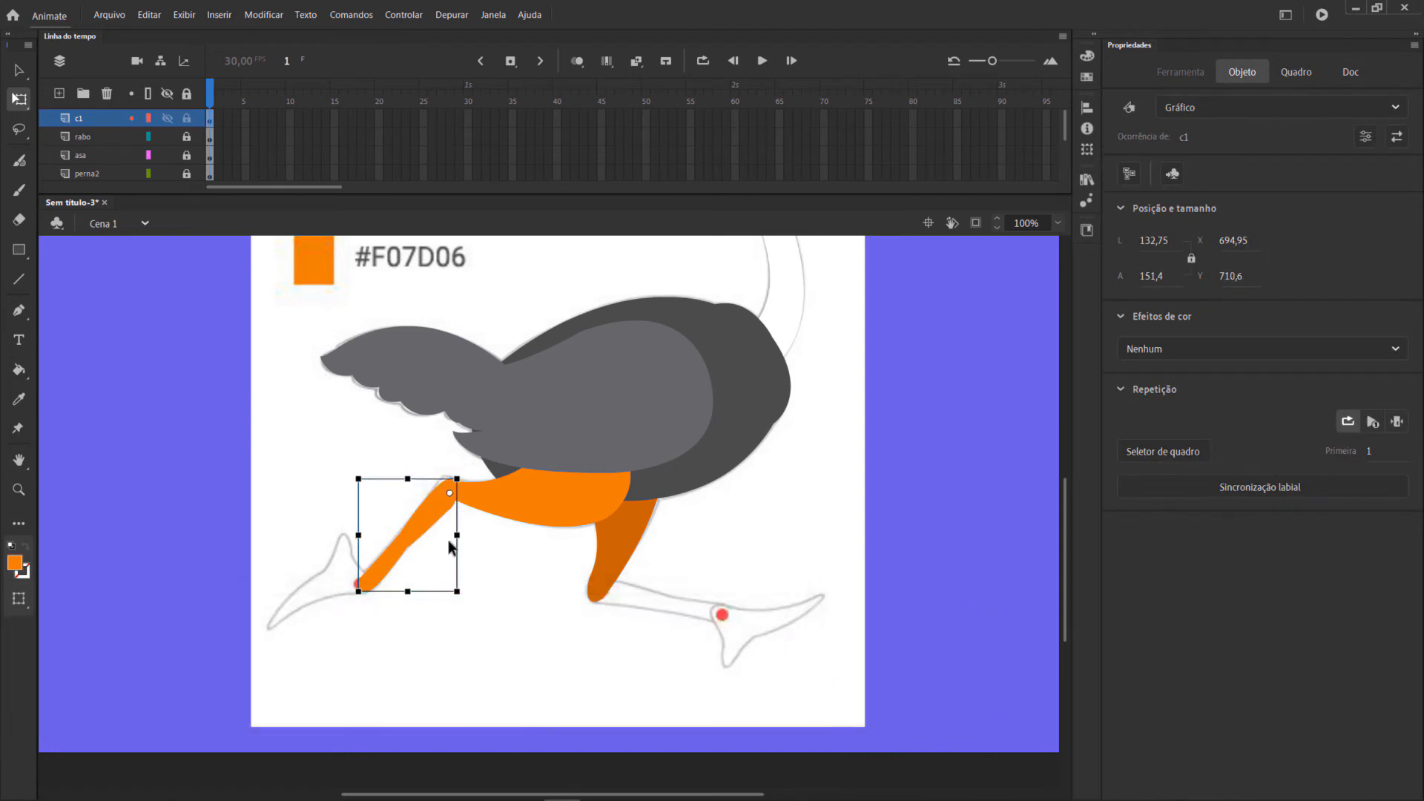
{"action": "left_click", "coordinate": [518, 538]}
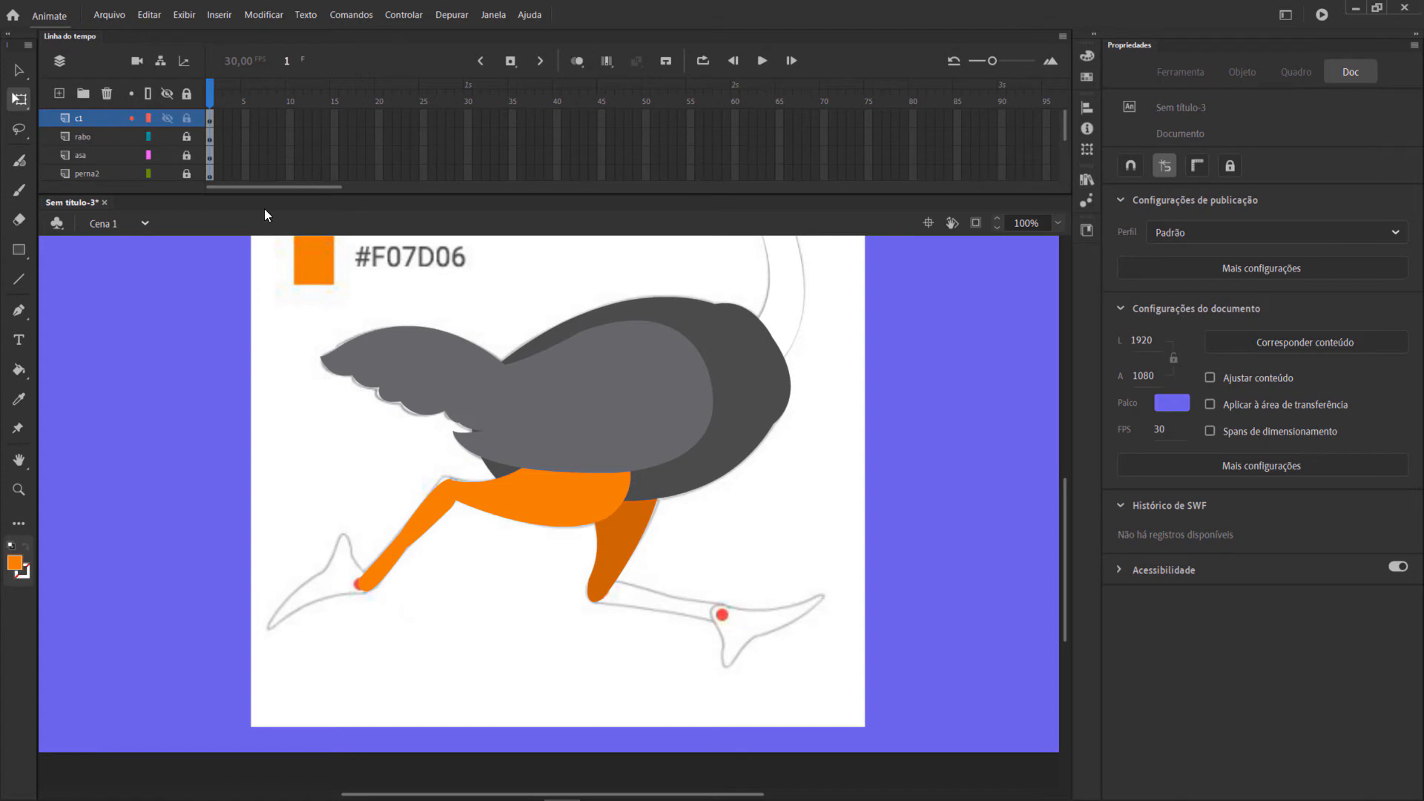
Lock the c1 layer, add a new layer above it and trace the rear lower leg from knee to ankle with the Pen tool.
{"action": "left_click", "coordinate": [60, 95]}
{"action": "left_click", "coordinate": [208, 117]}
{"action": "key", "text": "p"}
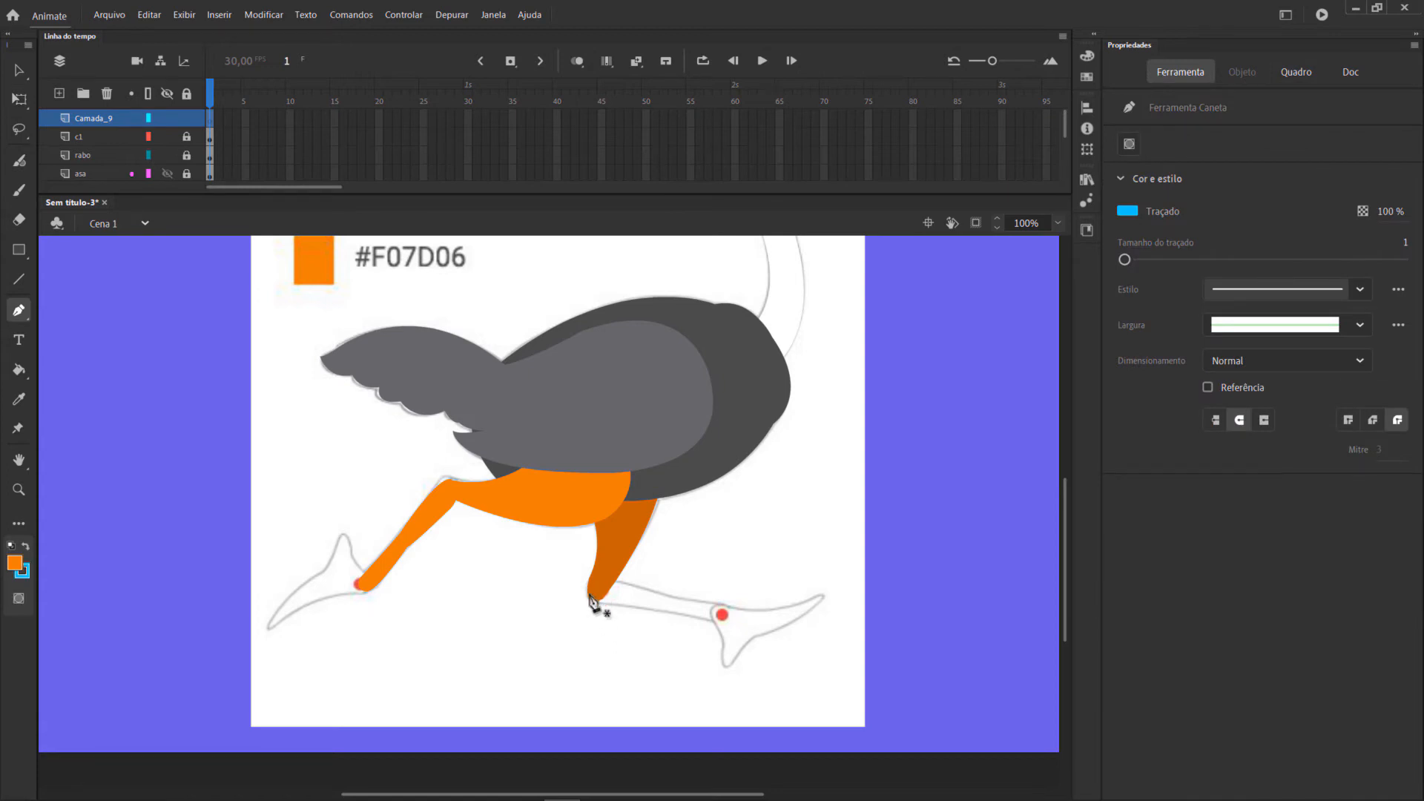
{"action": "left_click", "coordinate": [724, 623]}
{"action": "left_click_drag", "start_coordinate": [586, 608], "coordinate": [627, 564]}
{"action": "key", "text": "ctrl+z"}
{"action": "left_click_drag", "start_coordinate": [705, 640], "coordinate": [705, 640]}
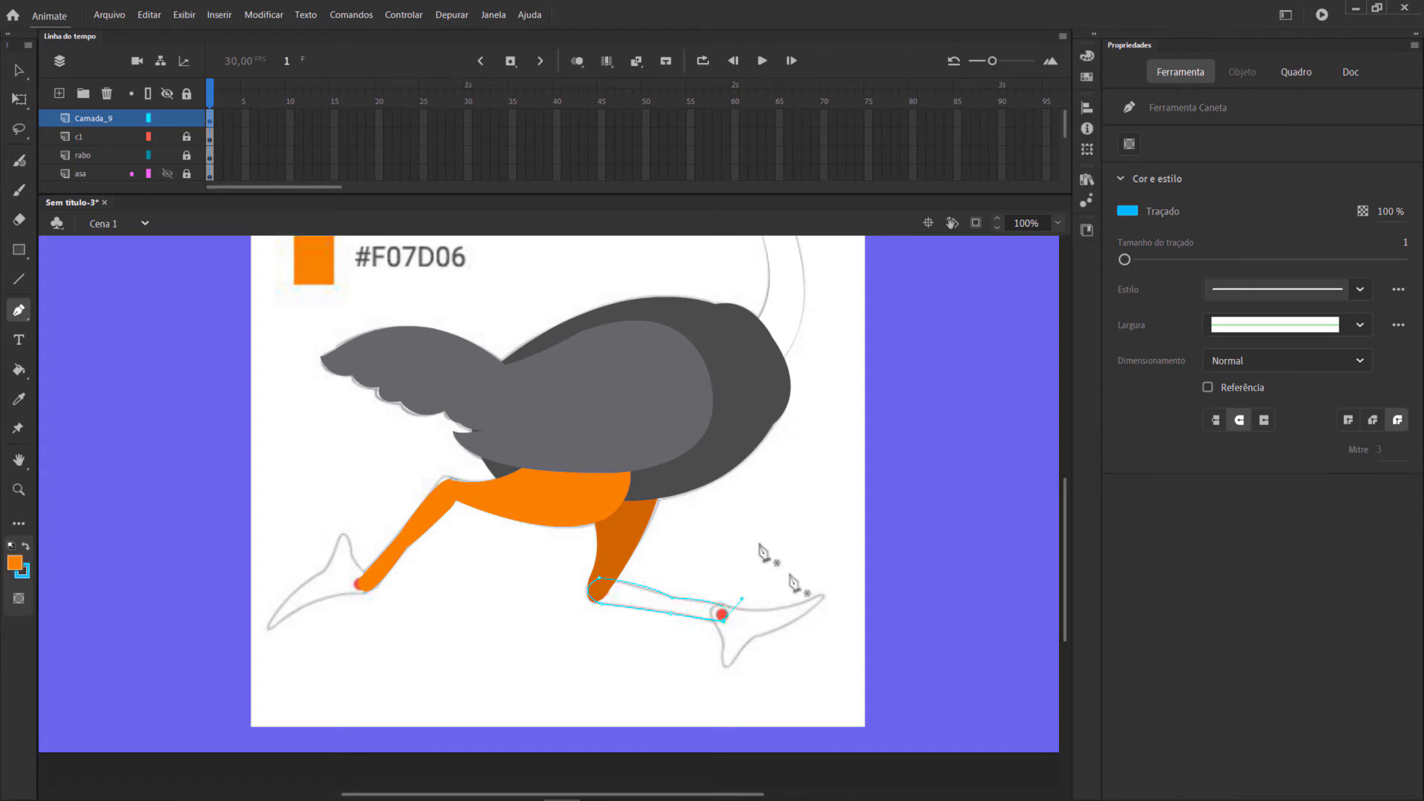
Set the fill colour to #C76003 and fill the traced rear lower leg with it.
{"action": "scroll", "coordinate": [89, 464], "scroll_direction": "up", "scroll_amount": 3}
{"action": "left_click", "coordinate": [17, 563]}
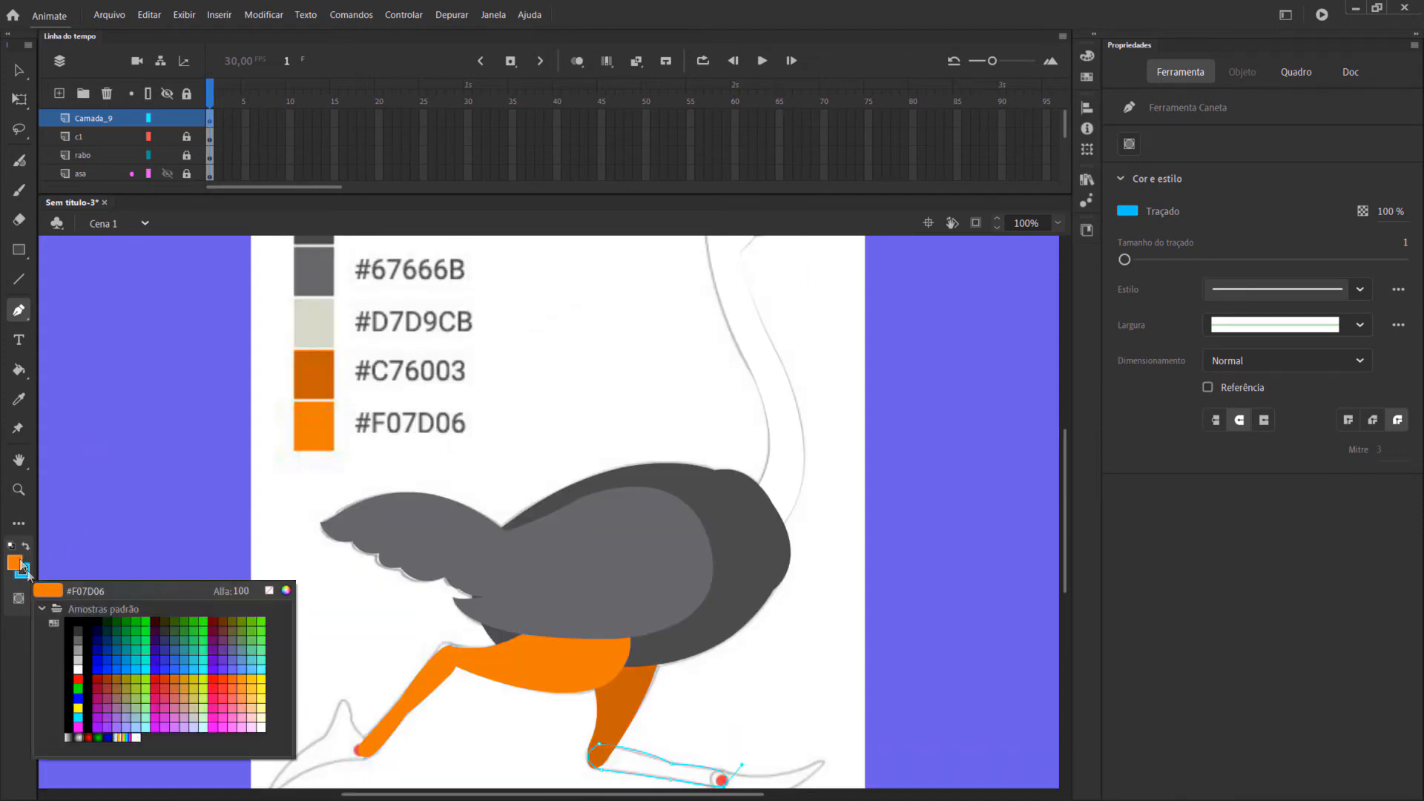
{"action": "type", "text": "#C"}
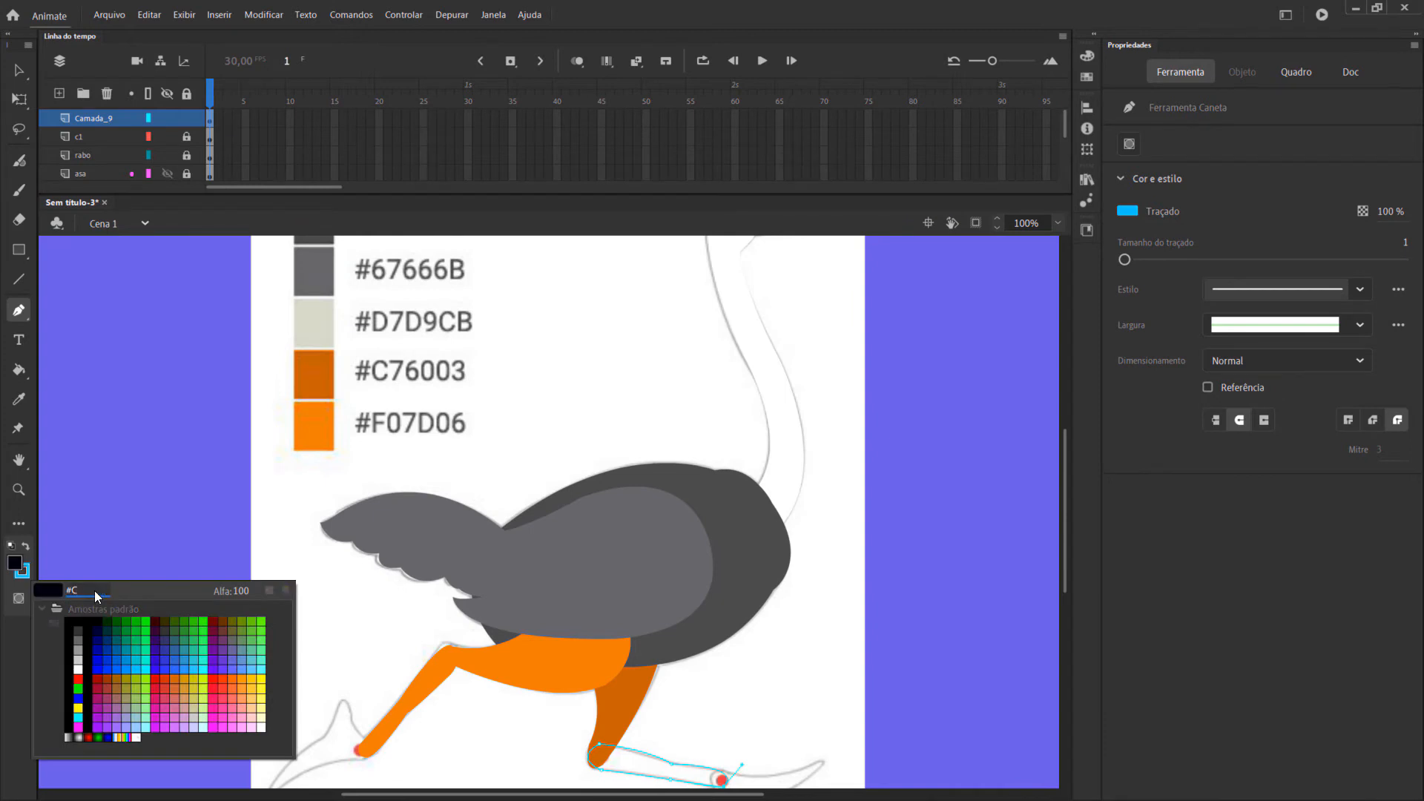
{"action": "type", "text": "76003"}
{"action": "key", "text": "Return"}
{"action": "scroll", "coordinate": [146, 582], "scroll_direction": "down", "scroll_amount": 5}
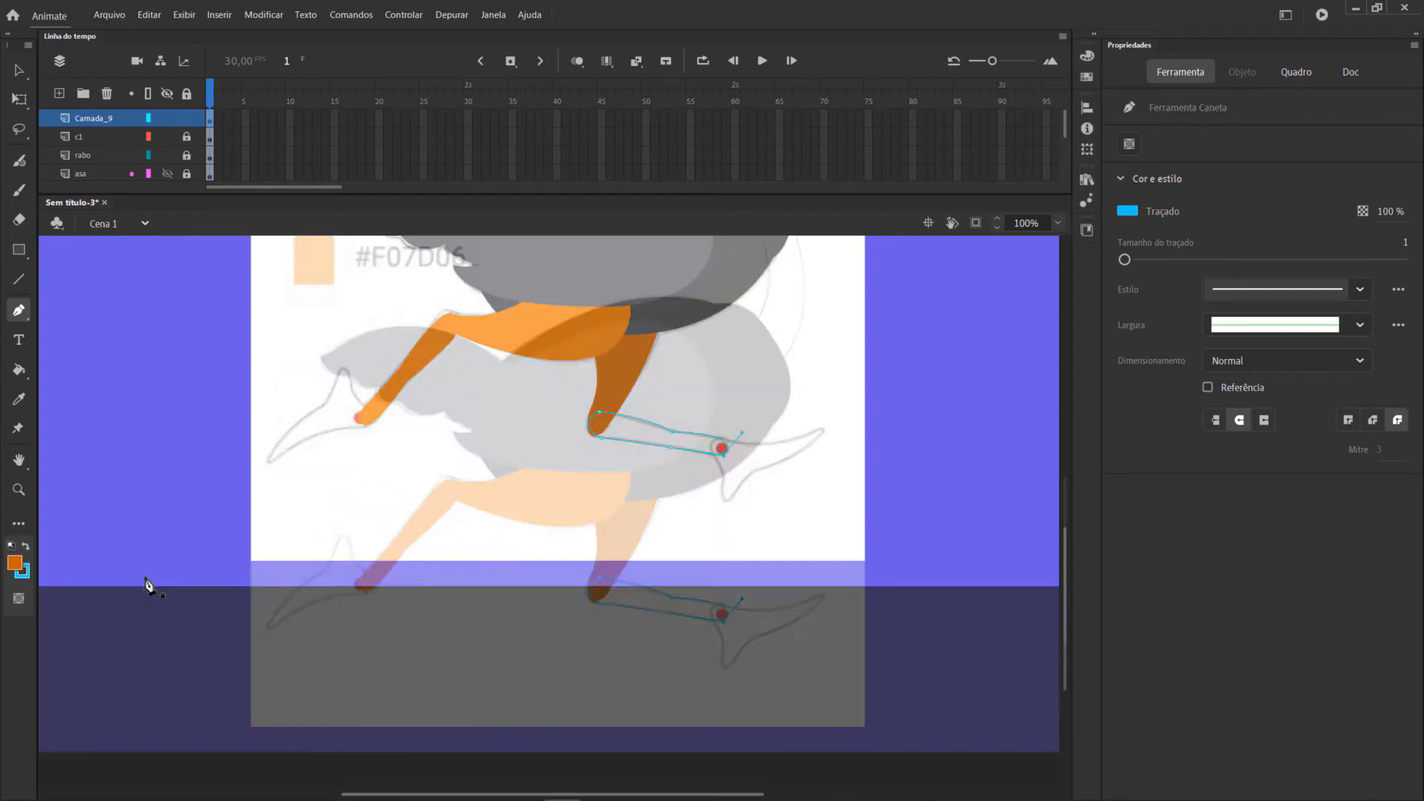
{"action": "left_click", "coordinate": [22, 380]}
{"action": "left_click", "coordinate": [653, 438]}
Remove the rear lower leg's blue stroke and convert the shape into a graphic symbol named c2.
{"action": "key", "text": "v"}
{"action": "left_click_drag", "start_coordinate": [534, 380], "coordinate": [847, 517]}
{"action": "left_click", "coordinate": [1133, 354]}
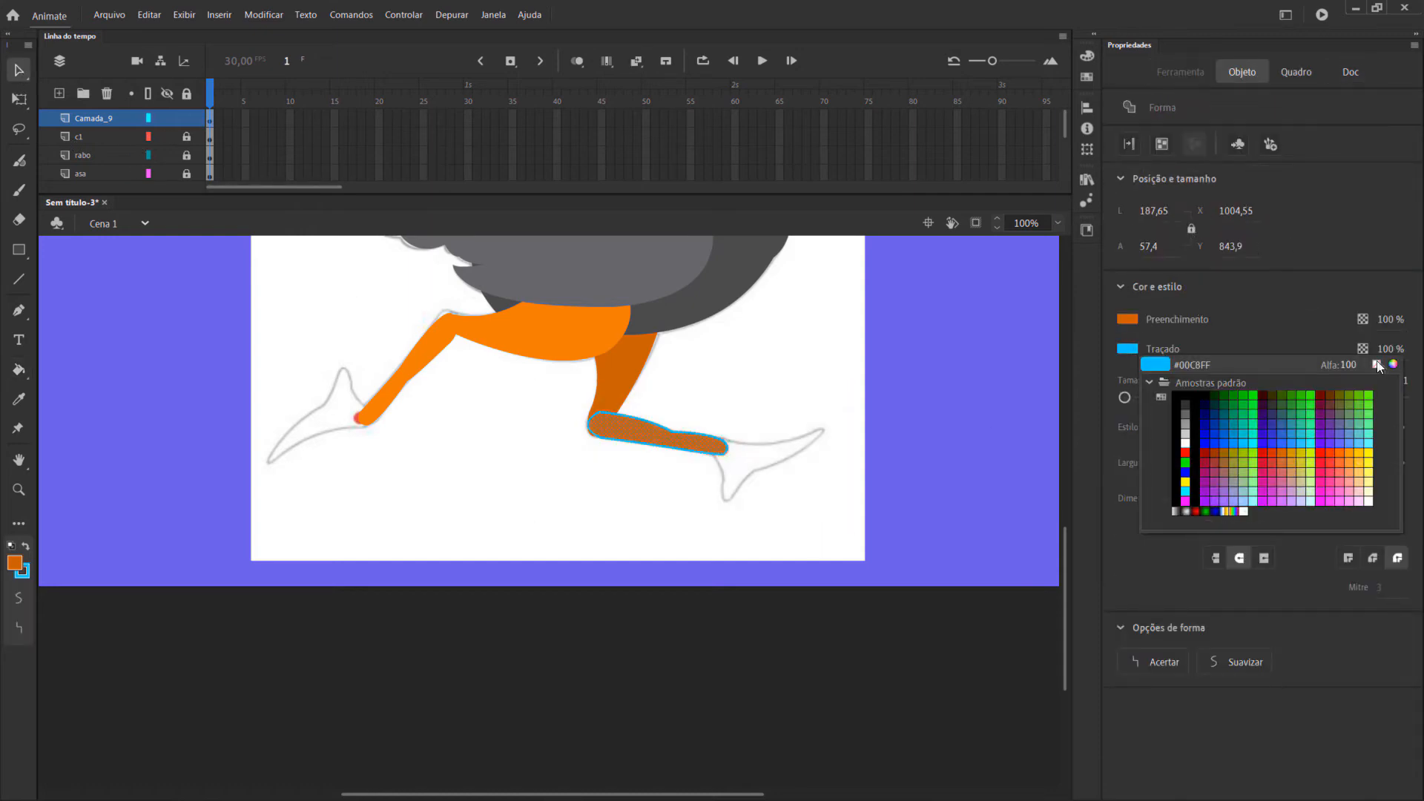
{"action": "left_click", "coordinate": [1380, 367]}
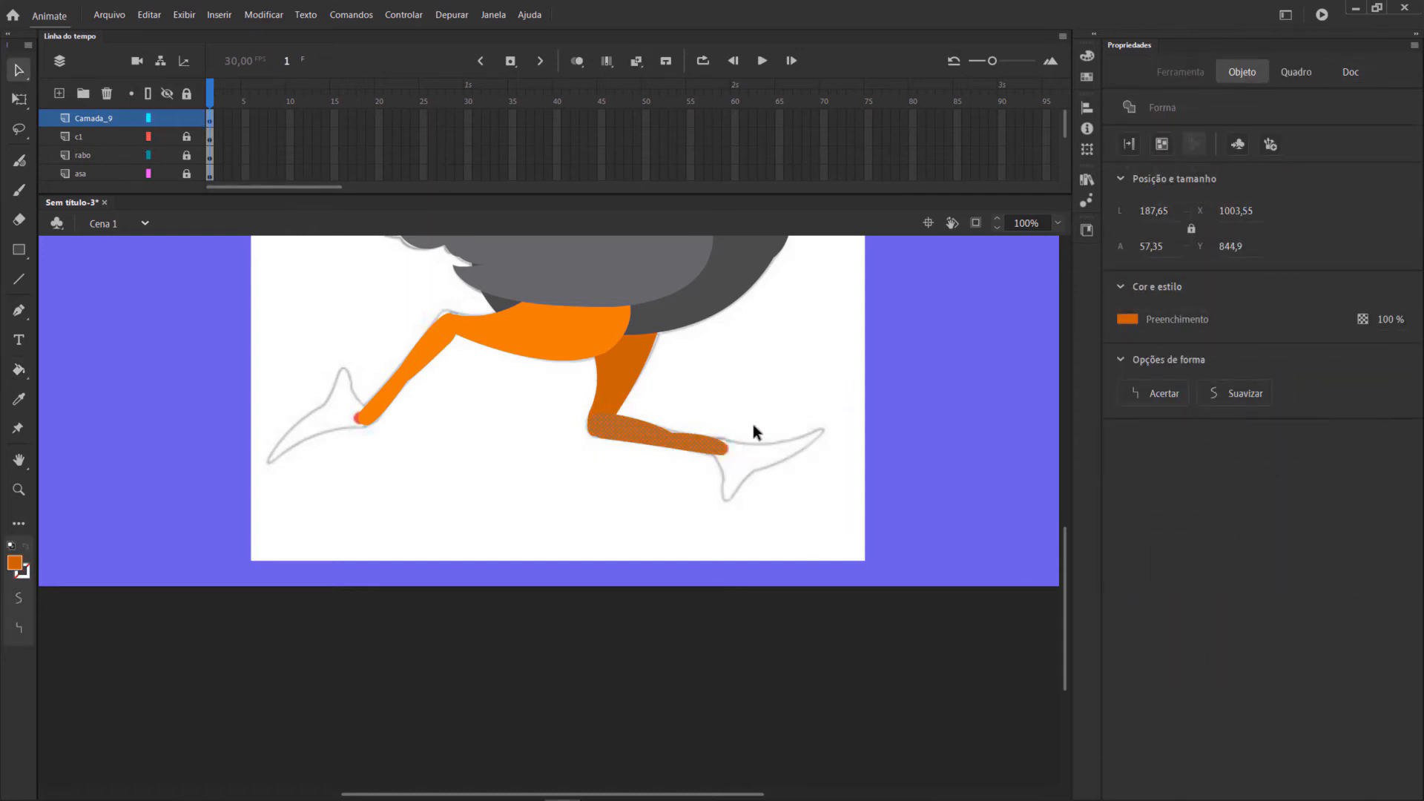
{"action": "key", "text": "F8"}
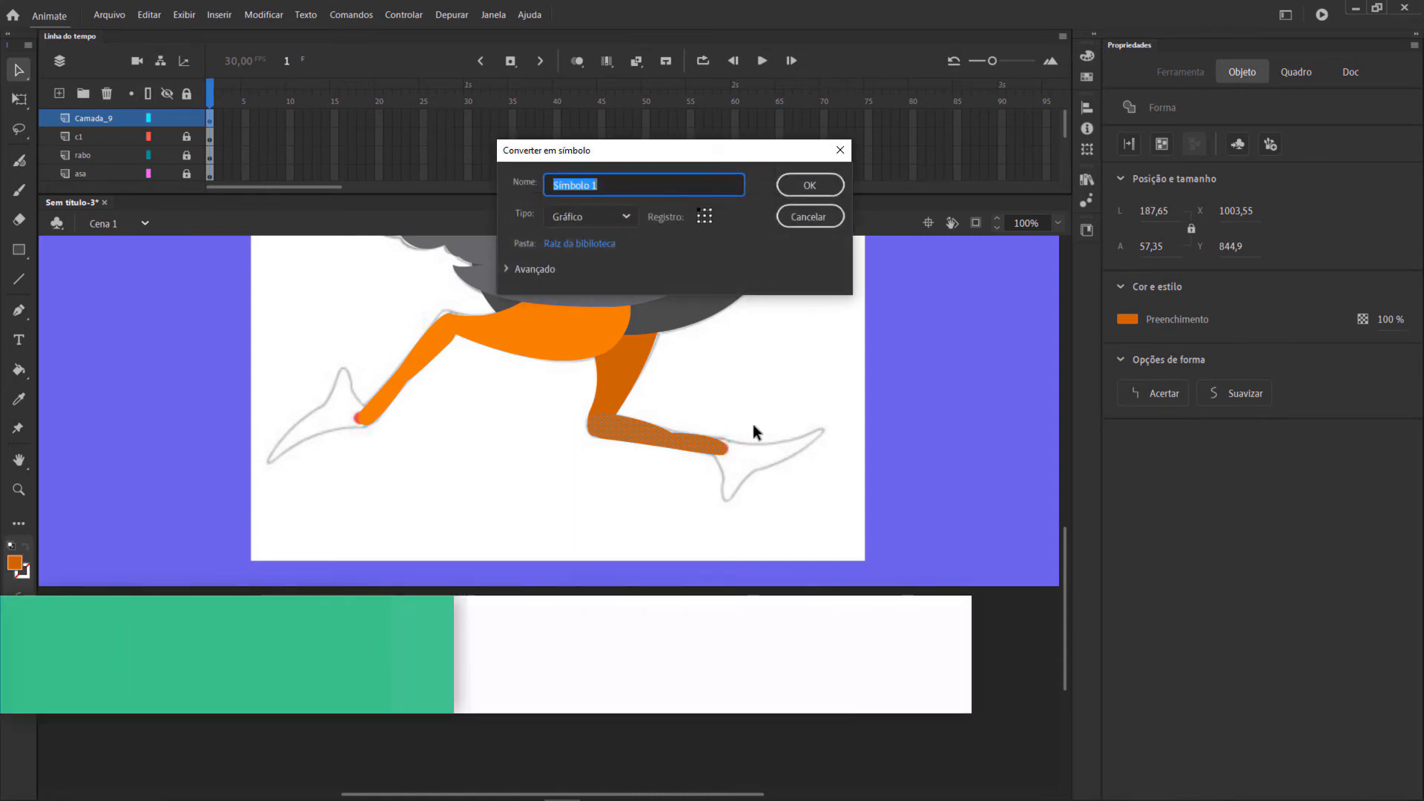
{"action": "type", "text": "c"}
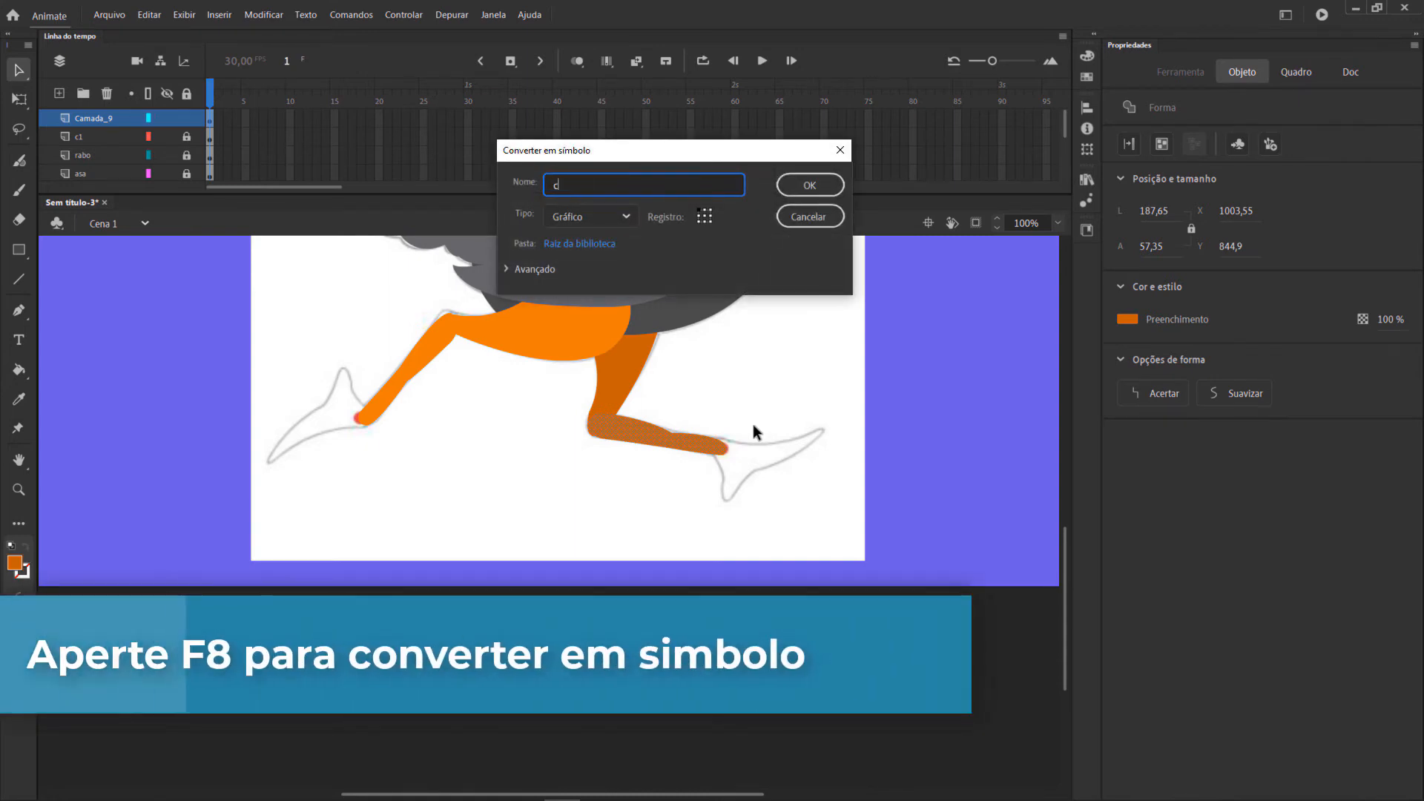
{"action": "type", "text": "2"}
{"action": "key", "text": "Return"}
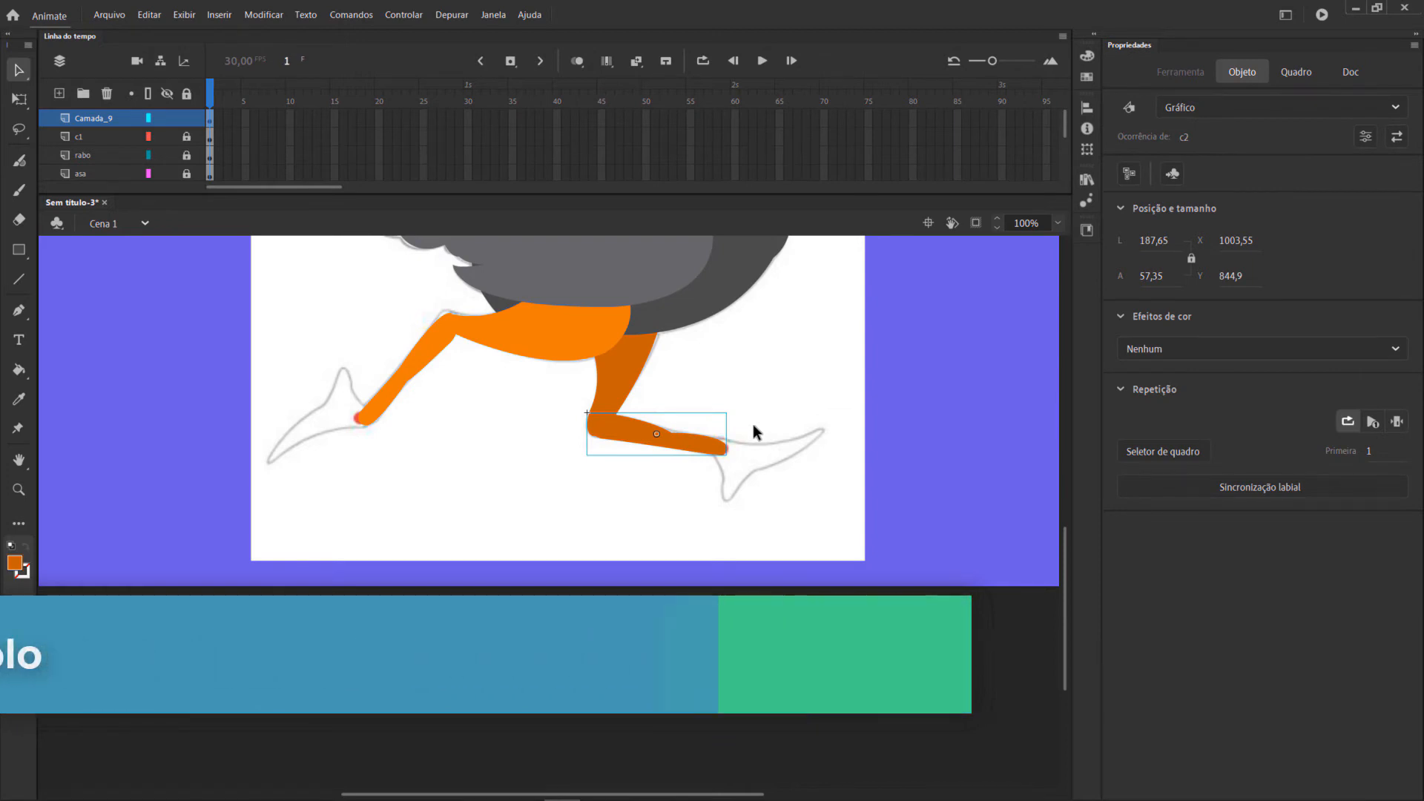
Move the c2 symbol's transformation point to the rear knee joint and rename its layer c2.
{"action": "key", "text": "q"}
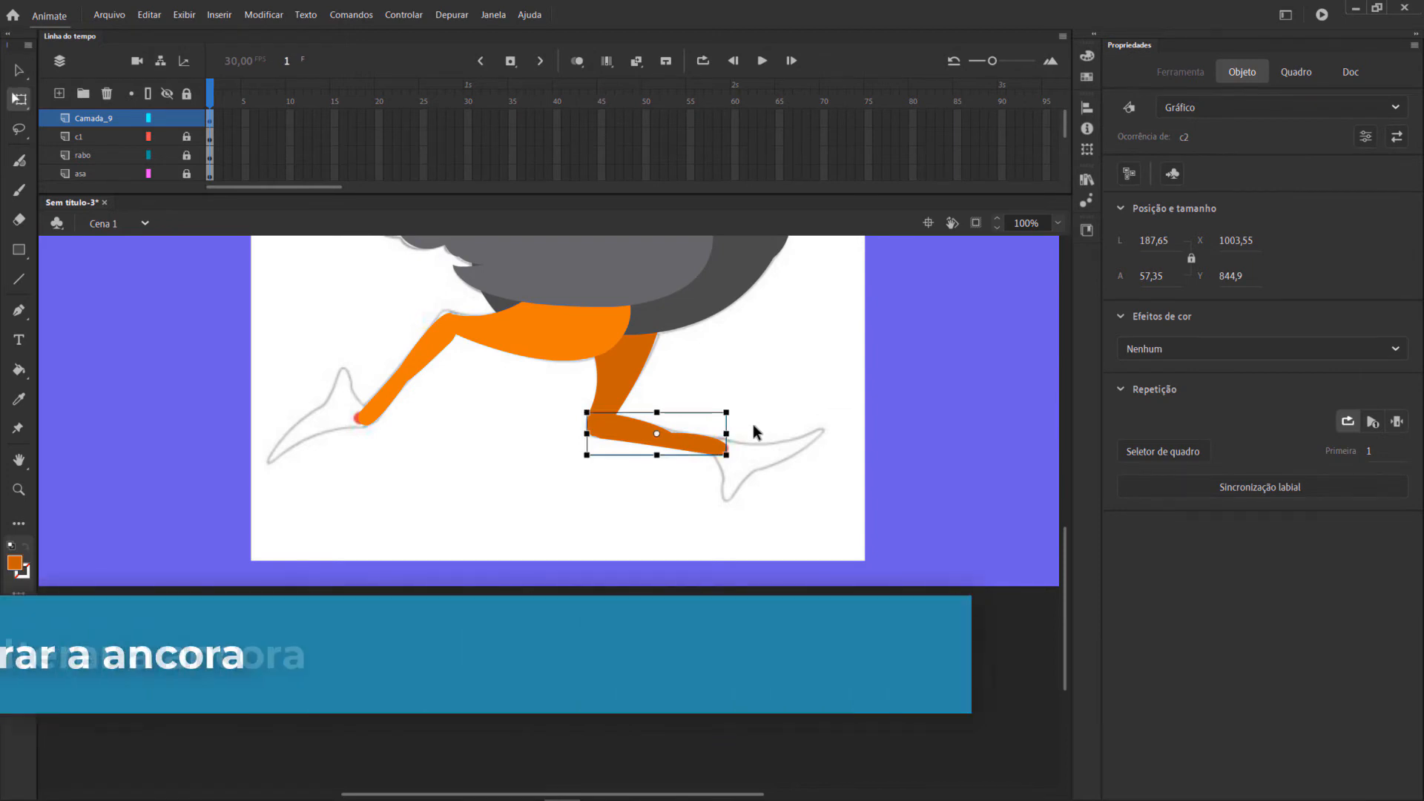
{"action": "left_click_drag", "start_coordinate": [656, 434], "coordinate": [610, 431]}
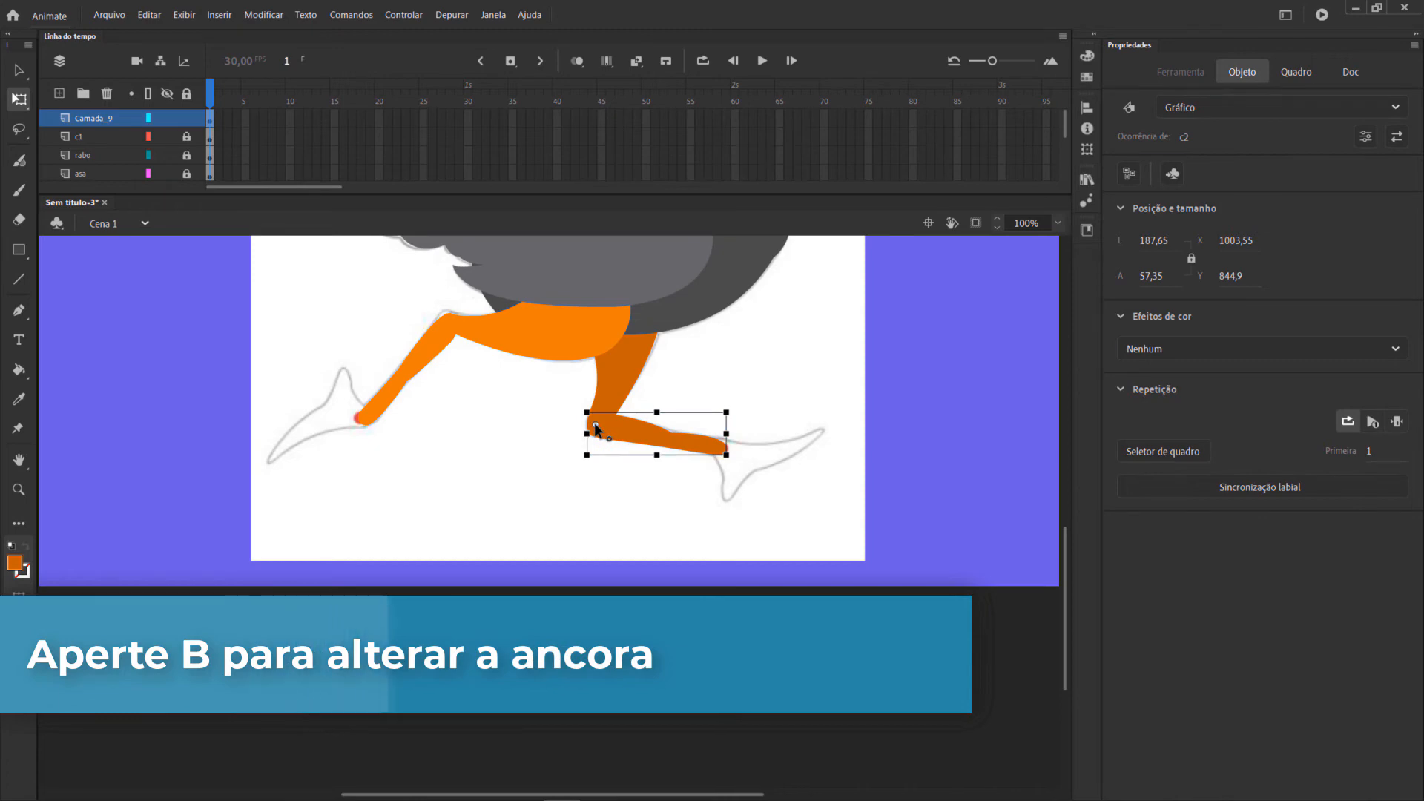
{"action": "left_click", "coordinate": [800, 379]}
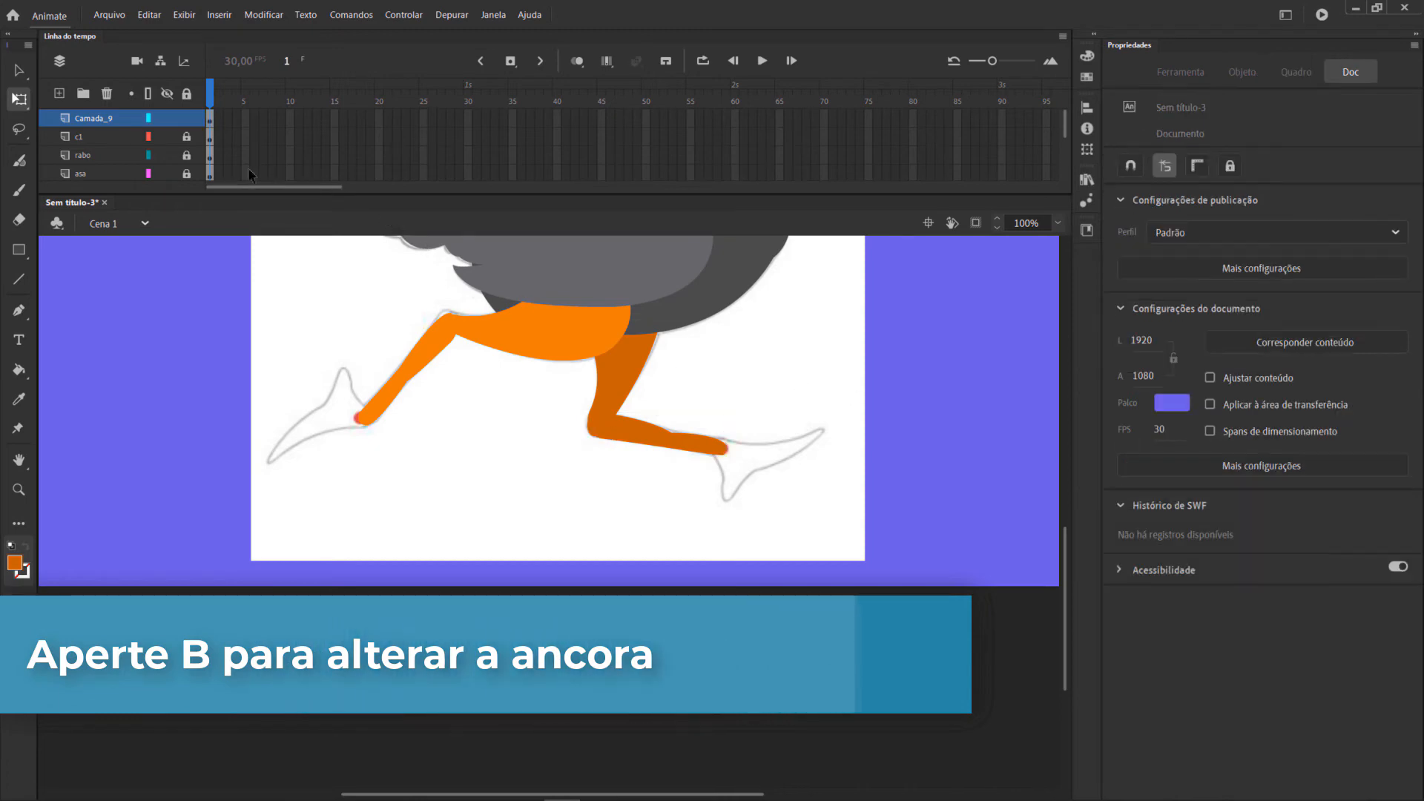
{"action": "double_click", "coordinate": [104, 119]}
{"action": "type", "text": "c"}
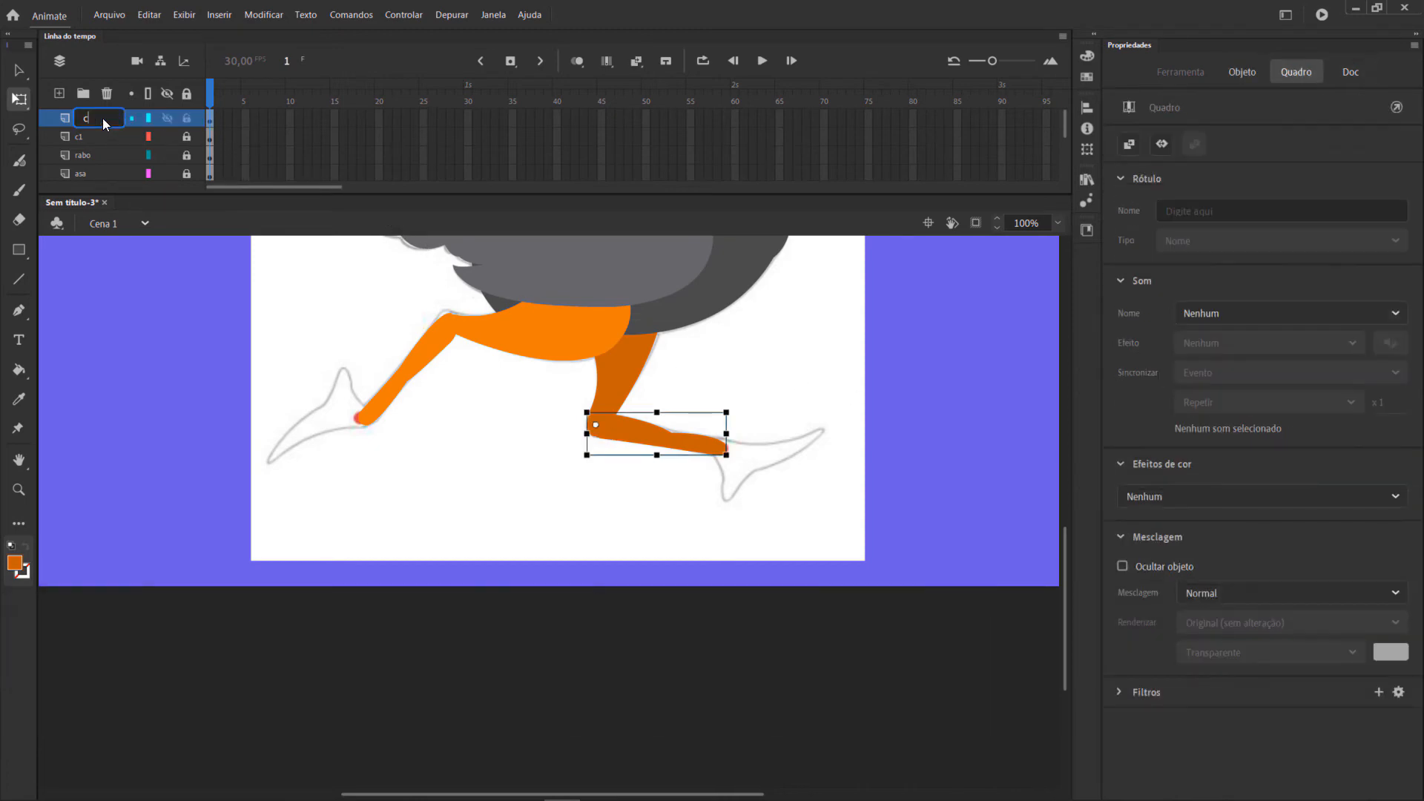
{"action": "key", "text": "Return"}
{"action": "scroll", "coordinate": [867, 437], "scroll_direction": "up", "scroll_amount": 4}
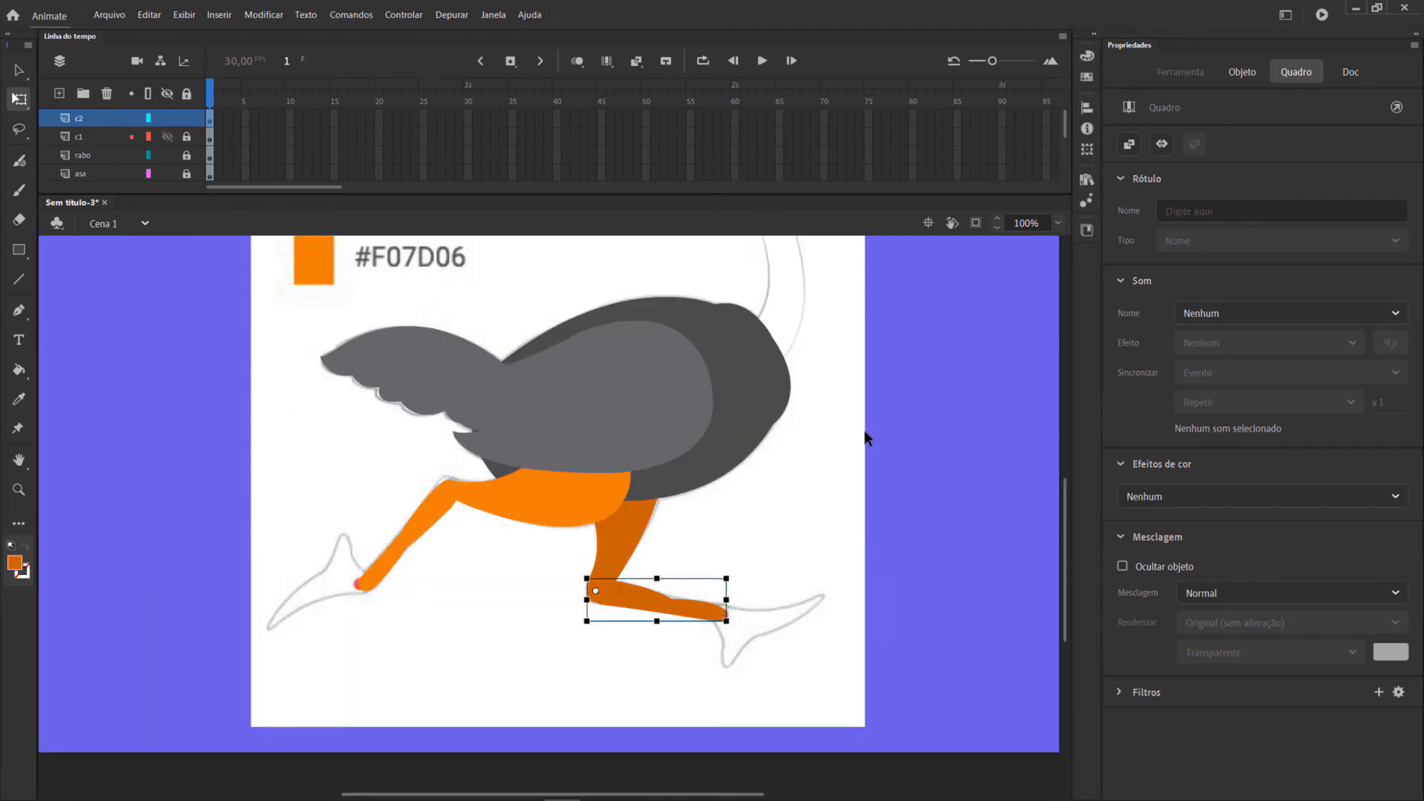
{"action": "scroll", "coordinate": [867, 438], "scroll_direction": "down", "scroll_amount": 4}
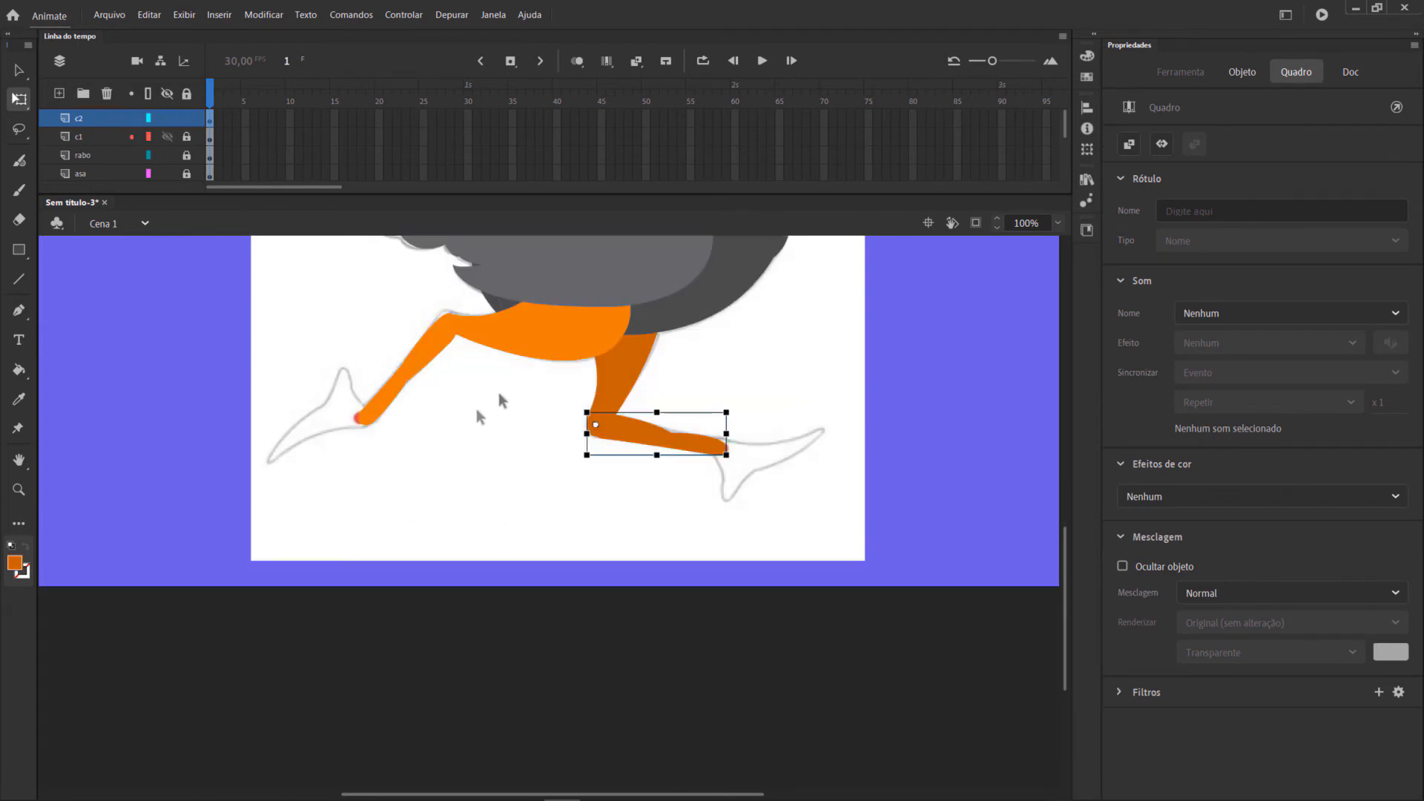
Lock the c2 layer and add a new layer named pe above it.
{"action": "left_click", "coordinate": [20, 312]}
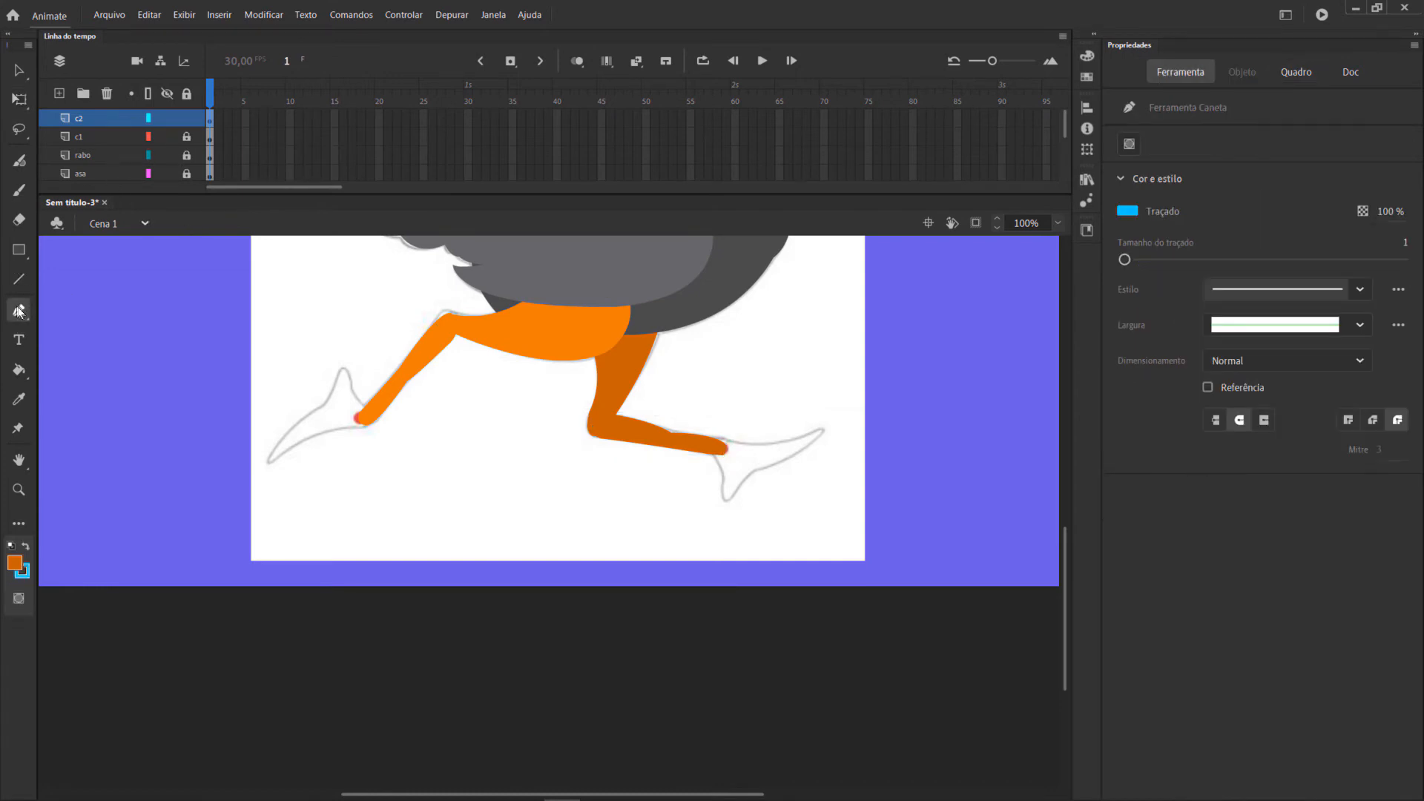
{"action": "left_click", "coordinate": [184, 122]}
{"action": "left_click", "coordinate": [59, 93]}
{"action": "double_click", "coordinate": [91, 118]}
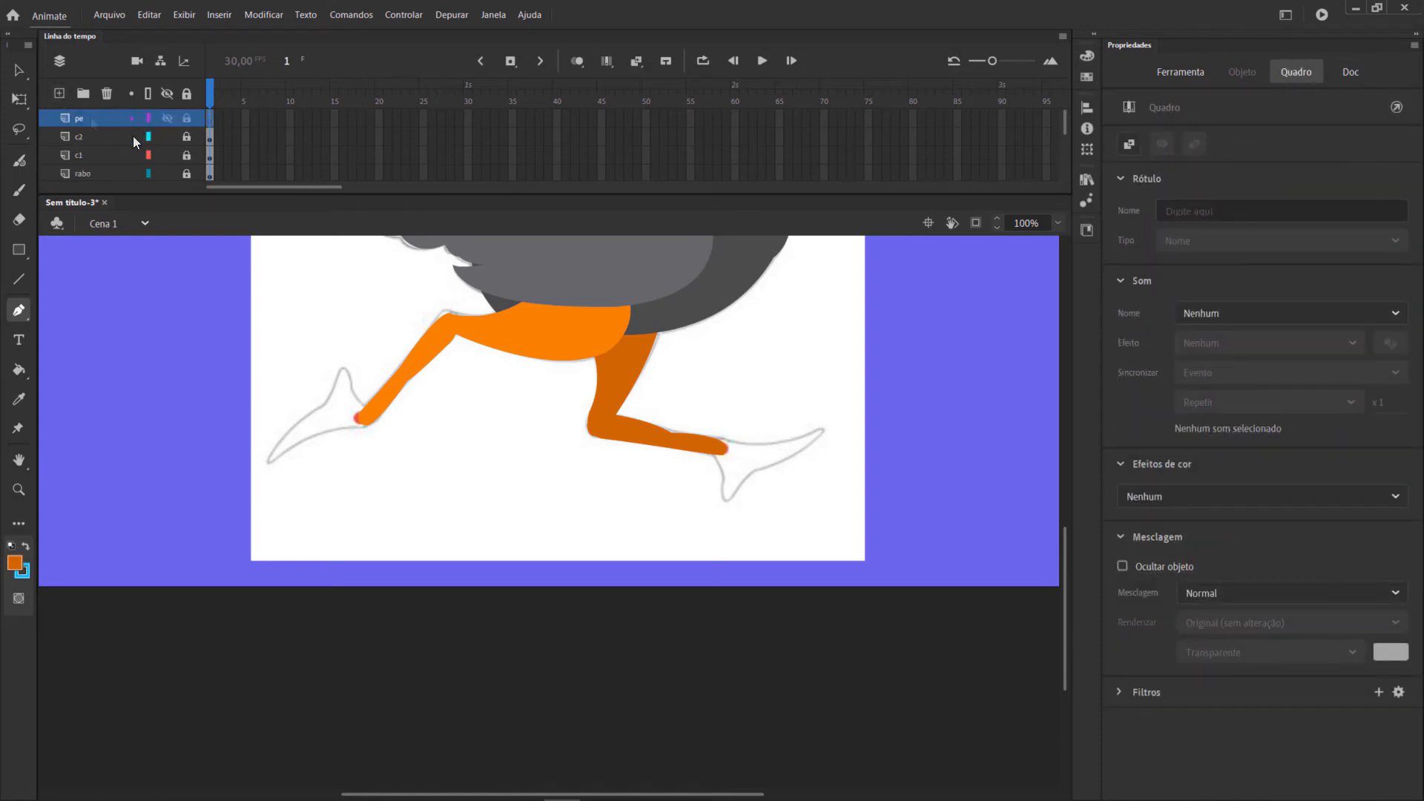
Trace the rear foot from the ankle around both toes with the Pen tool and fill the outline with dark orange.
{"action": "key", "text": "p"}
{"action": "left_click", "coordinate": [731, 442]}
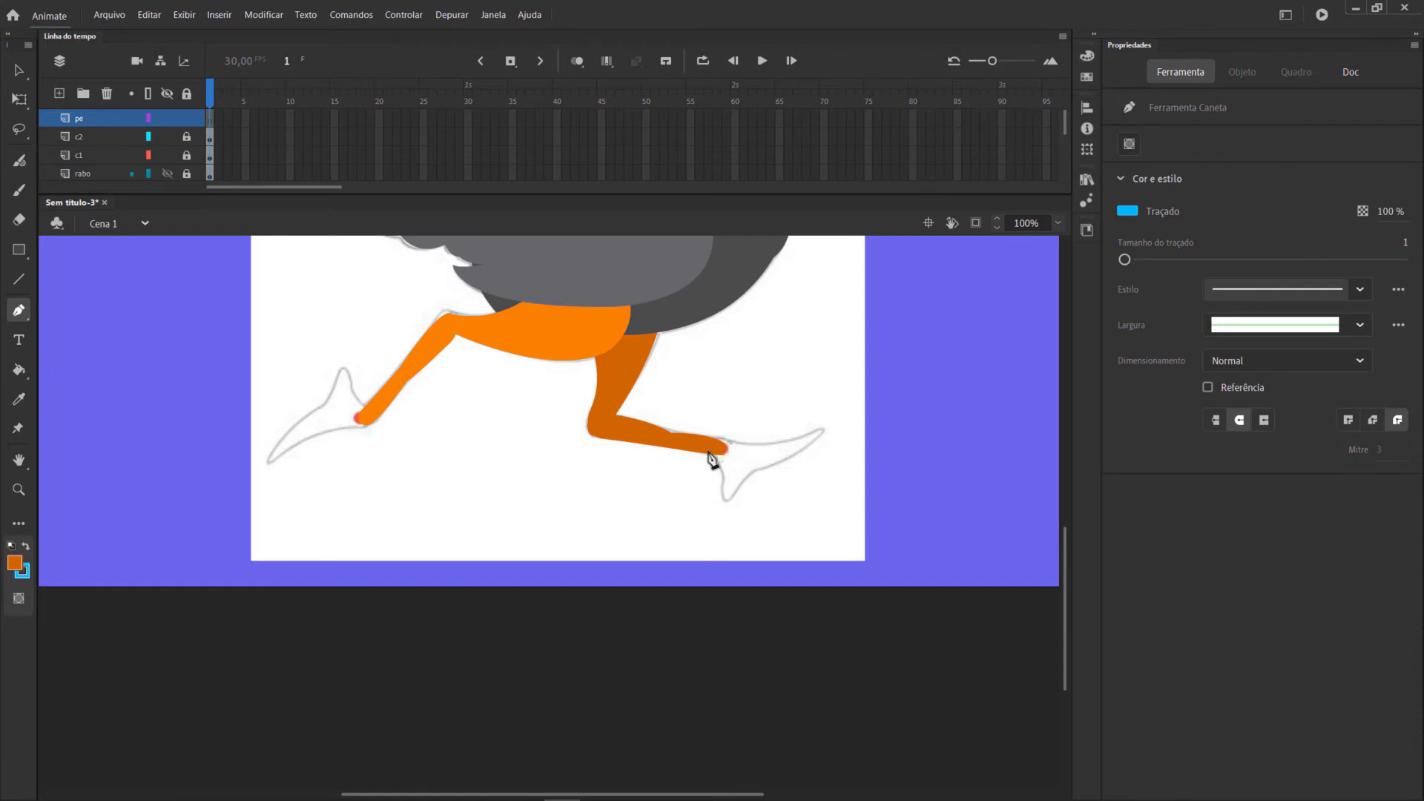
{"action": "mouse_move", "coordinate": [721, 490]}
{"action": "left_mouse_down"}
{"action": "mouse_move", "coordinate": [750, 467]}
{"action": "mouse_move", "coordinate": [737, 498]}
{"action": "left_mouse_up"}
{"action": "left_click_drag", "start_coordinate": [826, 430], "coordinate": [705, 424]}
{"action": "left_click", "coordinate": [824, 430]}
{"action": "left_click", "coordinate": [813, 430]}
{"action": "key", "text": "k"}
{"action": "left_click", "coordinate": [725, 474]}
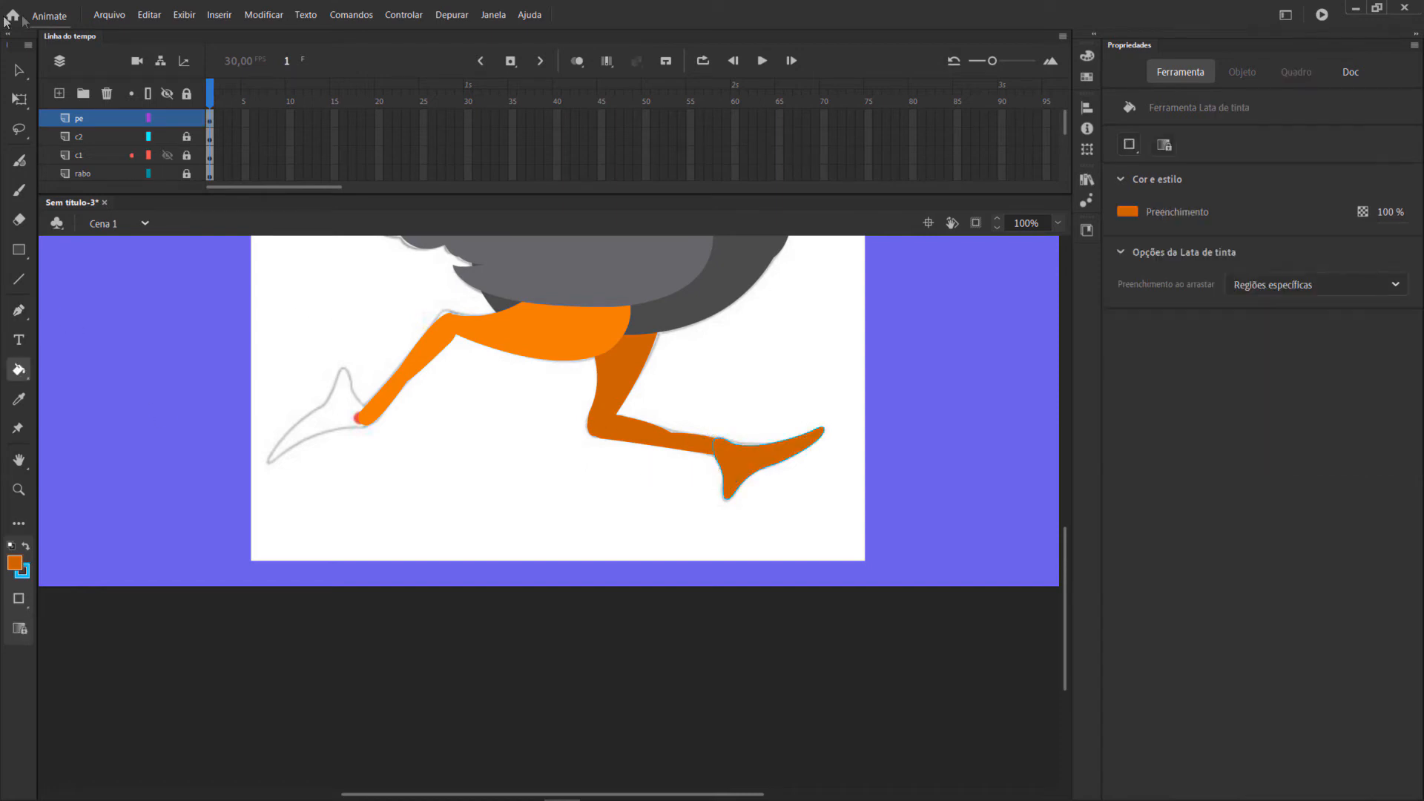
Remove the rear foot's blue stroke and convert the shape into a graphic symbol named pe.
{"action": "left_click", "coordinate": [20, 71]}
{"action": "mouse_move", "coordinate": [859, 390]}
{"action": "left_mouse_down"}
{"action": "mouse_move", "coordinate": [779, 509]}
{"action": "mouse_move", "coordinate": [690, 558]}
{"action": "left_mouse_up"}
{"action": "left_click", "coordinate": [1129, 349]}
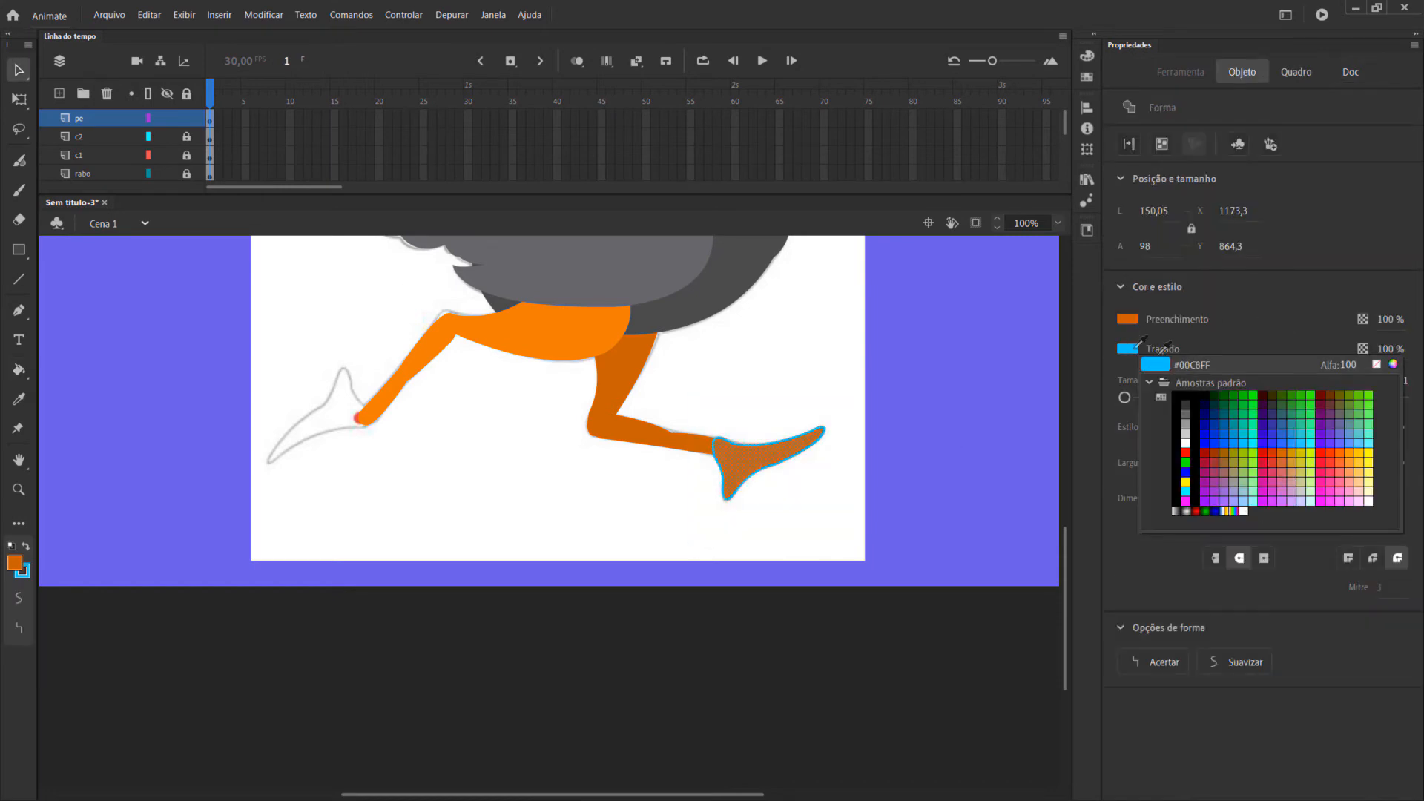
{"action": "left_click", "coordinate": [1377, 365]}
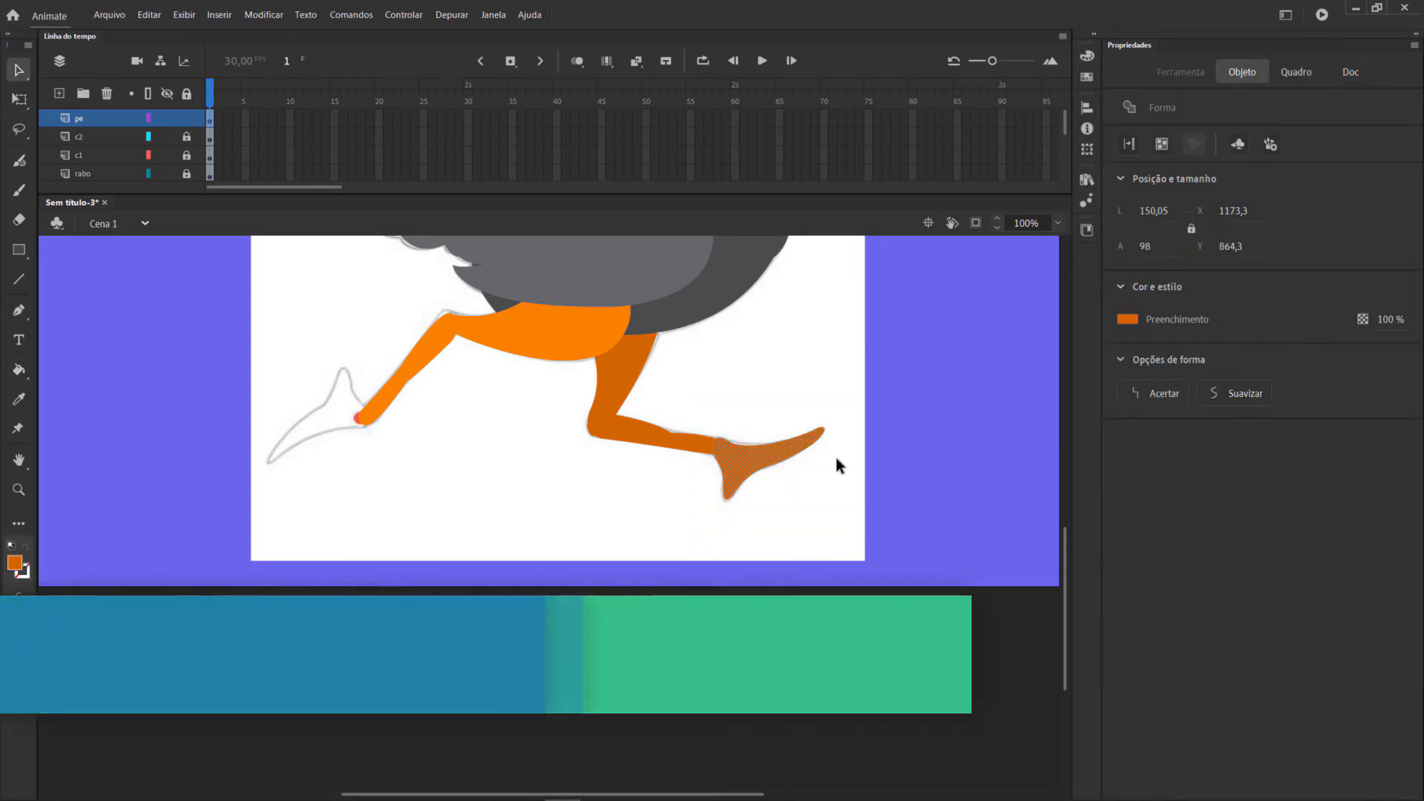
{"action": "key", "text": "F8"}
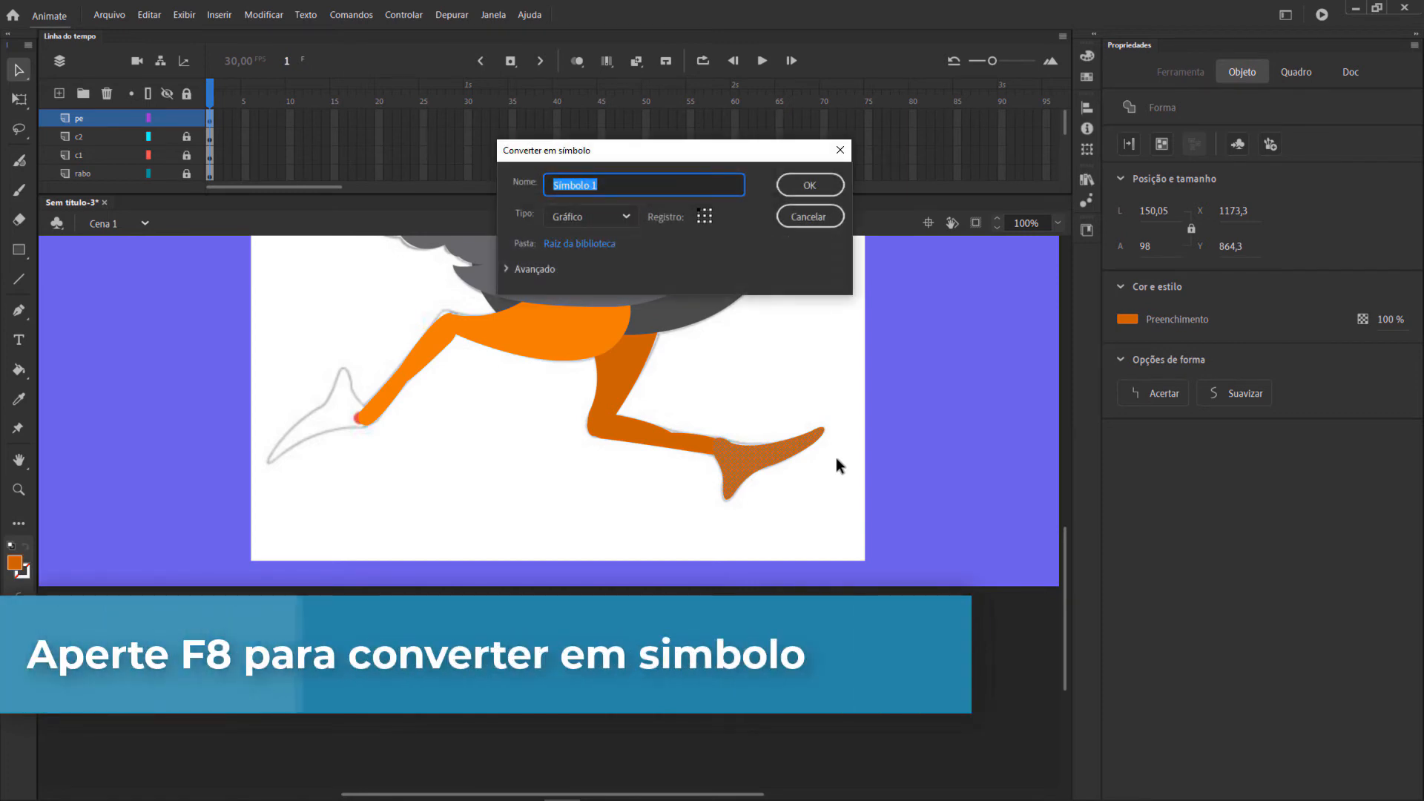
{"action": "type", "text": "pe"}
{"action": "key", "text": "Return"}
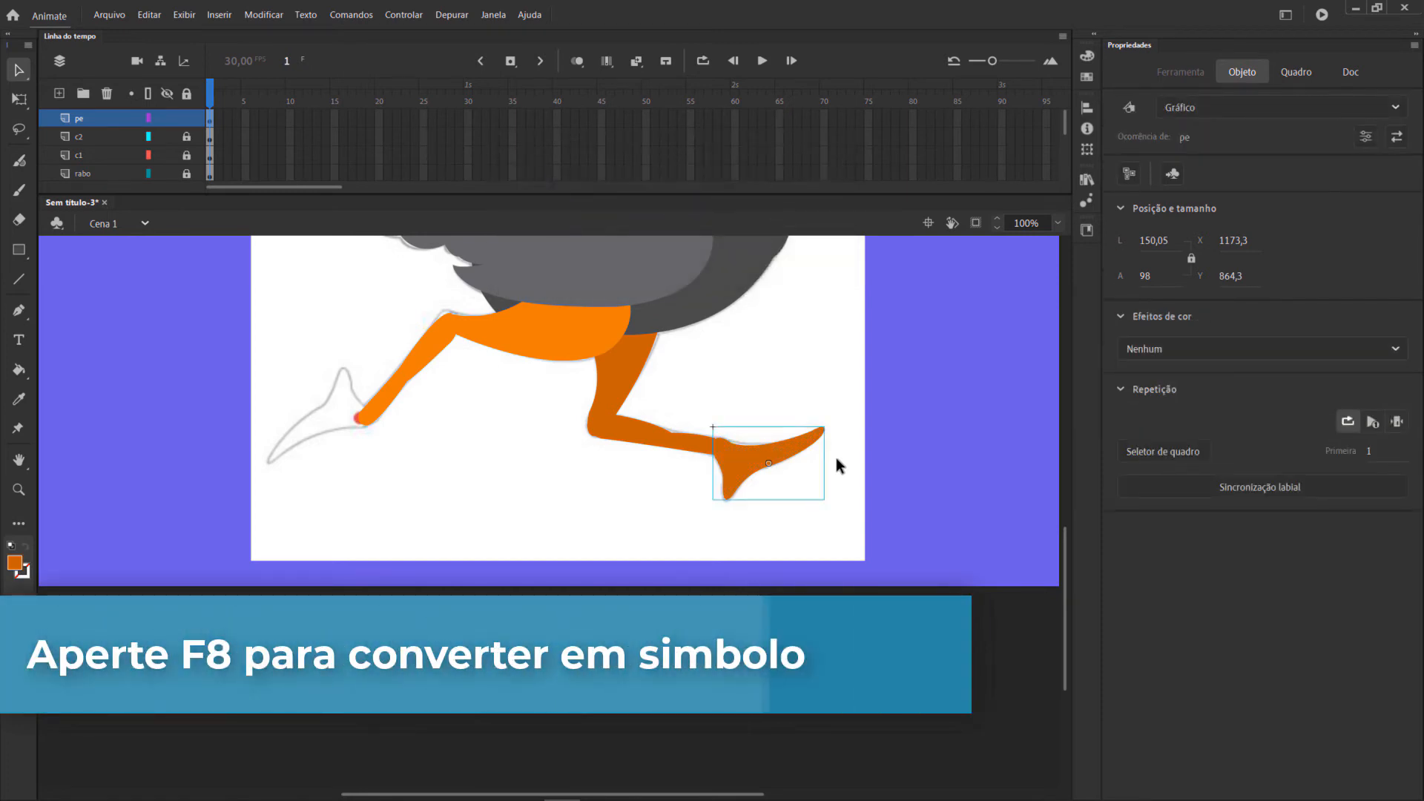
Place the pe symbol's transformation point at the ankle and slightly shift and rotate the foot to X 1171,95 and Y 865,4.
{"action": "key", "text": "Left"}
{"action": "key", "text": "Down"}
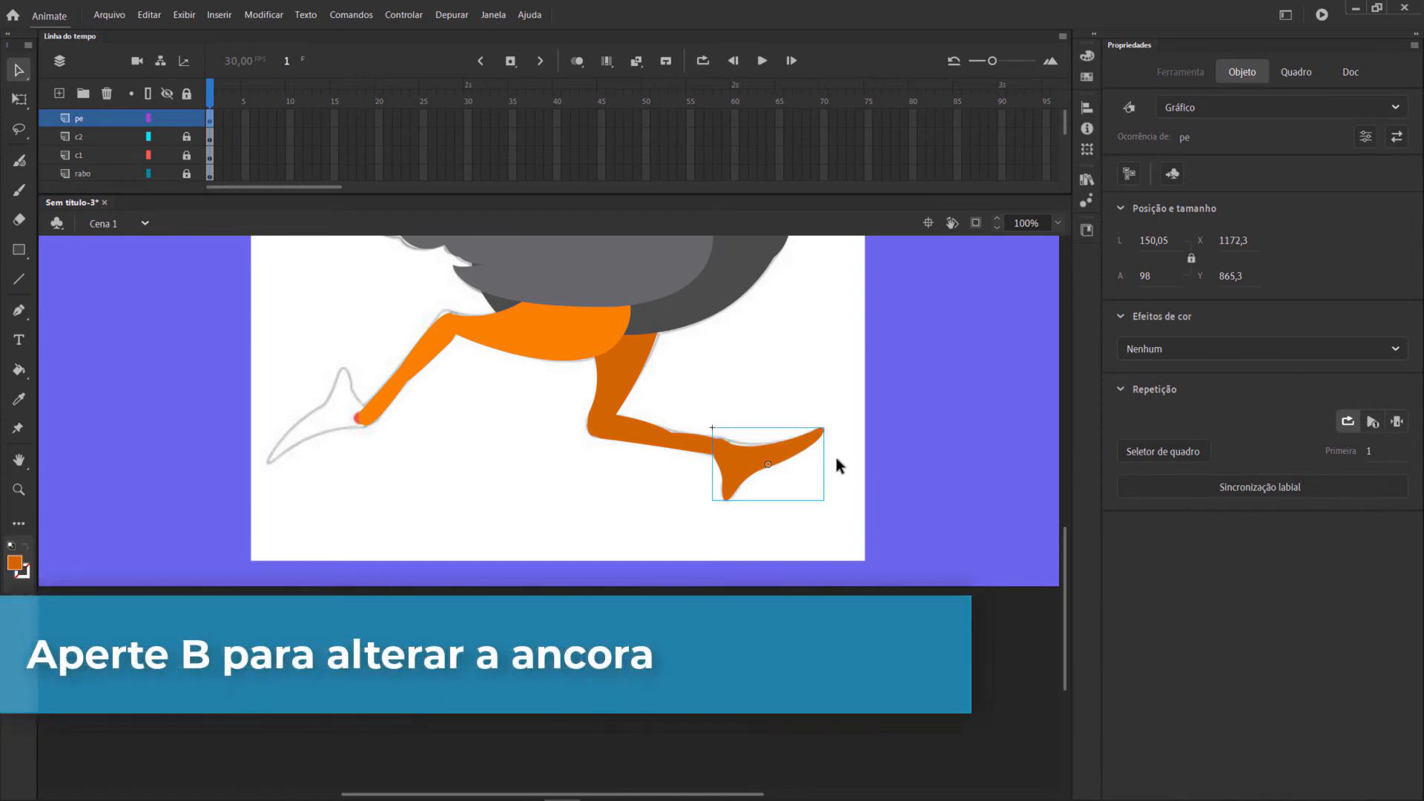
{"action": "key", "text": "q"}
{"action": "left_click_drag", "start_coordinate": [768, 464], "coordinate": [718, 446]}
{"action": "left_click_drag", "start_coordinate": [832, 394], "coordinate": [859, 416]}
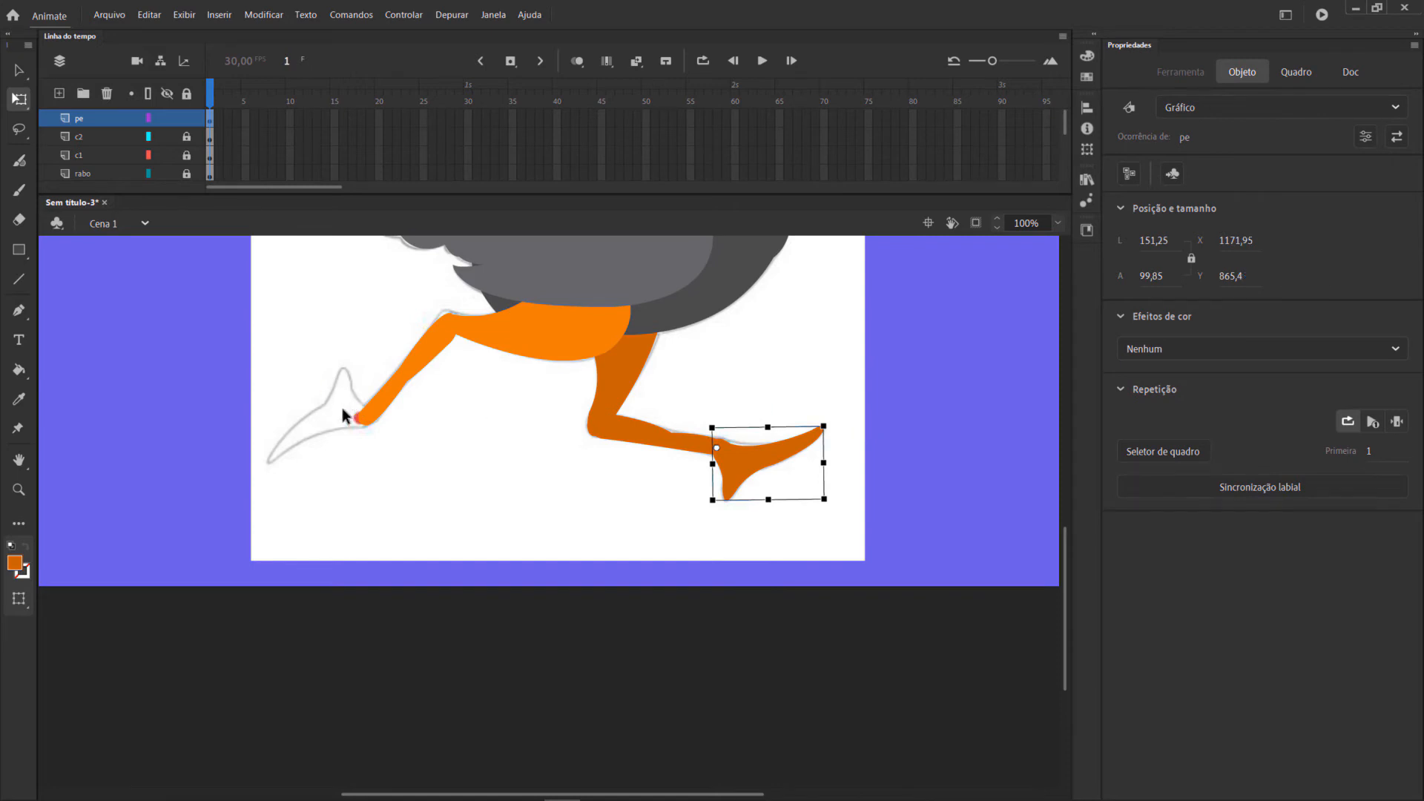
Lock the pe layer, add a new layer above it and set the fill colour to #F07D06.
{"action": "left_click", "coordinate": [187, 118]}
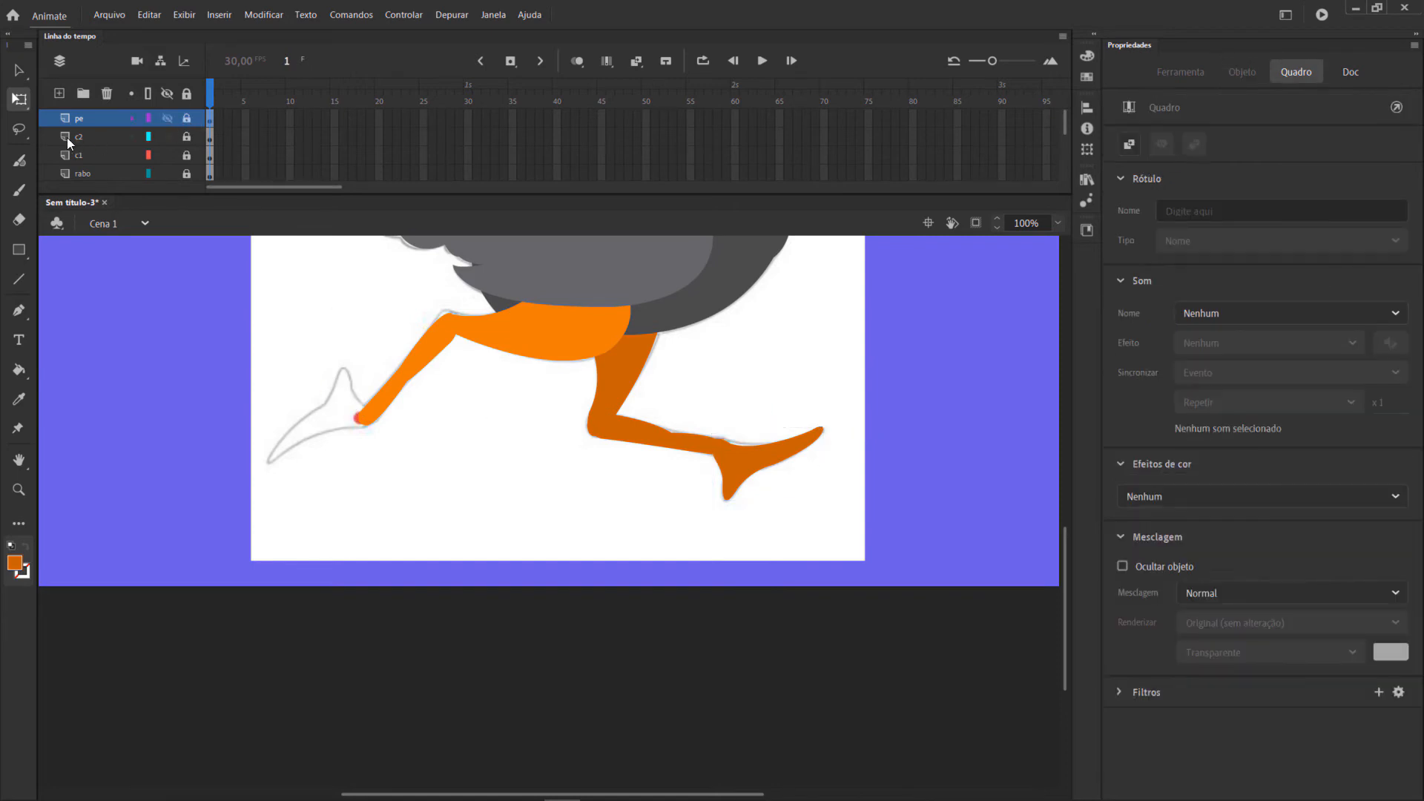
{"action": "left_click", "coordinate": [59, 94]}
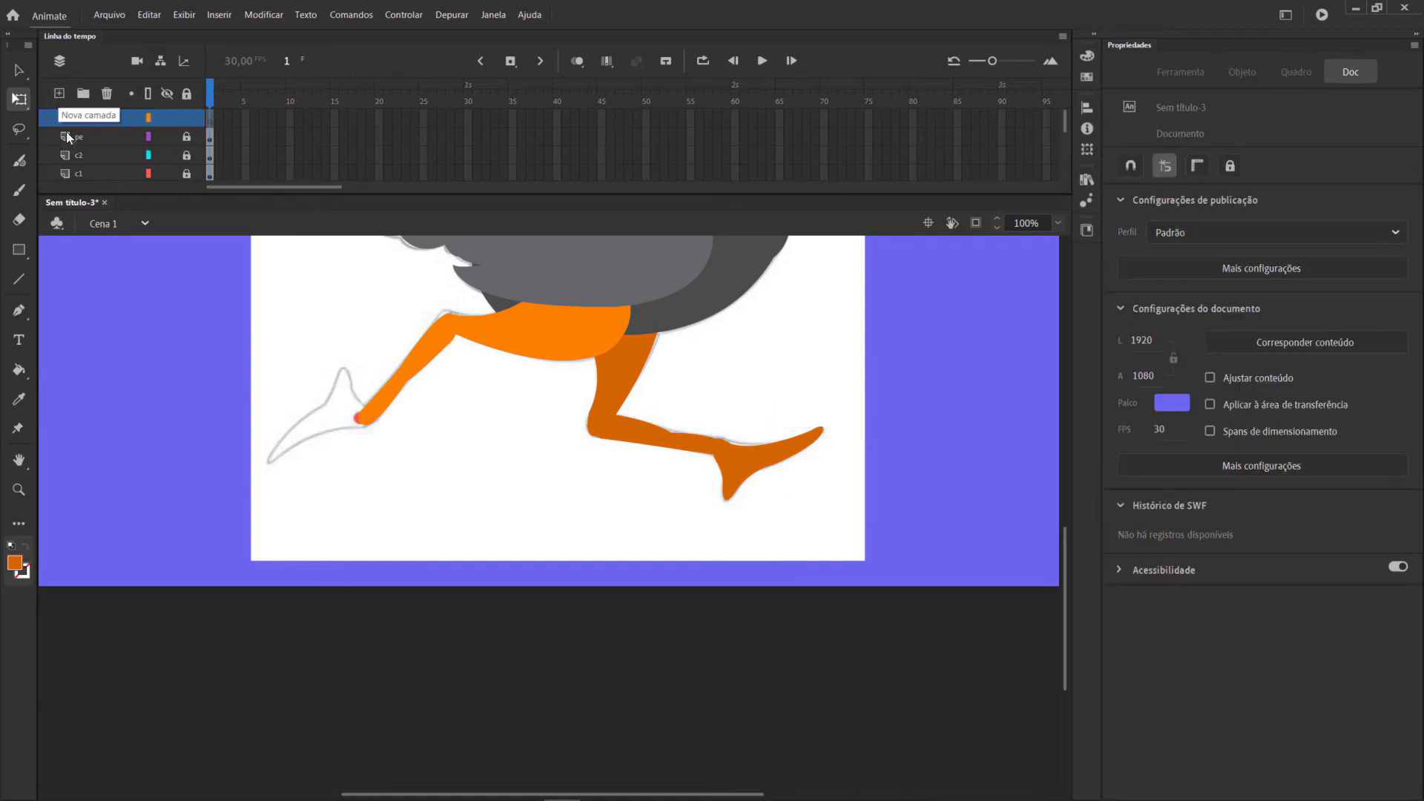
{"action": "scroll", "coordinate": [132, 445], "scroll_direction": "up", "scroll_amount": 5}
{"action": "left_click", "coordinate": [22, 564]}
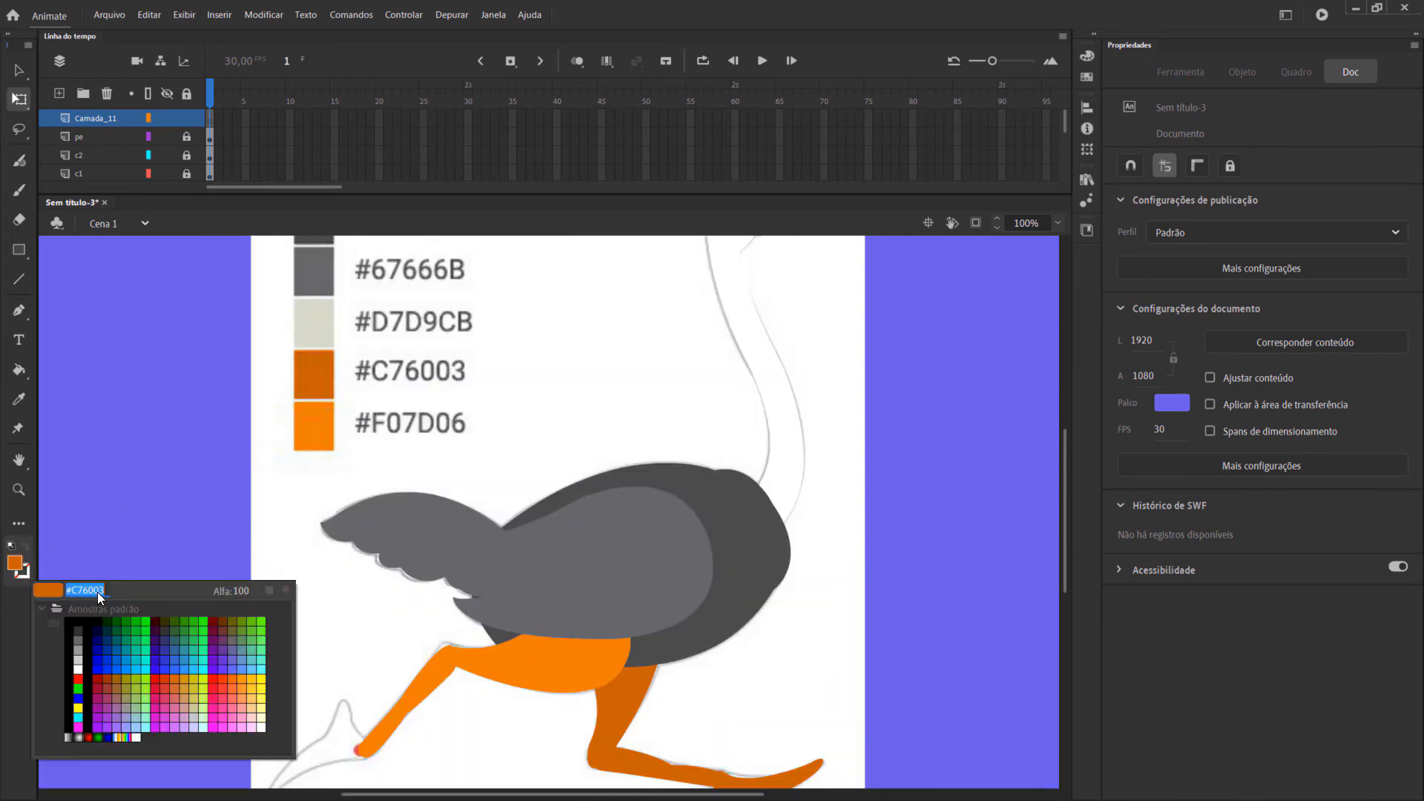
{"action": "type", "text": "F07D06"}
{"action": "key", "text": "Return"}
{"action": "scroll", "coordinate": [198, 519], "scroll_direction": "down", "scroll_amount": 5}
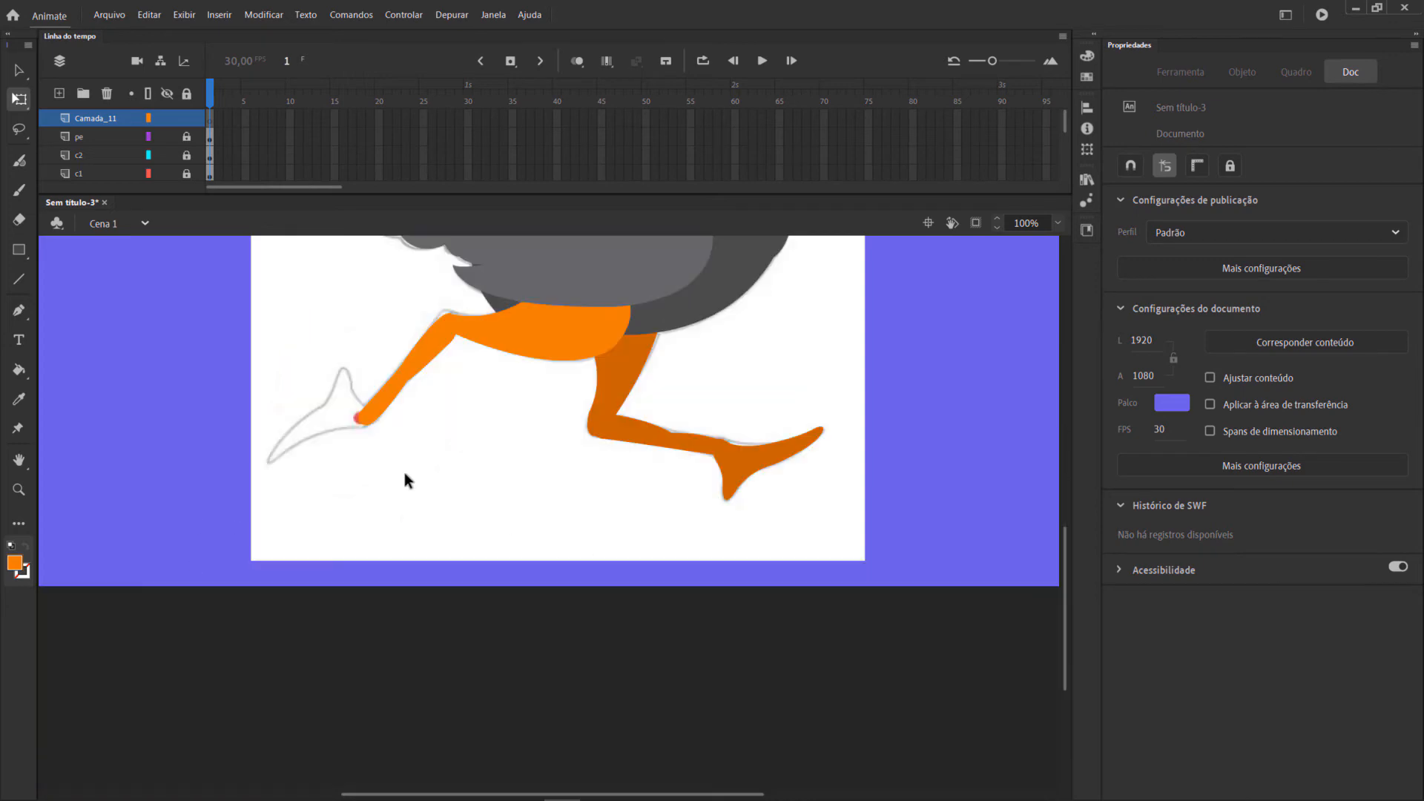
Rename the new layer pe2.
{"action": "double_click", "coordinate": [102, 120]}
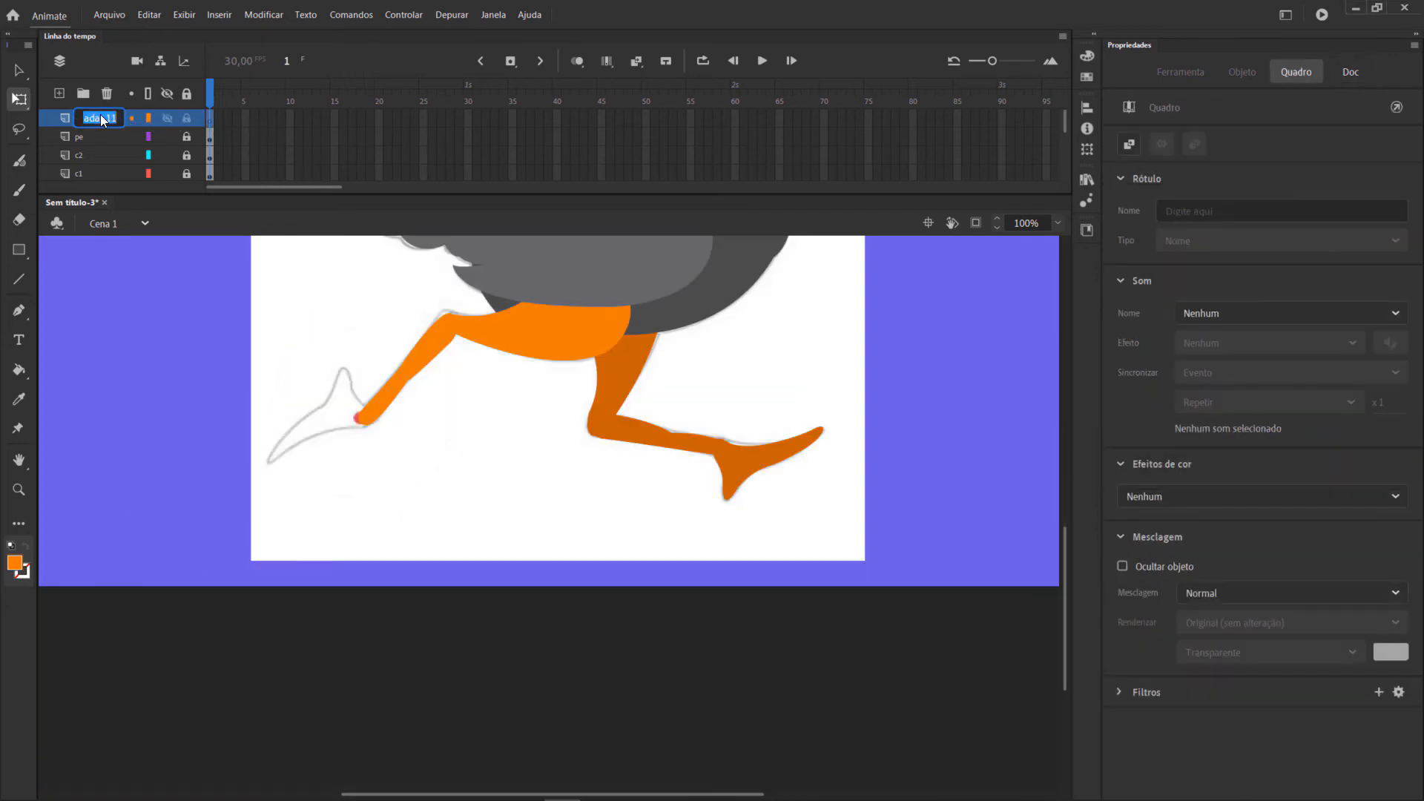
{"action": "type", "text": "pe2"}
{"action": "key", "text": "Return"}
Trace the front foot around both toes and the ankle with the Pen tool and fill the outline with orange.
{"action": "key", "text": "p"}
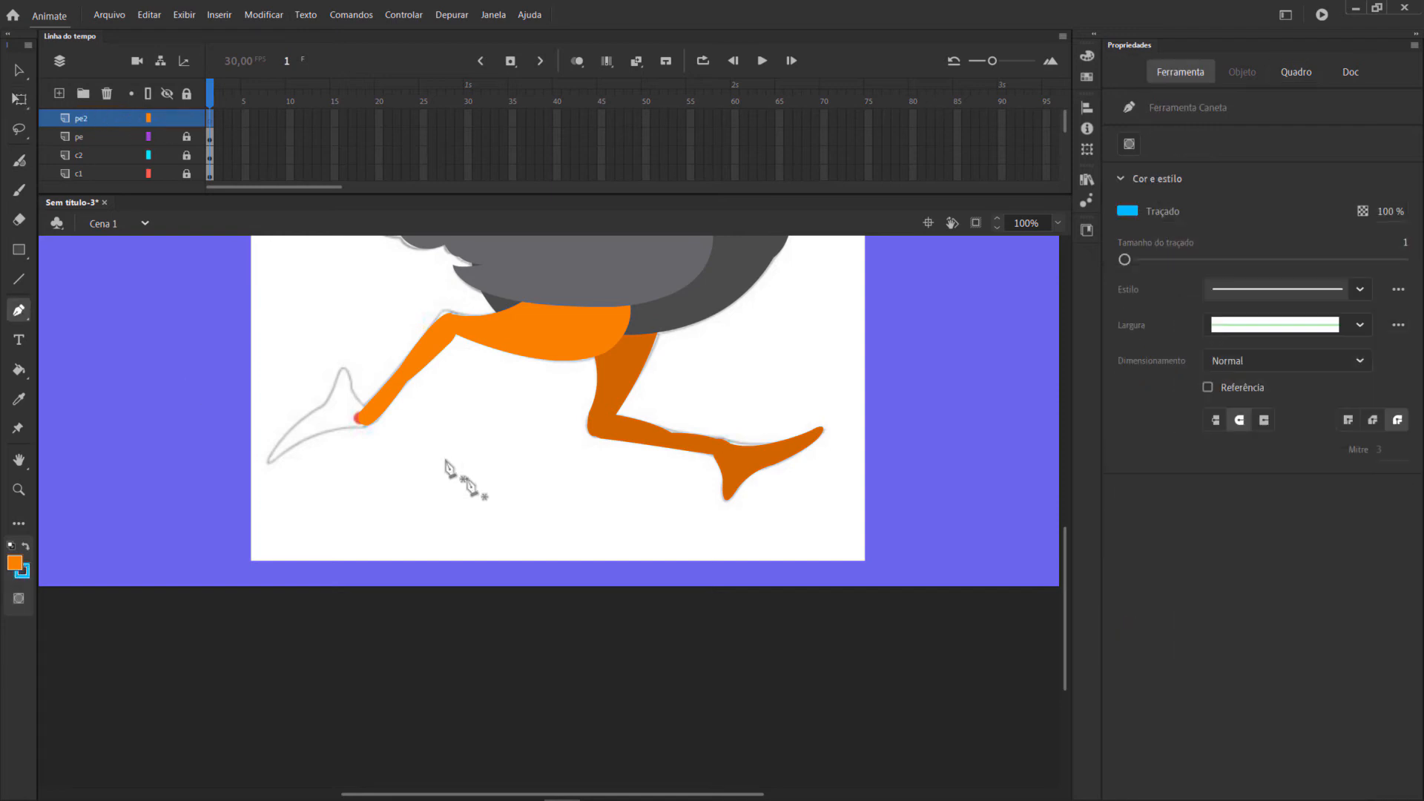
{"action": "left_click", "coordinate": [341, 368]}
{"action": "left_click_drag", "start_coordinate": [324, 408], "coordinate": [312, 415]}
{"action": "left_click_drag", "start_coordinate": [268, 461], "coordinate": [378, 436]}
{"action": "left_click", "coordinate": [288, 450]}
{"action": "left_click", "coordinate": [353, 430]}
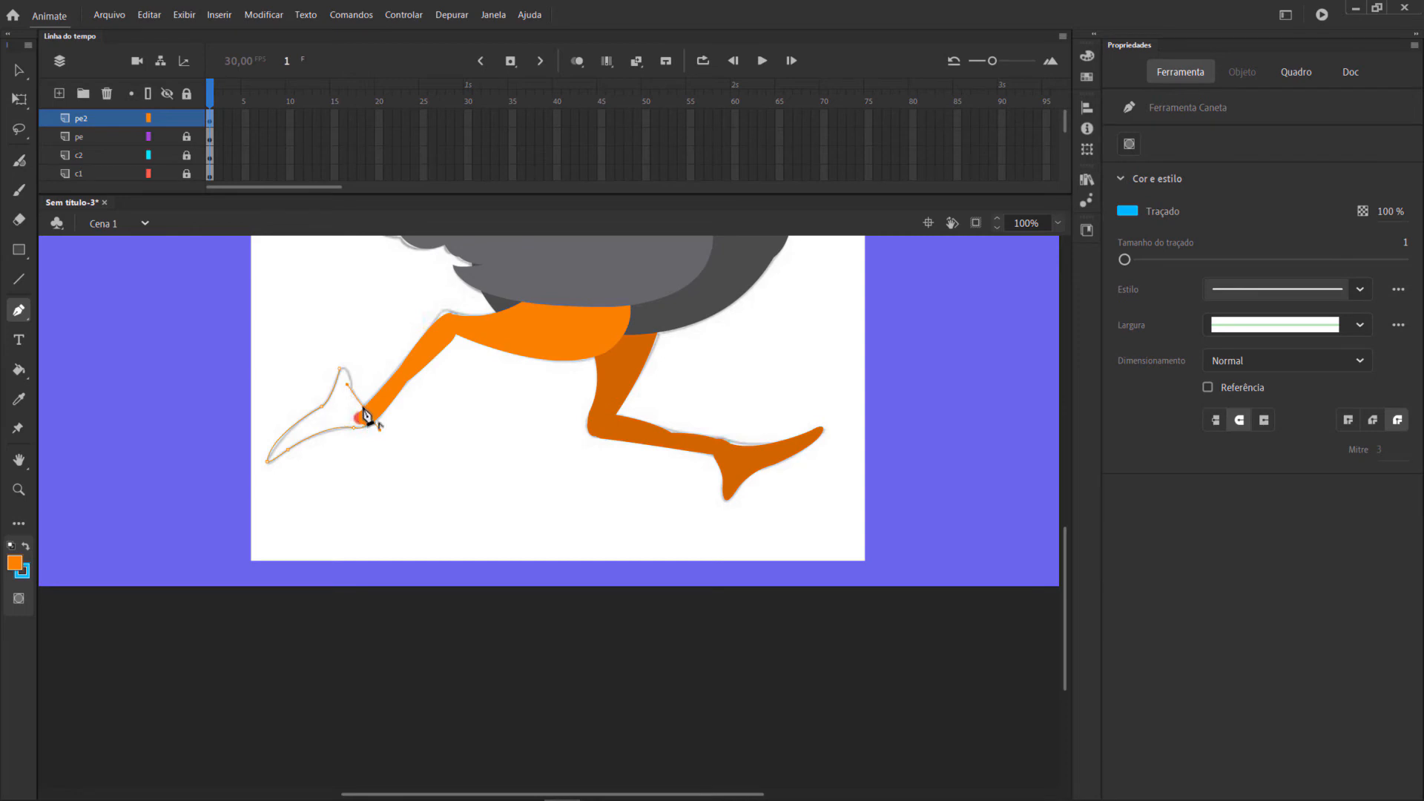
{"action": "left_click", "coordinate": [339, 370]}
{"action": "left_click", "coordinate": [18, 368]}
{"action": "left_click", "coordinate": [324, 427]}
Select the whole front foot shape and remove its stroke colour.
{"action": "key", "text": "v"}
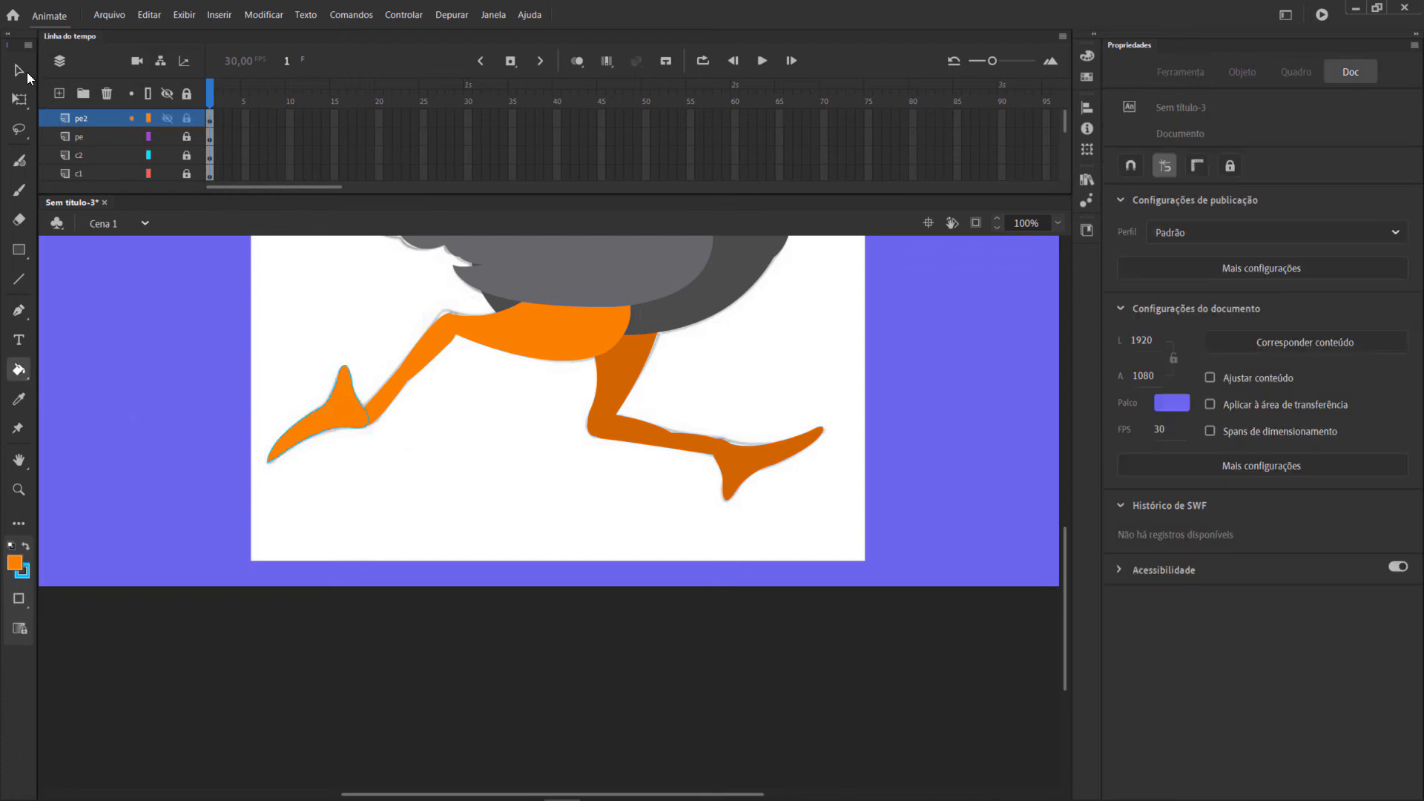
{"action": "left_click_drag", "start_coordinate": [191, 333], "coordinate": [428, 502]}
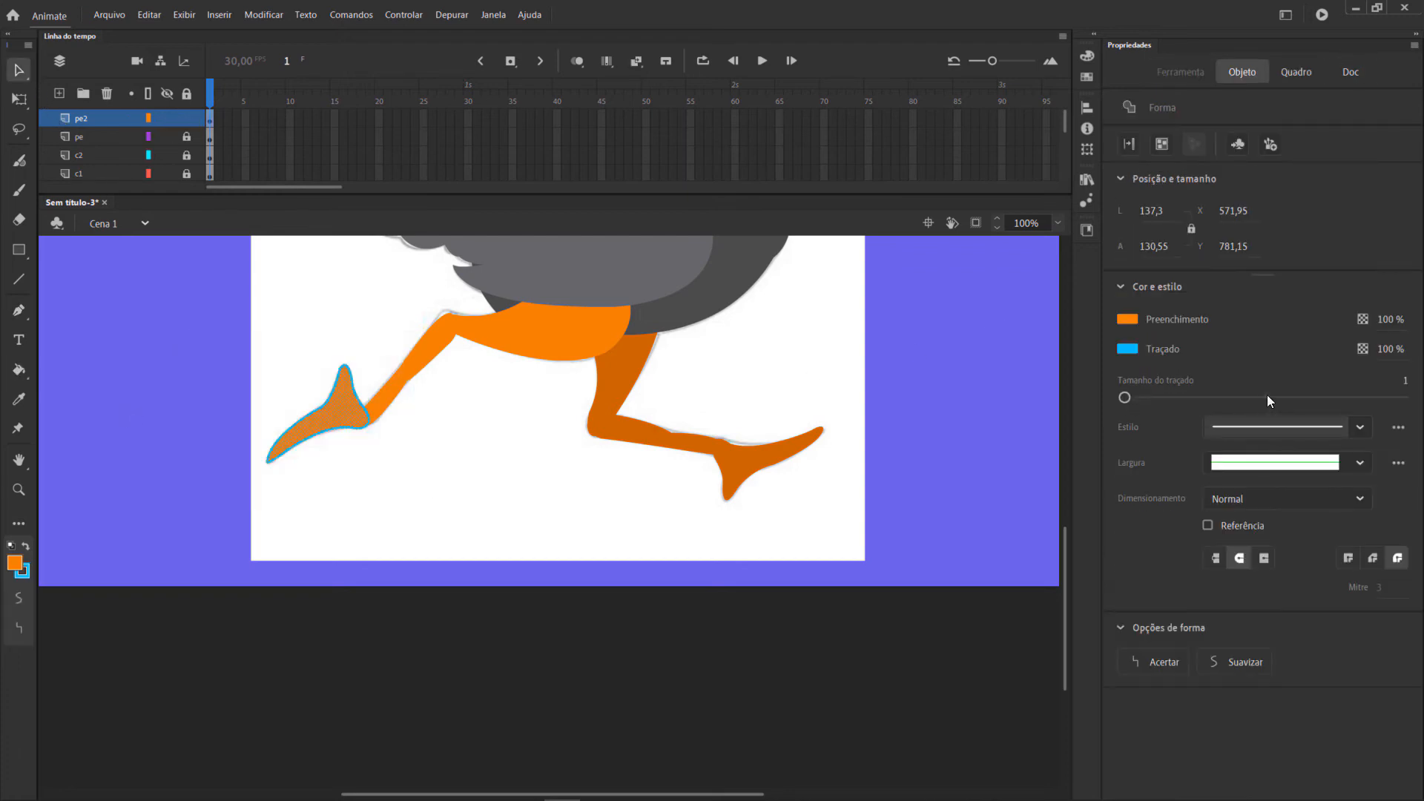
{"action": "left_click", "coordinate": [1127, 349]}
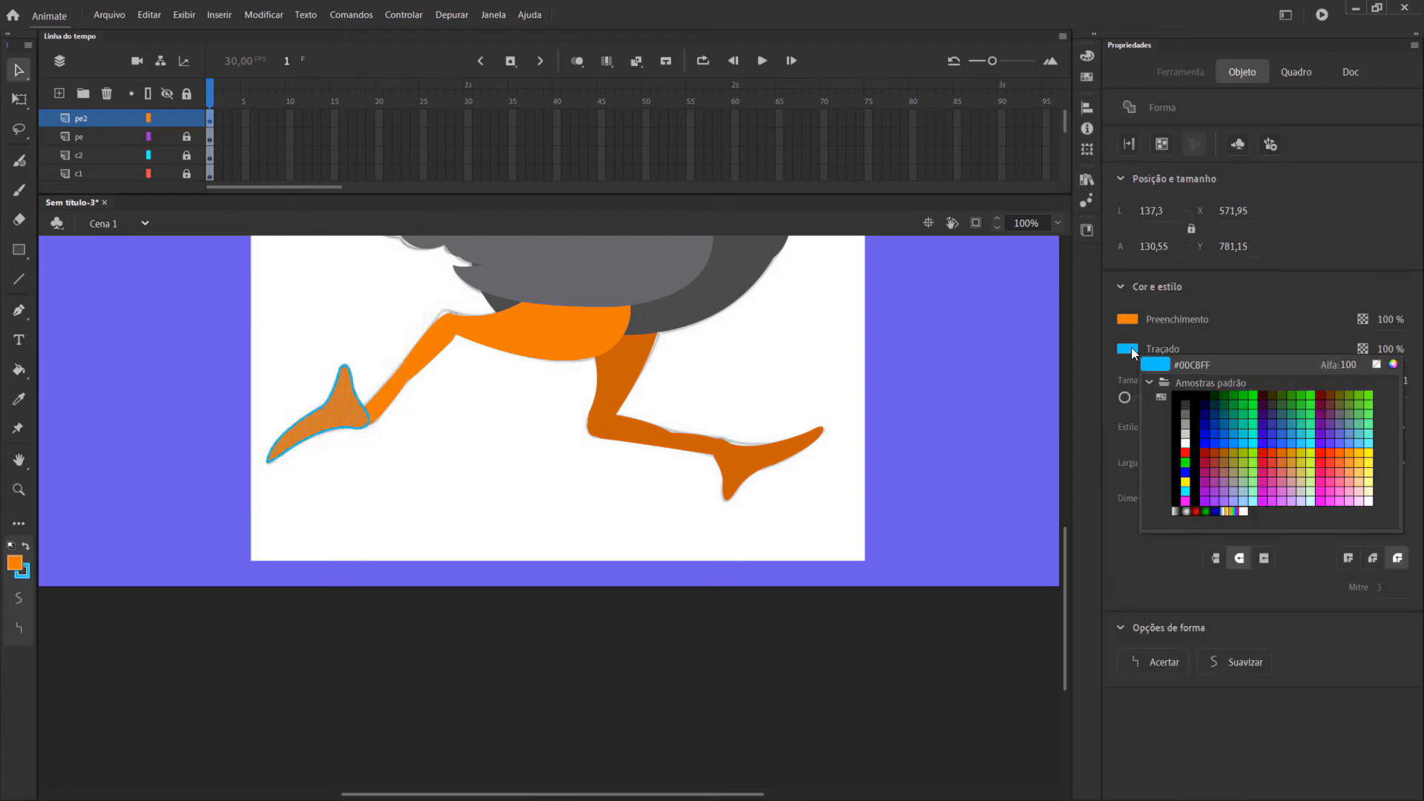
{"action": "left_click", "coordinate": [1377, 364]}
Convert the front foot into a graphic symbol named pe2 and place its transformation point at the ankle.
{"action": "key", "text": "F8"}
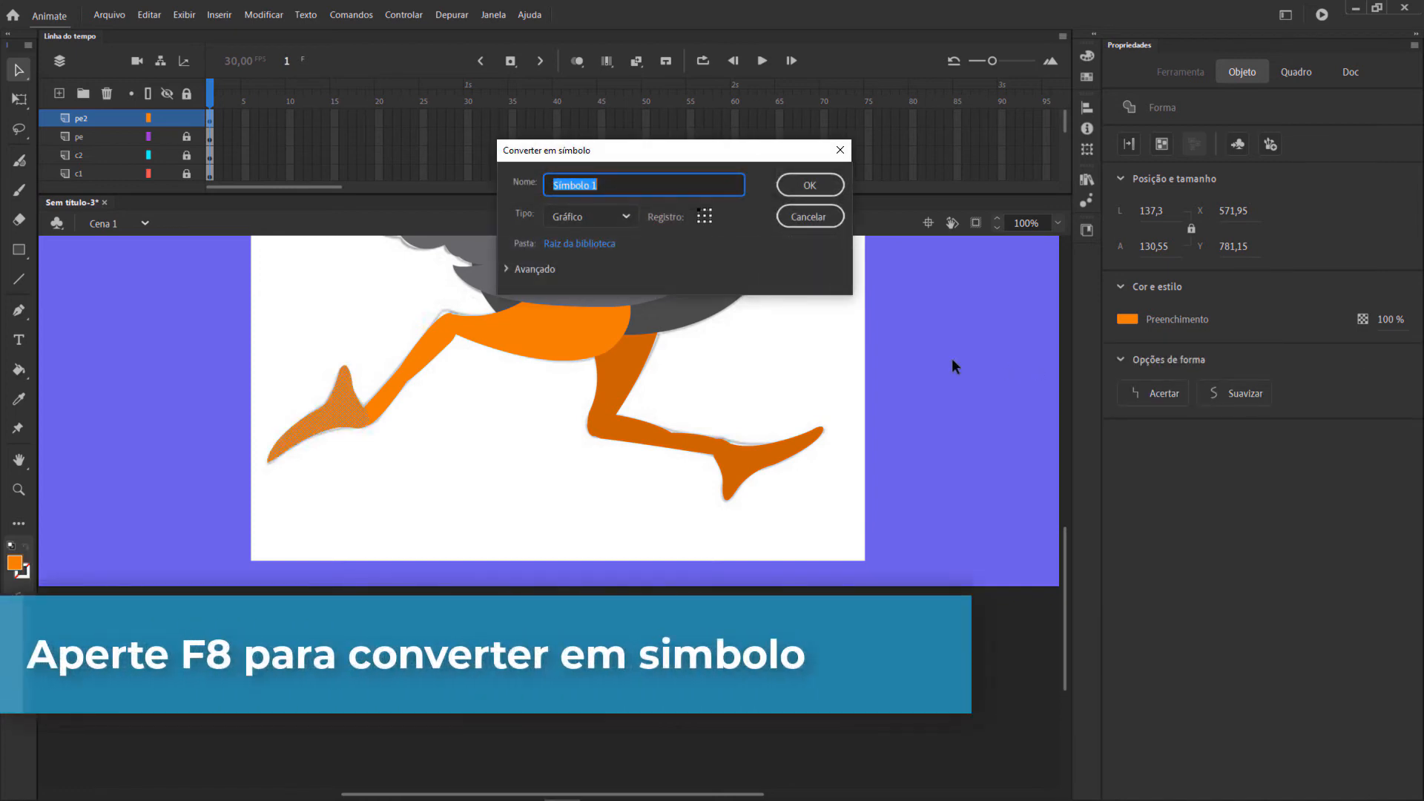
{"action": "type", "text": "pe"}
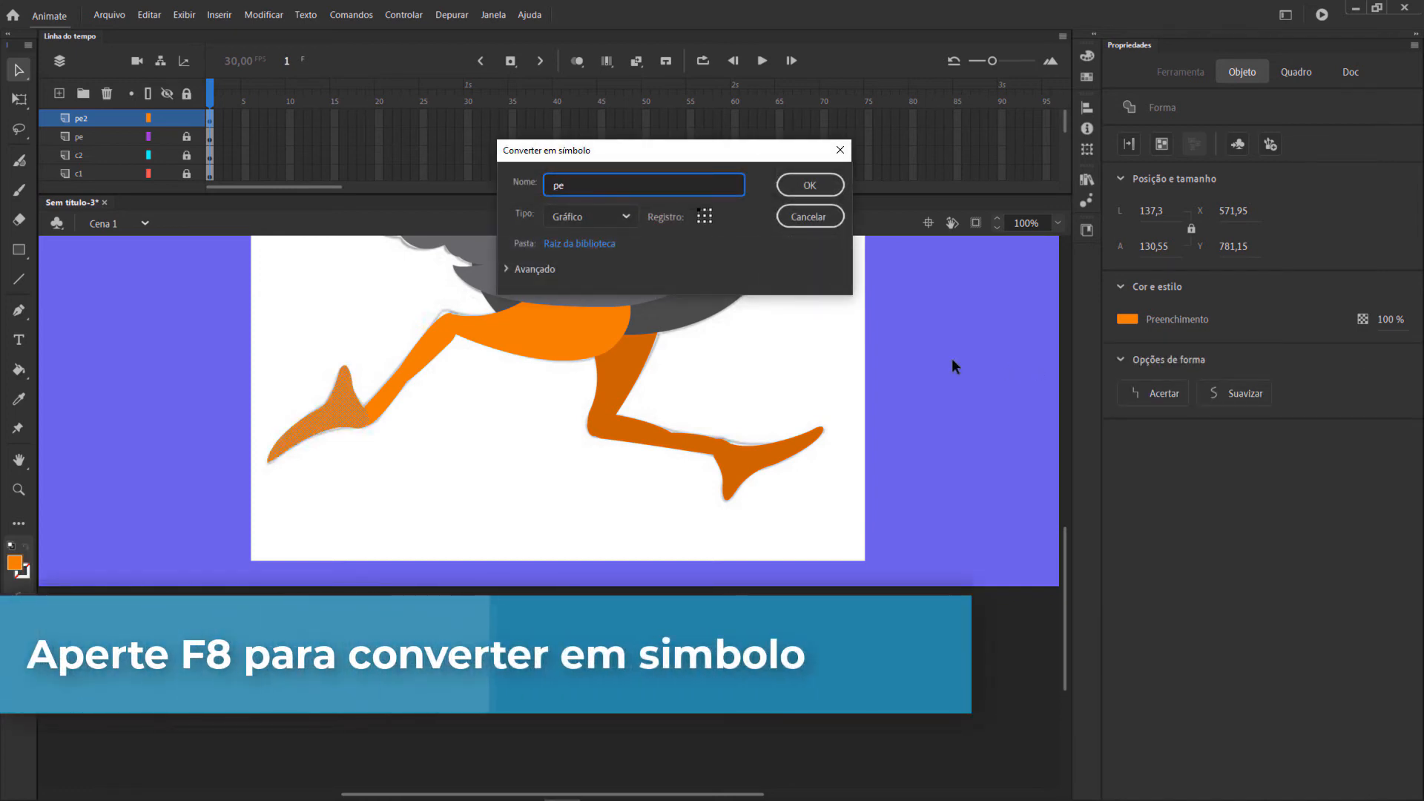
{"action": "type", "text": "2"}
{"action": "key", "text": "Return"}
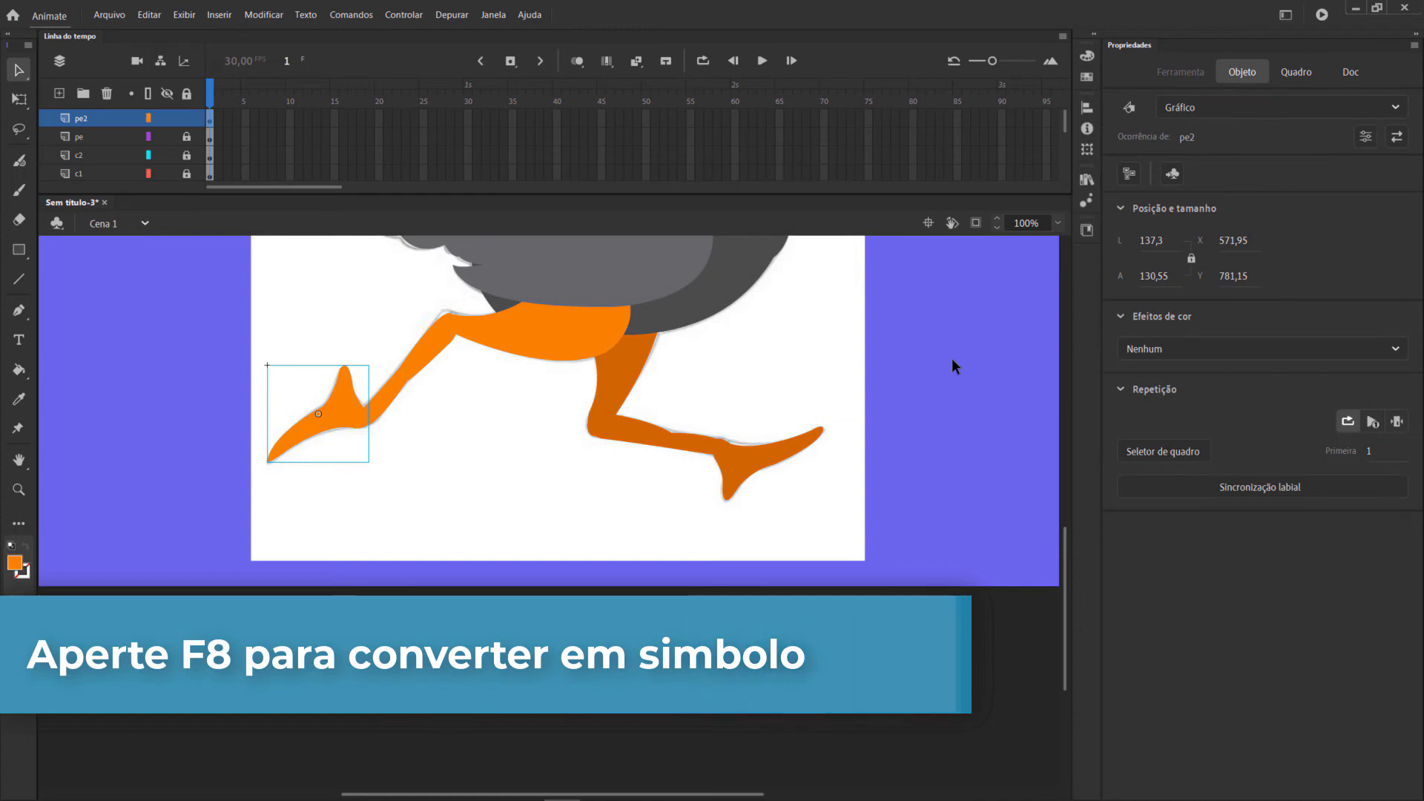
{"action": "key", "text": "q"}
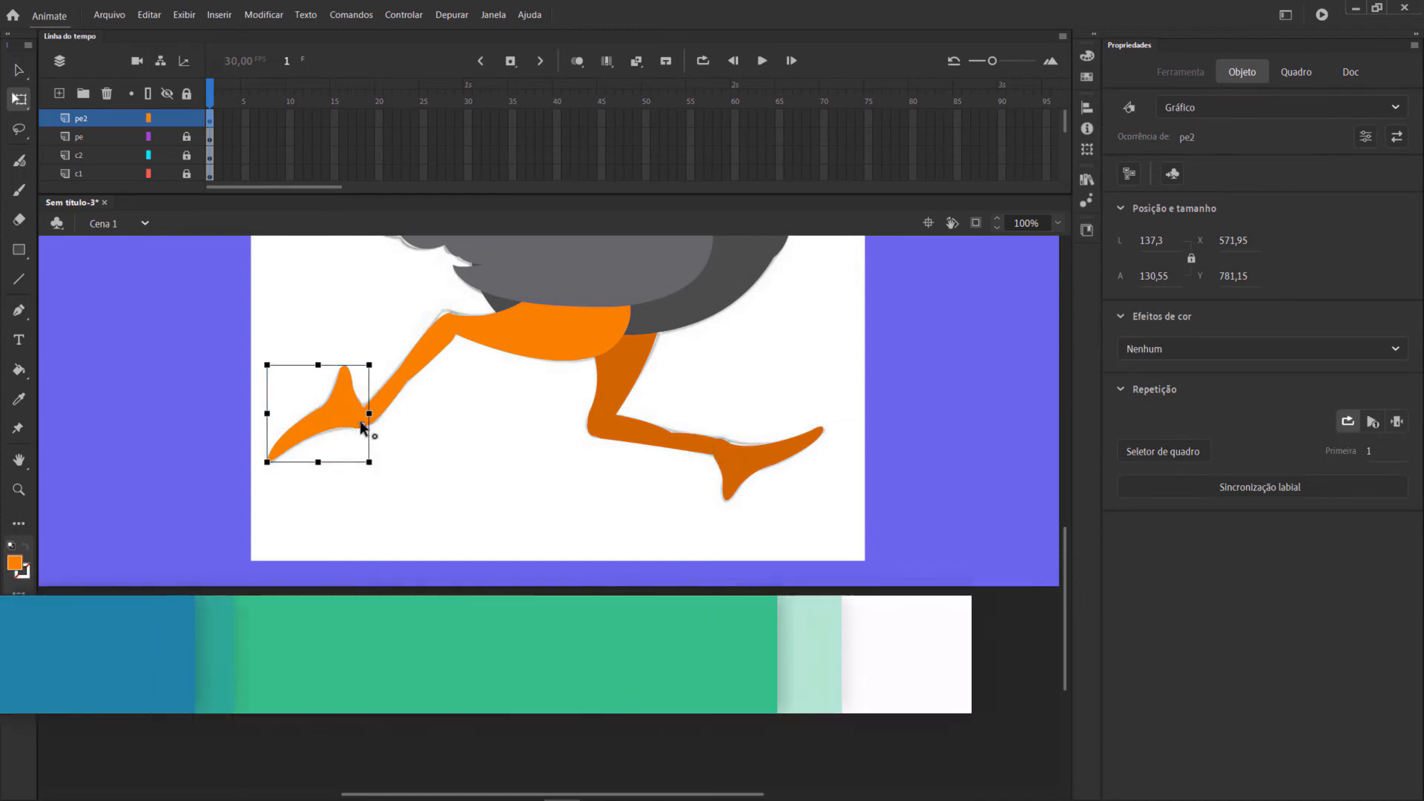
{"action": "left_click", "coordinate": [532, 446]}
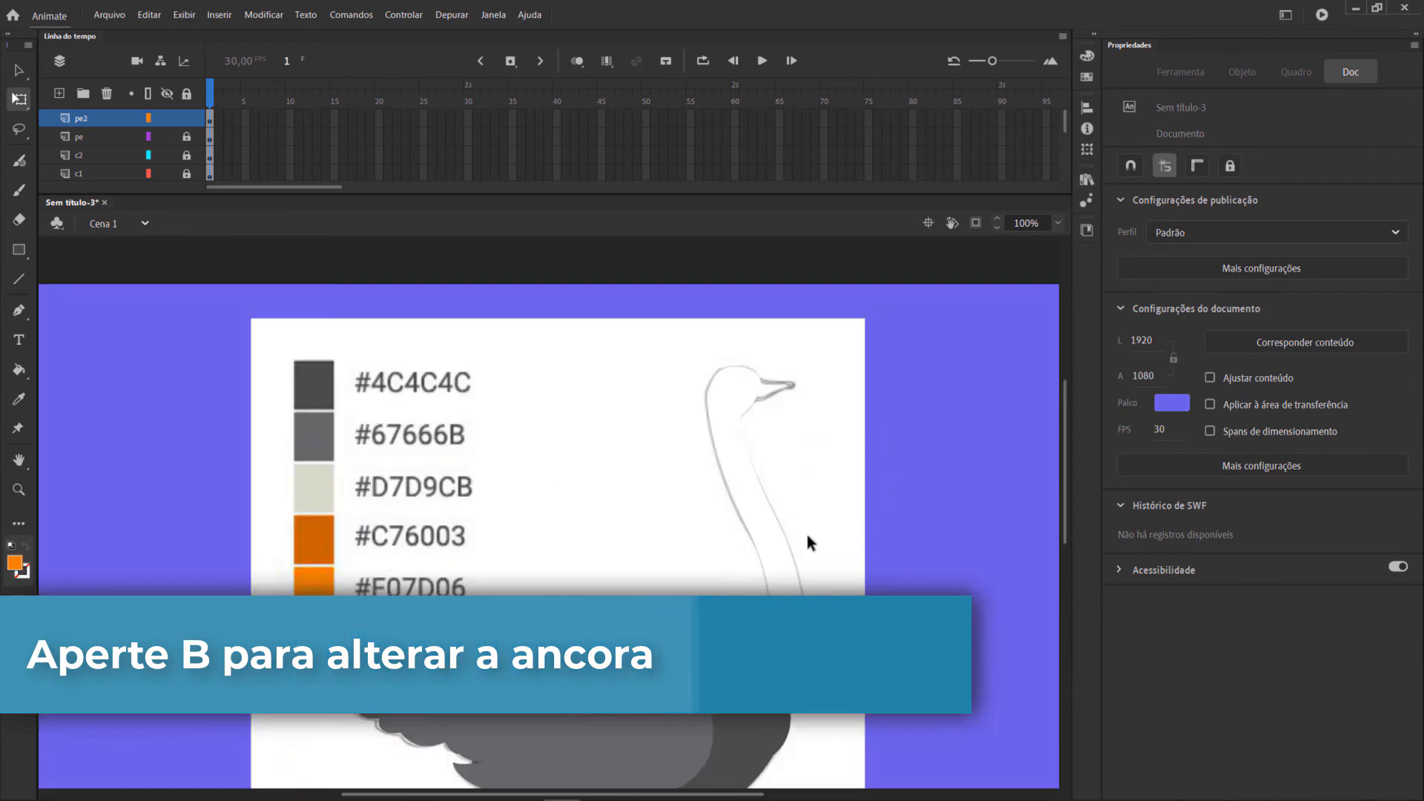
Unlock the cabeca layer and open the head-and-neck symbol for editing.
{"action": "scroll", "coordinate": [807, 535], "scroll_direction": "down", "scroll_amount": 3}
{"action": "scroll", "coordinate": [593, 557], "scroll_direction": "down", "scroll_amount": 3}
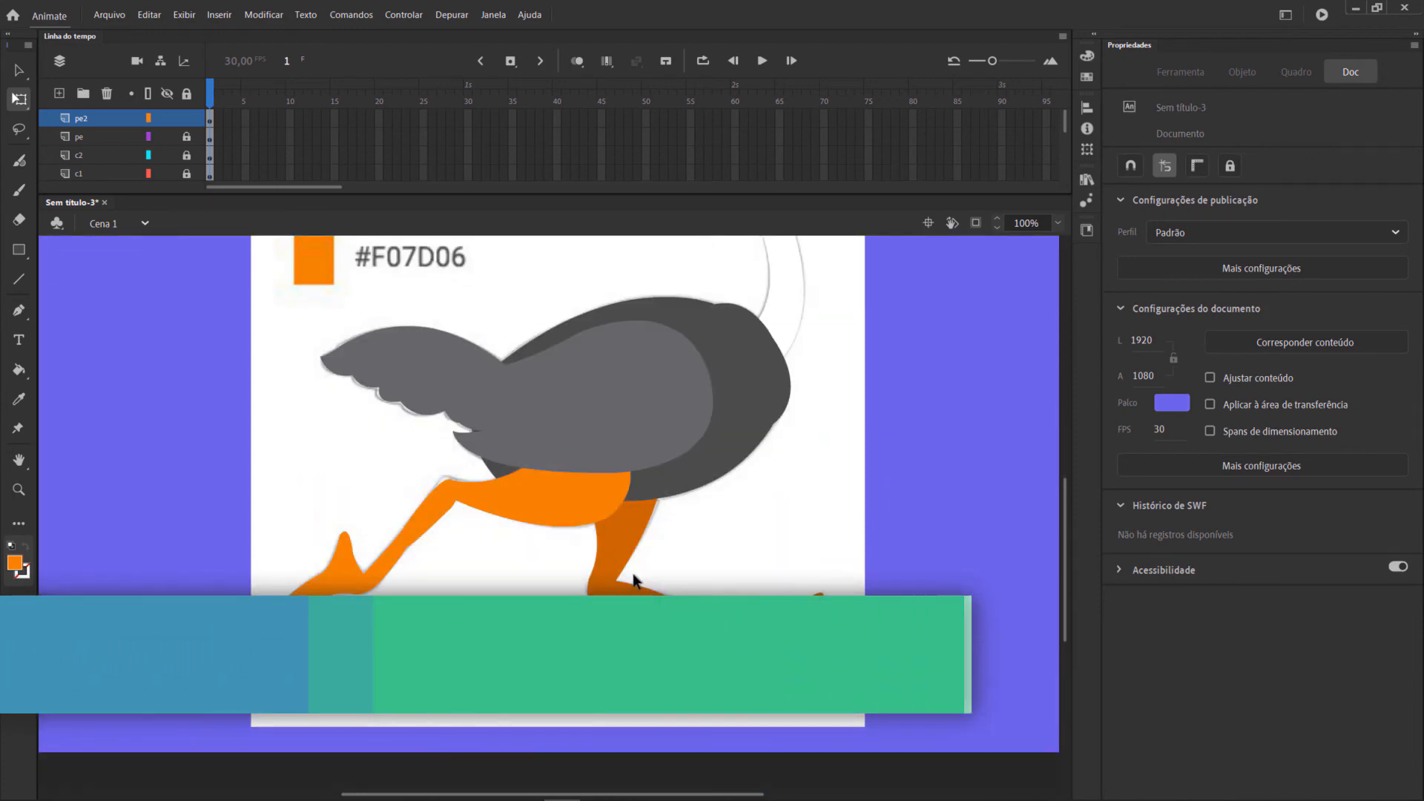
{"action": "scroll", "coordinate": [763, 556], "scroll_direction": "up", "scroll_amount": 3}
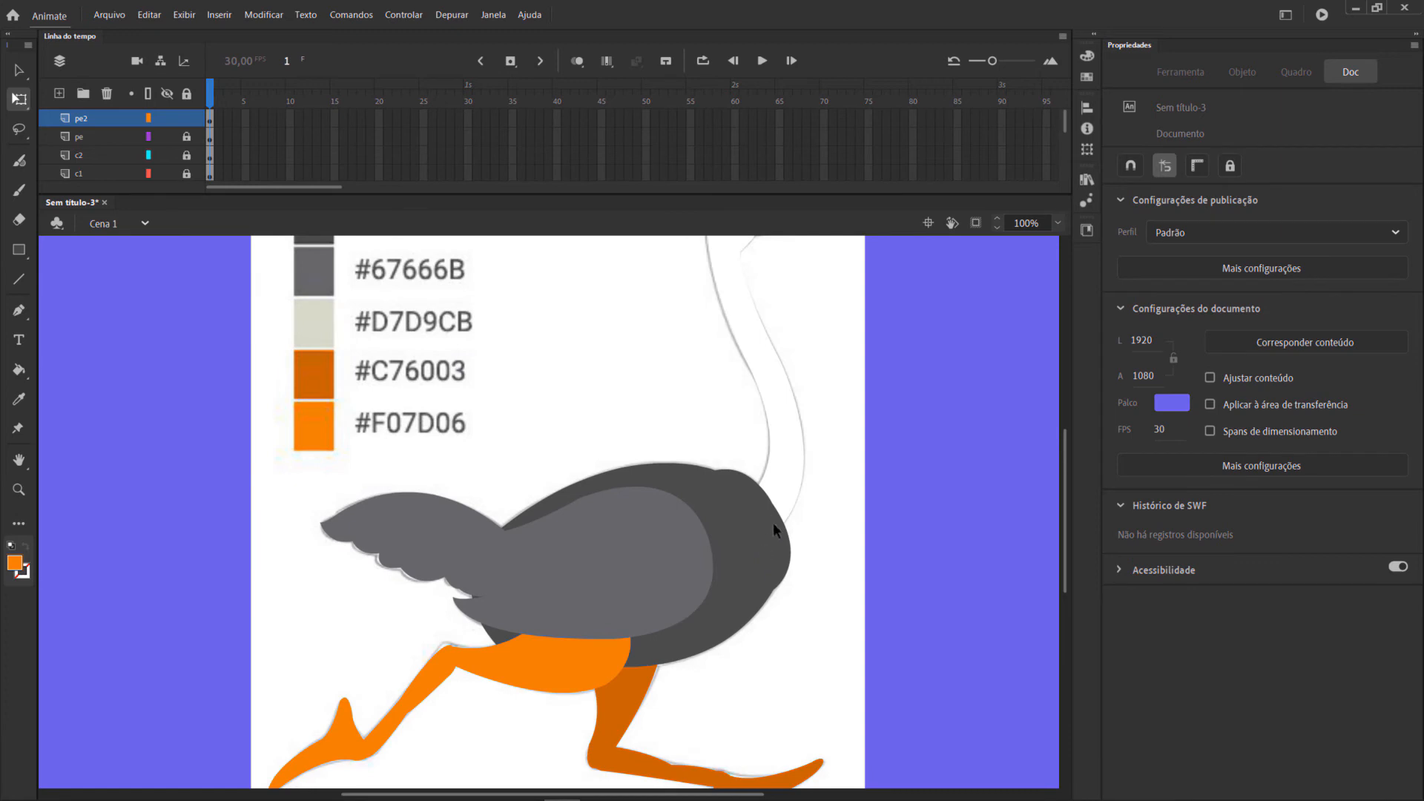
{"action": "scroll", "coordinate": [773, 524], "scroll_direction": "up", "scroll_amount": 3}
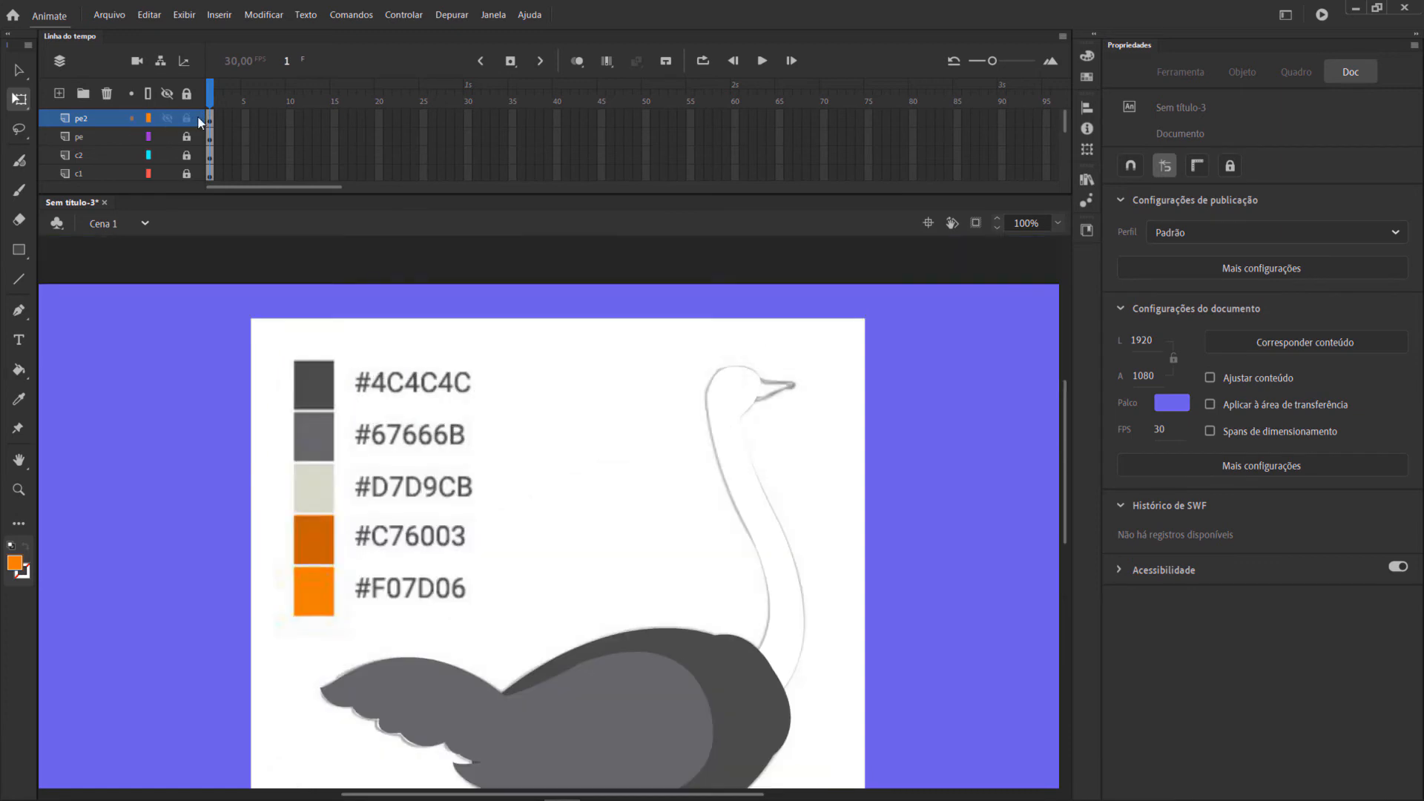
{"action": "scroll", "coordinate": [81, 141], "scroll_direction": "down", "scroll_amount": 3}
{"action": "scroll", "coordinate": [92, 174], "scroll_direction": "down", "scroll_amount": 4}
{"action": "scroll", "coordinate": [95, 181], "scroll_direction": "down", "scroll_amount": 1}
{"action": "left_click", "coordinate": [99, 154]}
{"action": "left_click", "coordinate": [187, 155]}
{"action": "left_click", "coordinate": [186, 157]}
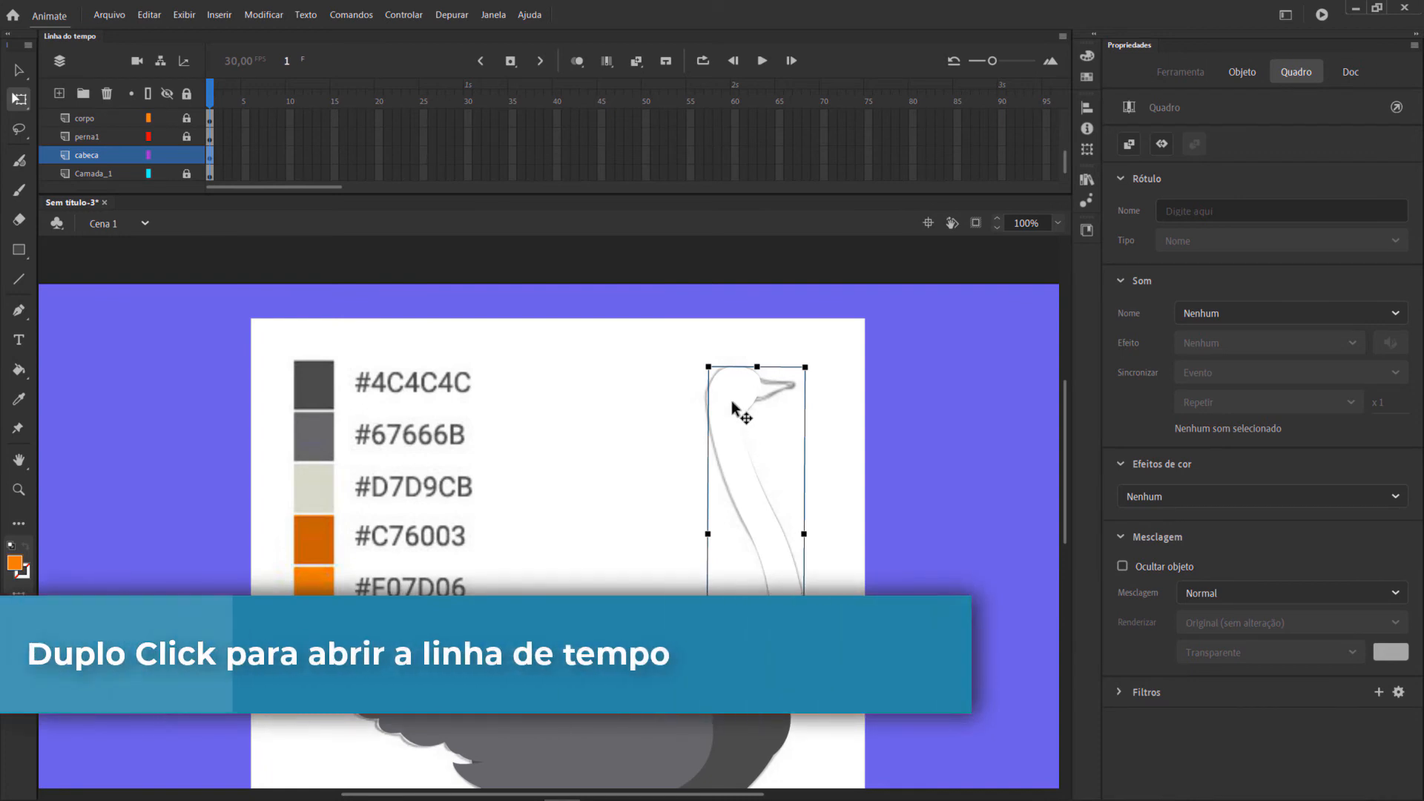
{"action": "double_click", "coordinate": [736, 401]}
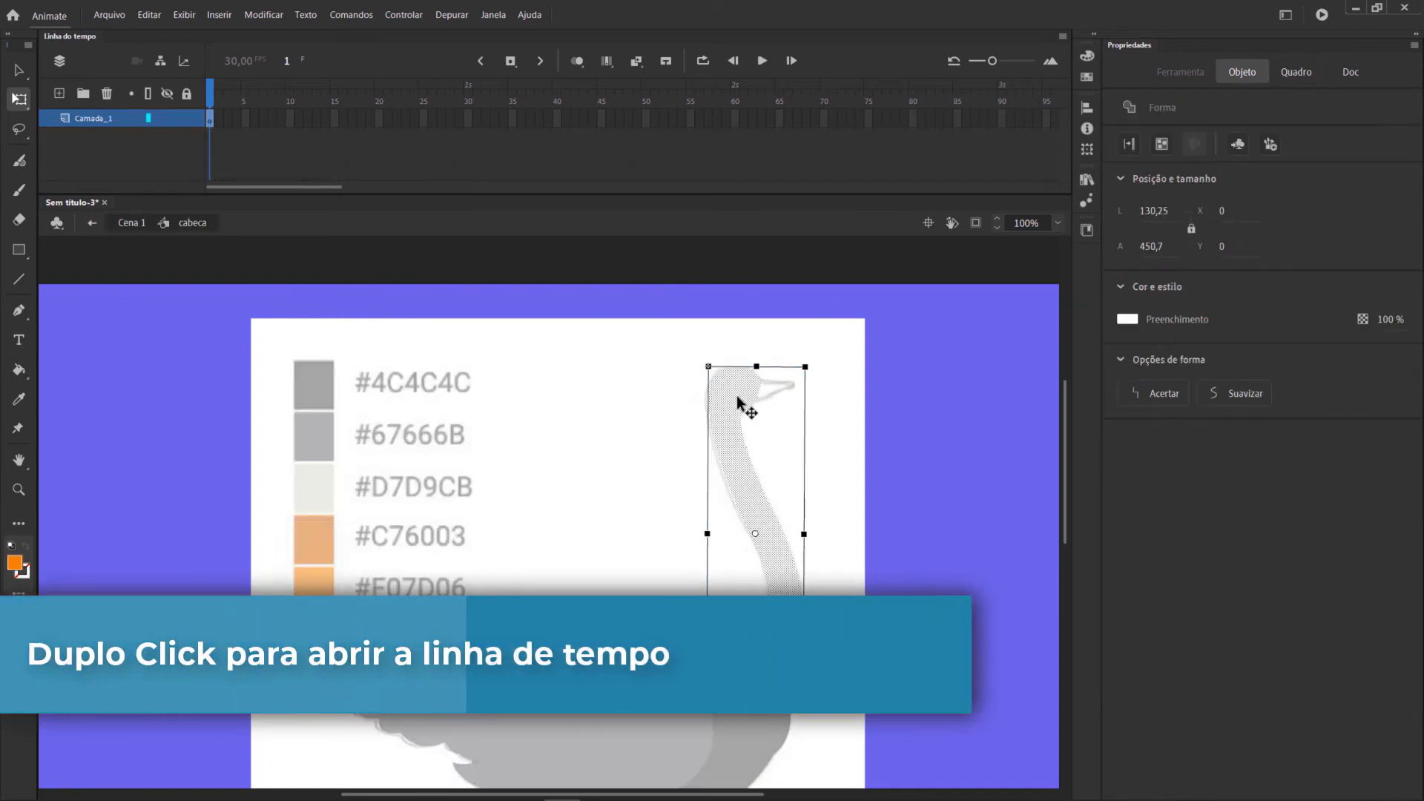
{"action": "left_click", "coordinate": [879, 386]}
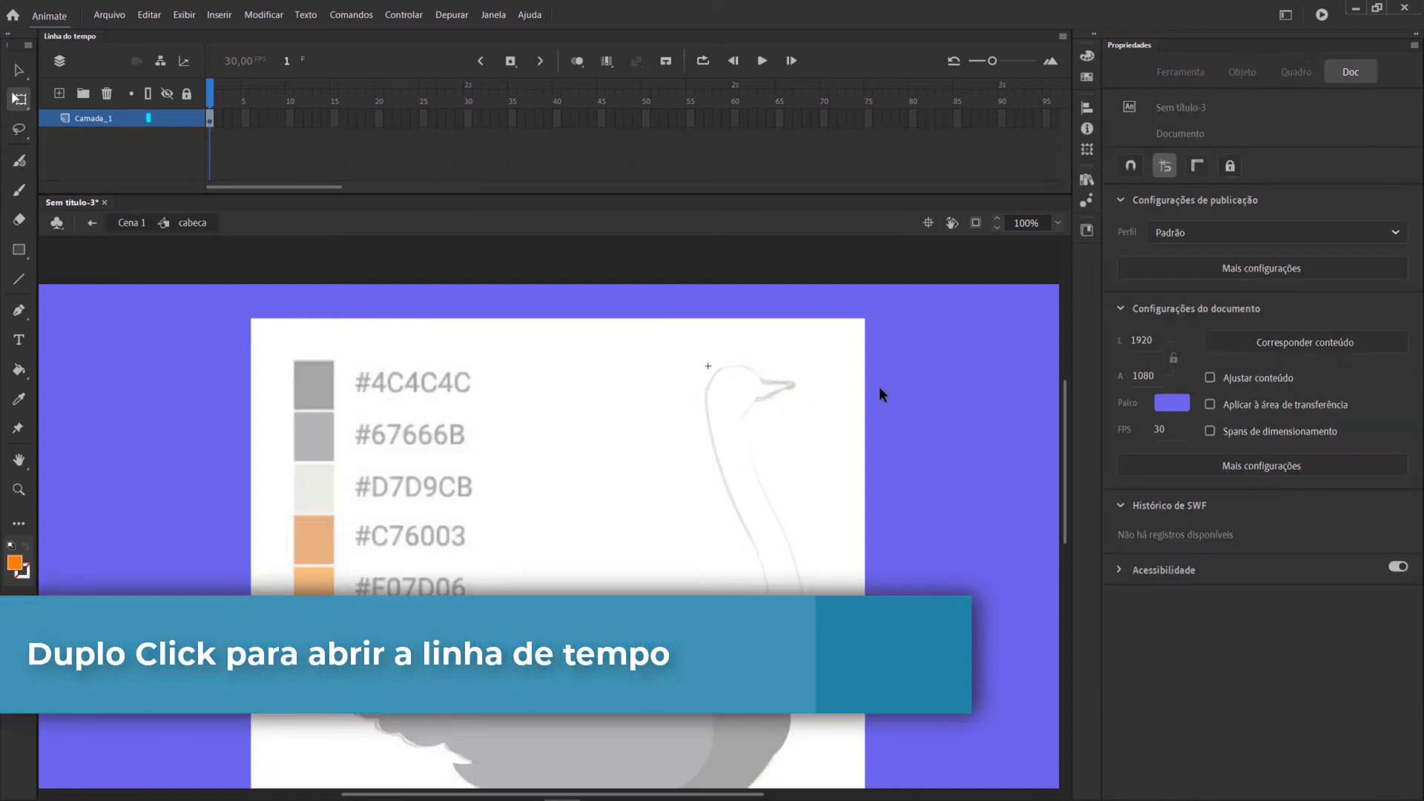
Add a layer named bico inside the cabeca symbol and display Camada_1 as outlines.
{"action": "left_click", "coordinate": [58, 94]}
{"action": "double_click", "coordinate": [91, 122]}
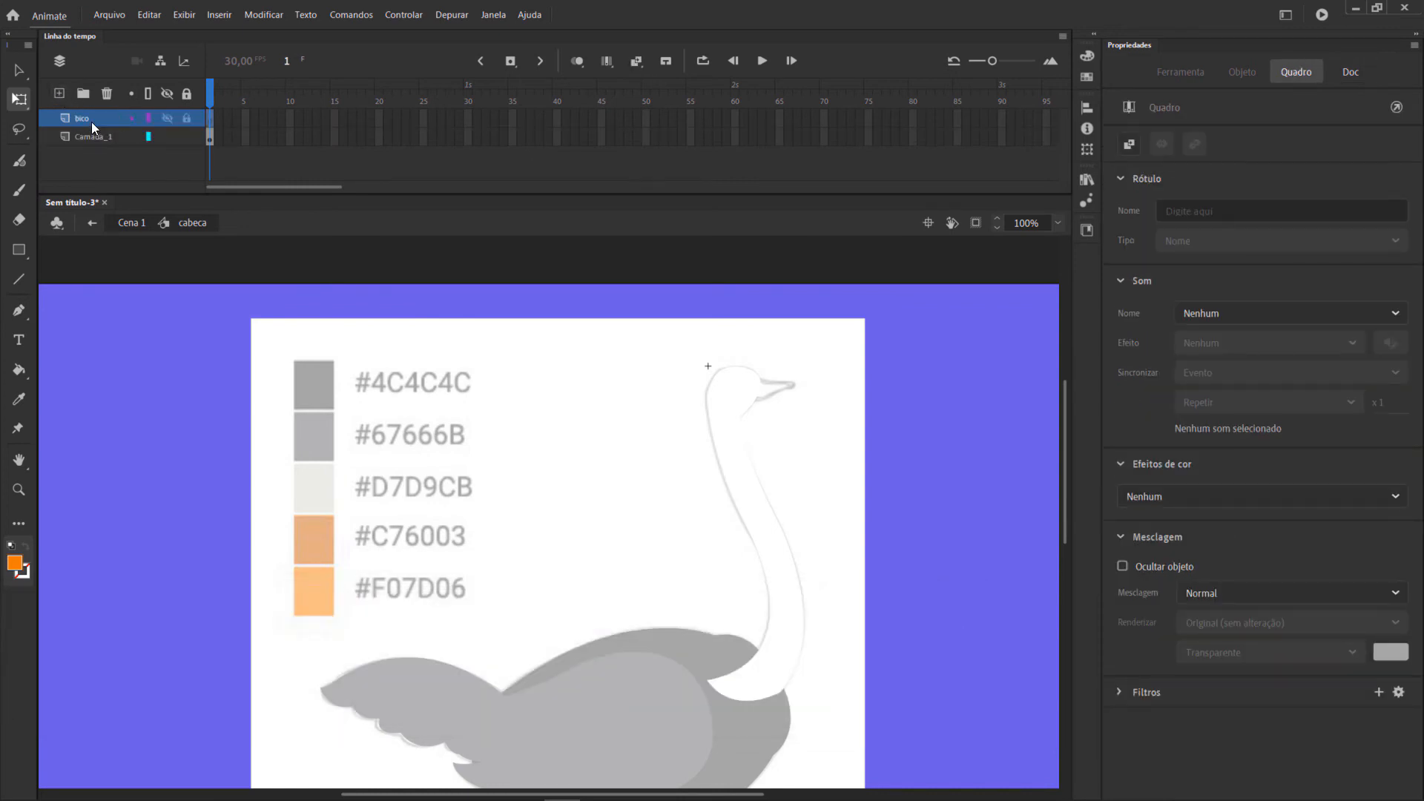
{"action": "left_click", "coordinate": [19, 310]}
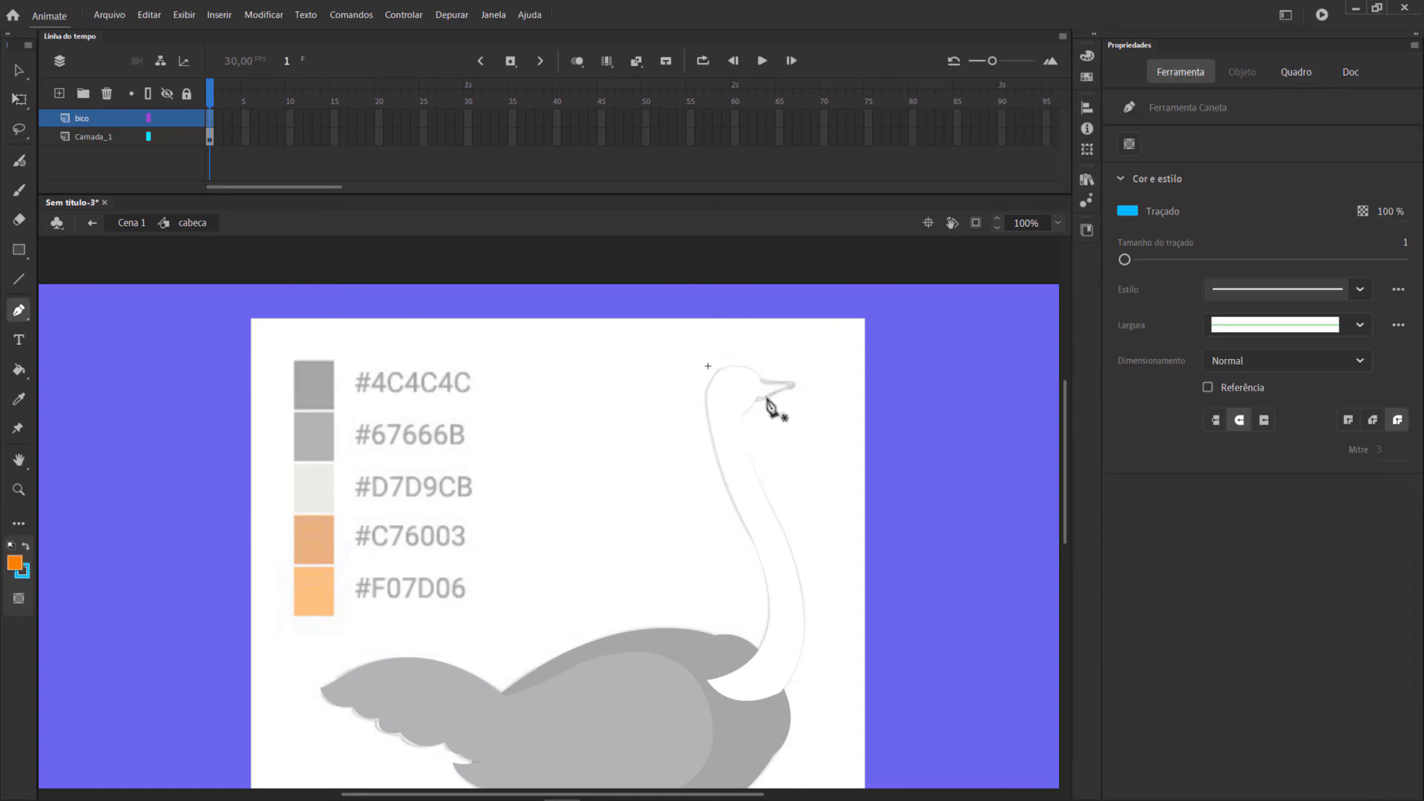
{"action": "left_click", "coordinate": [149, 138]}
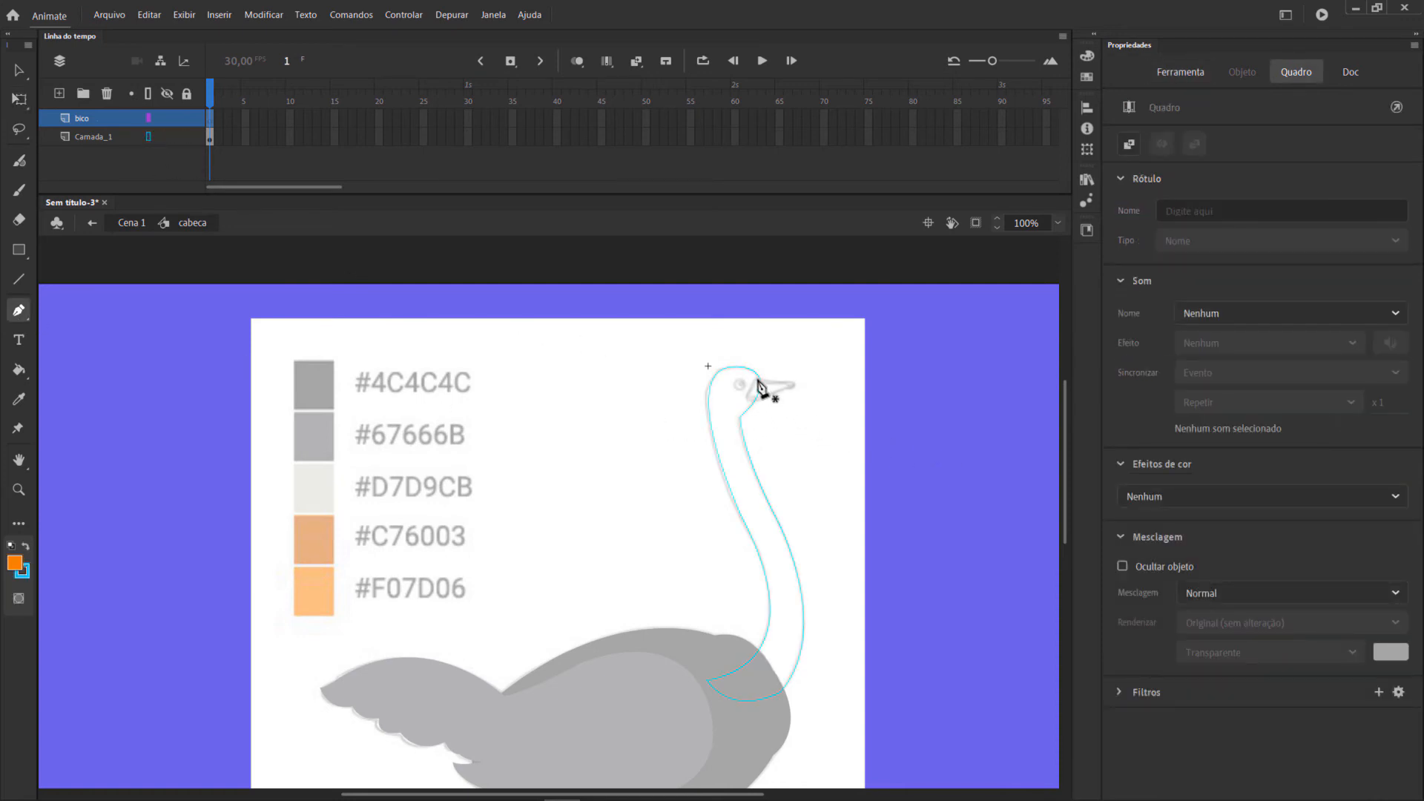
Trace the beak on the bico layer with the Pen tool and fill the outline with orange.
{"action": "left_click", "coordinate": [1057, 224]}
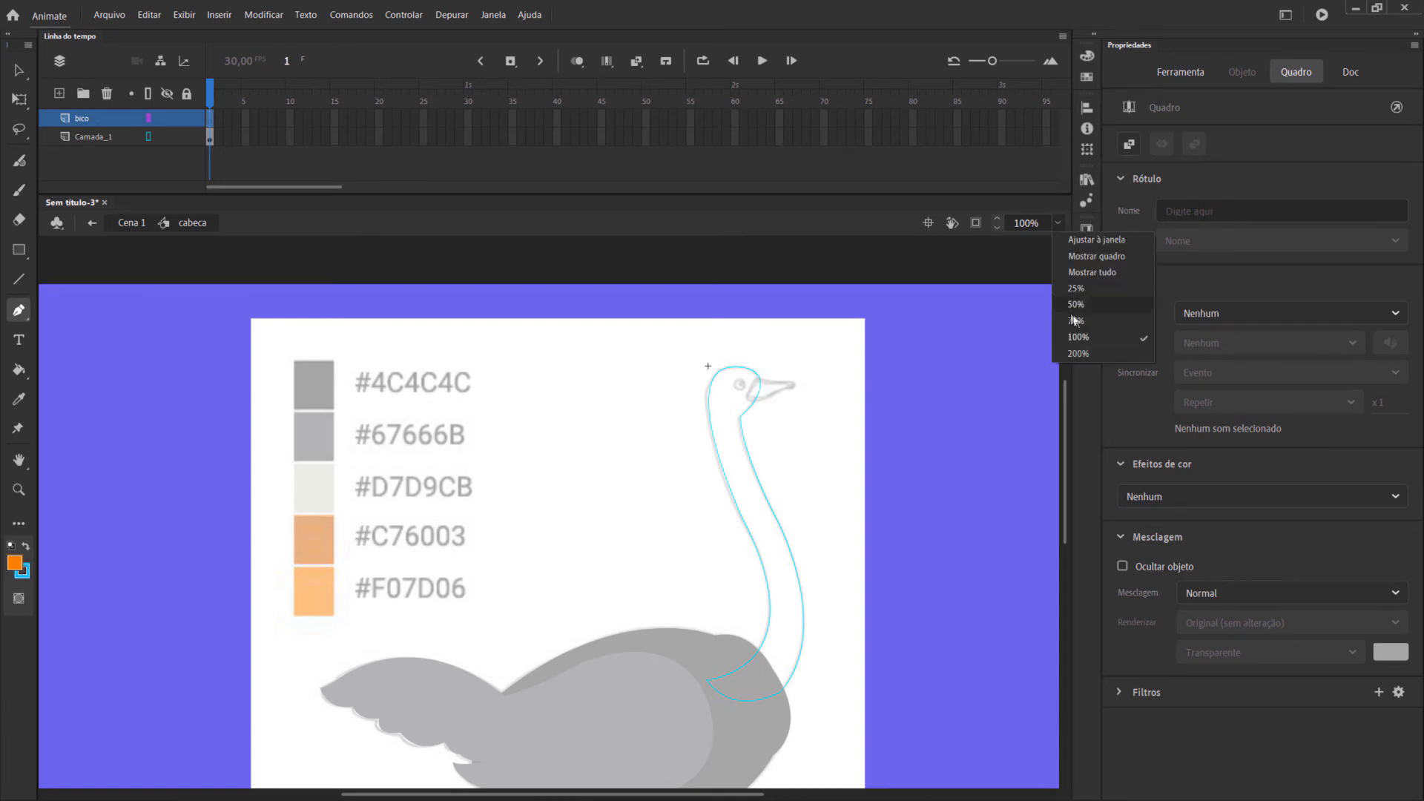
{"action": "left_click", "coordinate": [1077, 354]}
{"action": "left_click", "coordinate": [604, 387]}
{"action": "left_click_drag", "start_coordinate": [587, 403], "coordinate": [582, 428]}
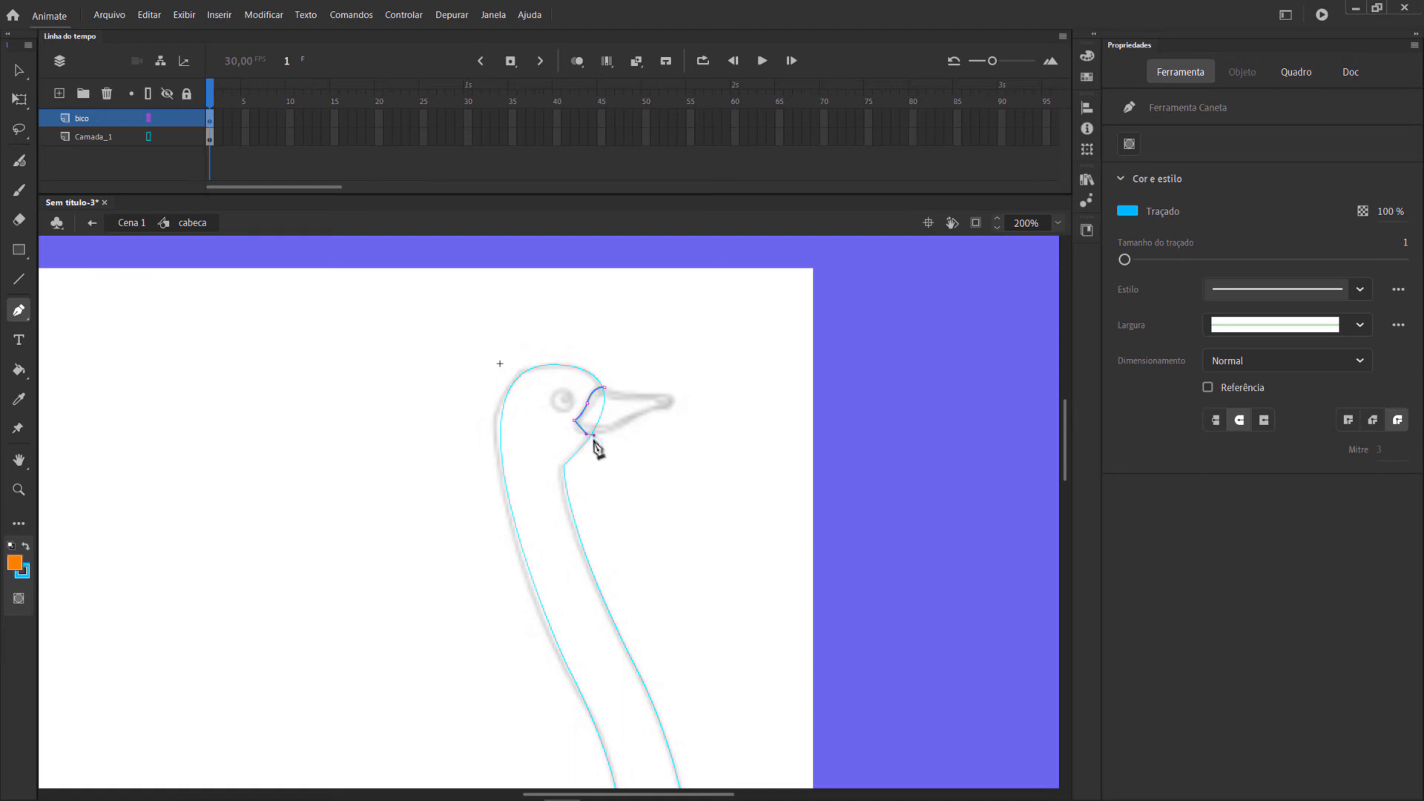
{"action": "key", "text": "ctrl+z"}
{"action": "key", "text": "ctrl+z"}
{"action": "left_click_drag", "start_coordinate": [600, 430], "coordinate": [675, 413]}
{"action": "left_click", "coordinate": [666, 406]}
{"action": "left_click_drag", "start_coordinate": [656, 392], "coordinate": [636, 388]}
{"action": "left_click", "coordinate": [657, 393]}
{"action": "left_click_drag", "start_coordinate": [604, 387], "coordinate": [598, 384]}
{"action": "left_click", "coordinate": [19, 369]}
{"action": "left_click", "coordinate": [634, 406]}
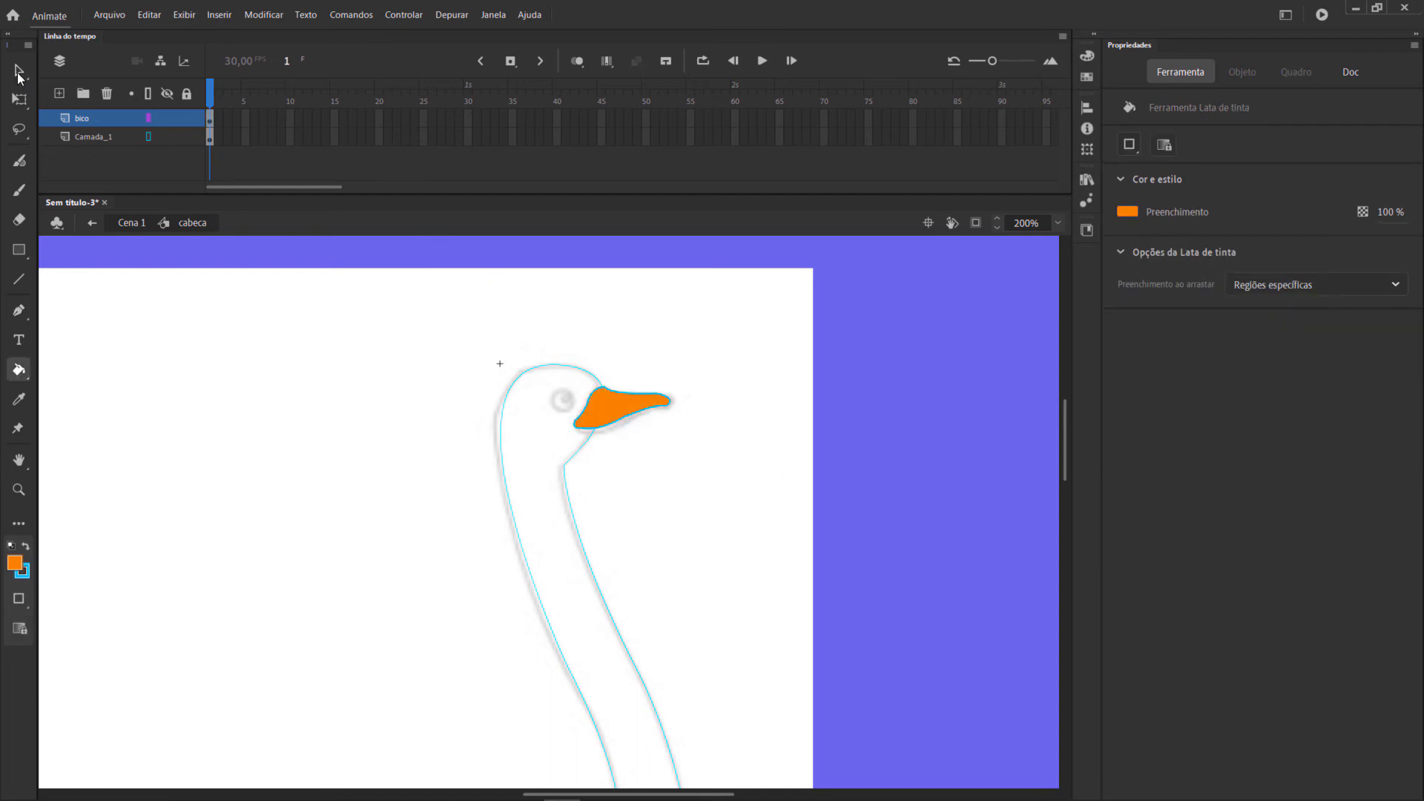
Lock Camada_1, select the whole beak shape and remove its stroke colour.
{"action": "left_click", "coordinate": [19, 72]}
{"action": "left_click_drag", "start_coordinate": [696, 338], "coordinate": [514, 486]}
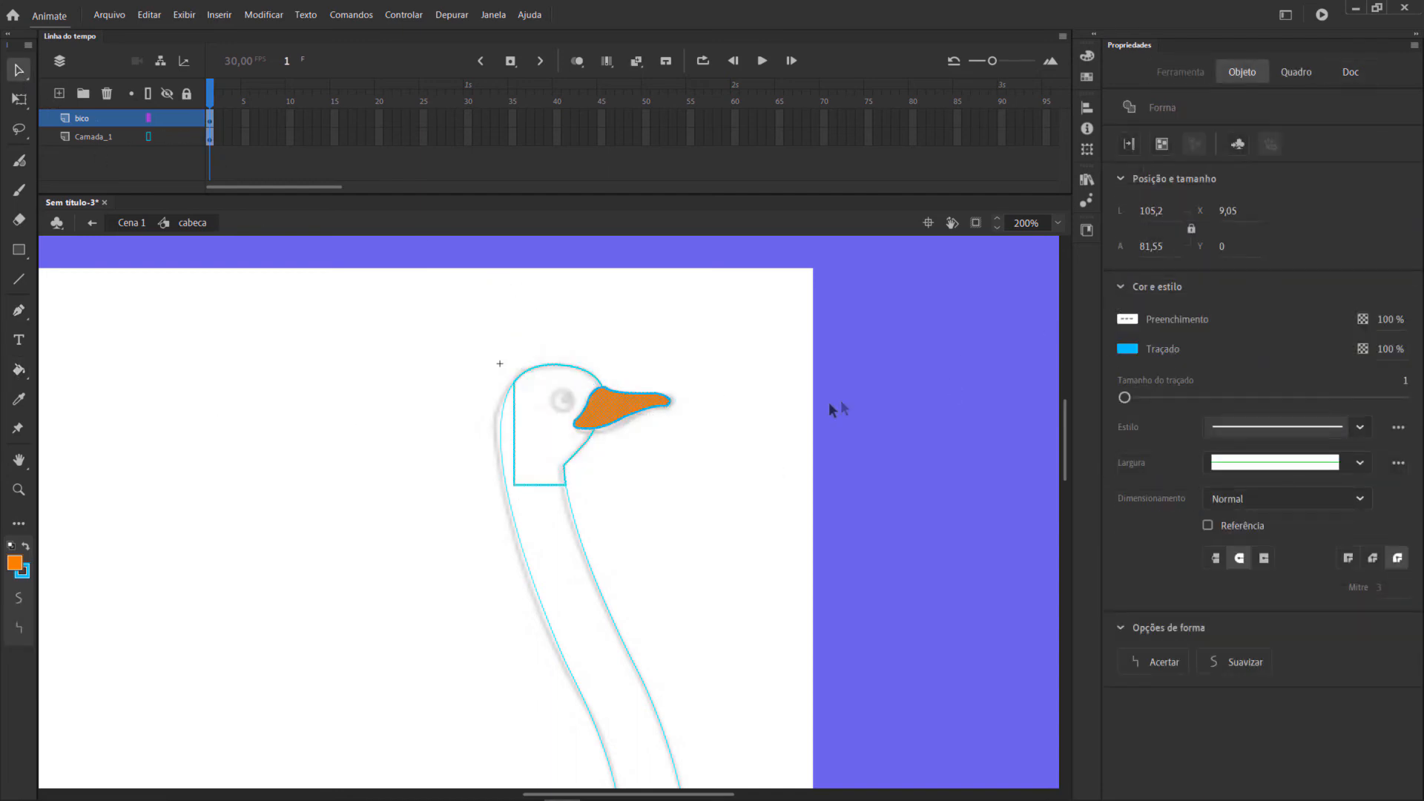
{"action": "left_click", "coordinate": [713, 351]}
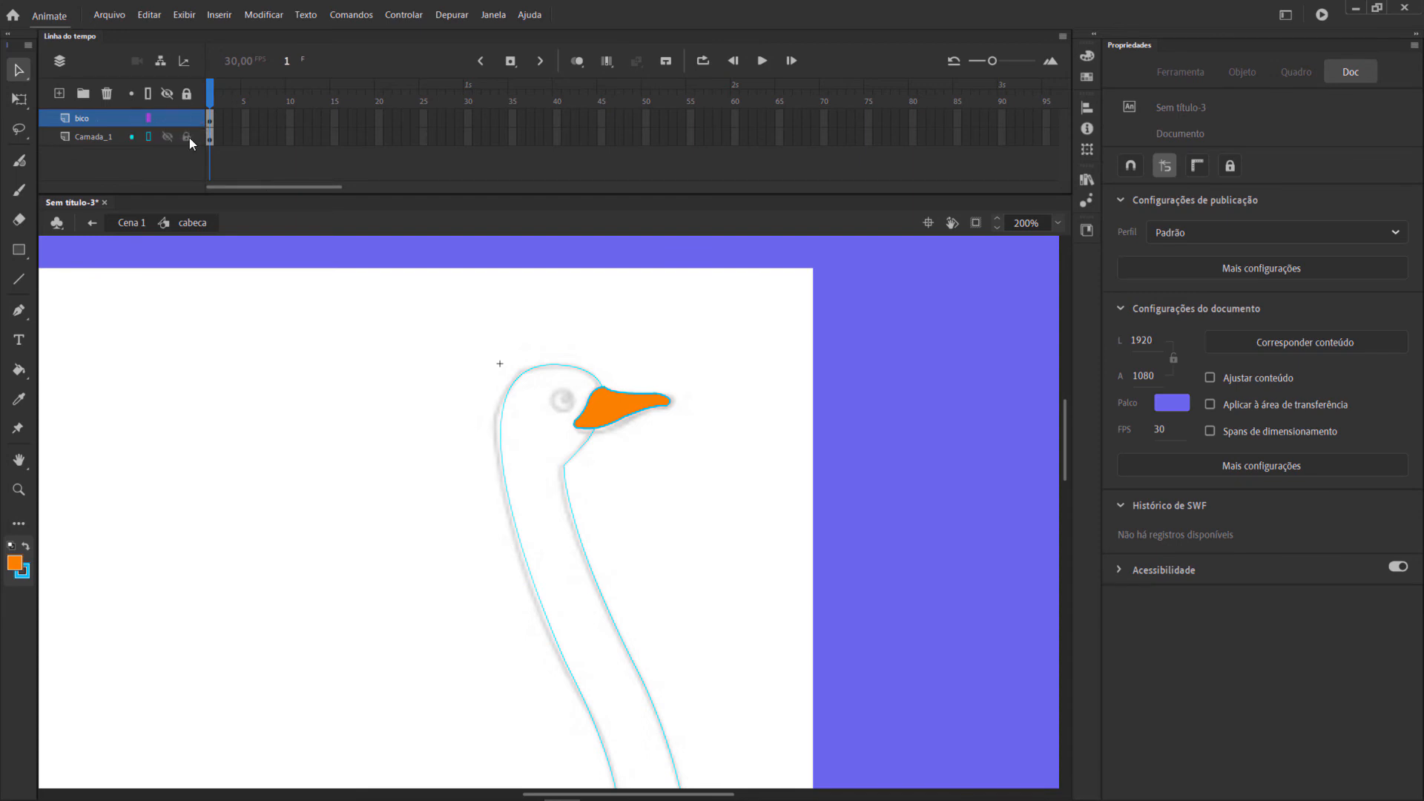
{"action": "left_click_drag", "start_coordinate": [524, 345], "coordinate": [758, 487]}
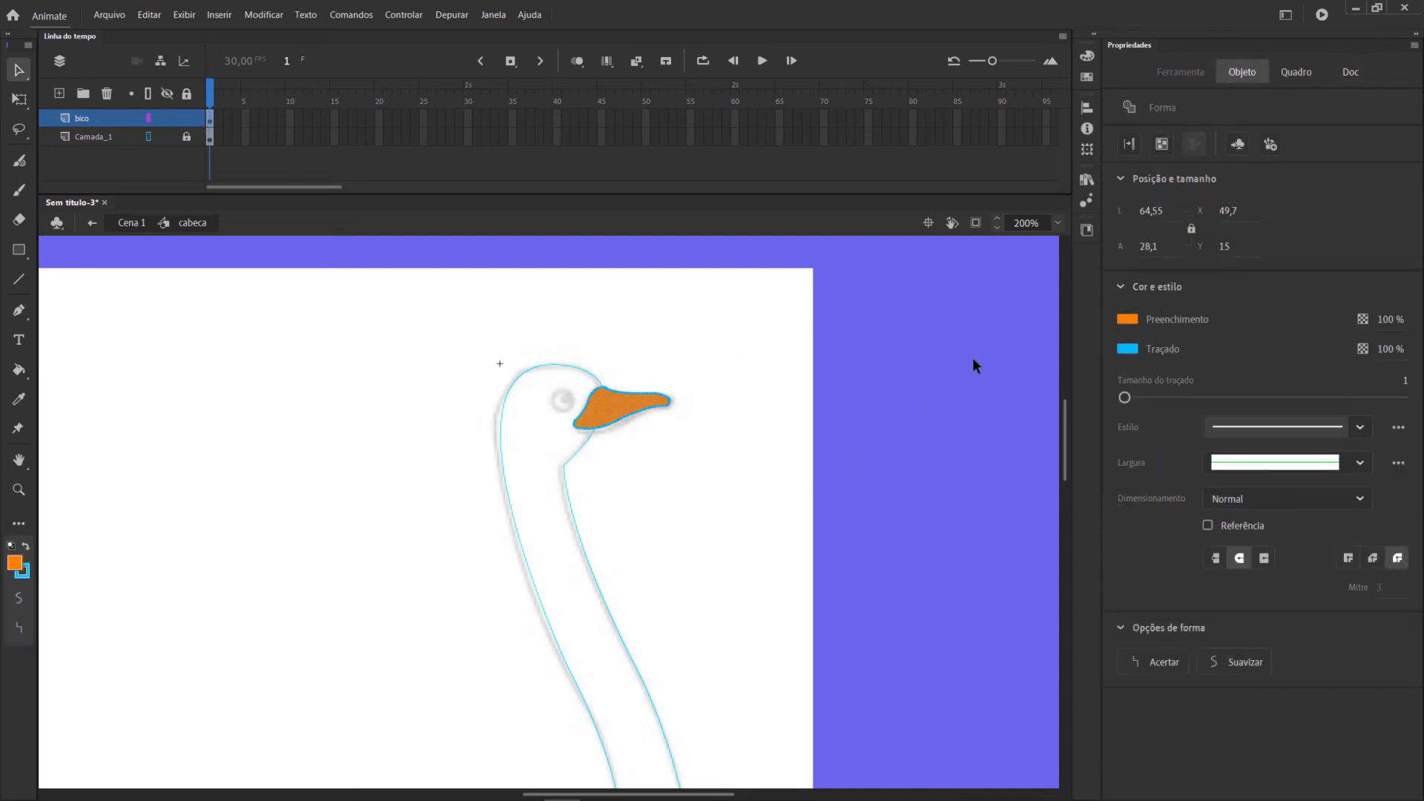
{"action": "left_click", "coordinate": [1126, 350]}
{"action": "left_click", "coordinate": [1380, 370]}
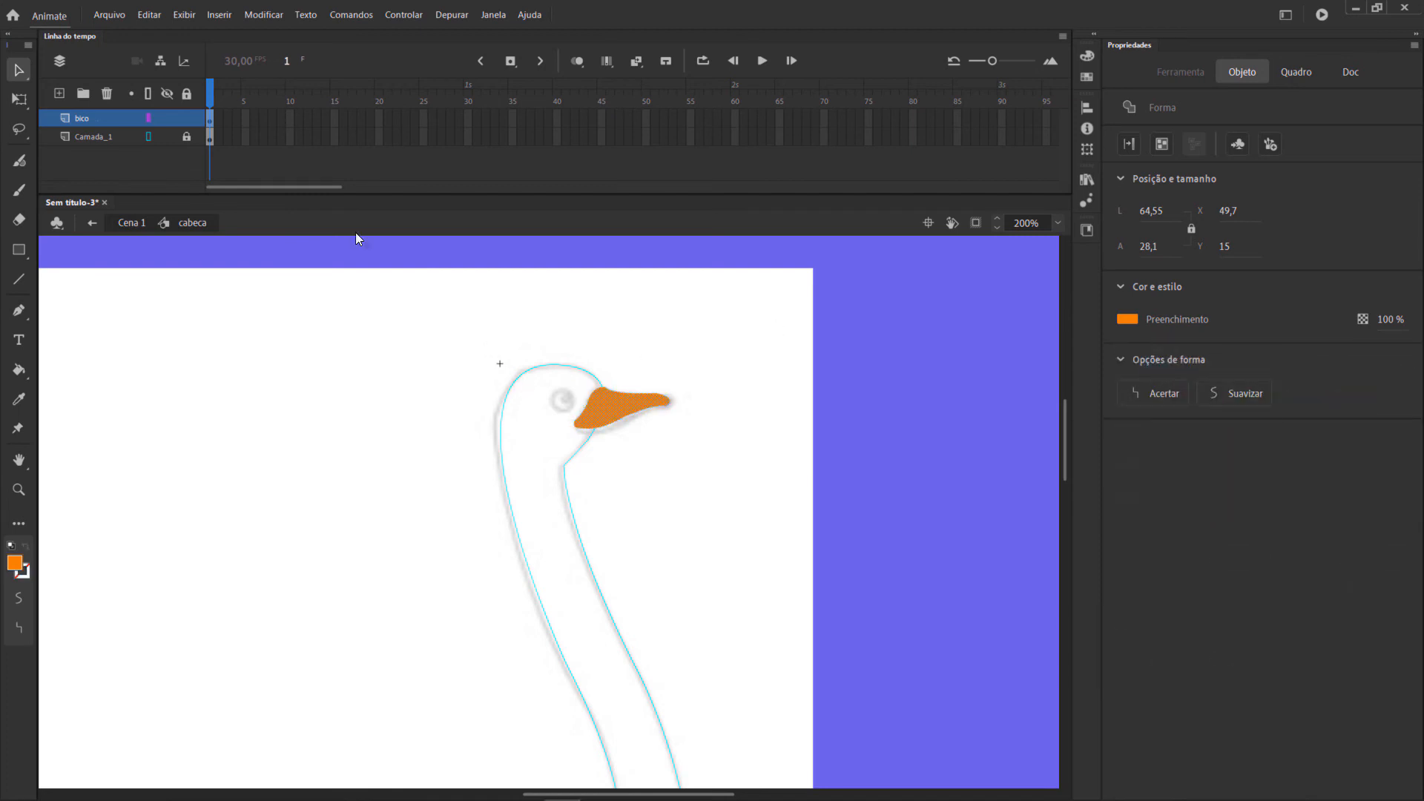
Lock the bico layer and duplicate it.
{"action": "left_click", "coordinate": [135, 135]}
{"action": "key", "text": "p"}
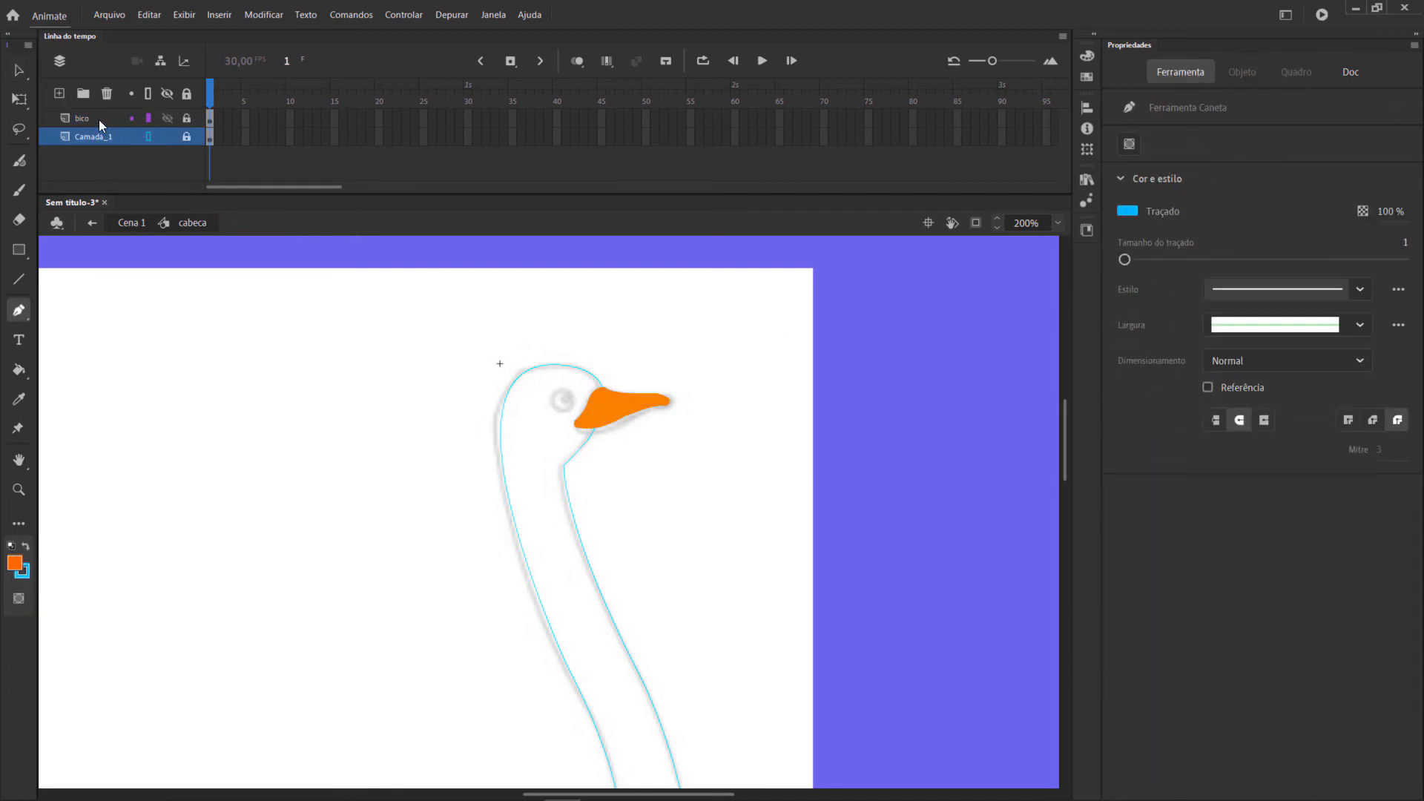
{"action": "right_click", "coordinate": [99, 119]}
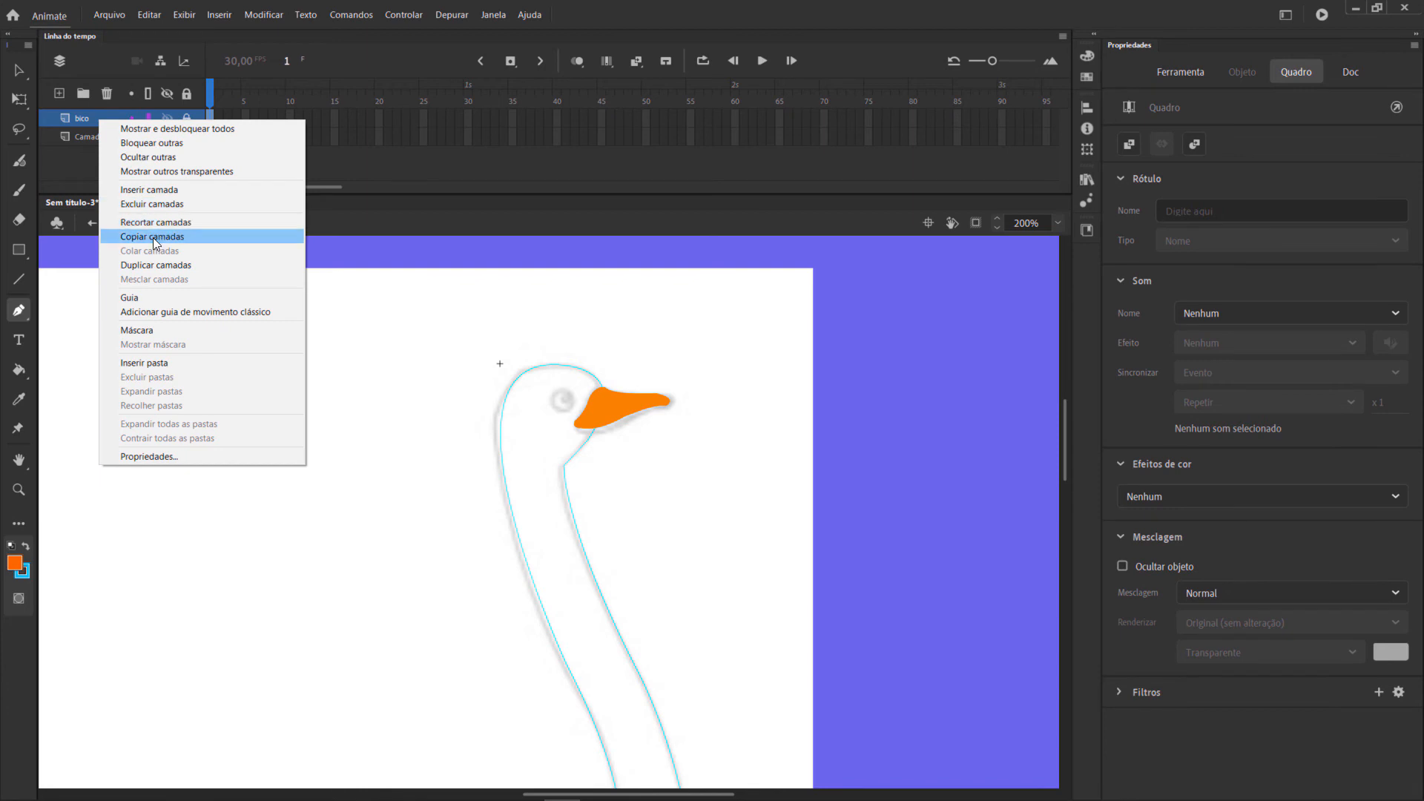
{"action": "left_click", "coordinate": [156, 266]}
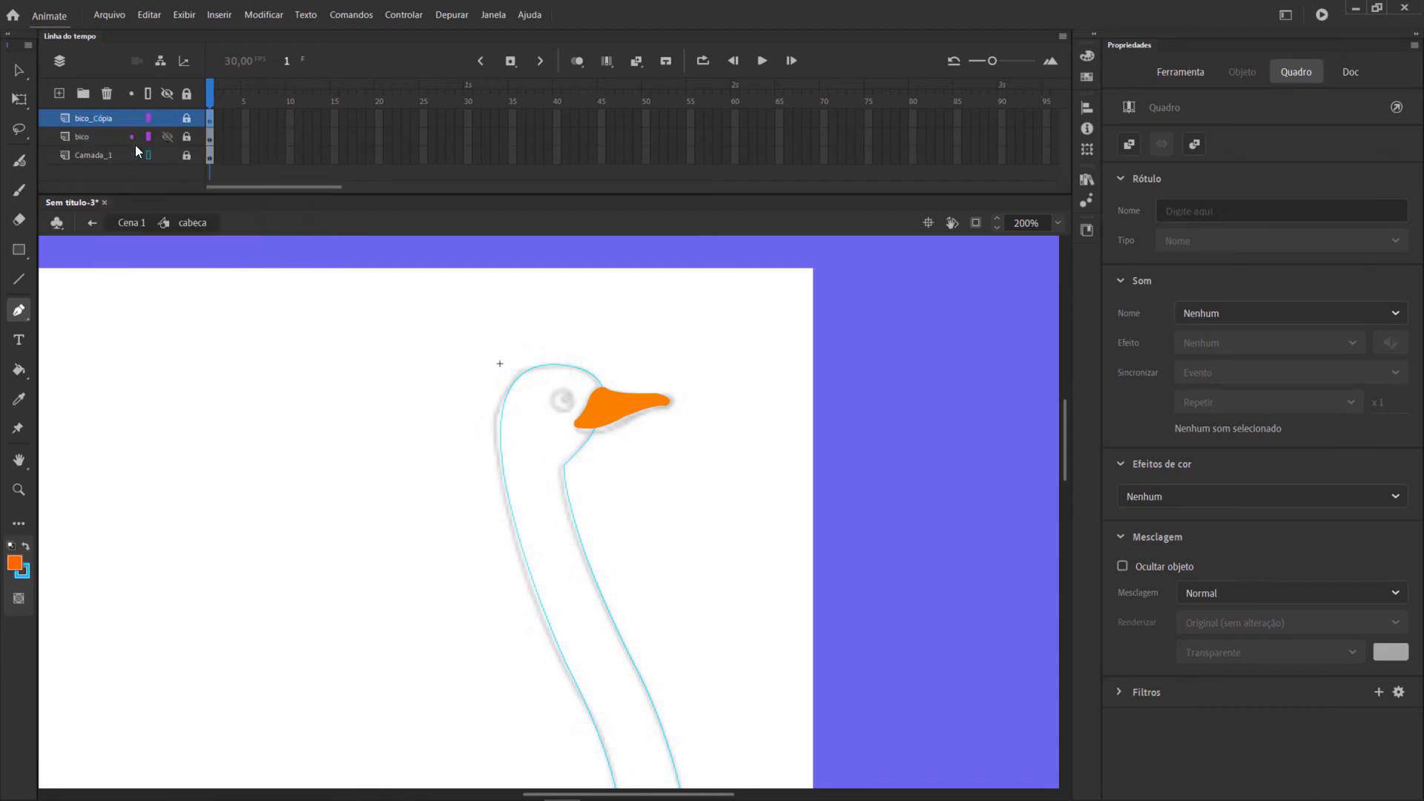
Unlock the original bico layer and nudge its beak shape down to X 49,75 and Y 18,5.
{"action": "left_click", "coordinate": [87, 137]}
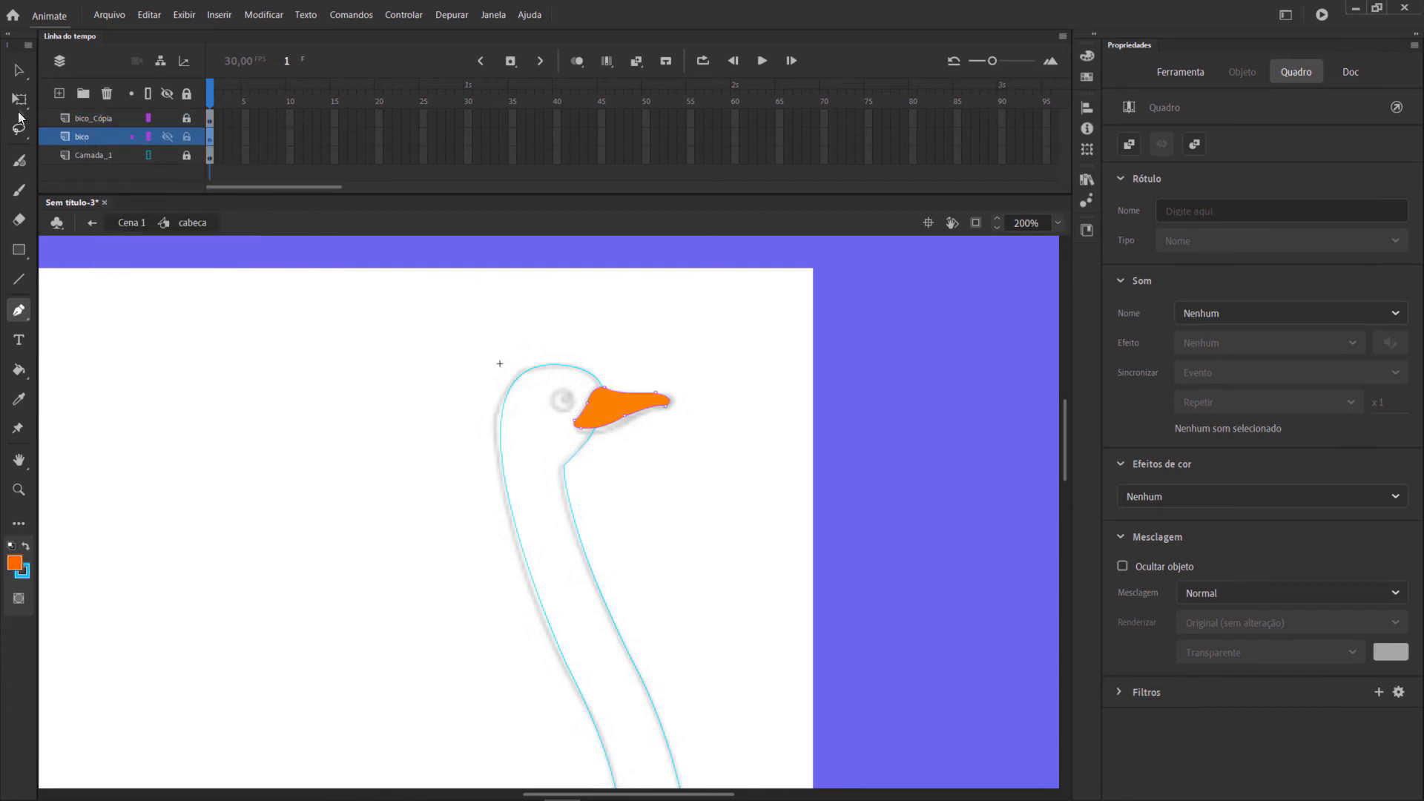
{"action": "left_click", "coordinate": [19, 70]}
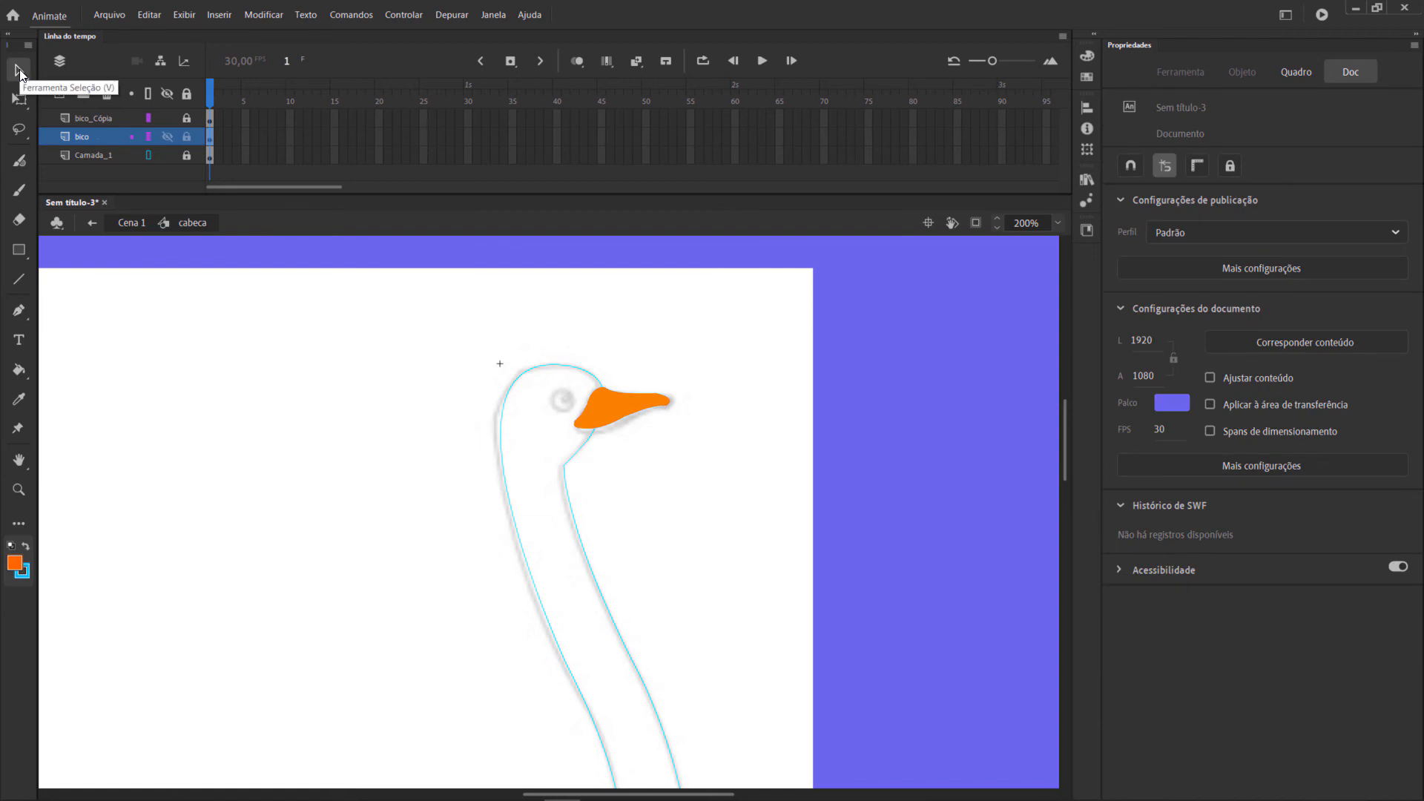
{"action": "left_click", "coordinate": [210, 135]}
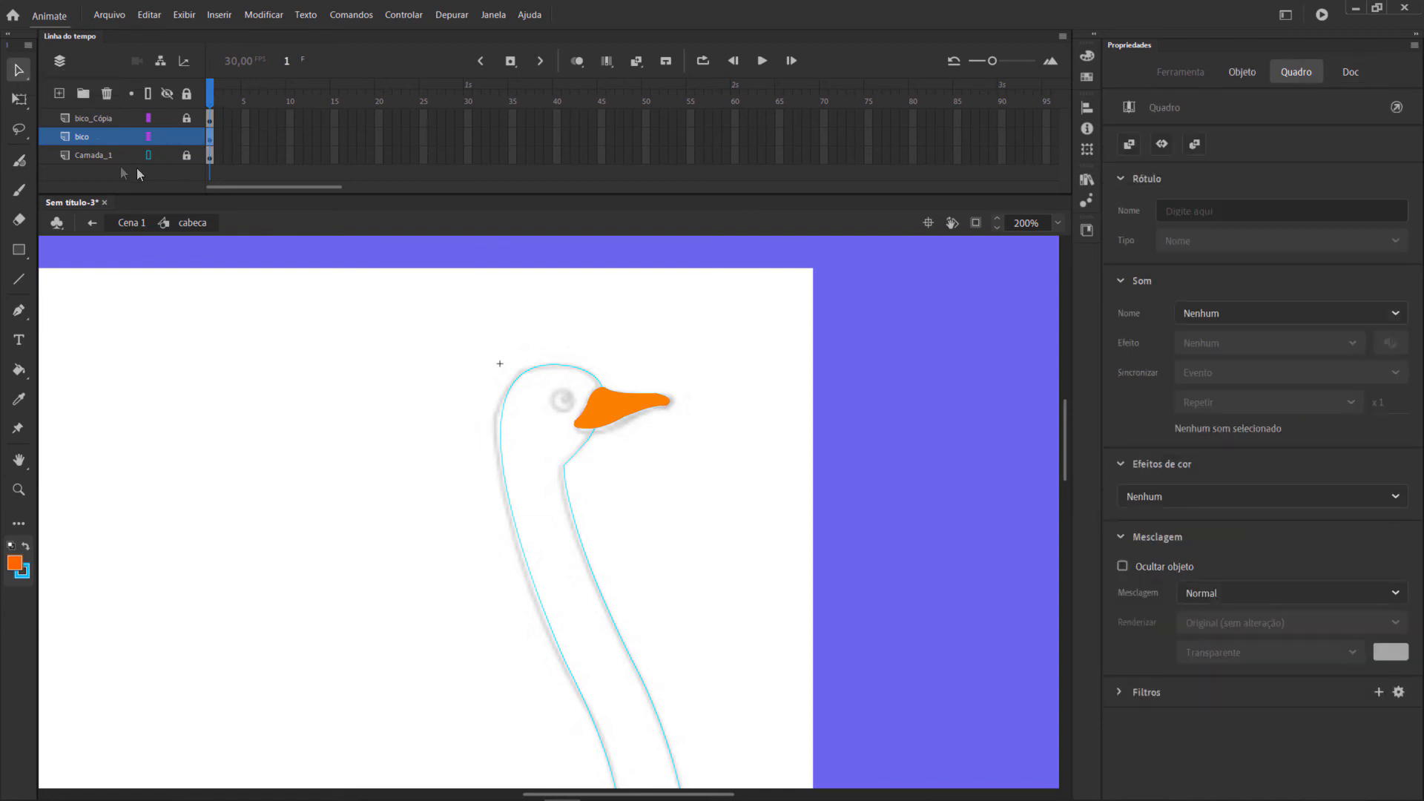
{"action": "left_click_drag", "start_coordinate": [692, 363], "coordinate": [561, 468]}
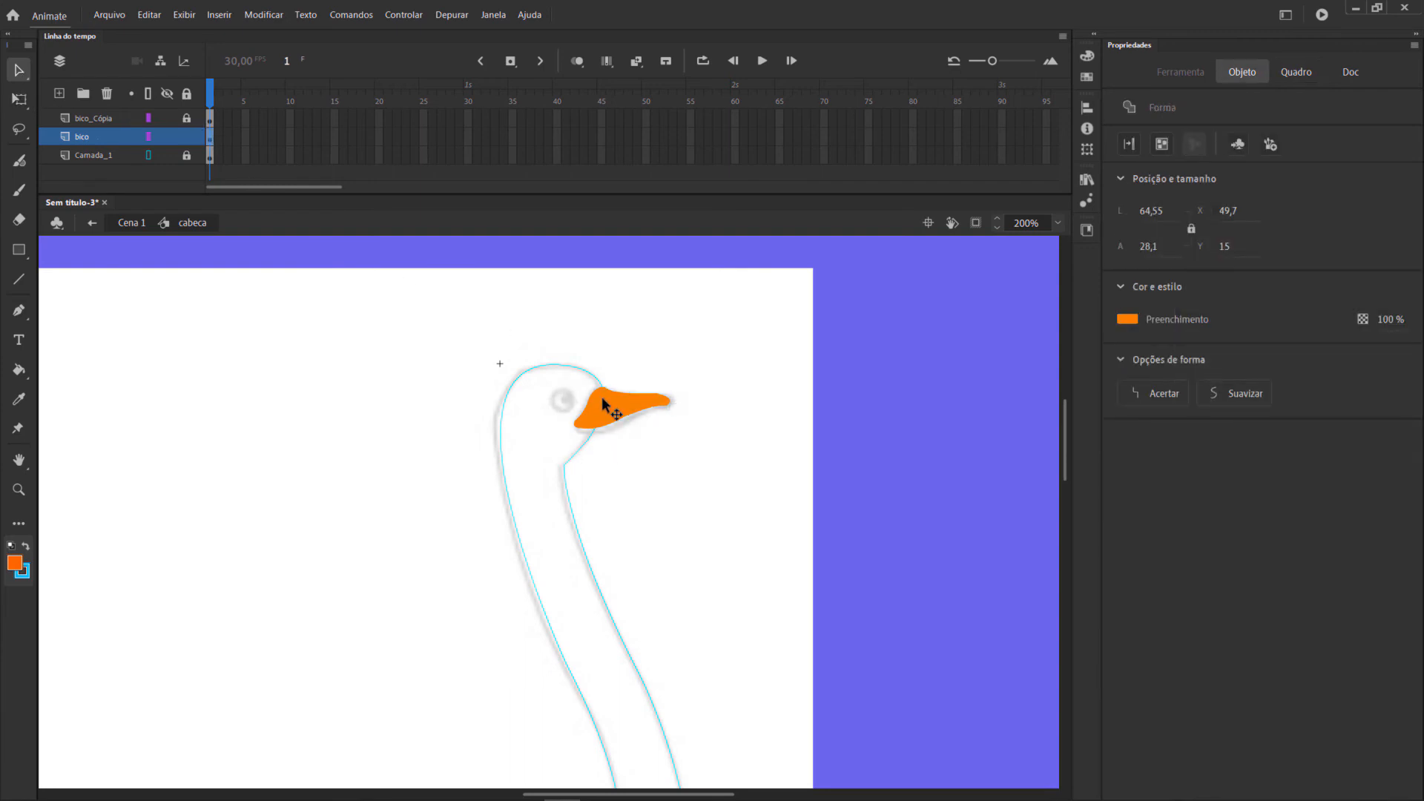
{"action": "key", "text": "Down"}
{"action": "key", "text": "Down"}
{"action": "key", "text": "Down"}
{"action": "key", "text": "Down"}
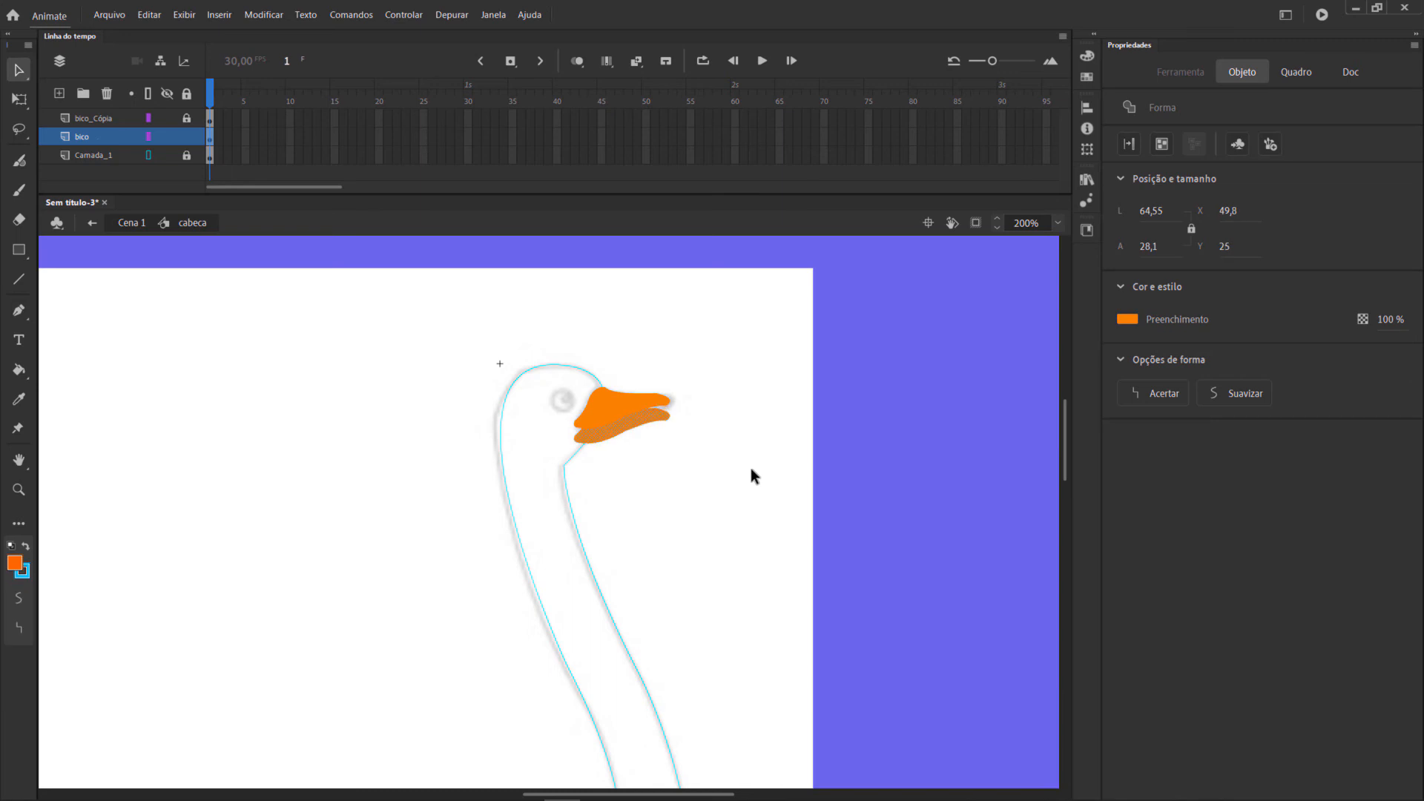
{"action": "key", "text": "Up"}
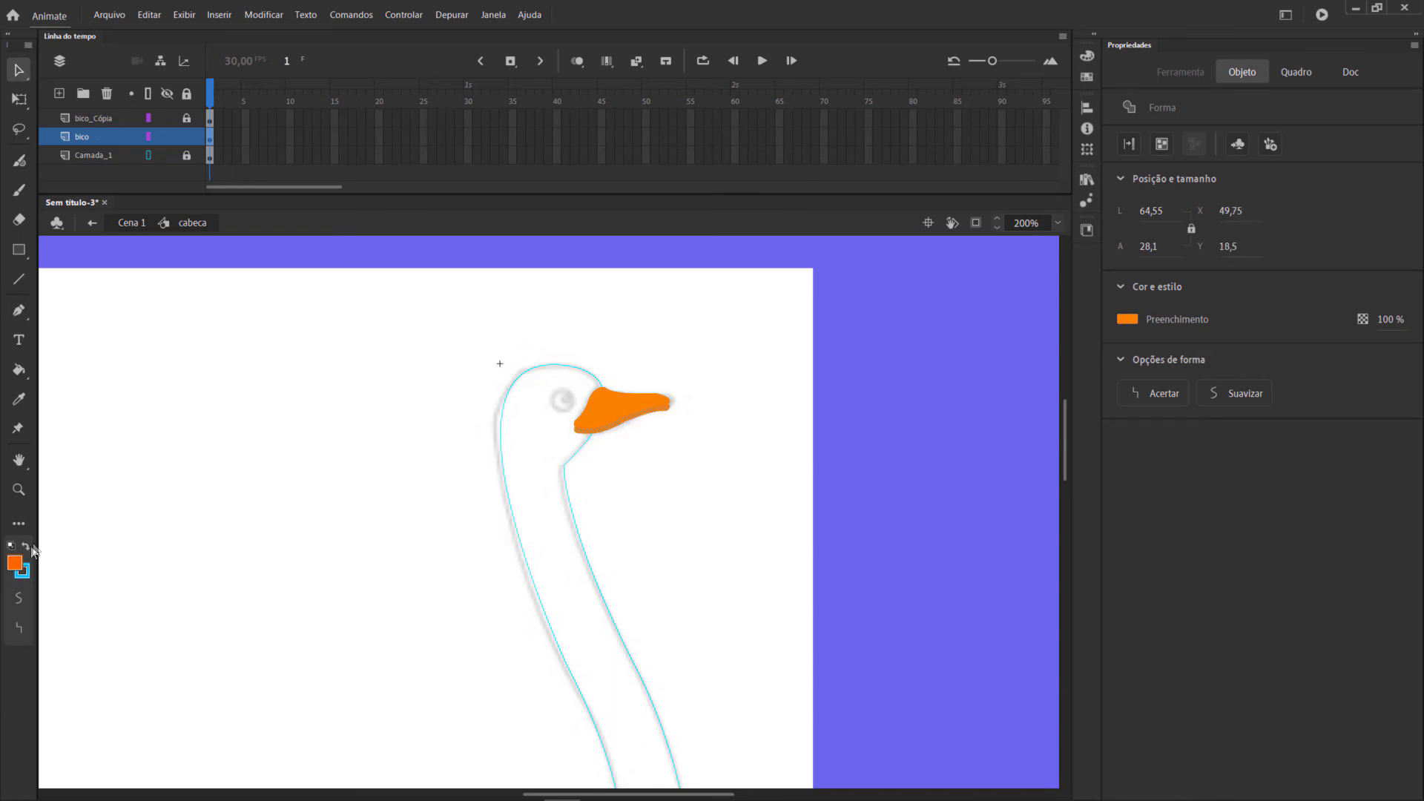
Change the fill of the lower beak shape on the bico layer to a deeper orange, #F06900.
{"action": "left_click", "coordinate": [1128, 320]}
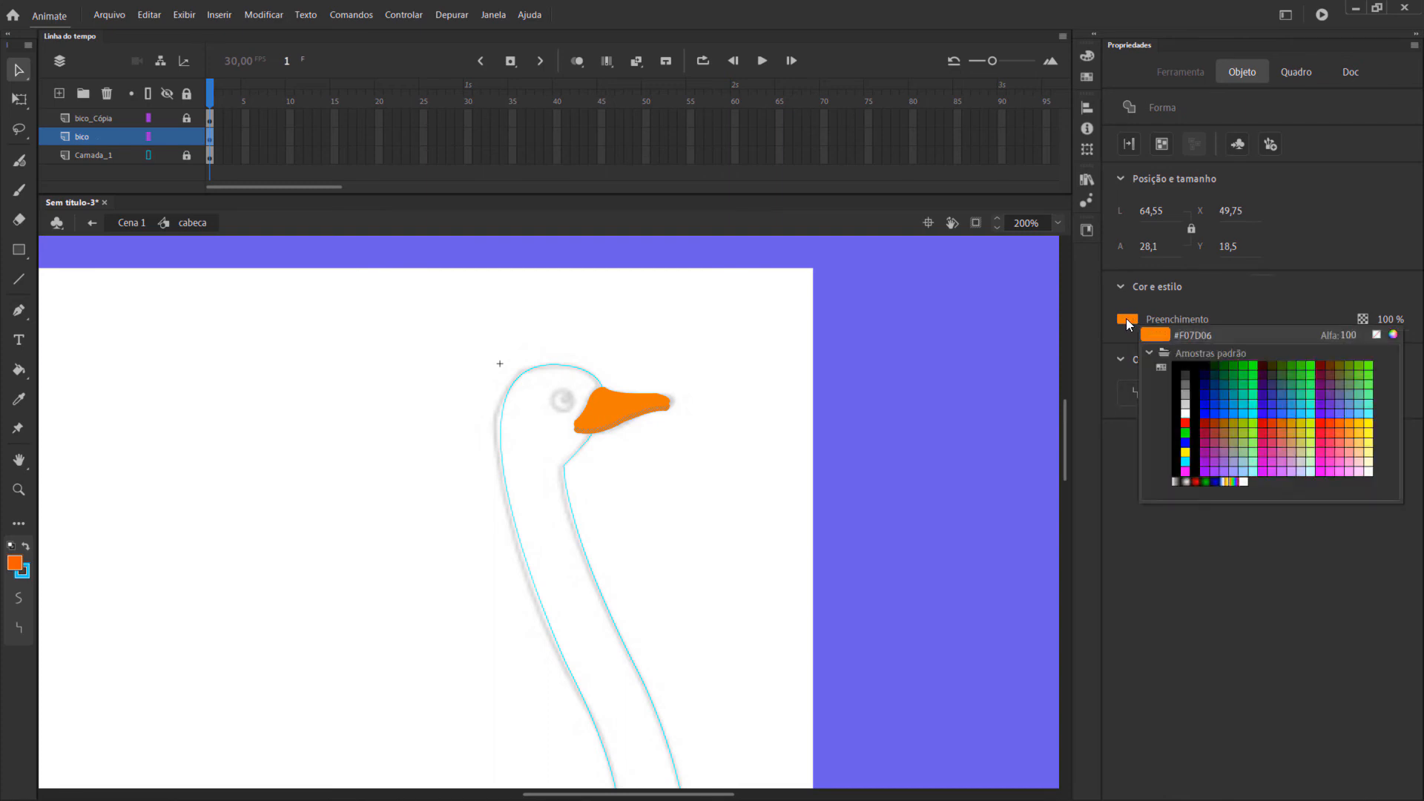
{"action": "left_click", "coordinate": [1394, 336]}
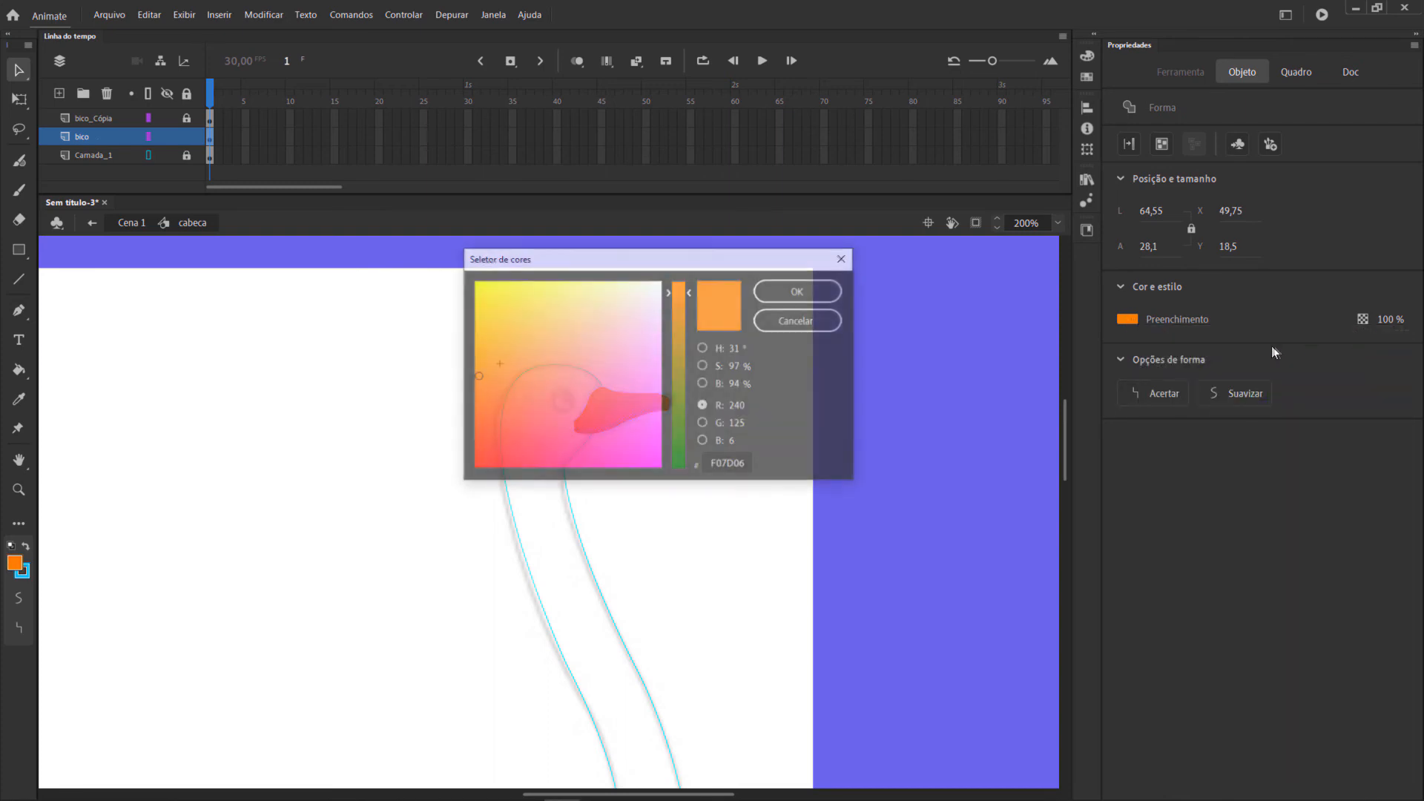
{"action": "left_click_drag", "start_coordinate": [483, 388], "coordinate": [465, 390]}
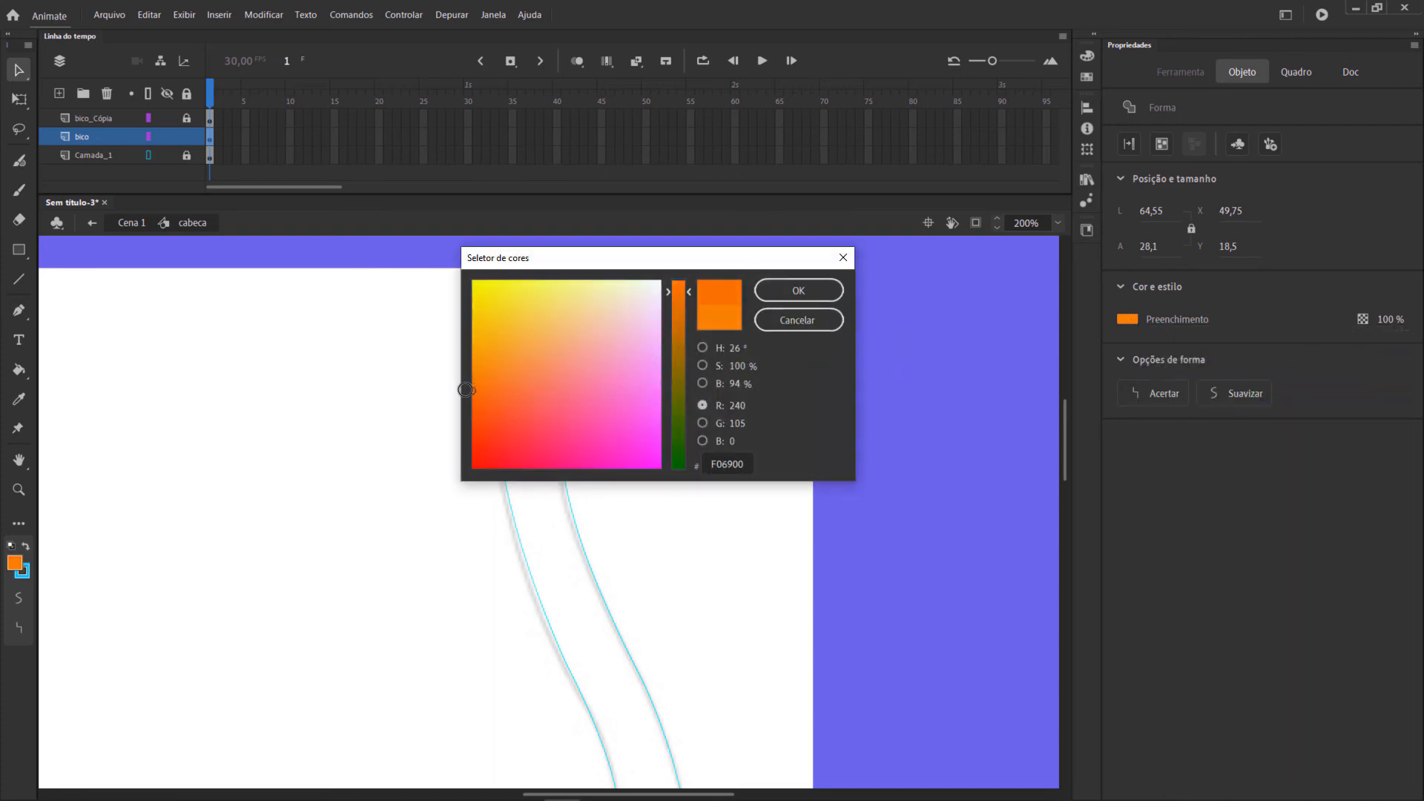
{"action": "left_click", "coordinate": [799, 291]}
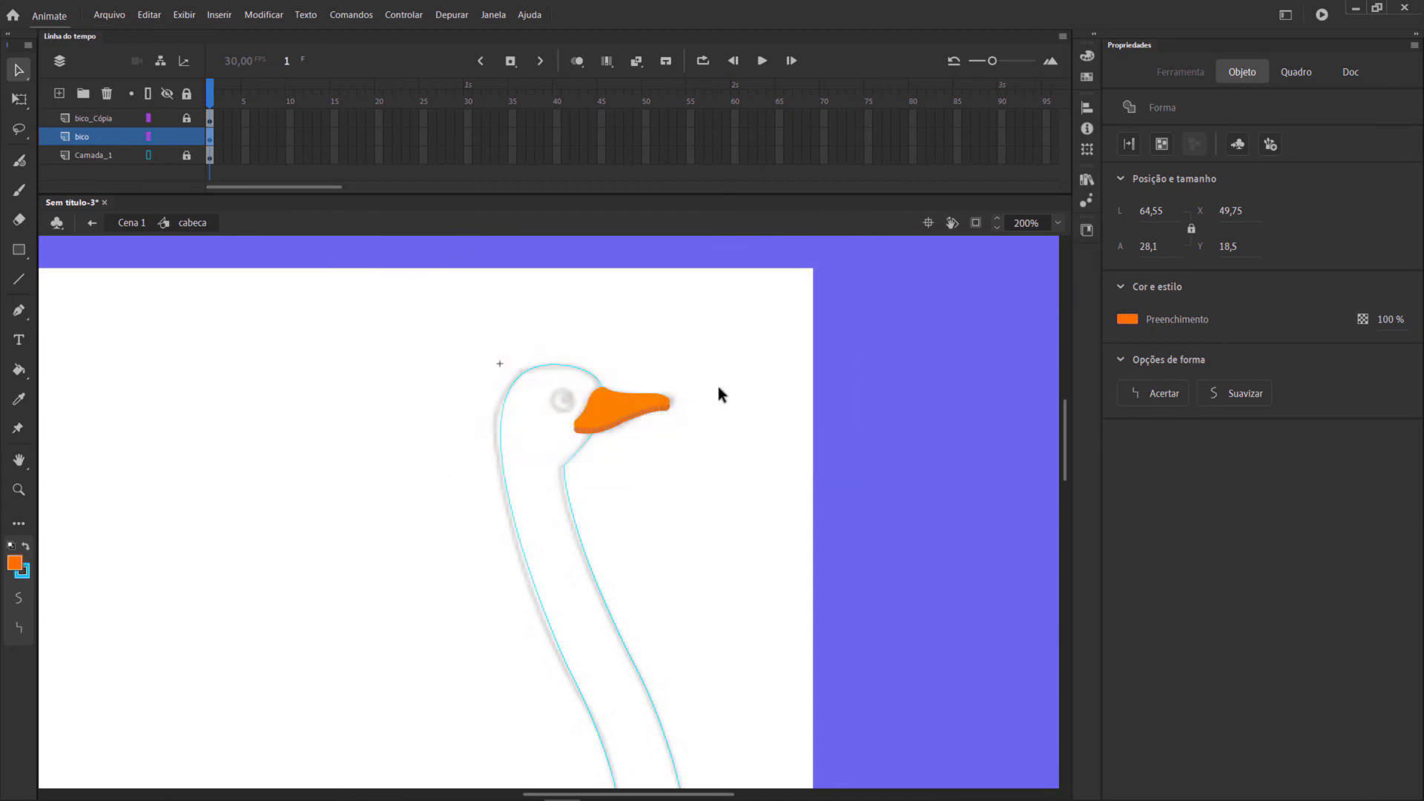
{"action": "left_click", "coordinate": [725, 405]}
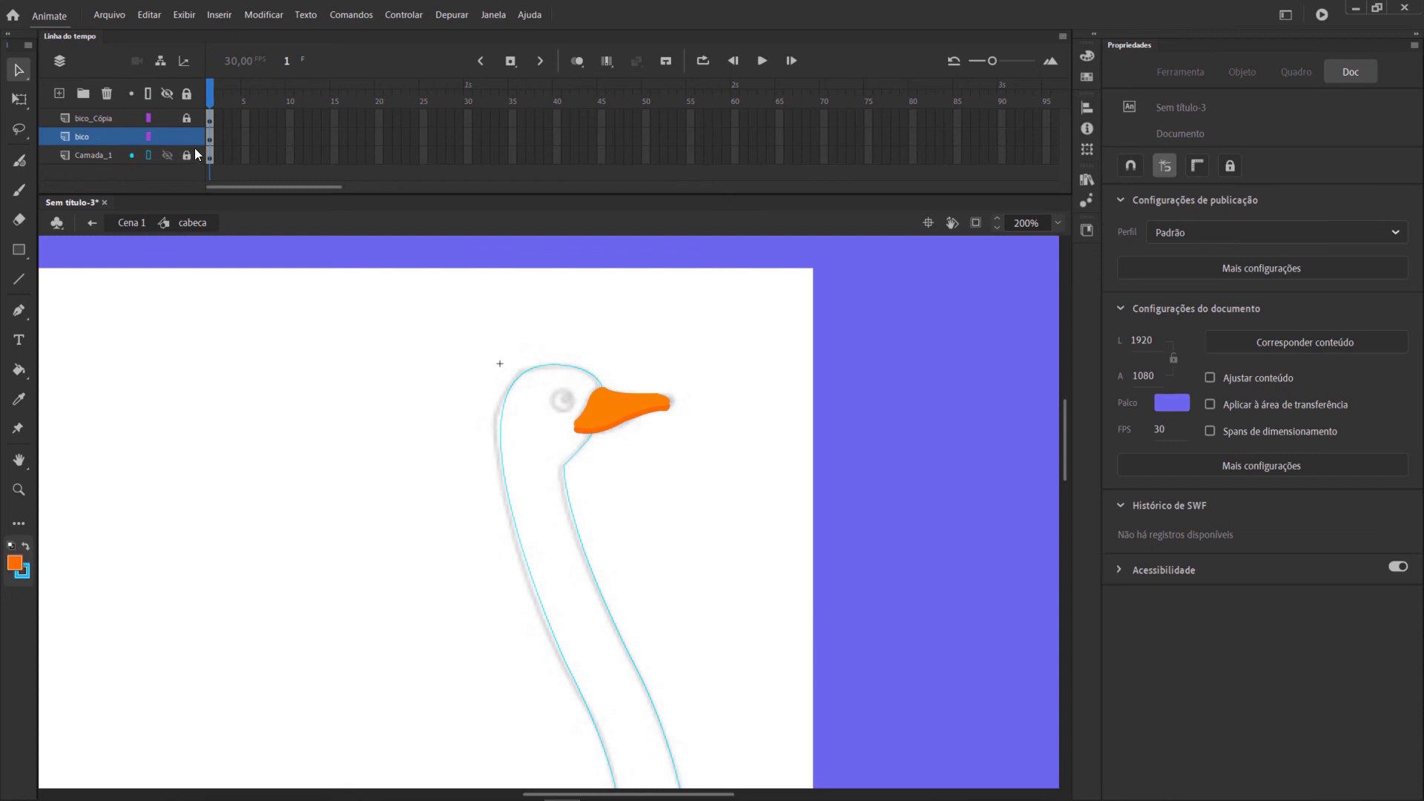
Lock the bico layer and draw a #333333 circle about 16 px wide over the eye on a new layer above bico_Cópia.
{"action": "left_click", "coordinate": [95, 118]}
{"action": "key", "text": "o"}
{"action": "left_click", "coordinate": [59, 94]}
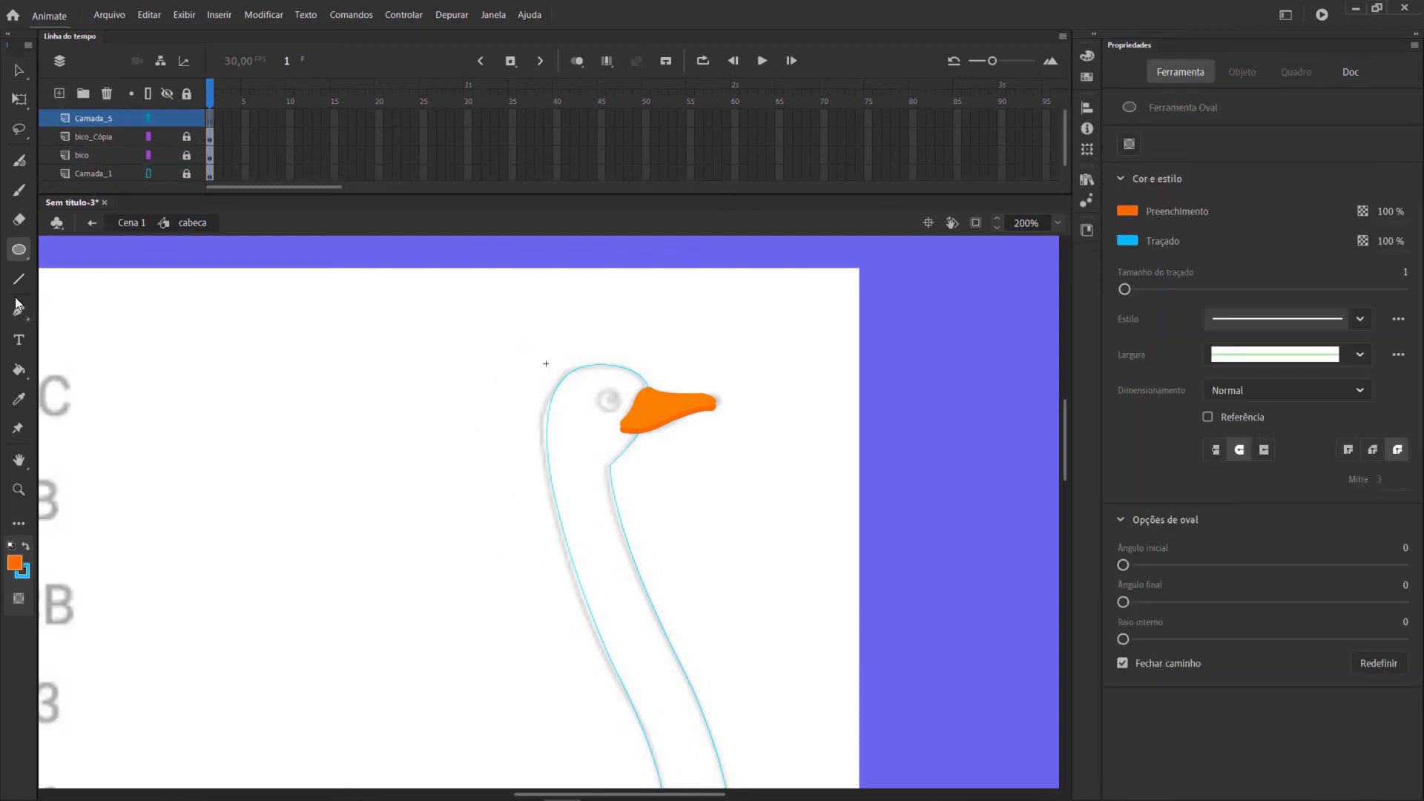
{"action": "left_click", "coordinate": [16, 564]}
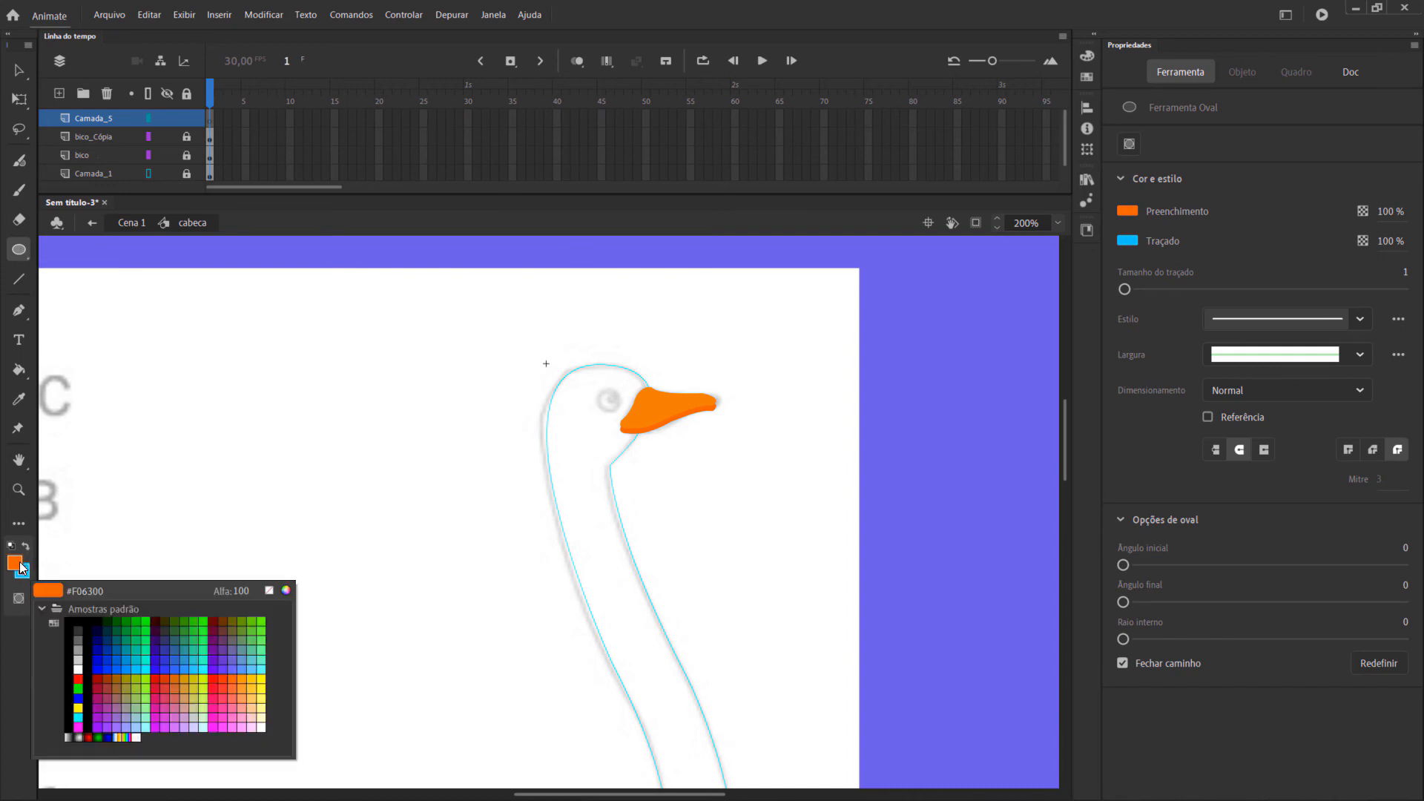
{"action": "left_click", "coordinate": [81, 628]}
{"action": "left_click_drag", "start_coordinate": [597, 388], "coordinate": [615, 411]}
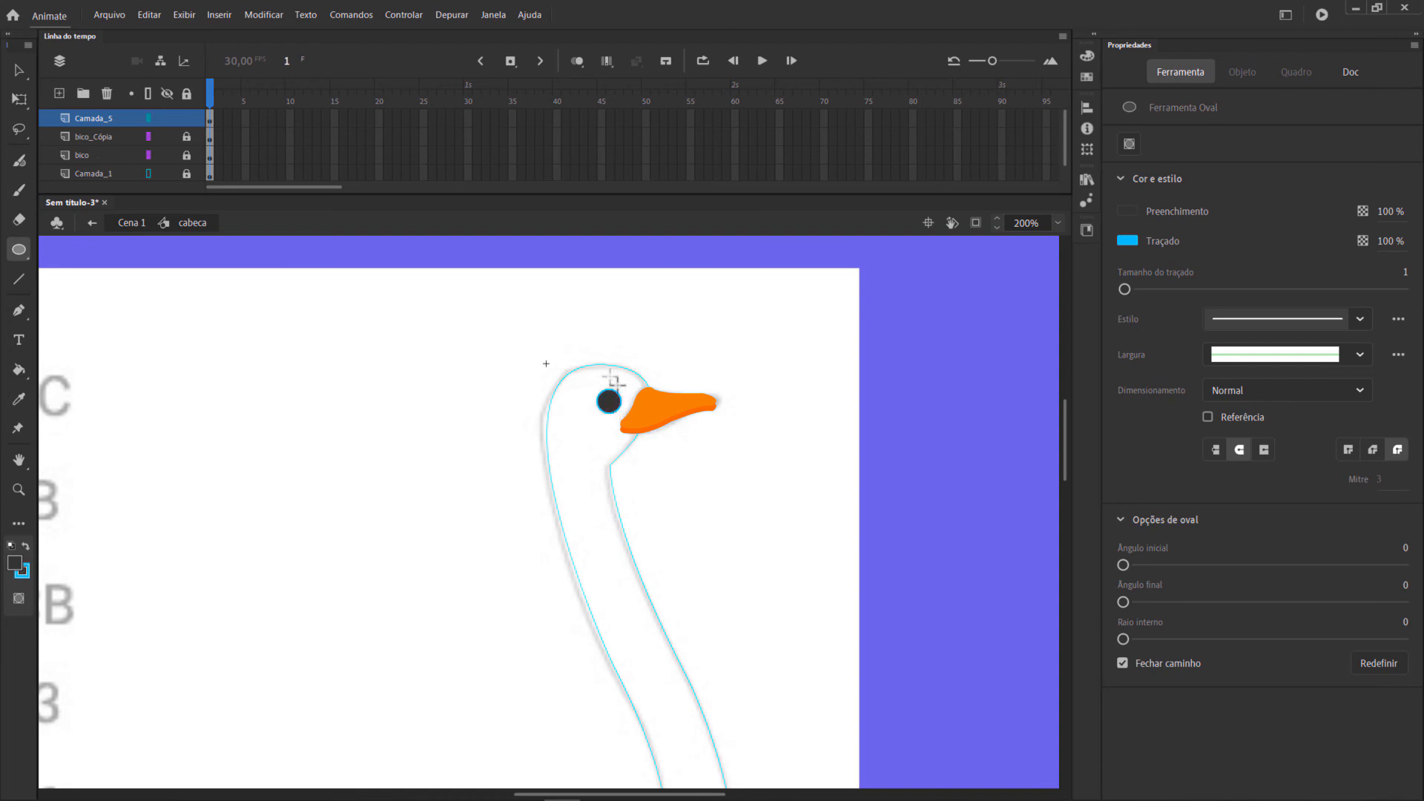
Select the whole eye circle and remove its stroke colour.
{"action": "left_click", "coordinate": [18, 73]}
{"action": "left_click_drag", "start_coordinate": [581, 360], "coordinate": [629, 427]}
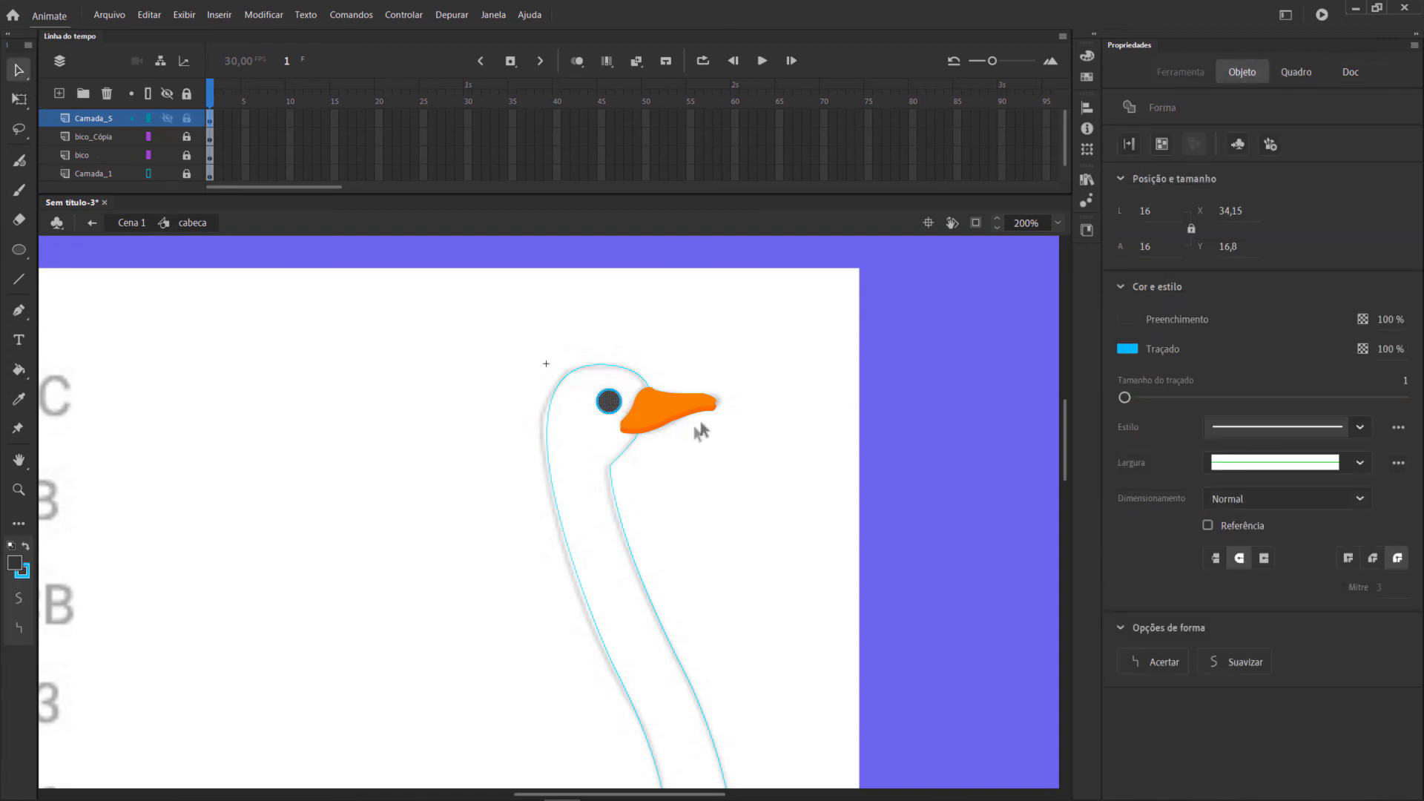
{"action": "left_click", "coordinate": [1133, 352]}
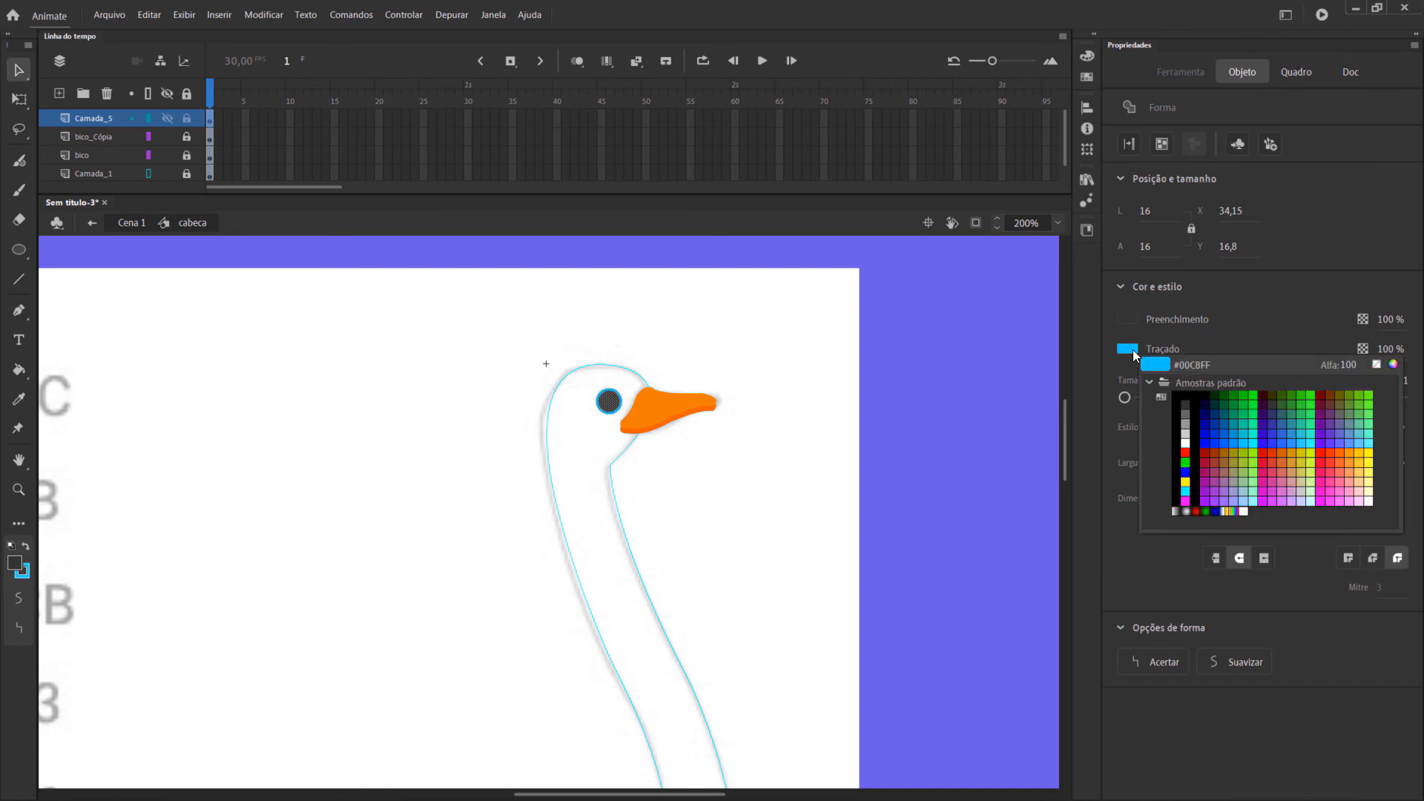
{"action": "left_click", "coordinate": [1378, 368]}
{"action": "left_click", "coordinate": [657, 368]}
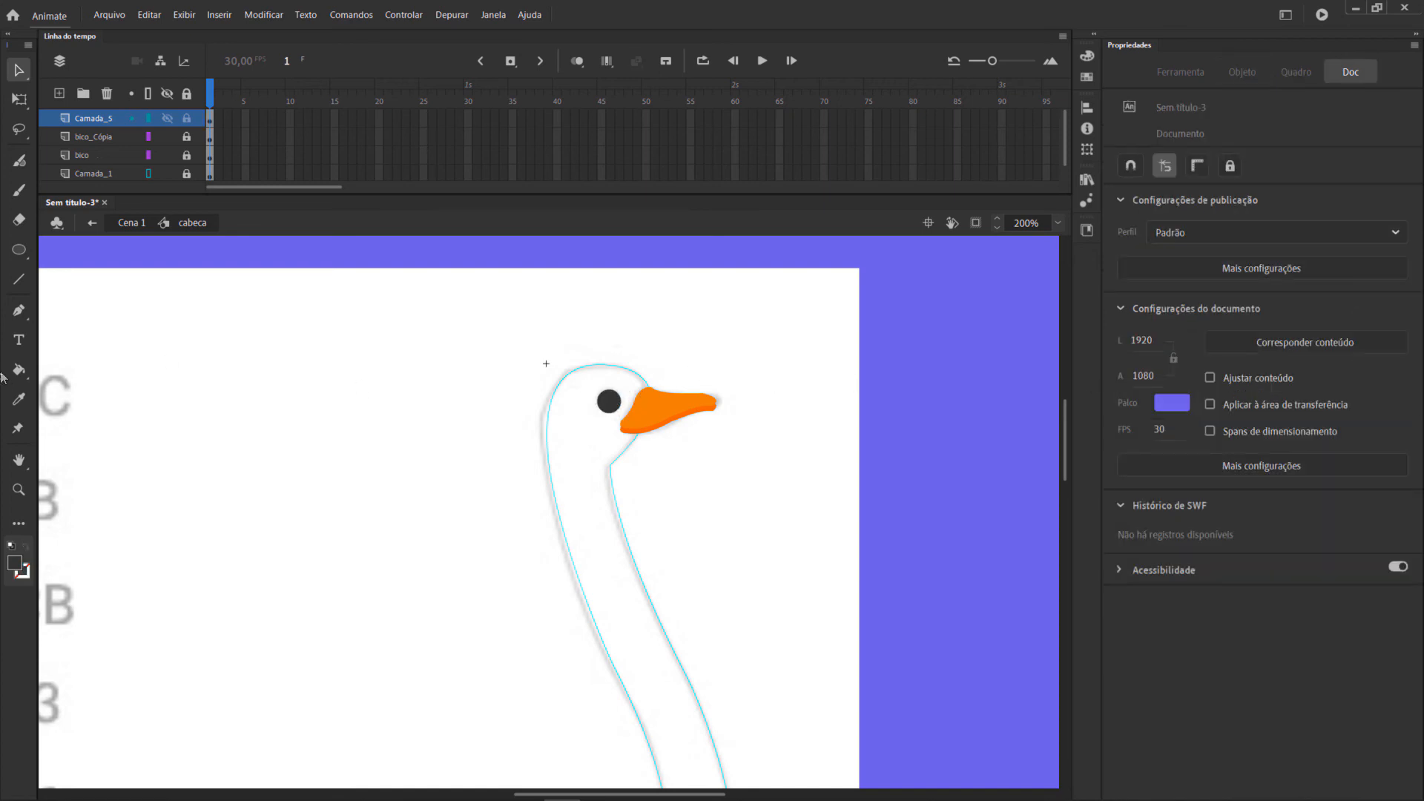
Draw a small white #FFFFFF oval highlight inside the eye with the Oval tool and lock the eye's layer.
{"action": "left_click", "coordinate": [19, 250]}
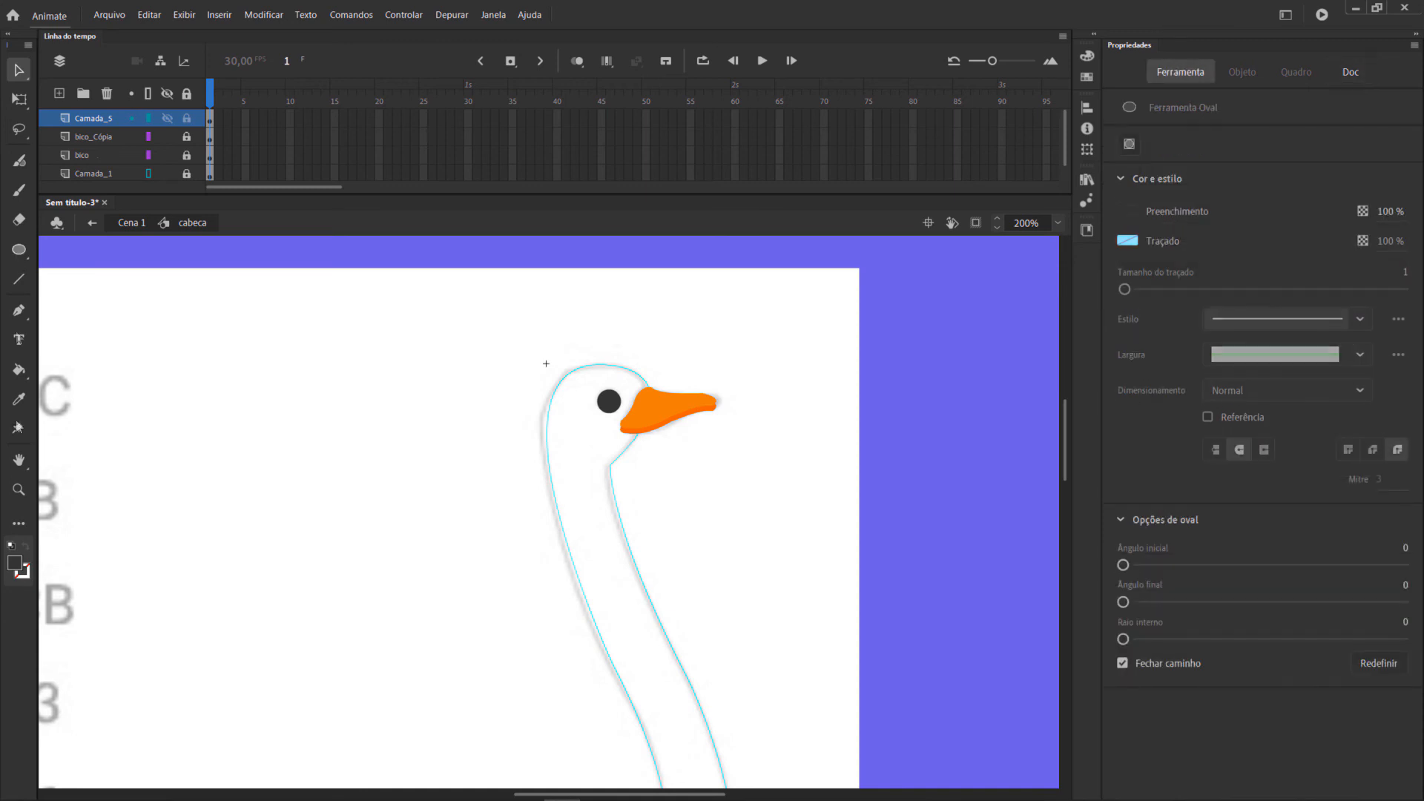
{"action": "left_click", "coordinate": [17, 563]}
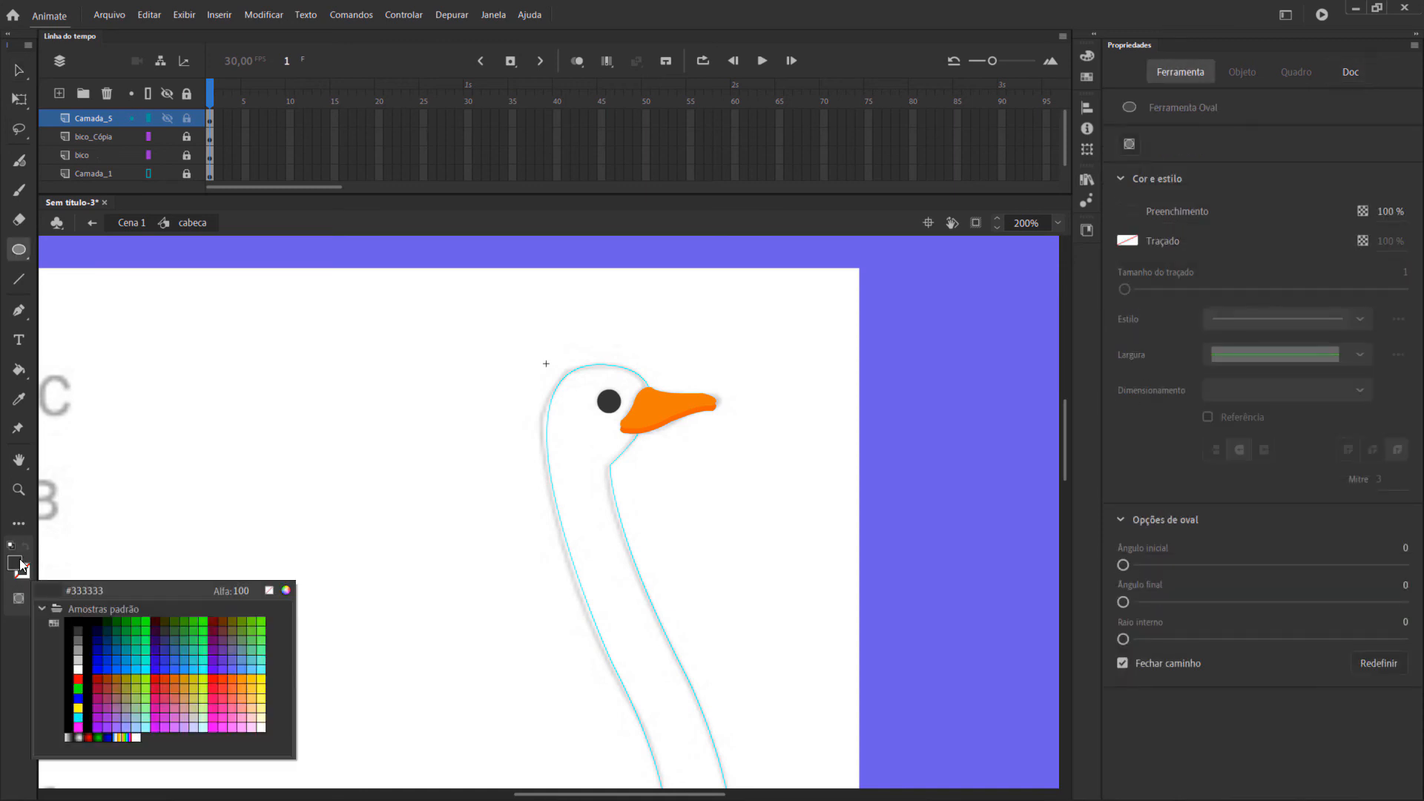
{"action": "left_click", "coordinate": [79, 668]}
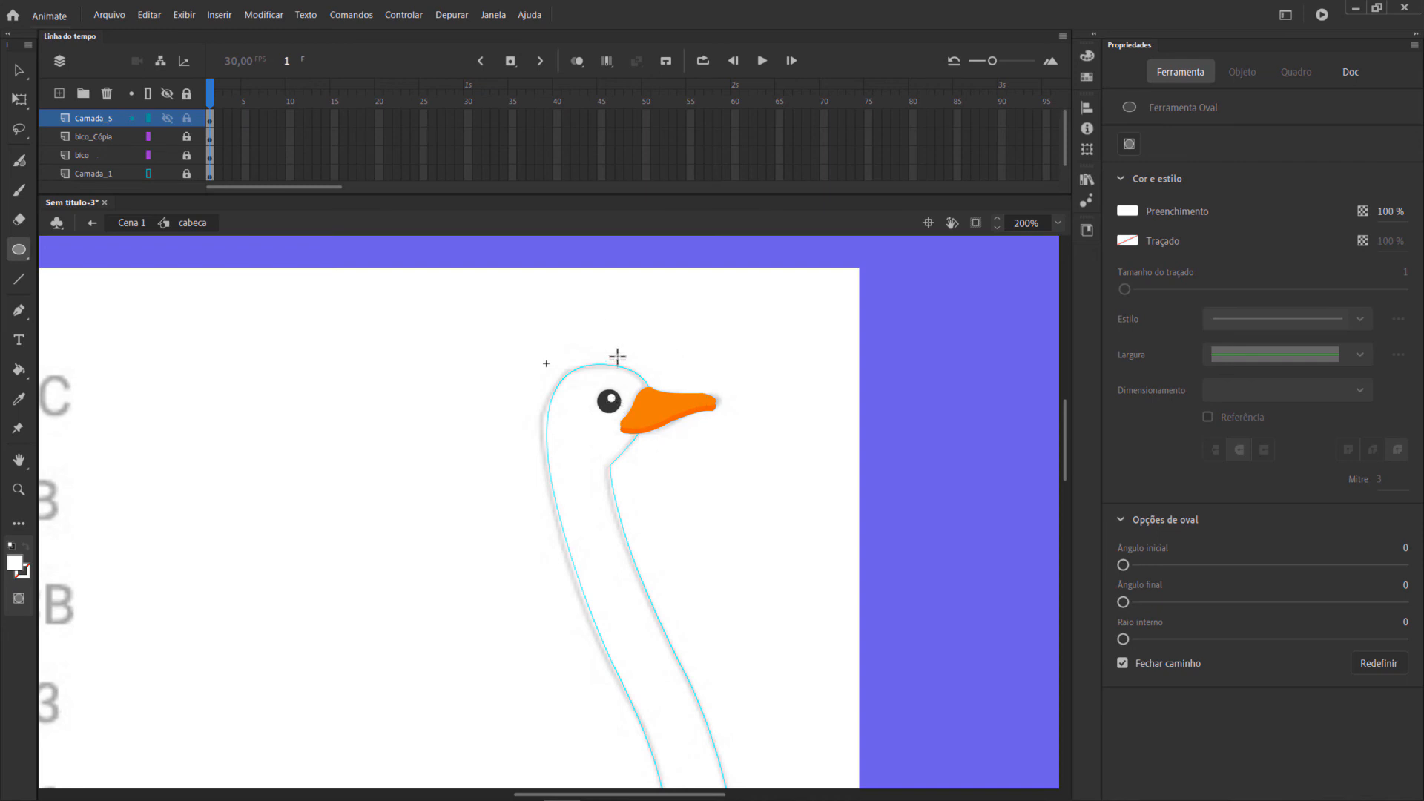
{"action": "left_click", "coordinate": [187, 119]}
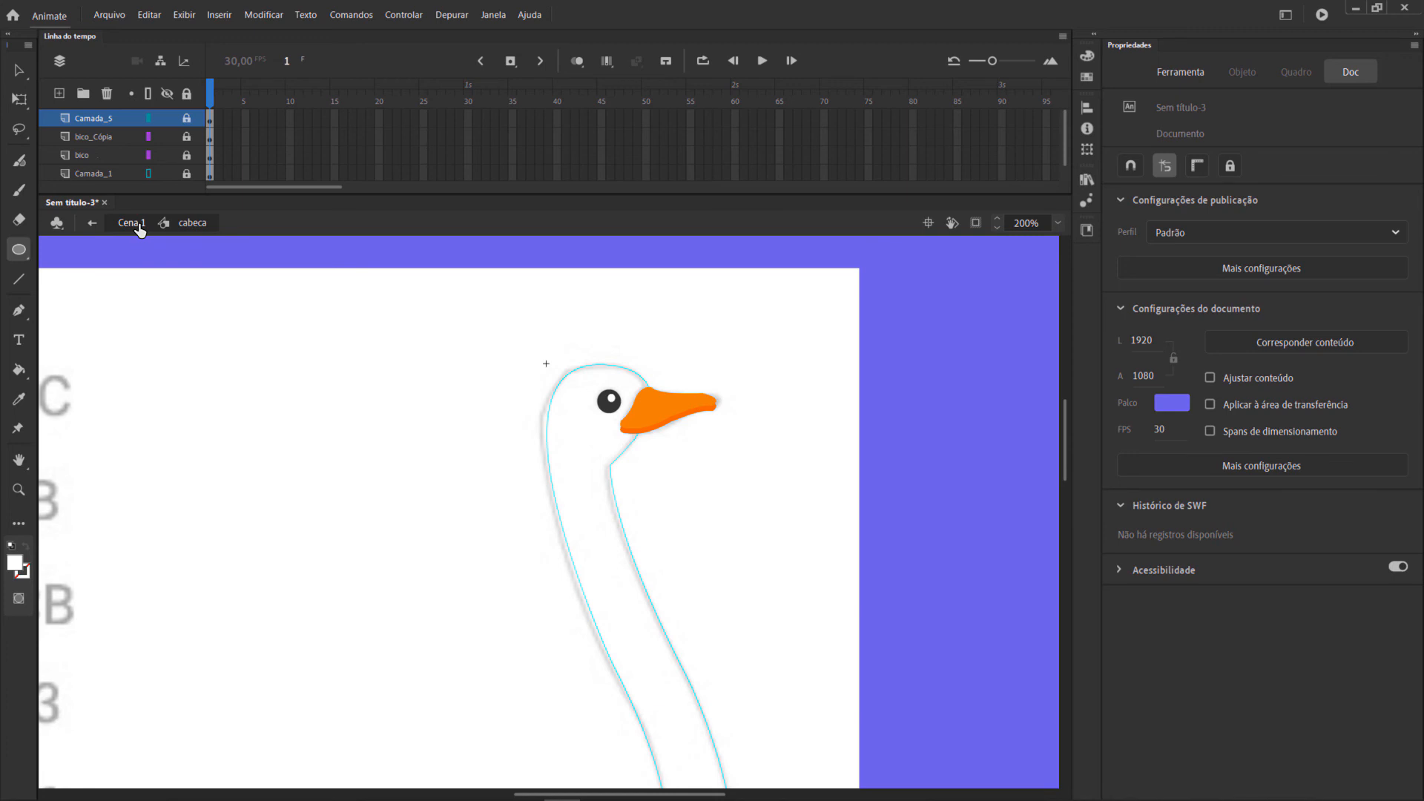
Return from the head symbol to Cena 1 at 100% zoom and lock the cabeca layer.
{"action": "left_click", "coordinate": [132, 224]}
{"action": "left_click", "coordinate": [1058, 224]}
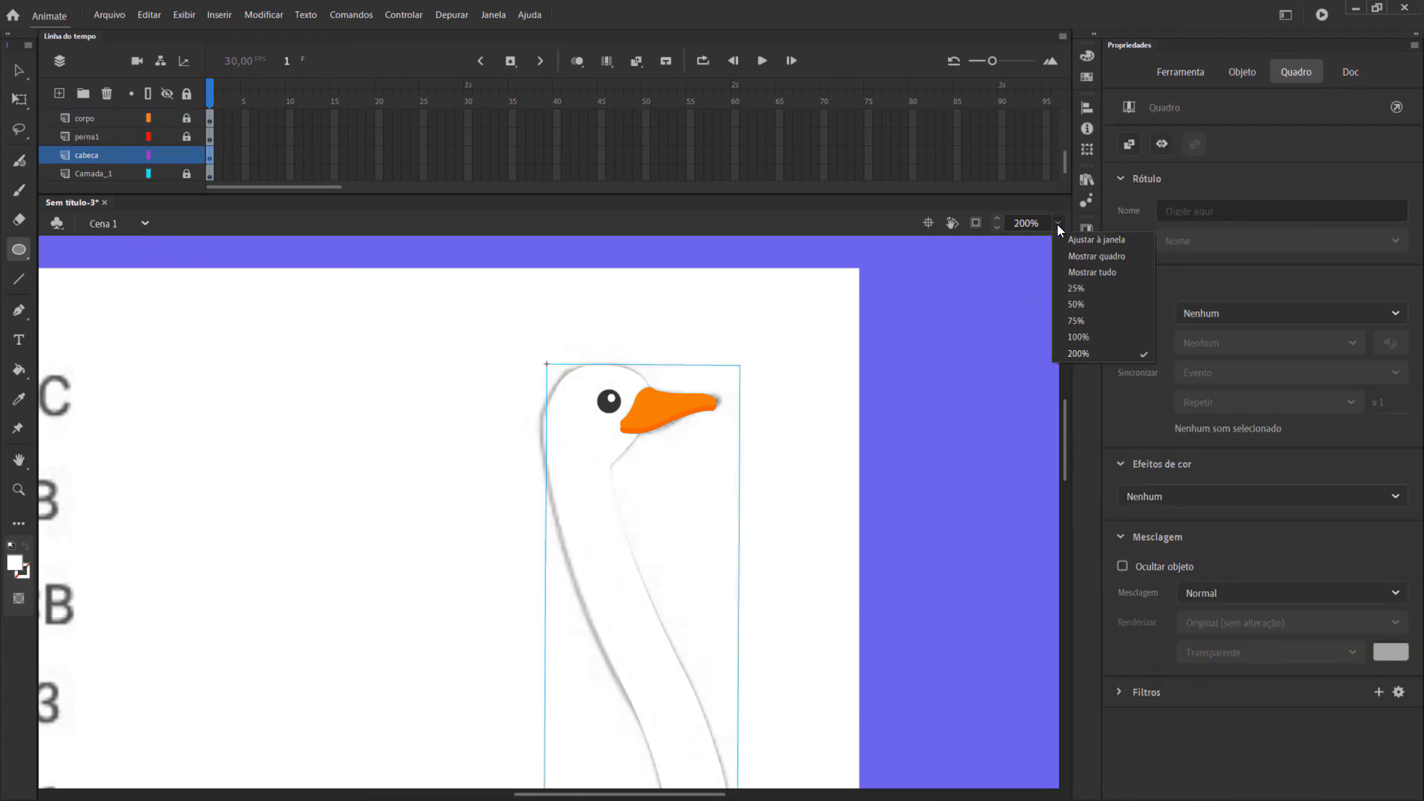
{"action": "left_click", "coordinate": [1077, 344]}
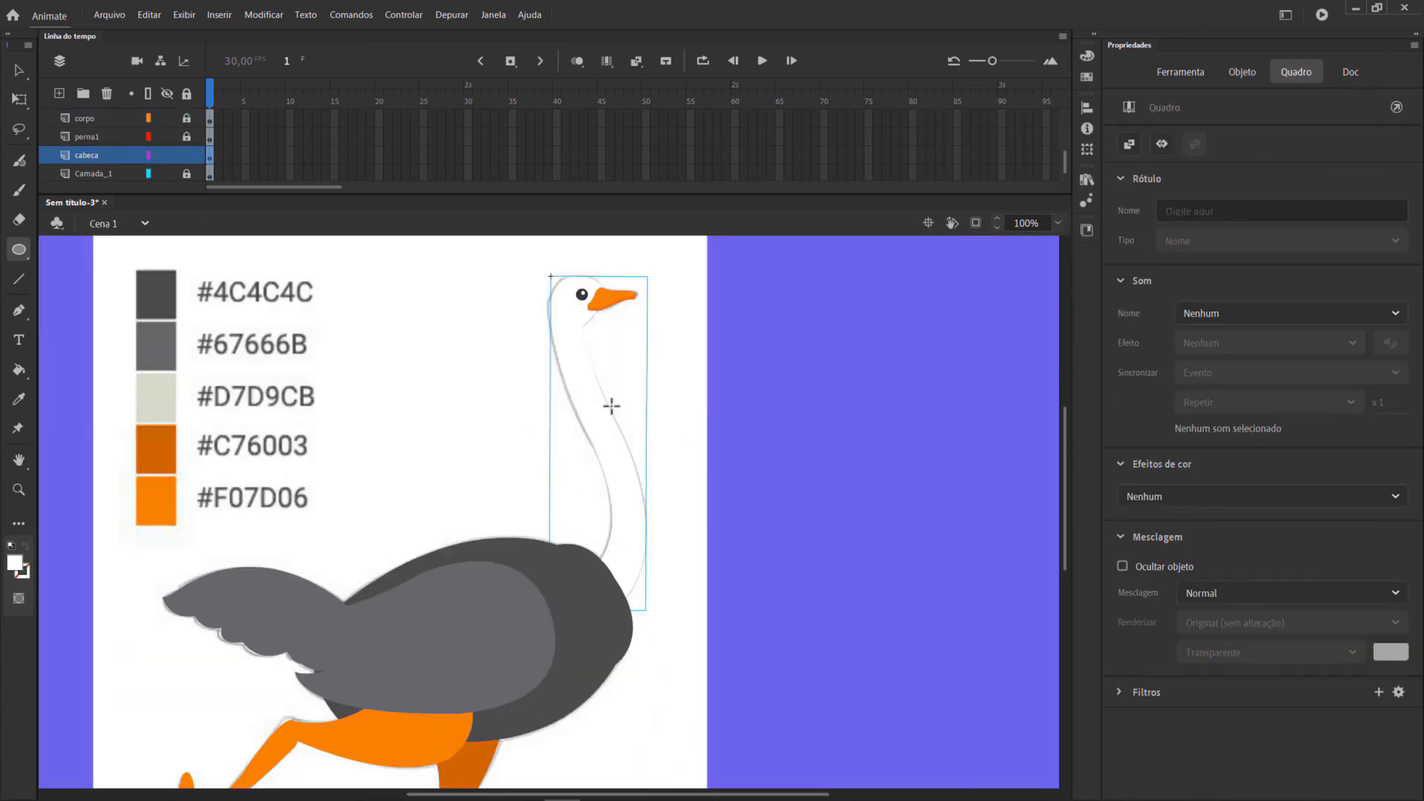
{"action": "left_click_drag", "start_coordinate": [776, 795], "coordinate": [729, 792]}
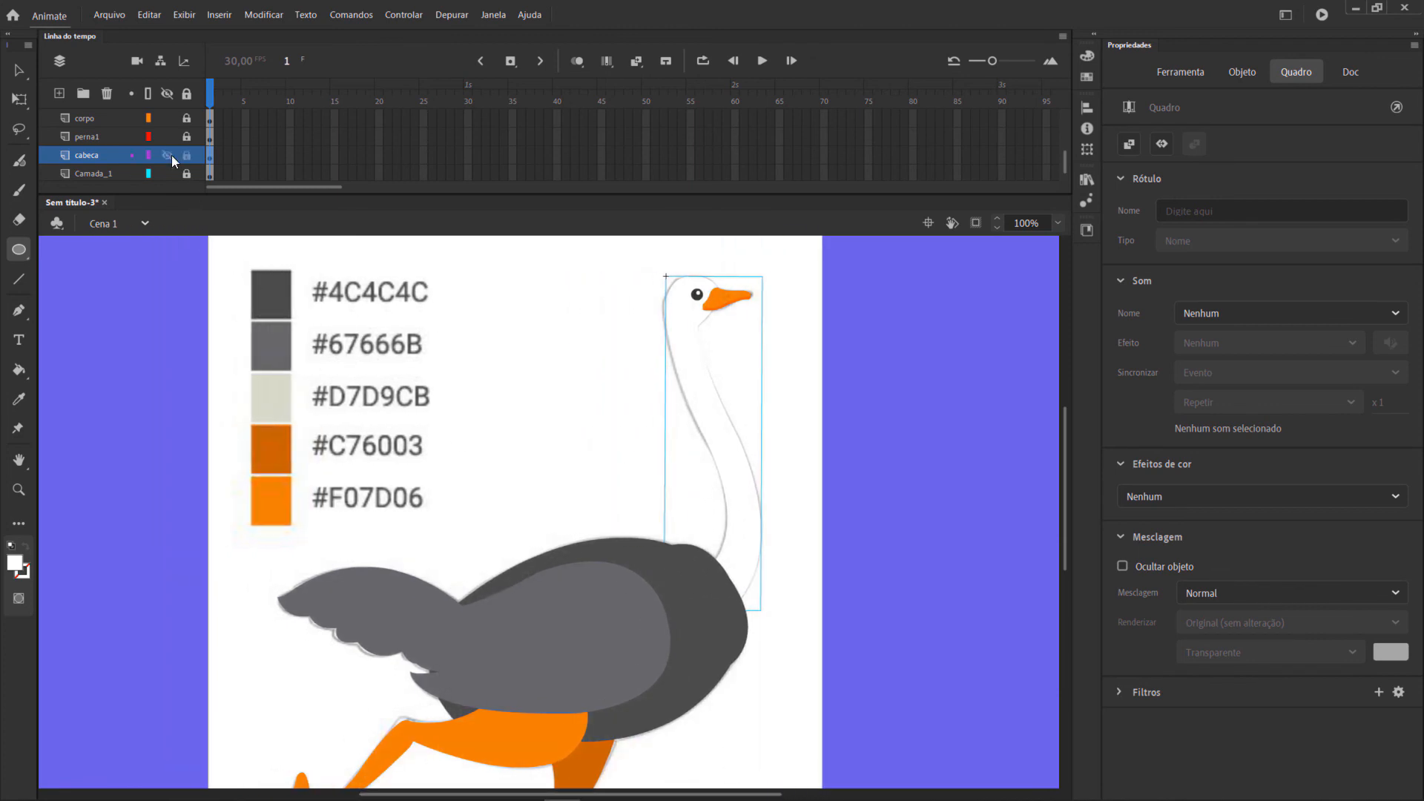
{"action": "left_click", "coordinate": [186, 155]}
{"action": "left_click", "coordinate": [18, 70]}
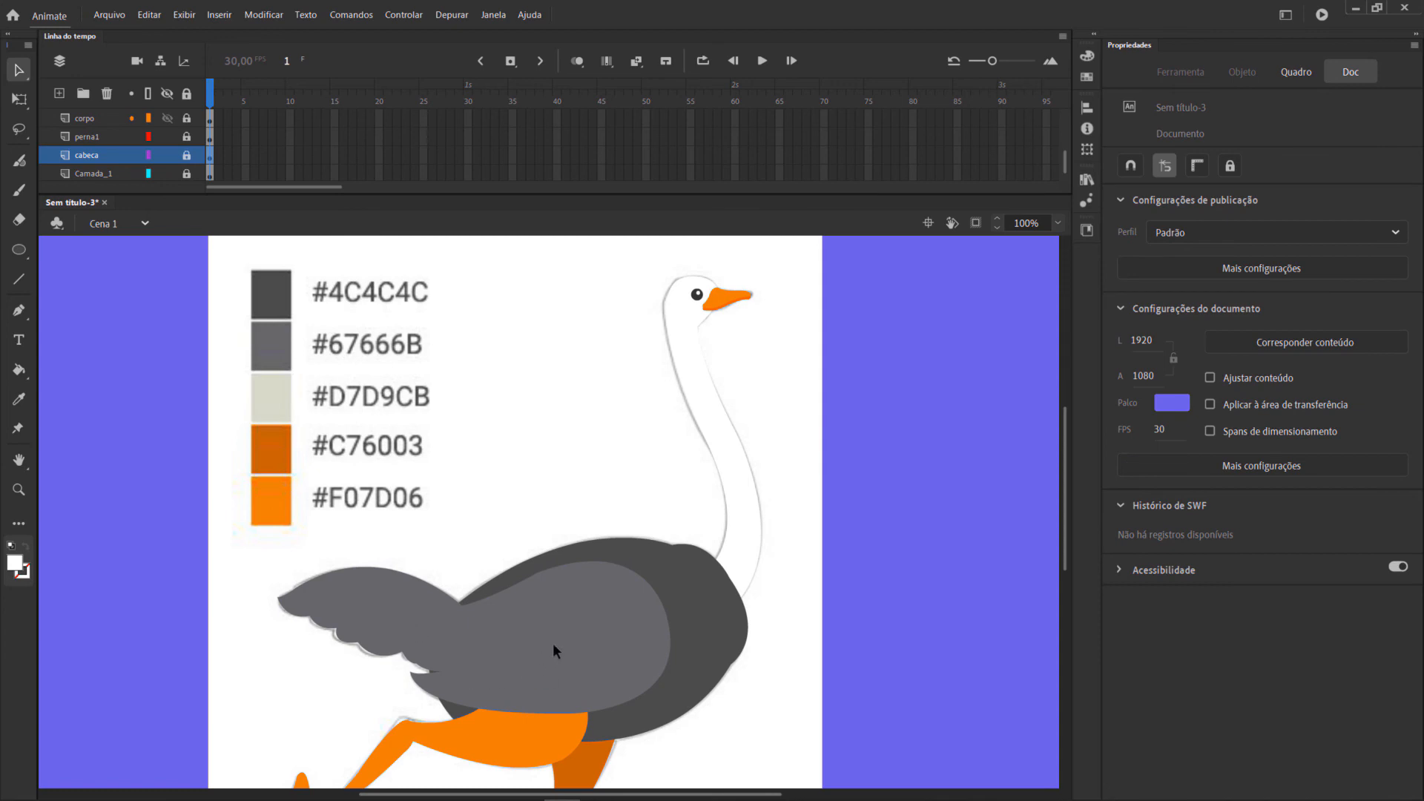
Unlock the asa layer and open the wing symbol for editing.
{"action": "scroll", "coordinate": [130, 145], "scroll_direction": "up", "scroll_amount": 1}
{"action": "scroll", "coordinate": [130, 144], "scroll_direction": "up", "scroll_amount": 1}
{"action": "scroll", "coordinate": [130, 148], "scroll_direction": "down", "scroll_amount": 1}
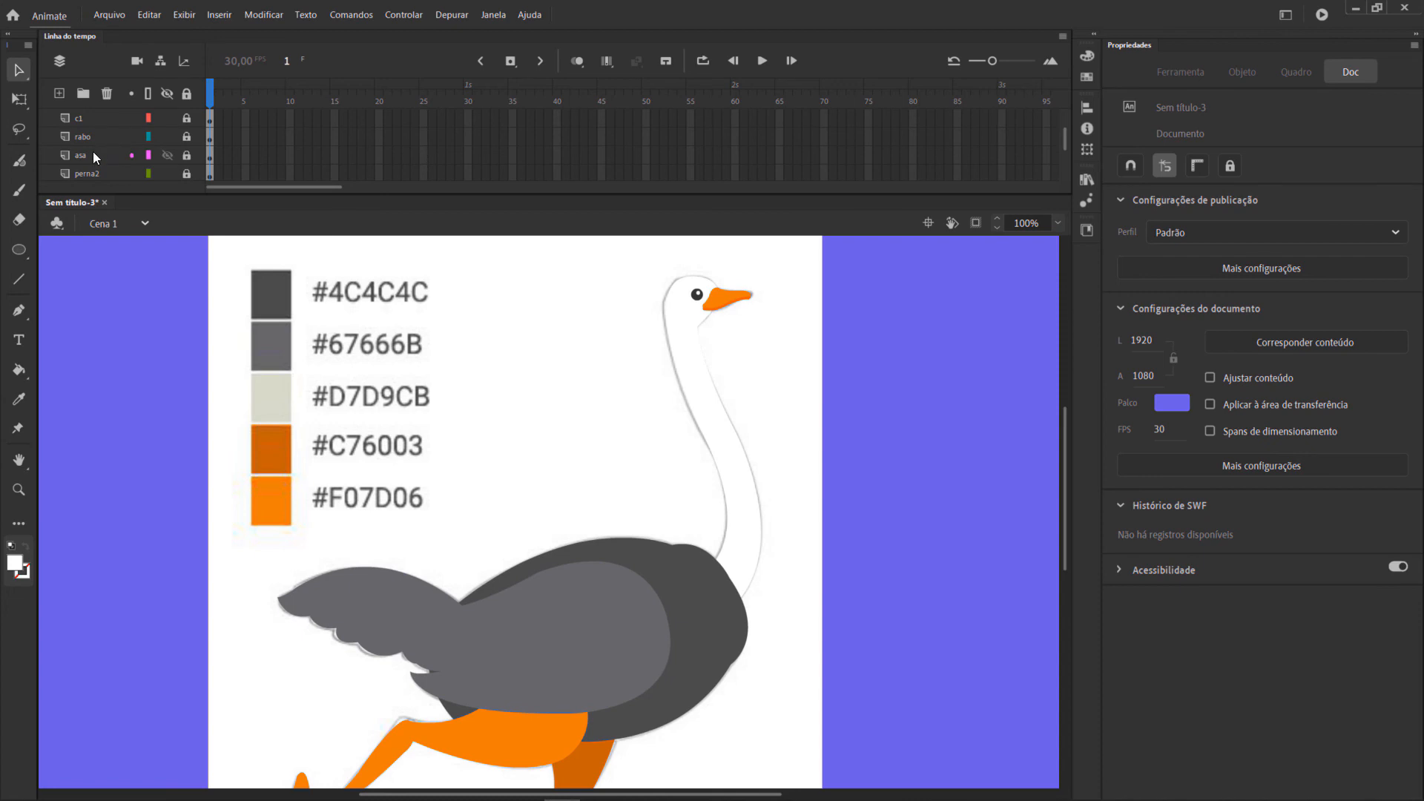
{"action": "left_click", "coordinate": [120, 155]}
{"action": "left_click", "coordinate": [186, 155]}
{"action": "left_click", "coordinate": [523, 642]}
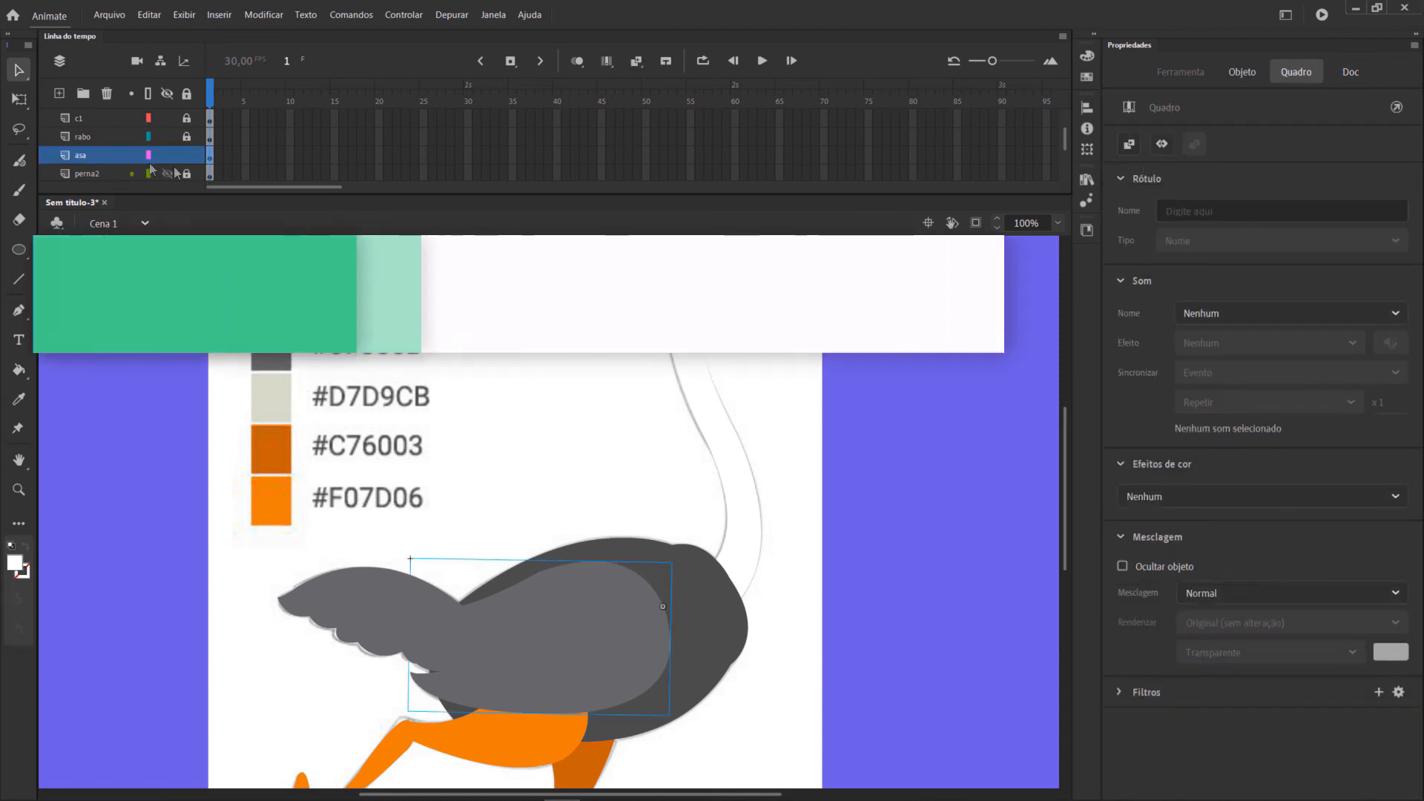
{"action": "double_click", "coordinate": [522, 641]}
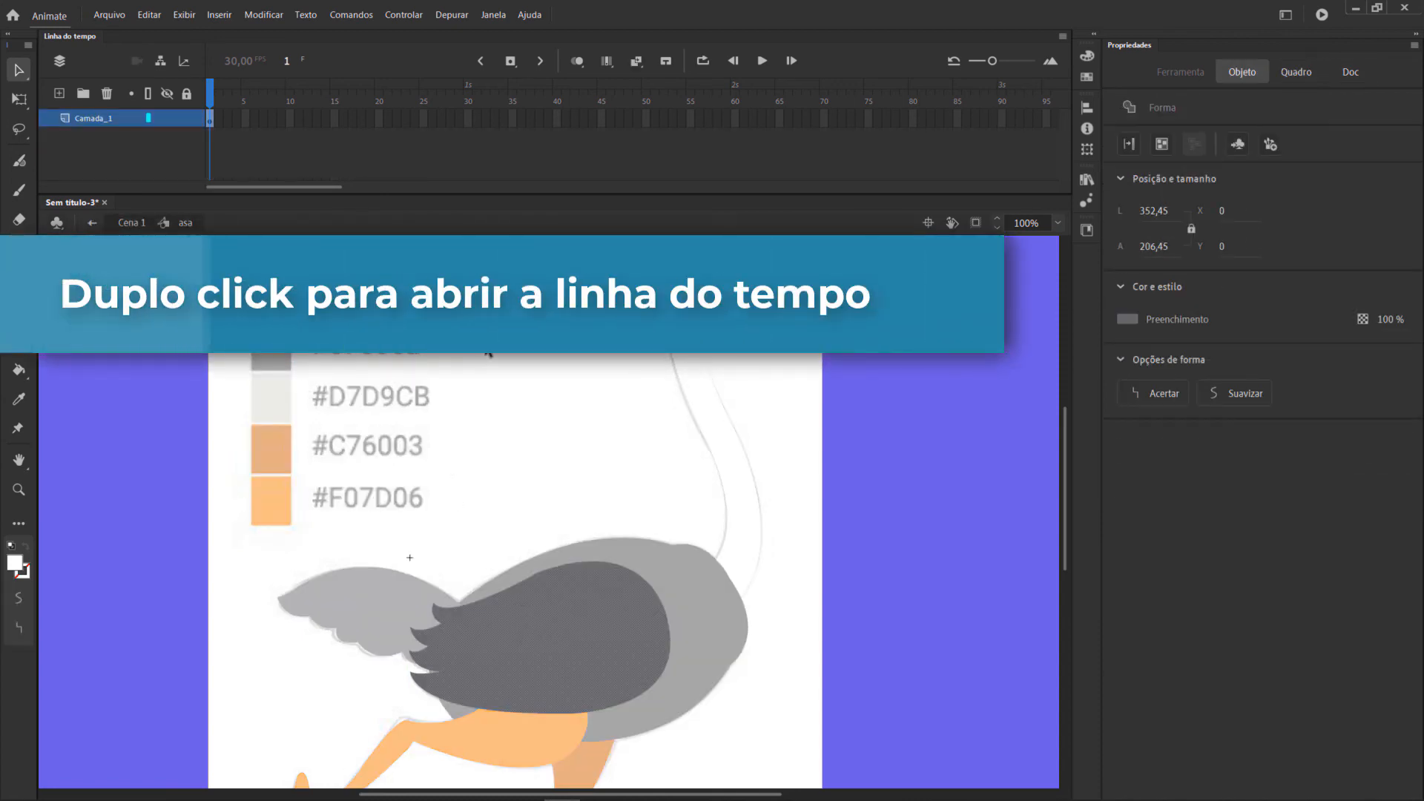
Lock Camada_1 inside the asa symbol and add a new layer above it.
{"action": "scroll", "coordinate": [478, 380], "scroll_direction": "down", "scroll_amount": 3}
{"action": "key", "text": "p"}
{"action": "left_click", "coordinate": [1059, 223]}
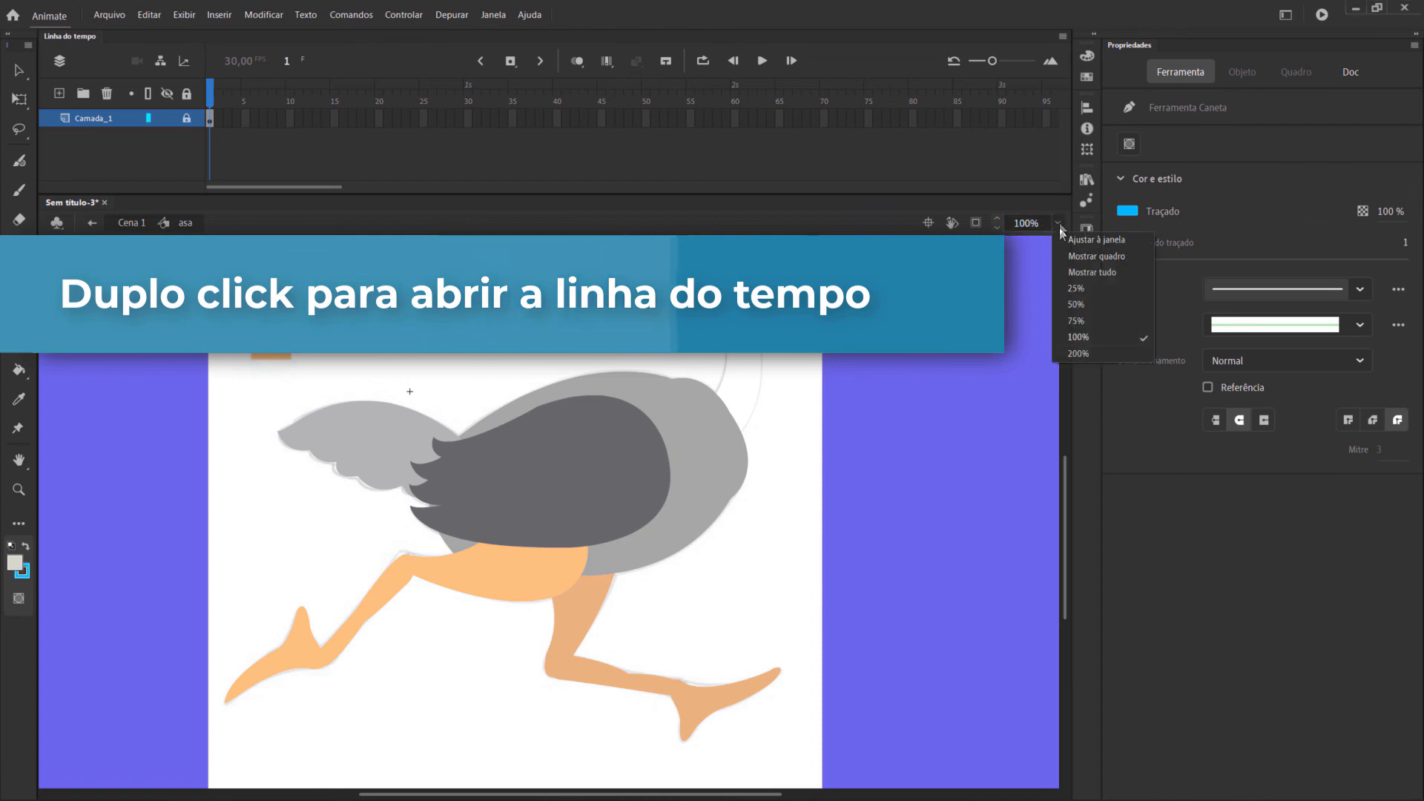
{"action": "left_click", "coordinate": [1076, 353]}
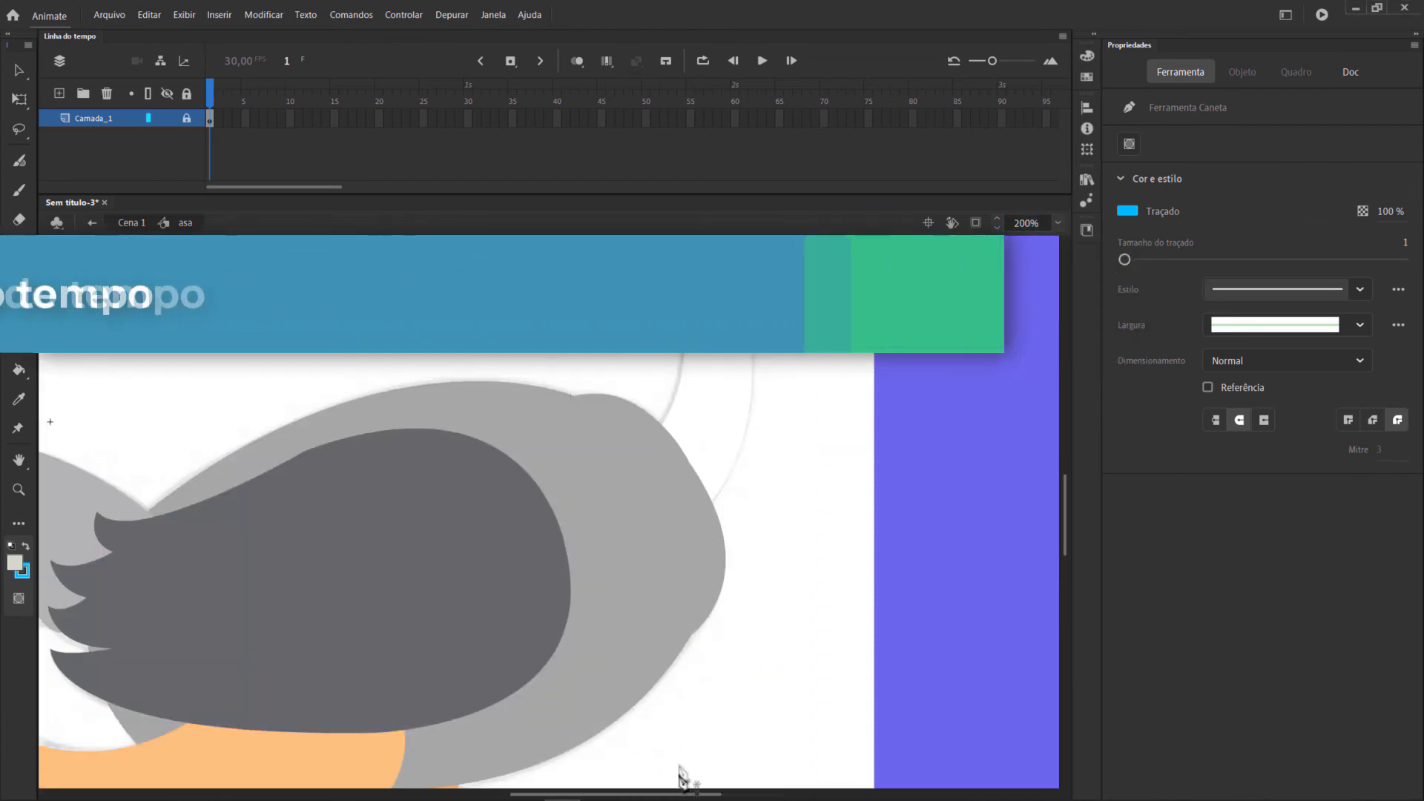
{"action": "left_click_drag", "start_coordinate": [638, 796], "coordinate": [585, 775]}
{"action": "scroll", "coordinate": [417, 560], "scroll_direction": "down", "scroll_amount": 3}
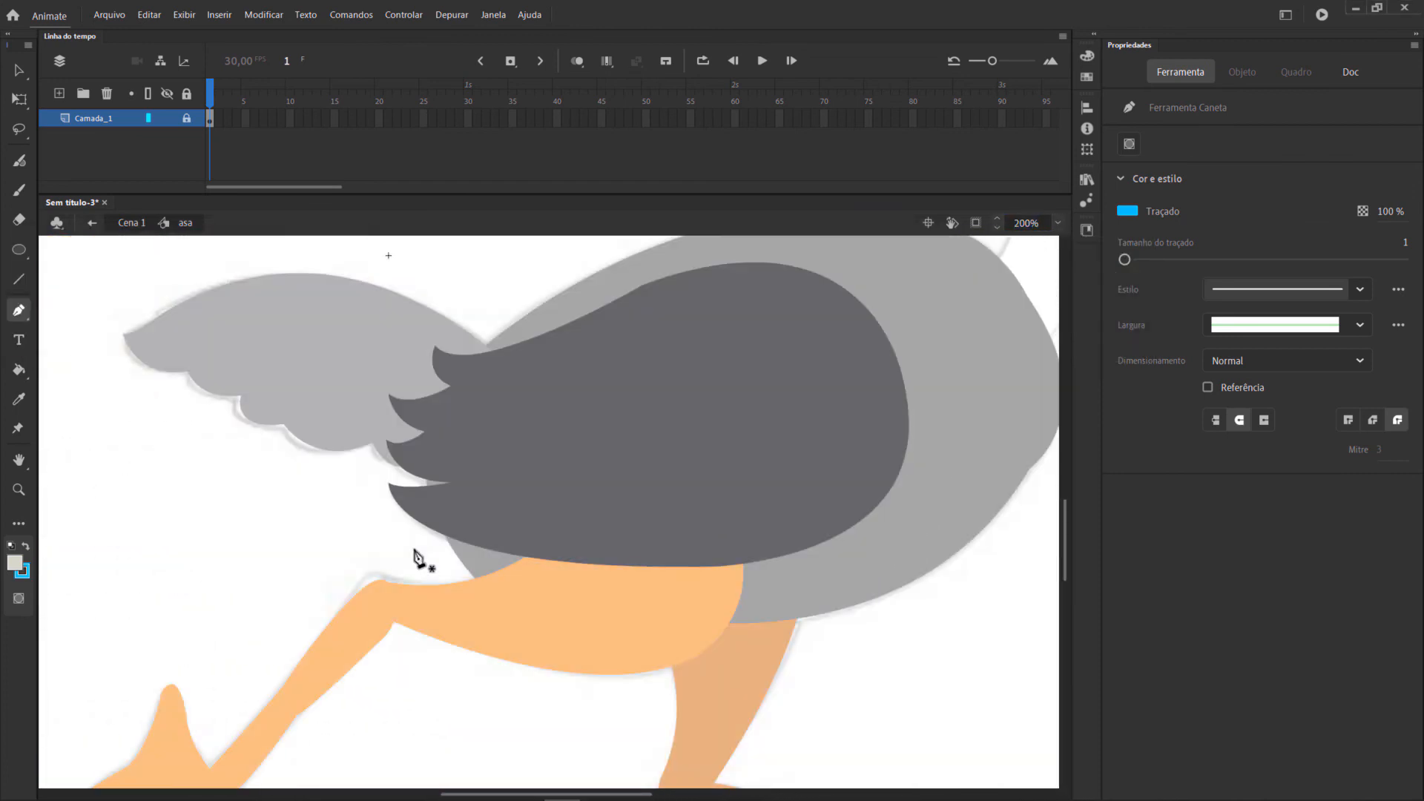
{"action": "left_click", "coordinate": [65, 94]}
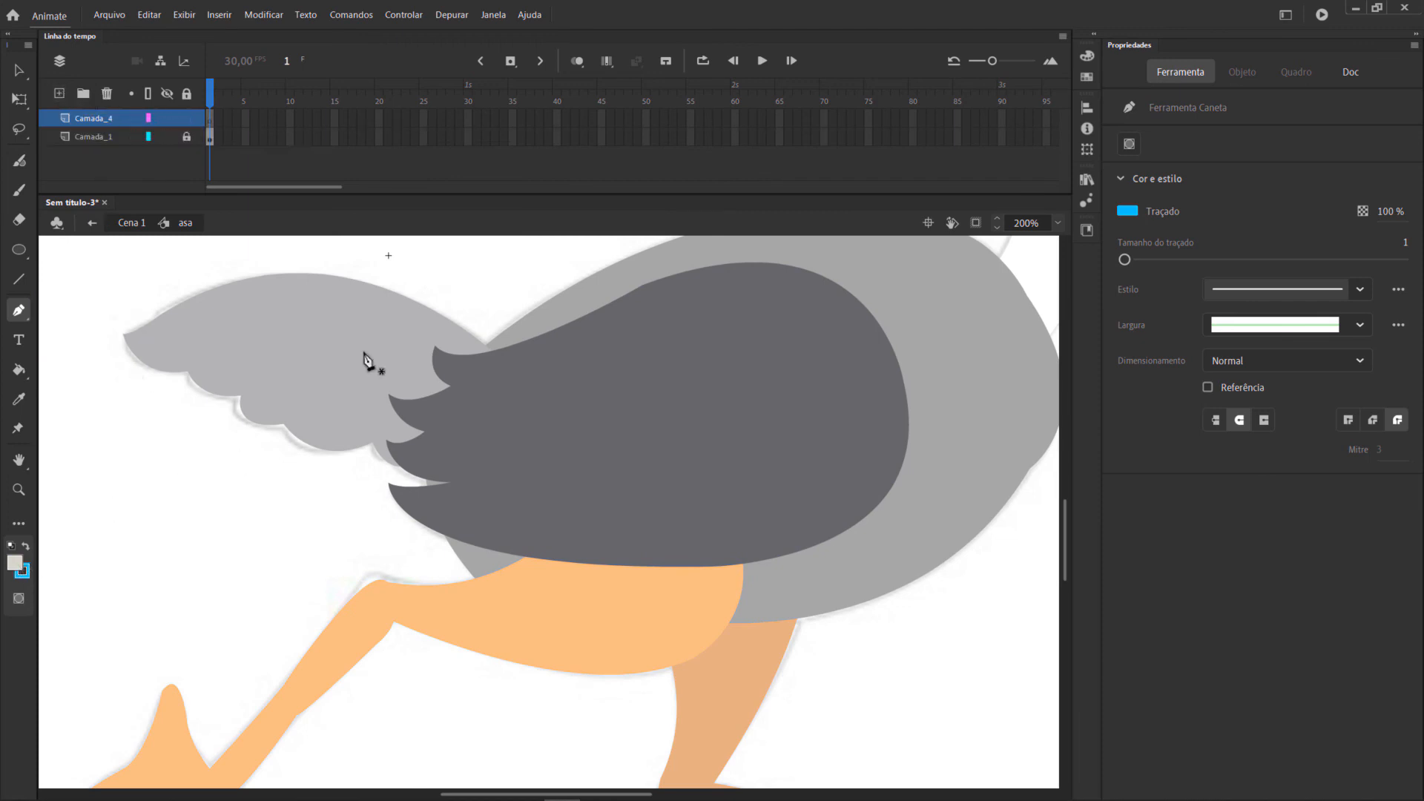
Trace the outer edge of the wing's four feather tips with the Pen tool on the new layer.
{"action": "scroll", "coordinate": [360, 367], "scroll_direction": "up", "scroll_amount": 3}
{"action": "scroll", "coordinate": [271, 371], "scroll_direction": "up", "scroll_amount": 4}
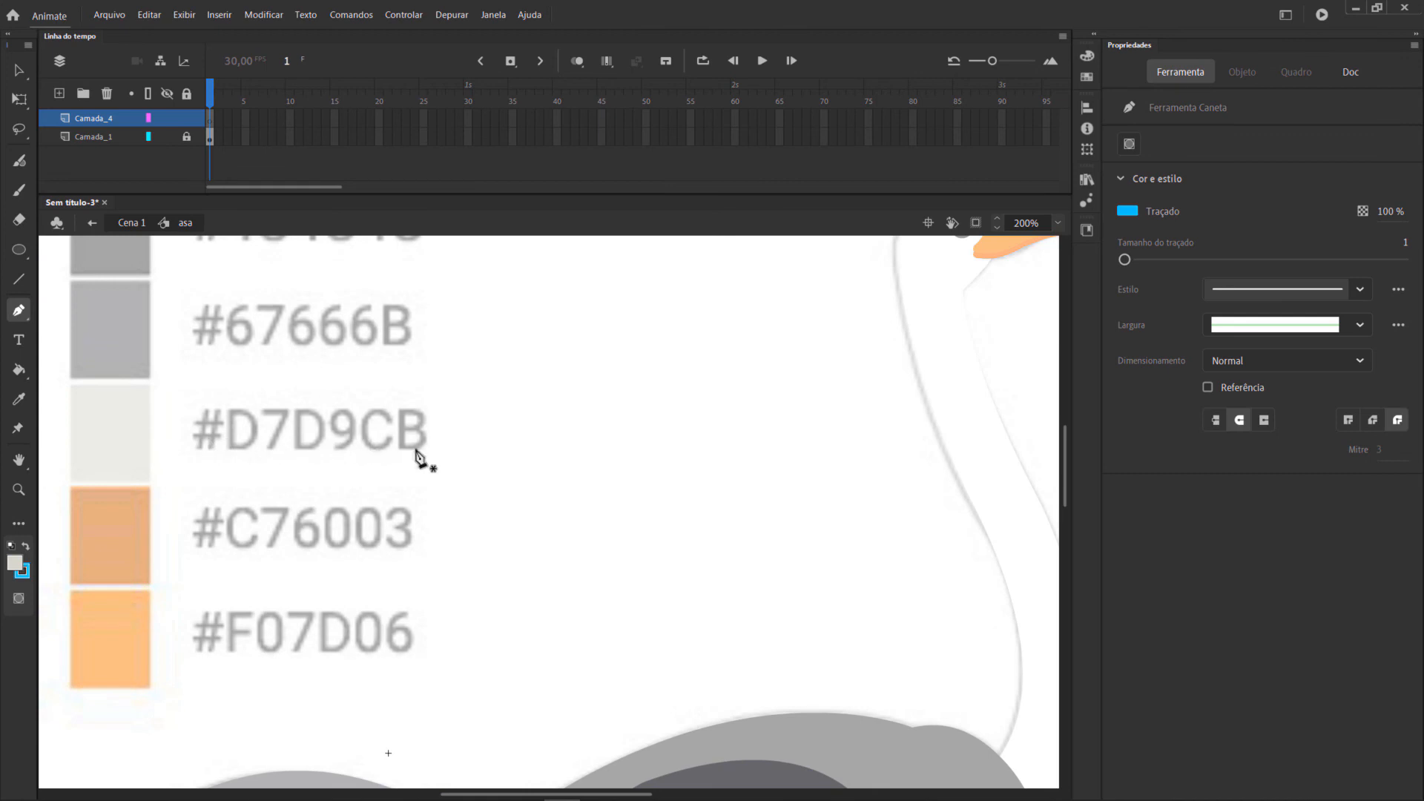
{"action": "scroll", "coordinate": [445, 456], "scroll_direction": "down", "scroll_amount": 6}
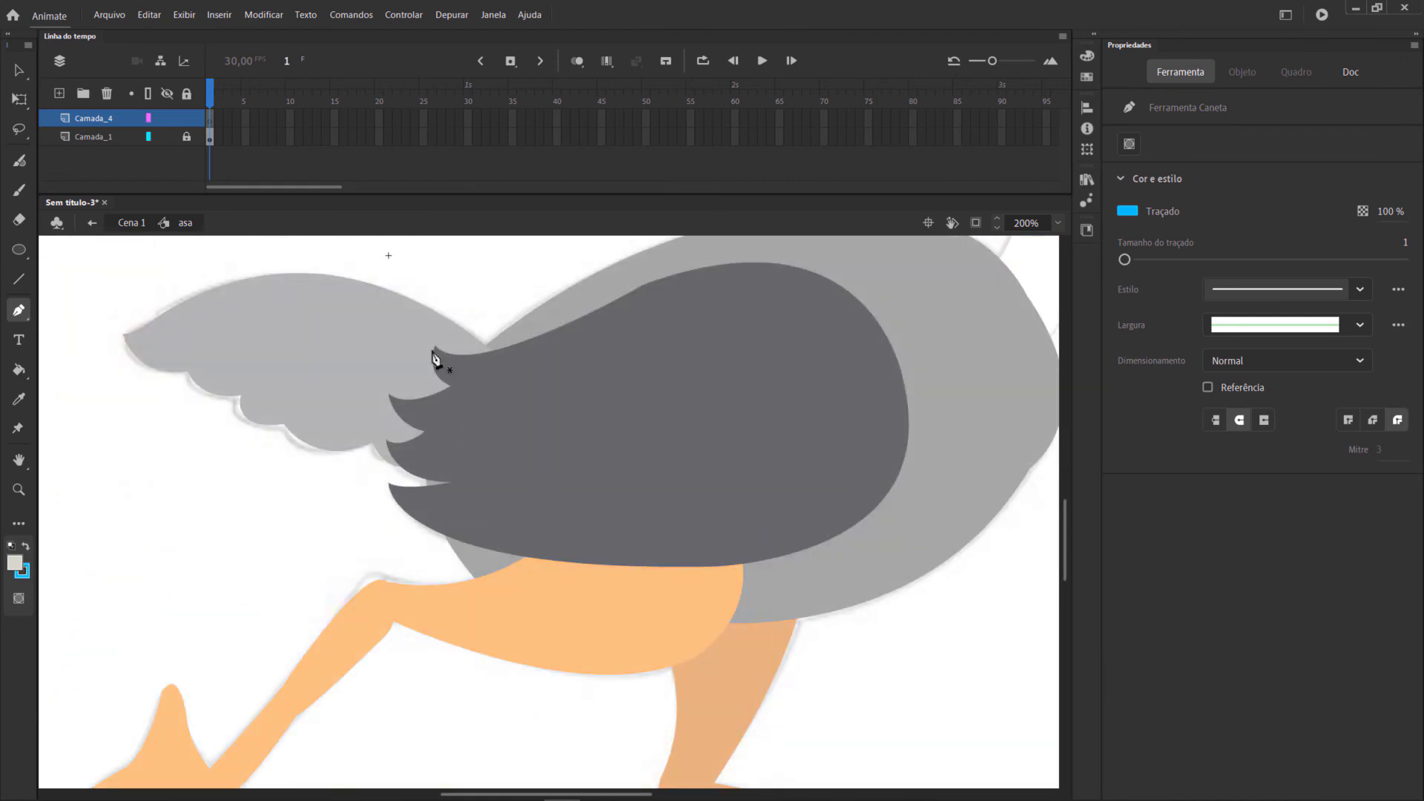
{"action": "left_click", "coordinate": [437, 347]}
{"action": "left_click_drag", "start_coordinate": [478, 399], "coordinate": [480, 402]}
{"action": "left_click", "coordinate": [452, 387]}
{"action": "left_click_drag", "start_coordinate": [382, 395], "coordinate": [406, 410]}
{"action": "left_click", "coordinate": [427, 434]}
{"action": "left_click_drag", "start_coordinate": [388, 443], "coordinate": [373, 437]}
{"action": "left_click", "coordinate": [388, 443]}
{"action": "left_click_drag", "start_coordinate": [483, 484], "coordinate": [514, 486]}
{"action": "left_click", "coordinate": [451, 484]}
{"action": "mouse_move", "coordinate": [389, 486]}
{"action": "left_mouse_down"}
{"action": "mouse_move", "coordinate": [374, 470]}
{"action": "mouse_move", "coordinate": [369, 483]}
{"action": "mouse_move", "coordinate": [377, 472]}
{"action": "left_mouse_up"}
{"action": "key", "text": "ctrl+z"}
{"action": "left_click", "coordinate": [388, 482]}
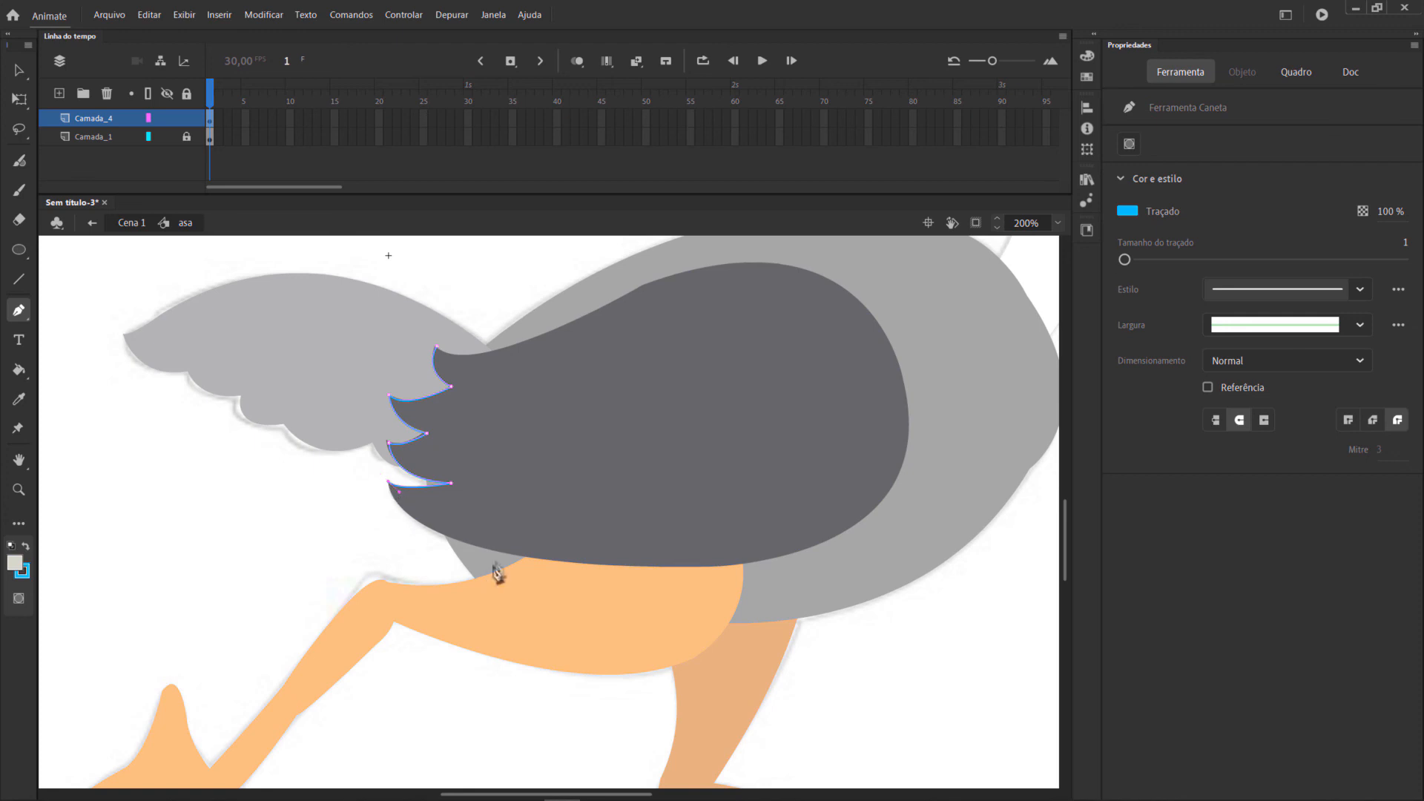
Continue the outline along the wing's lower edge and close it with a scalloped inner edge across the feathers.
{"action": "left_click_drag", "start_coordinate": [476, 548], "coordinate": [562, 573]}
{"action": "left_click", "coordinate": [476, 547]}
{"action": "left_click_drag", "start_coordinate": [461, 458], "coordinate": [498, 481]}
{"action": "left_click_drag", "start_coordinate": [494, 418], "coordinate": [447, 356]}
{"action": "left_click", "coordinate": [487, 382]}
{"action": "key", "text": "ctrl+z"}
{"action": "left_click", "coordinate": [468, 356]}
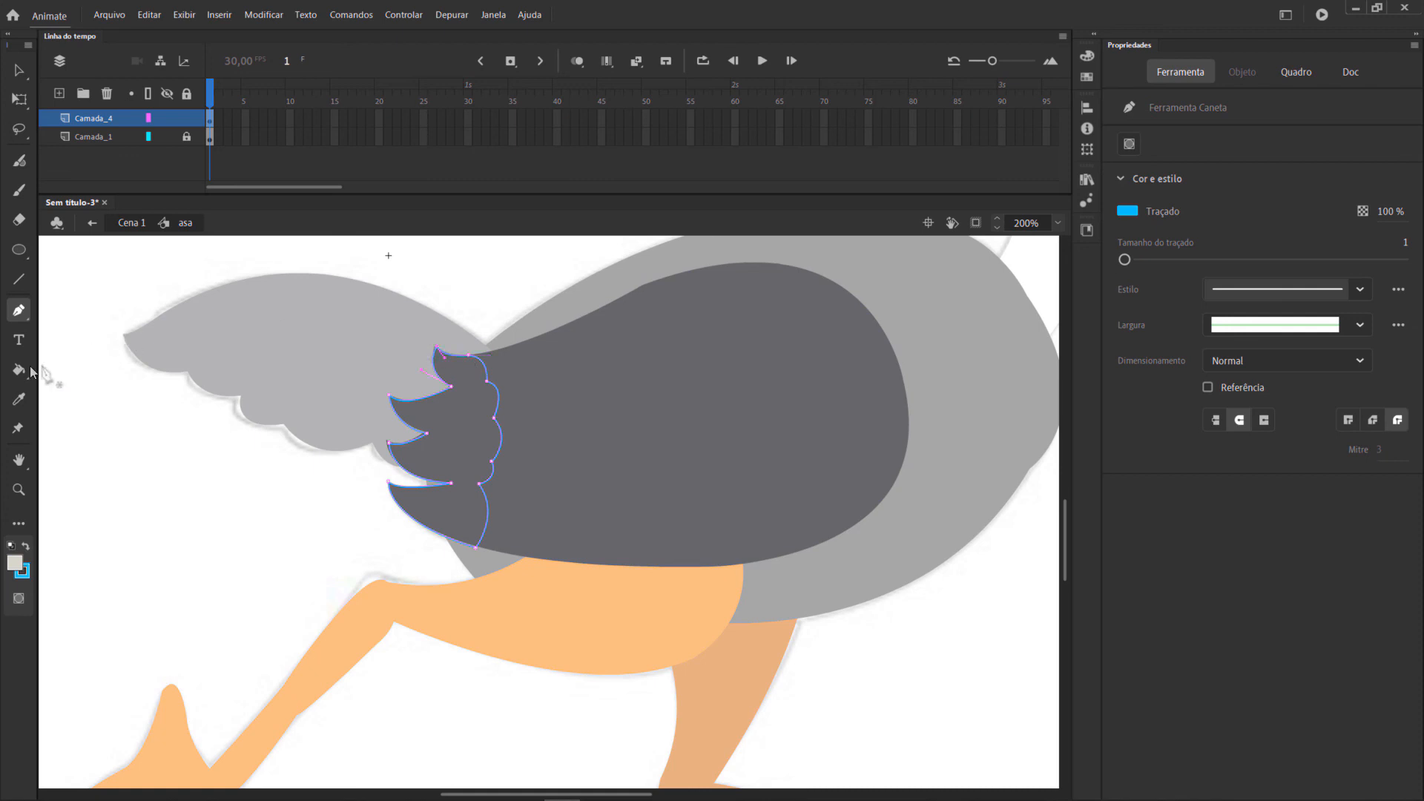
Fill the feather-tip outline with the light grey fill colour and remove its stroke.
{"action": "left_click", "coordinate": [19, 370]}
{"action": "left_click", "coordinate": [468, 415]}
{"action": "left_click", "coordinate": [22, 71]}
{"action": "mouse_move", "coordinate": [287, 278]}
{"action": "left_mouse_down"}
{"action": "mouse_move", "coordinate": [483, 576]}
{"action": "mouse_move", "coordinate": [577, 647]}
{"action": "left_mouse_up"}
{"action": "left_click", "coordinate": [1127, 349]}
{"action": "left_click", "coordinate": [1376, 365]}
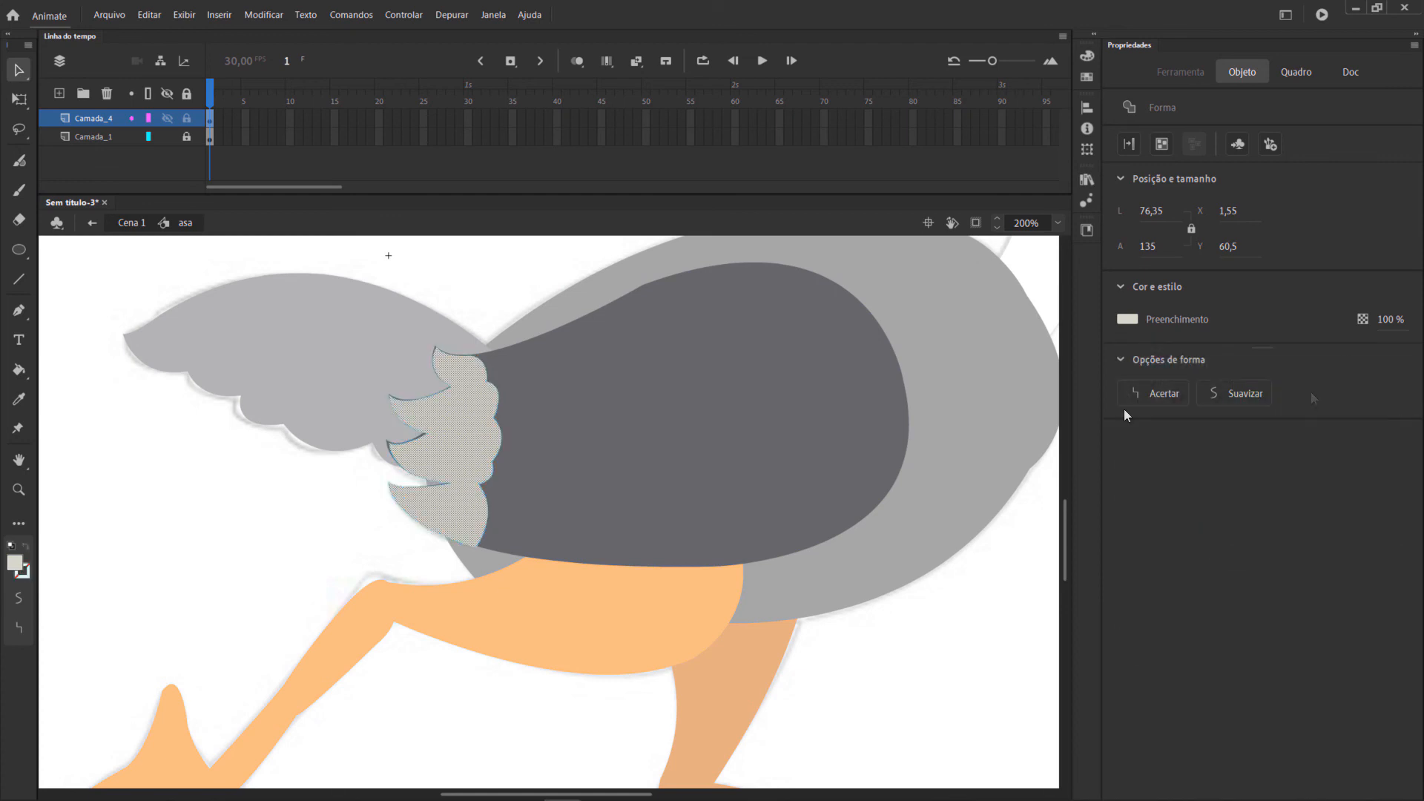
Nudge the feather-tip shape to X 0,05 and Y 59,5 so it covers the dark wing edge.
{"action": "key", "text": "Left"}
{"action": "key", "text": "Left"}
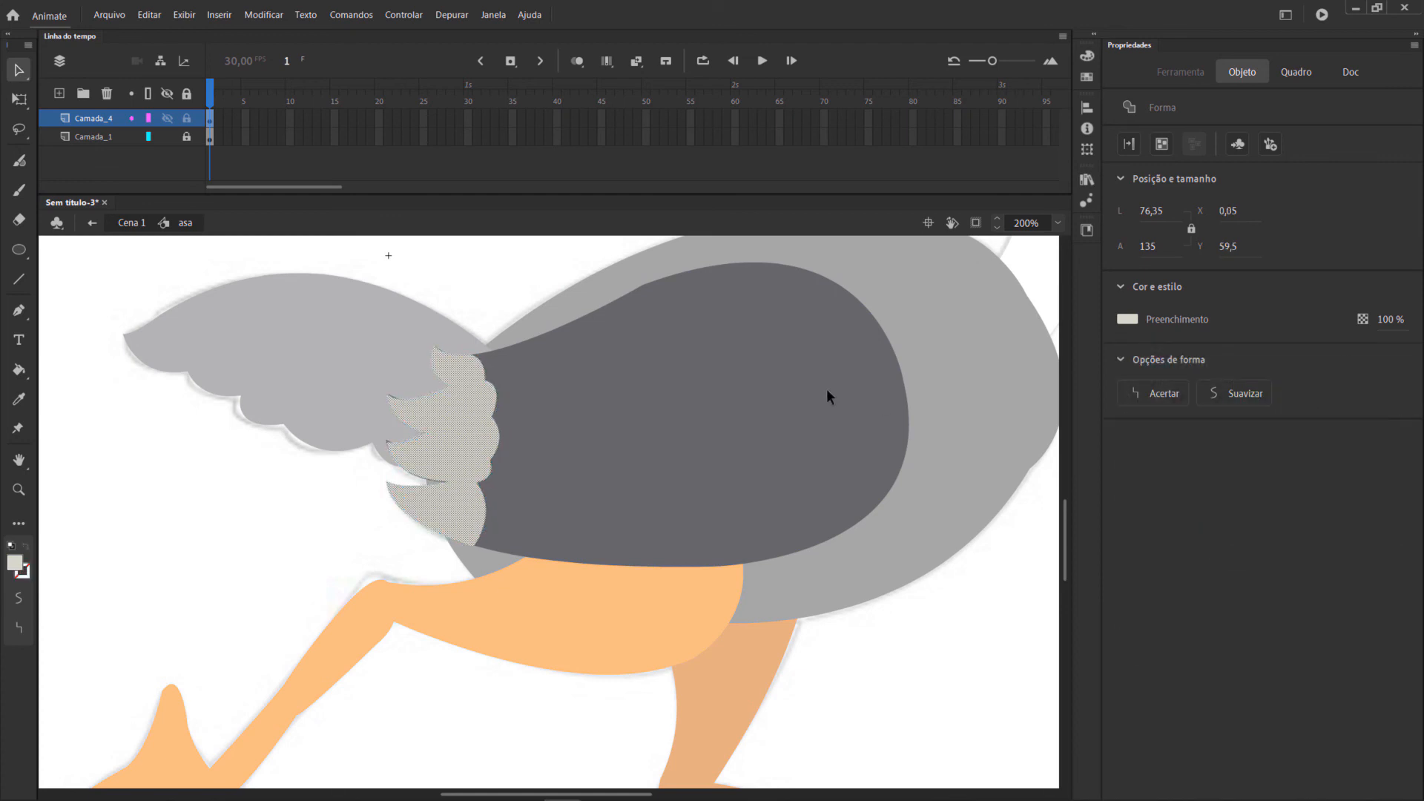
{"action": "left_click", "coordinate": [629, 458]}
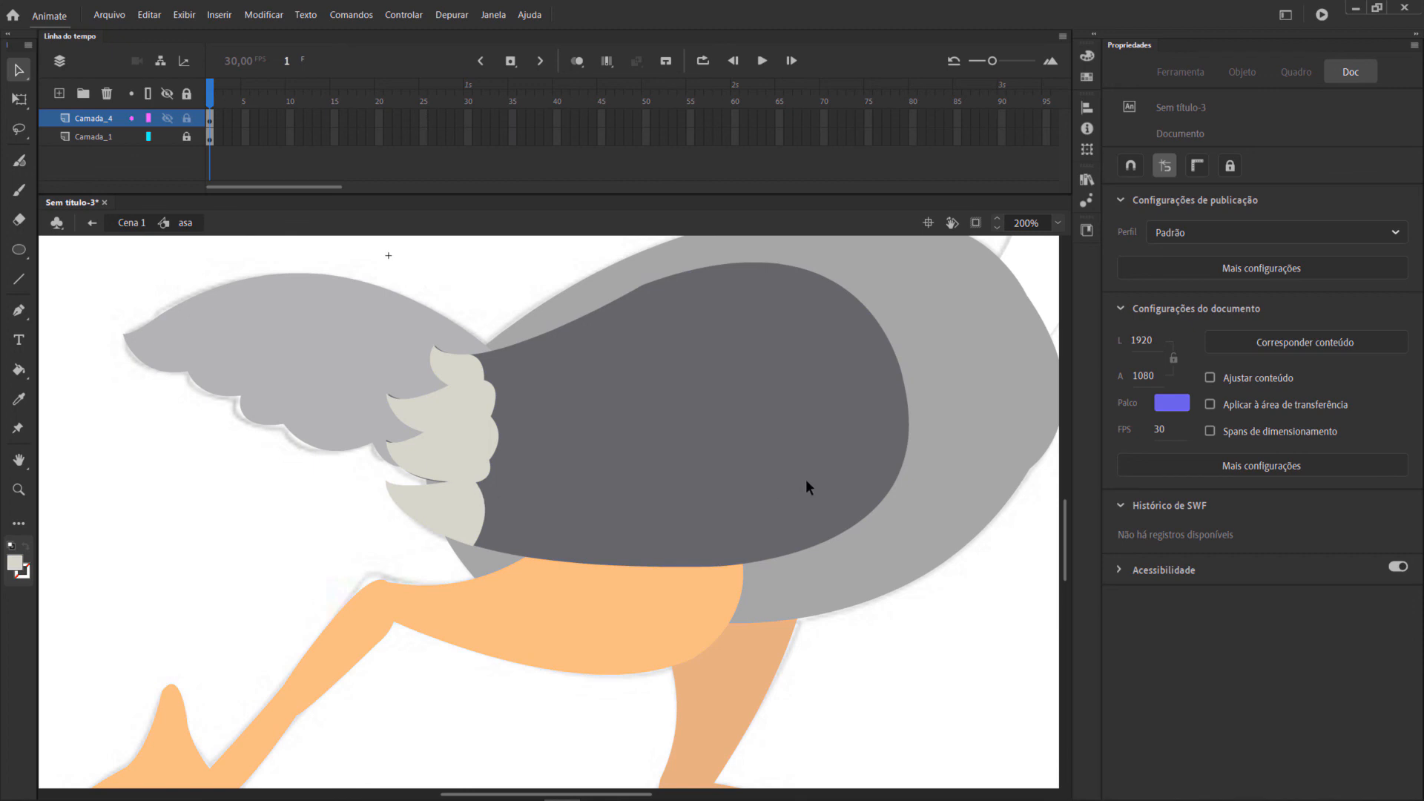
Return to Cena 1 and move the asa layer above the rabo layer.
{"action": "left_click", "coordinate": [131, 224]}
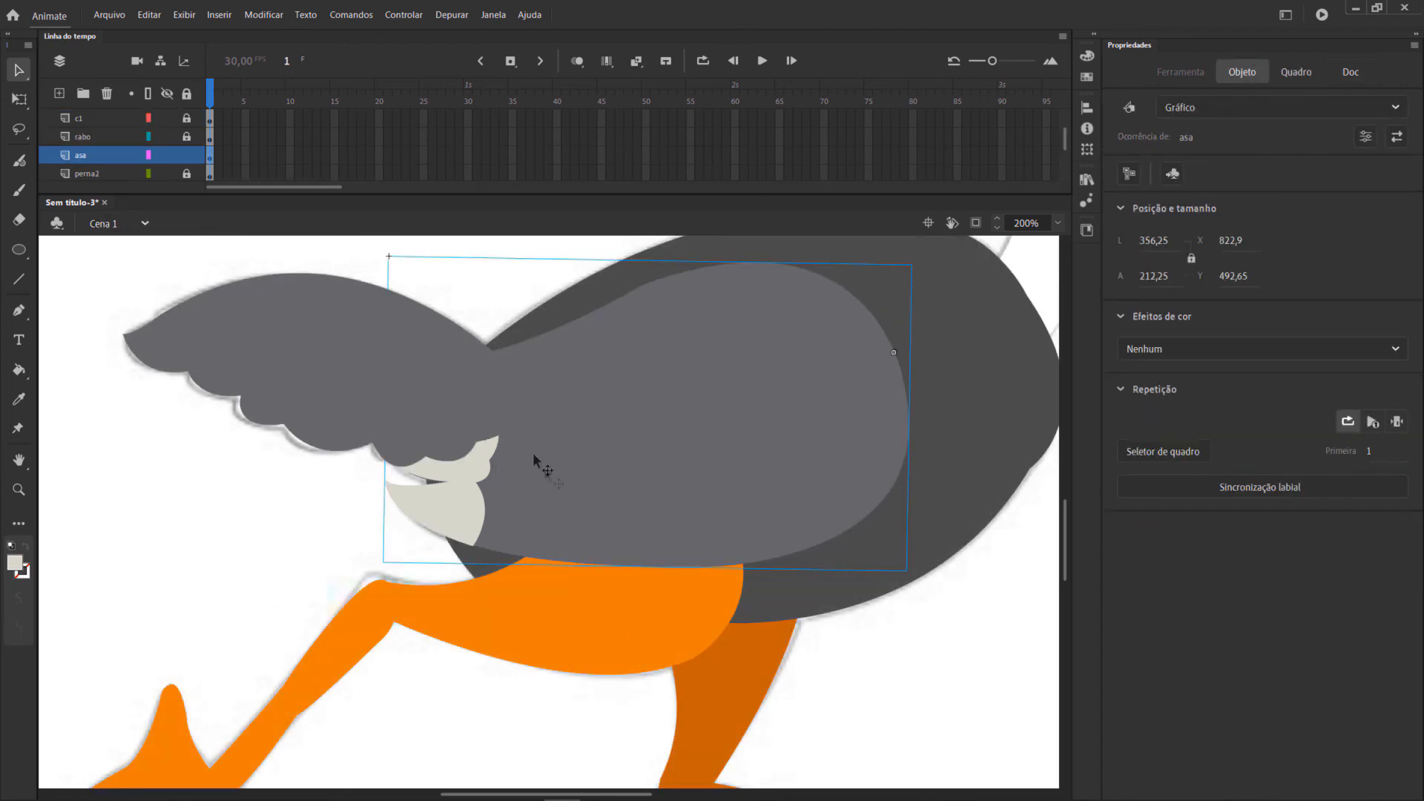
{"action": "left_click_drag", "start_coordinate": [97, 155], "coordinate": [102, 137]}
{"action": "left_click", "coordinate": [102, 524]}
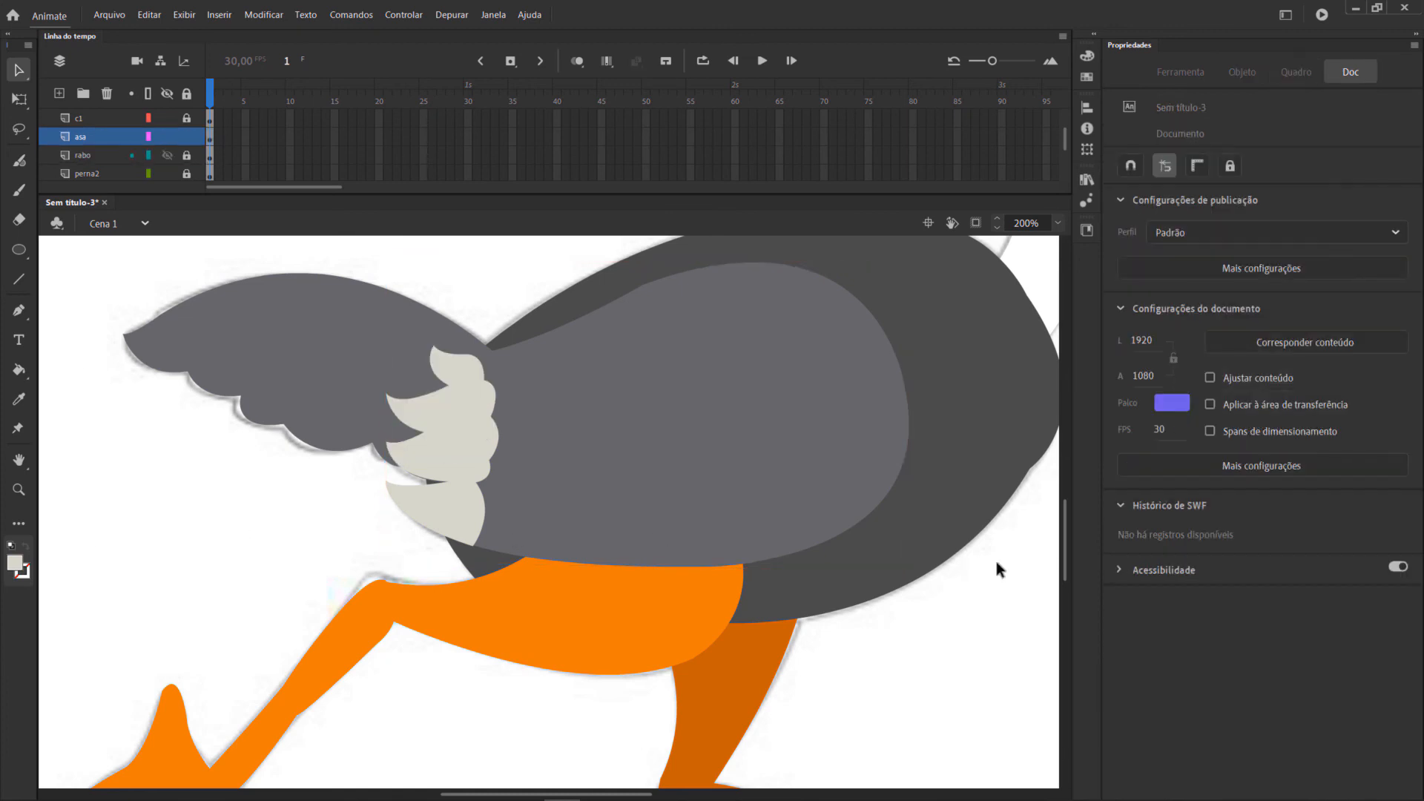
Unlock the rabo layer, open the tail symbol for editing and add a new layer above its shape.
{"action": "scroll", "coordinate": [782, 615], "scroll_direction": "up", "scroll_amount": 3}
{"action": "scroll", "coordinate": [781, 614], "scroll_direction": "down", "scroll_amount": 3}
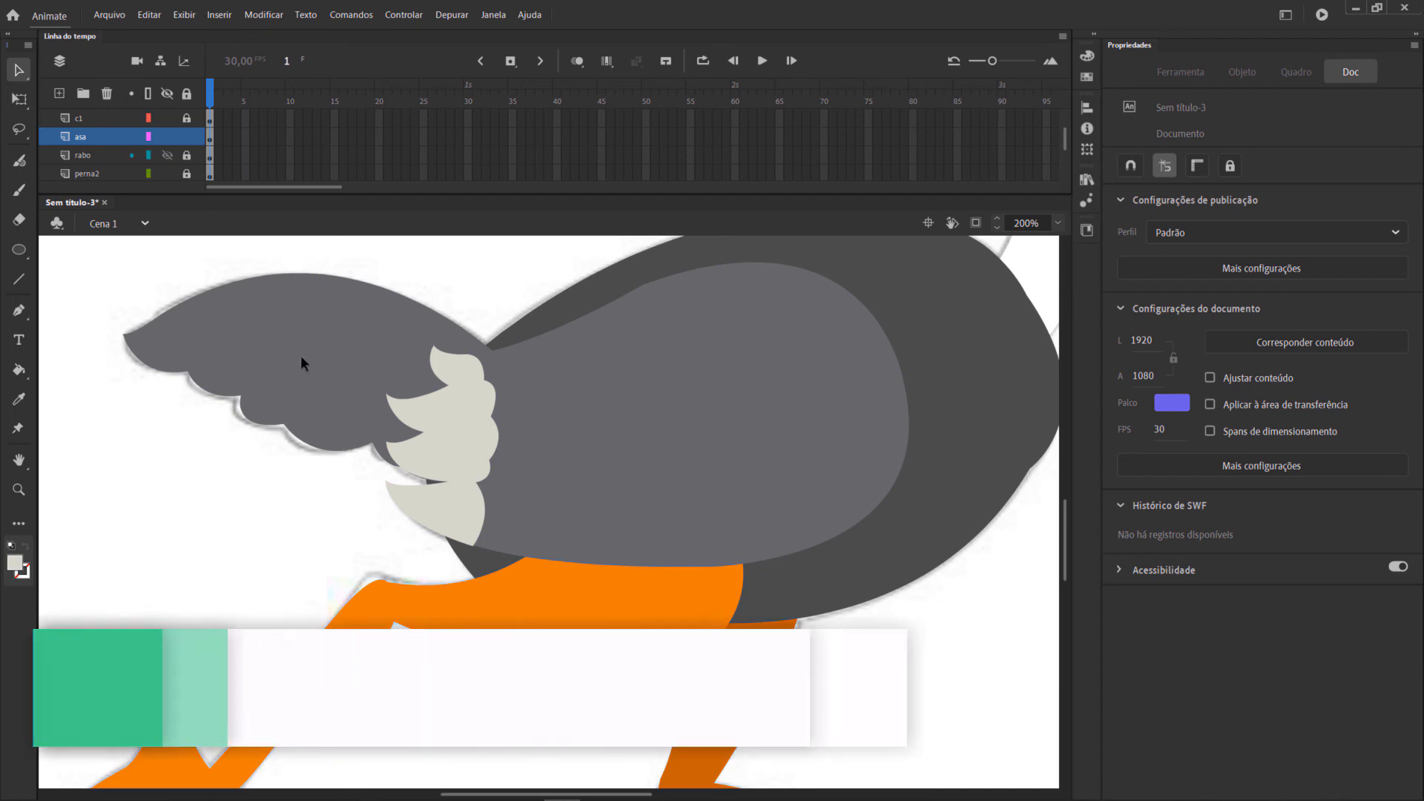
{"action": "left_click", "coordinate": [187, 156]}
{"action": "left_click", "coordinate": [293, 334]}
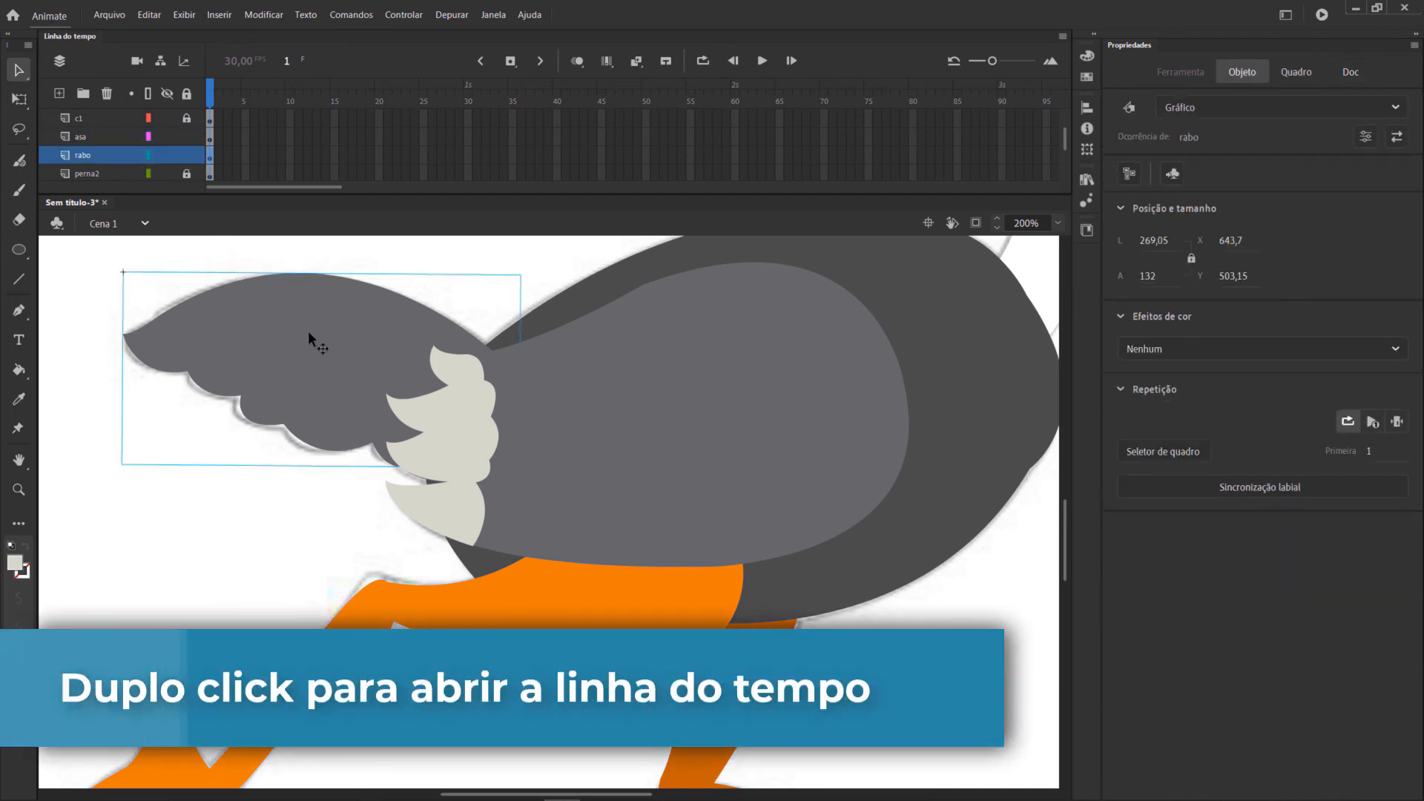
{"action": "double_click", "coordinate": [309, 323]}
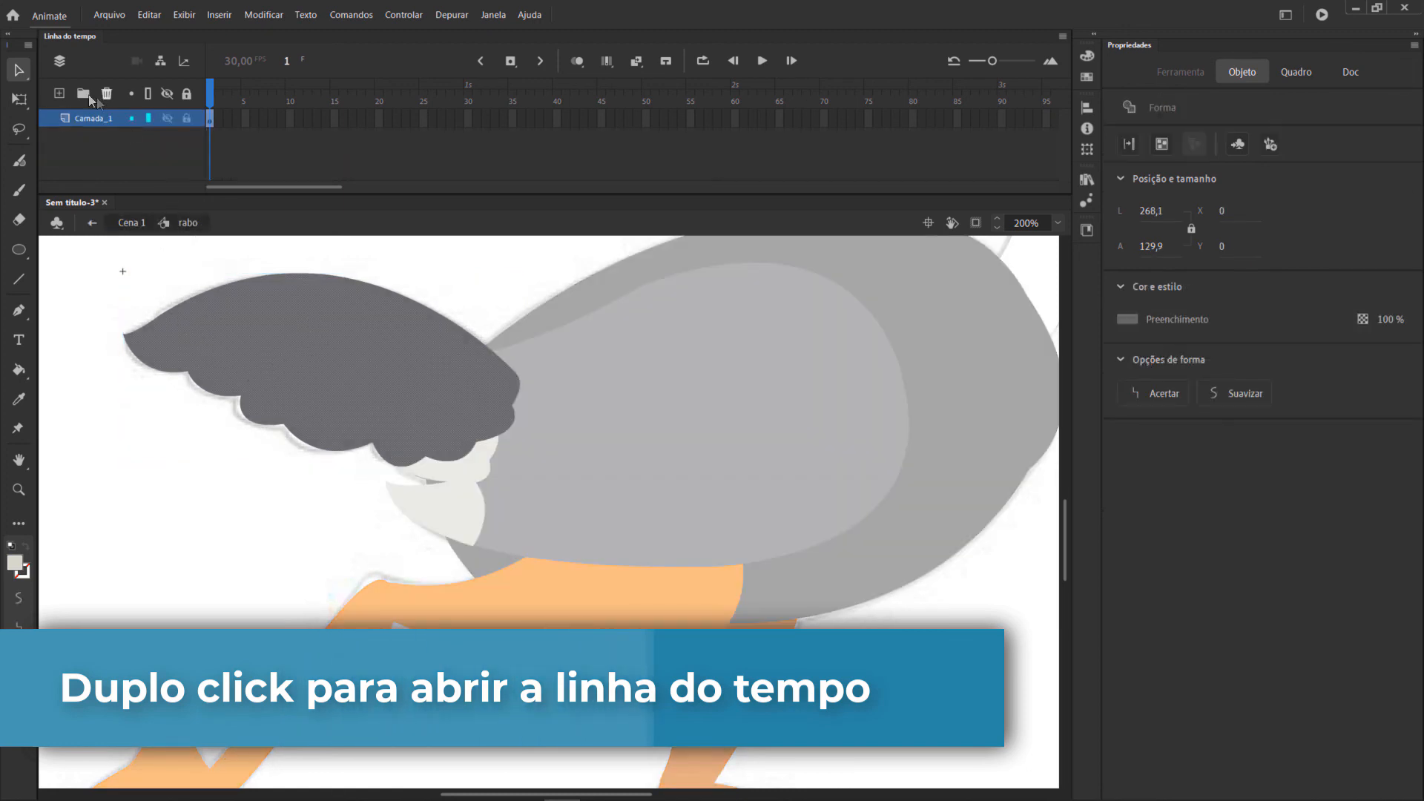
{"action": "left_click", "coordinate": [59, 93]}
Trace the tail's scalloped lower edge with the Pen tool, from the tail tip to the third feather notch.
{"action": "left_click", "coordinate": [19, 310]}
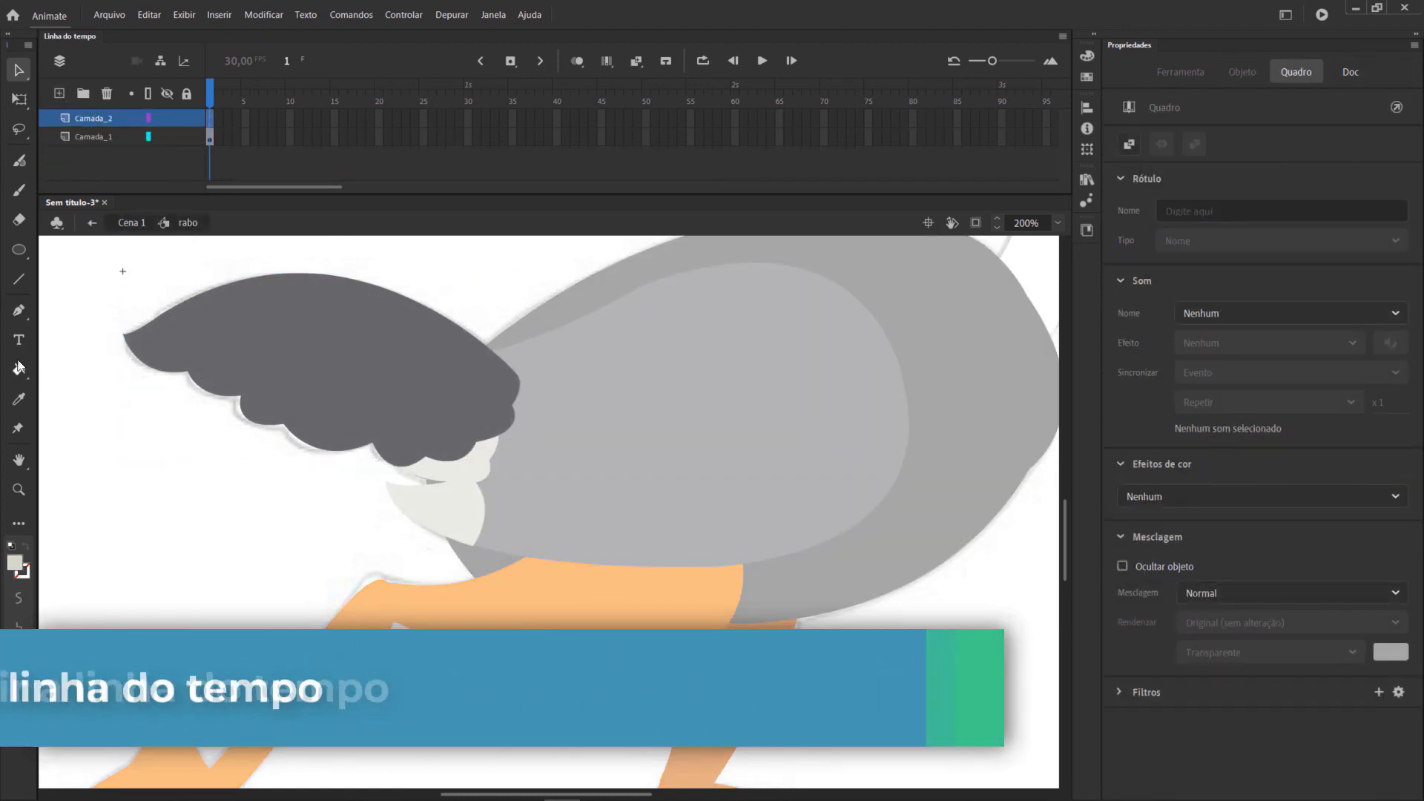
{"action": "left_click", "coordinate": [123, 334]}
{"action": "left_click_drag", "start_coordinate": [188, 373], "coordinate": [251, 371]}
{"action": "left_click", "coordinate": [189, 375]}
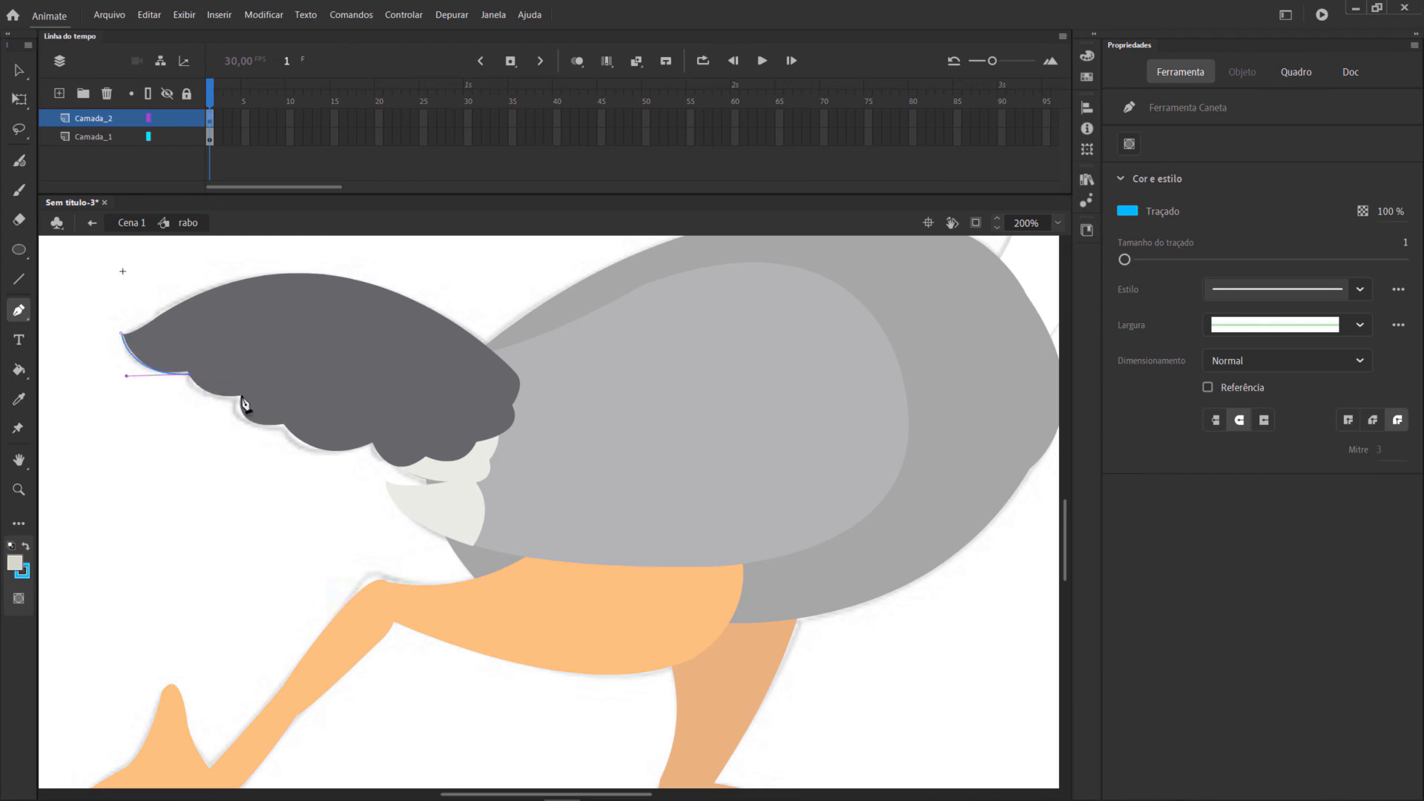
{"action": "left_click", "coordinate": [243, 397]}
{"action": "left_click_drag", "start_coordinate": [330, 415], "coordinate": [343, 413]}
{"action": "left_click", "coordinate": [284, 425]}
{"action": "left_click_drag", "start_coordinate": [419, 417], "coordinate": [436, 413]}
{"action": "left_click", "coordinate": [373, 443]}
Draw a scalloped inner edge back across the tail feathers and close the outline at the tail tip.
{"action": "left_click_drag", "start_coordinate": [293, 413], "coordinate": [254, 364]}
{"action": "left_click", "coordinate": [293, 413]}
{"action": "key", "text": "ctrl+z"}
{"action": "key", "text": "ctrl+z"}
{"action": "left_click", "coordinate": [214, 357]}
{"action": "left_click_drag", "start_coordinate": [121, 333], "coordinate": [106, 319]}
Fill the tail's feather-tip outline with the light grey fill colour and remove its stroke.
{"action": "left_click", "coordinate": [19, 370]}
{"action": "left_click", "coordinate": [256, 392]}
{"action": "left_click", "coordinate": [18, 71]}
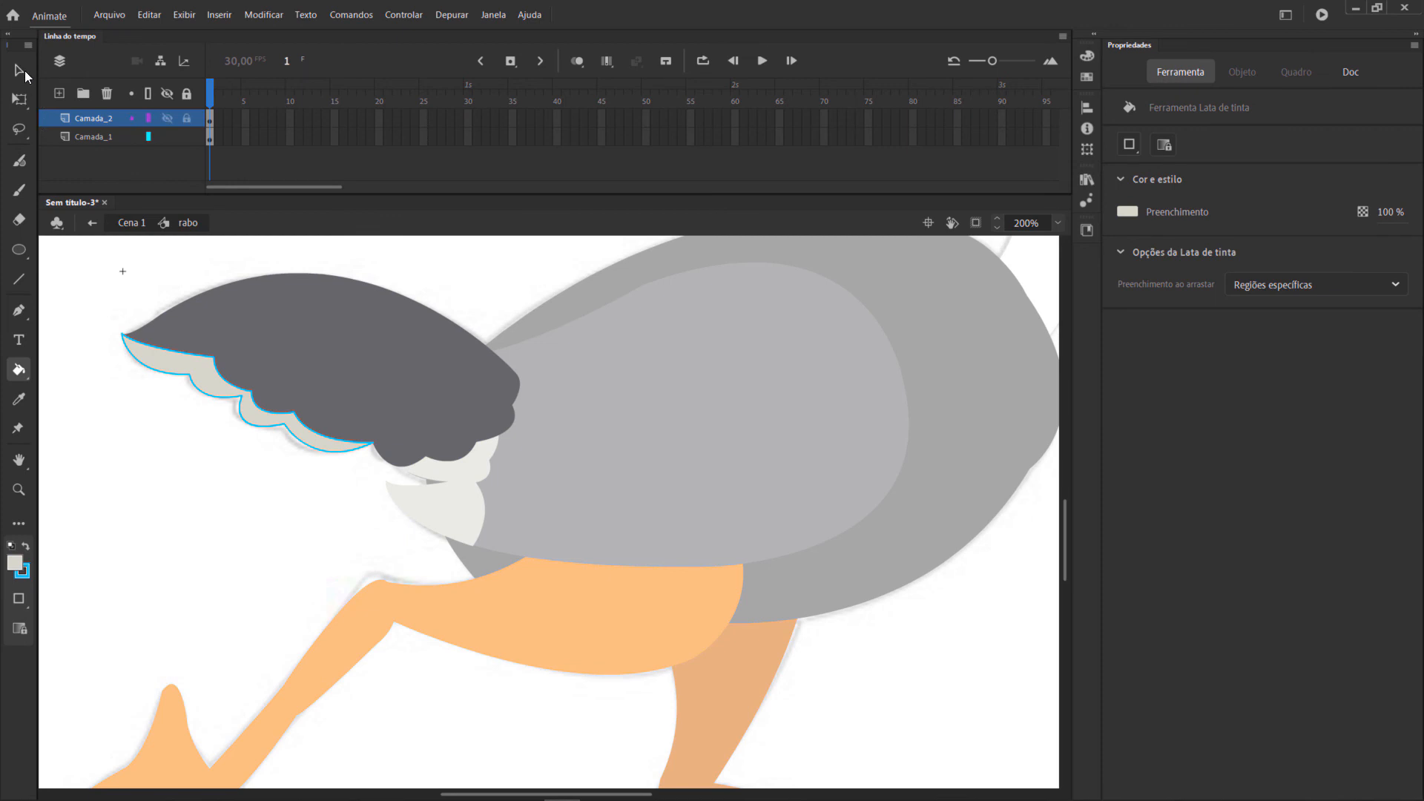
{"action": "left_click_drag", "start_coordinate": [95, 301], "coordinate": [545, 645]}
{"action": "left_click", "coordinate": [1132, 351]}
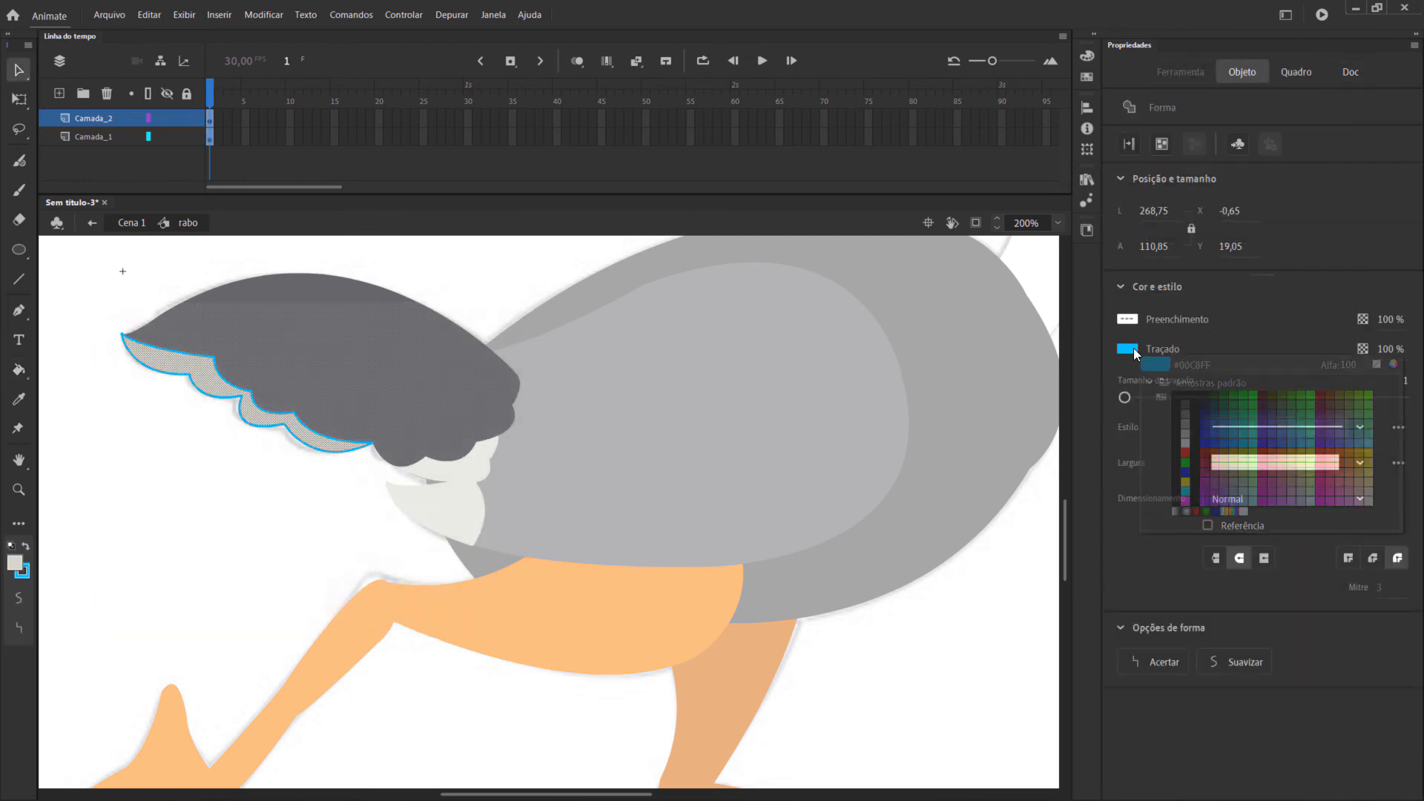
{"action": "left_click", "coordinate": [1369, 362]}
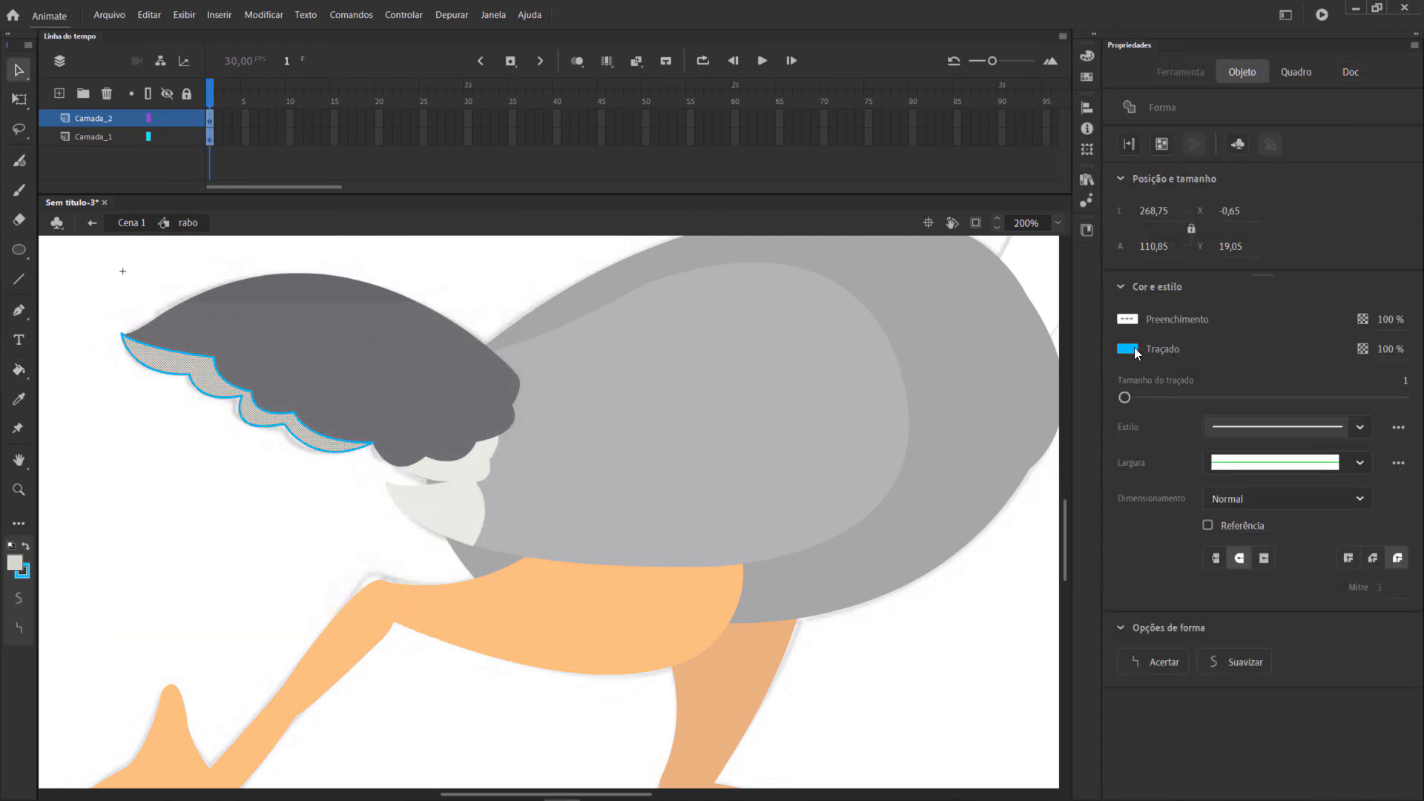
{"action": "left_click", "coordinate": [1128, 350]}
{"action": "left_click", "coordinate": [1377, 364]}
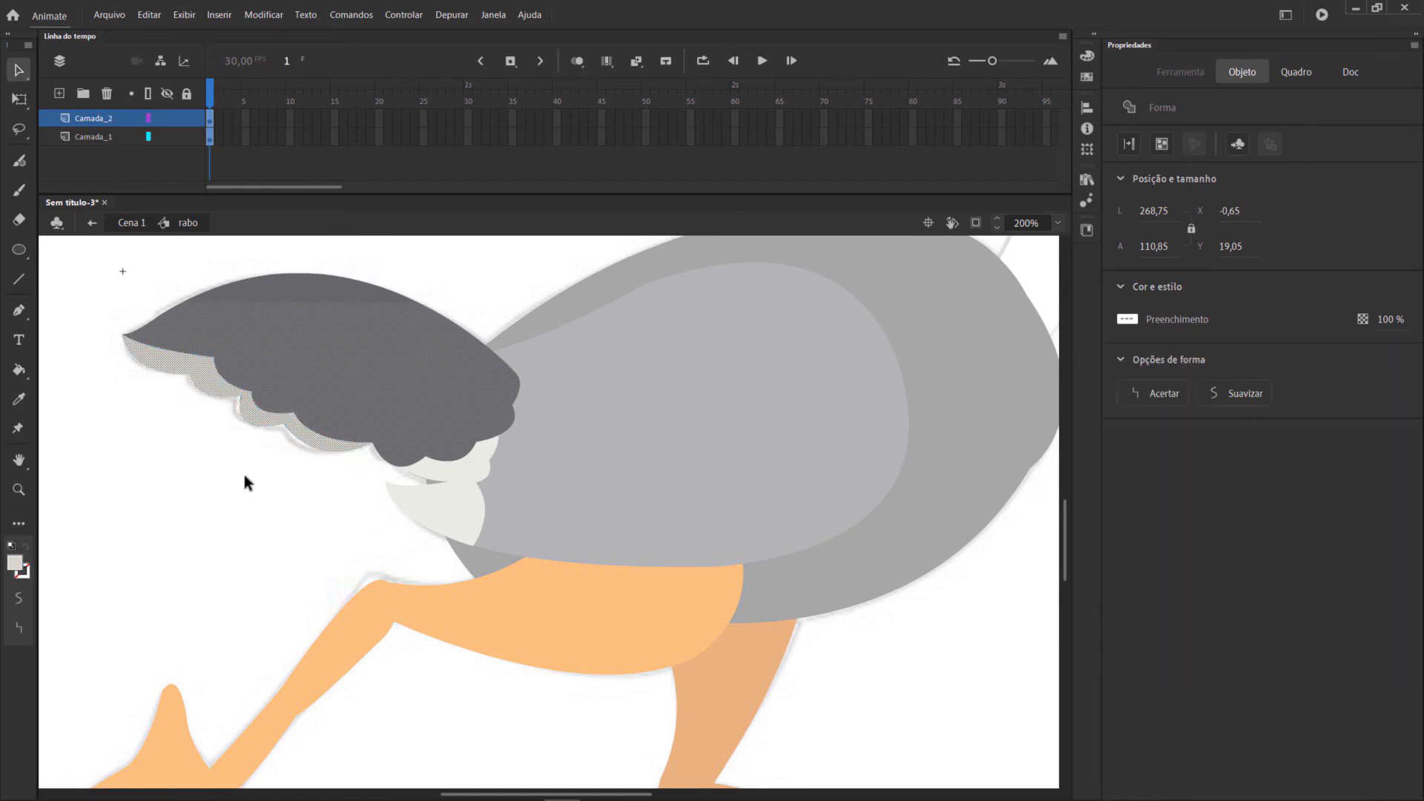
{"action": "left_click", "coordinate": [249, 479]}
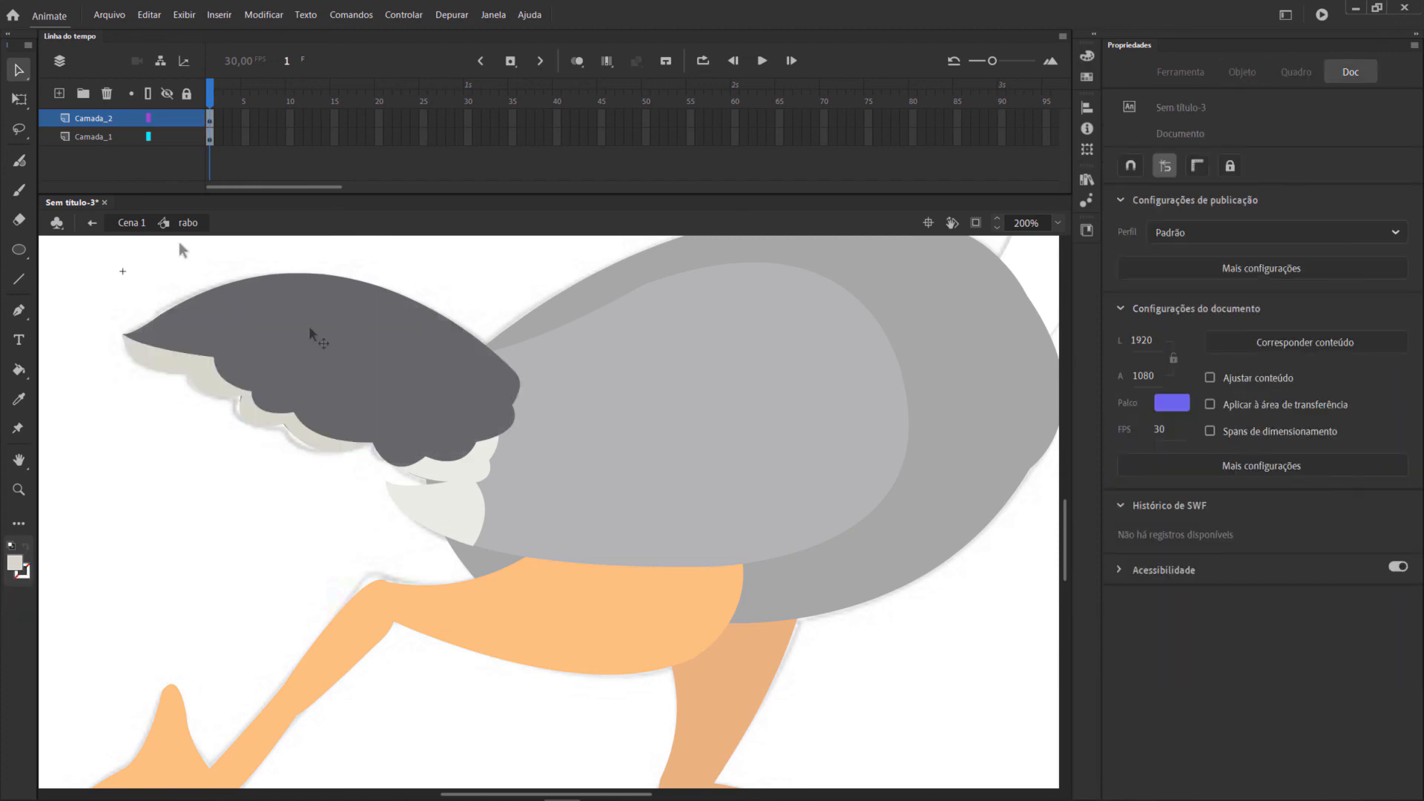
Return to Cena 1 and delete the Camada_1 layer that holds the reference image.
{"action": "left_click", "coordinate": [136, 223]}
{"action": "left_click", "coordinate": [197, 563]}
{"action": "left_click", "coordinate": [19, 490]}
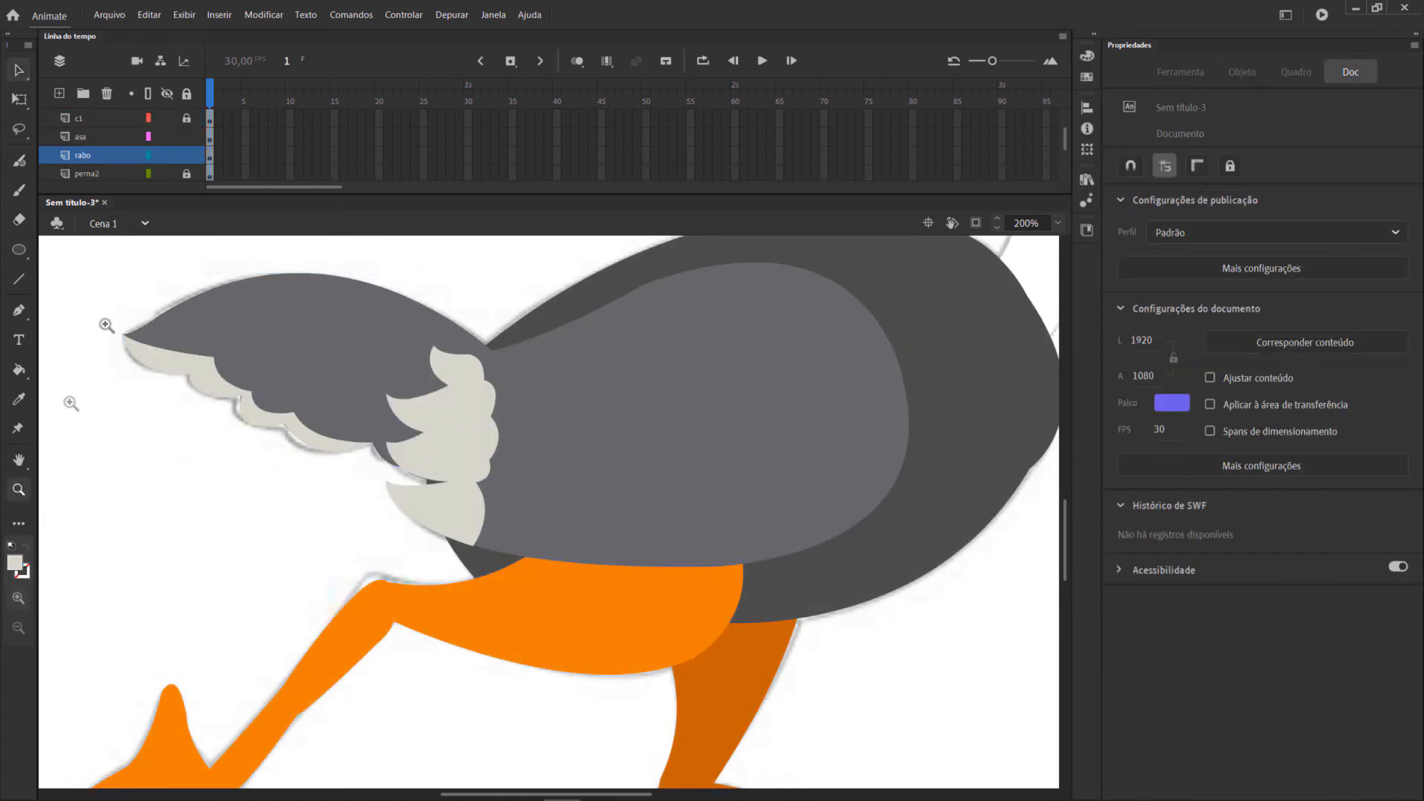
{"action": "left_click", "coordinate": [1058, 222]}
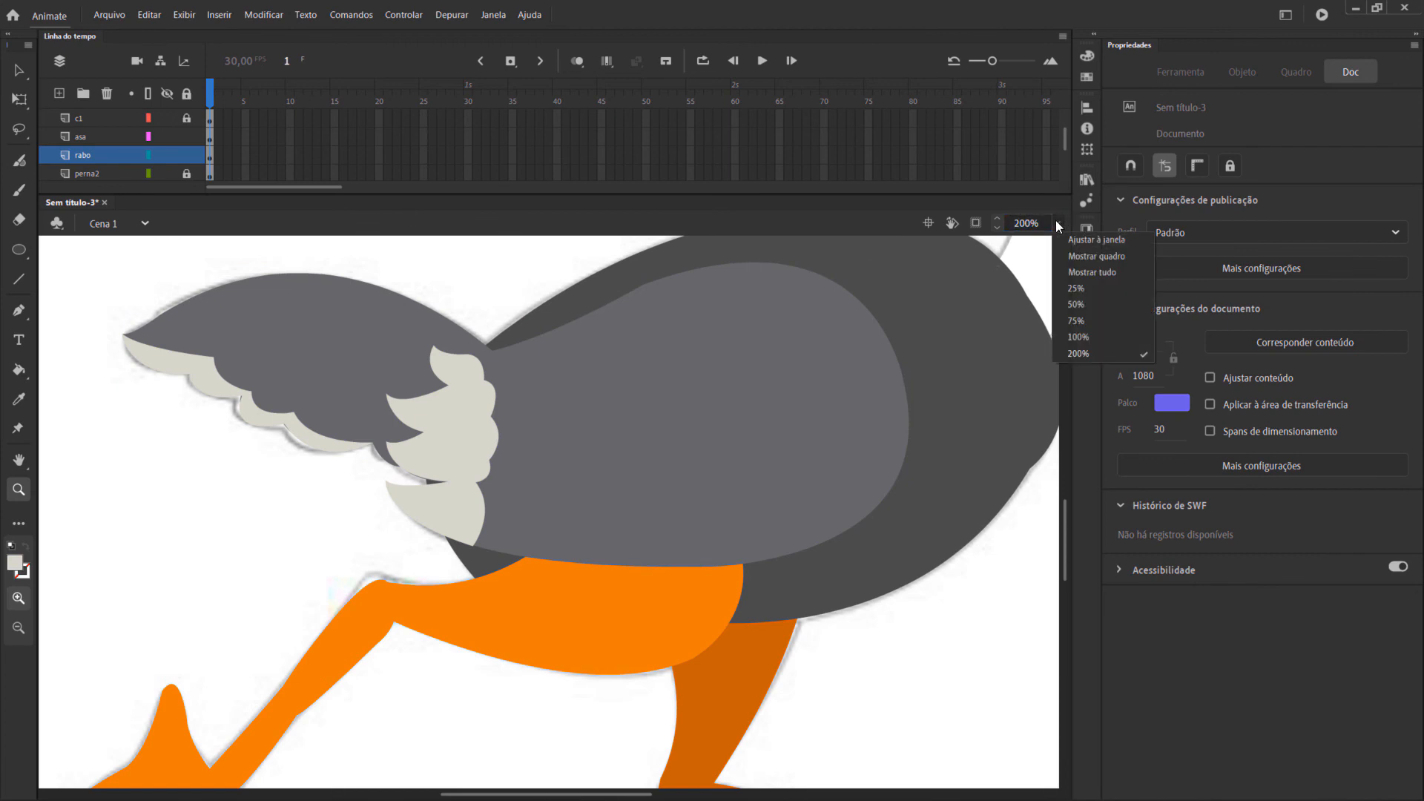
{"action": "left_click", "coordinate": [1080, 337]}
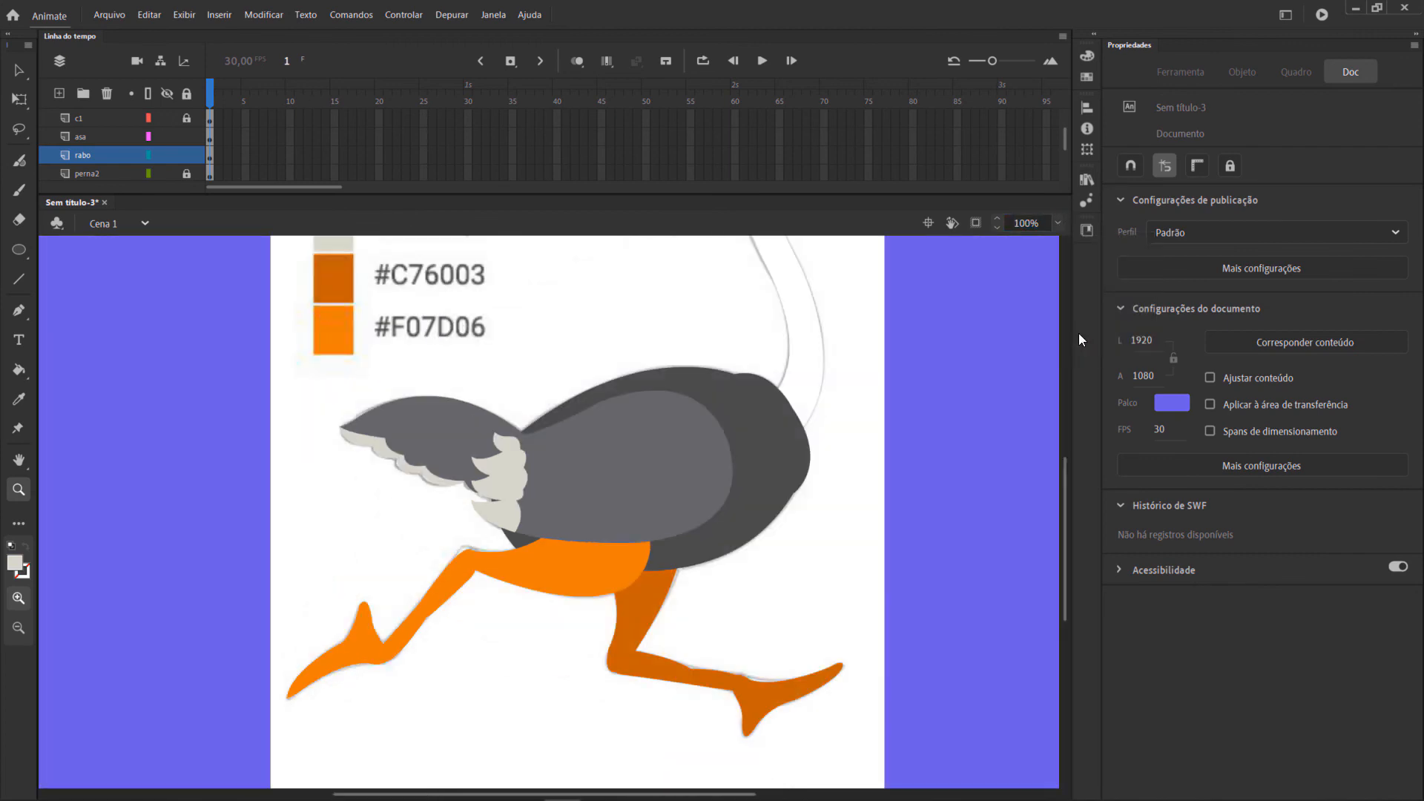
{"action": "left_click", "coordinate": [1058, 223]}
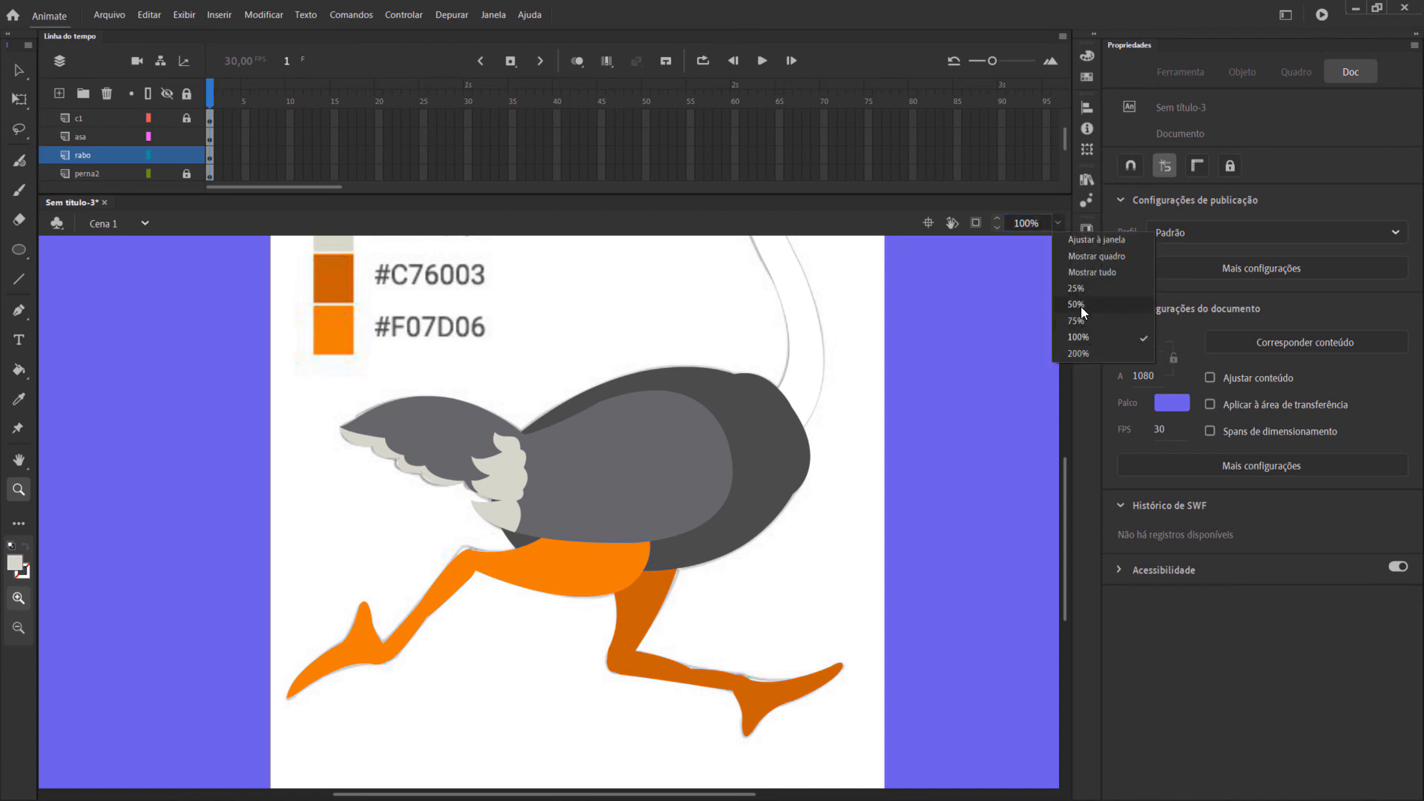
{"action": "left_click", "coordinate": [1076, 305]}
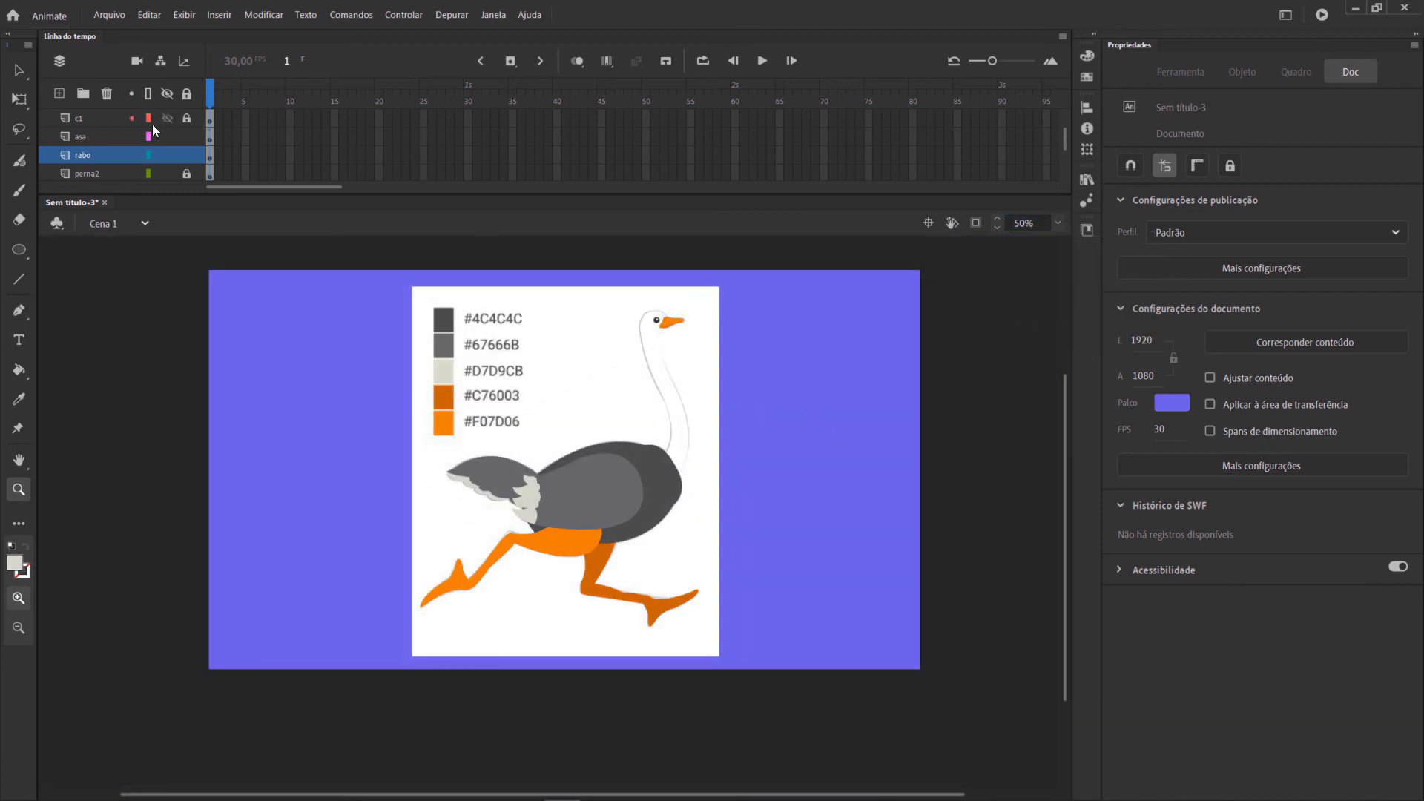
{"action": "scroll", "coordinate": [152, 123], "scroll_direction": "down", "scroll_amount": 5}
{"action": "scroll", "coordinate": [157, 152], "scroll_direction": "down", "scroll_amount": 1}
{"action": "left_click", "coordinate": [96, 156]}
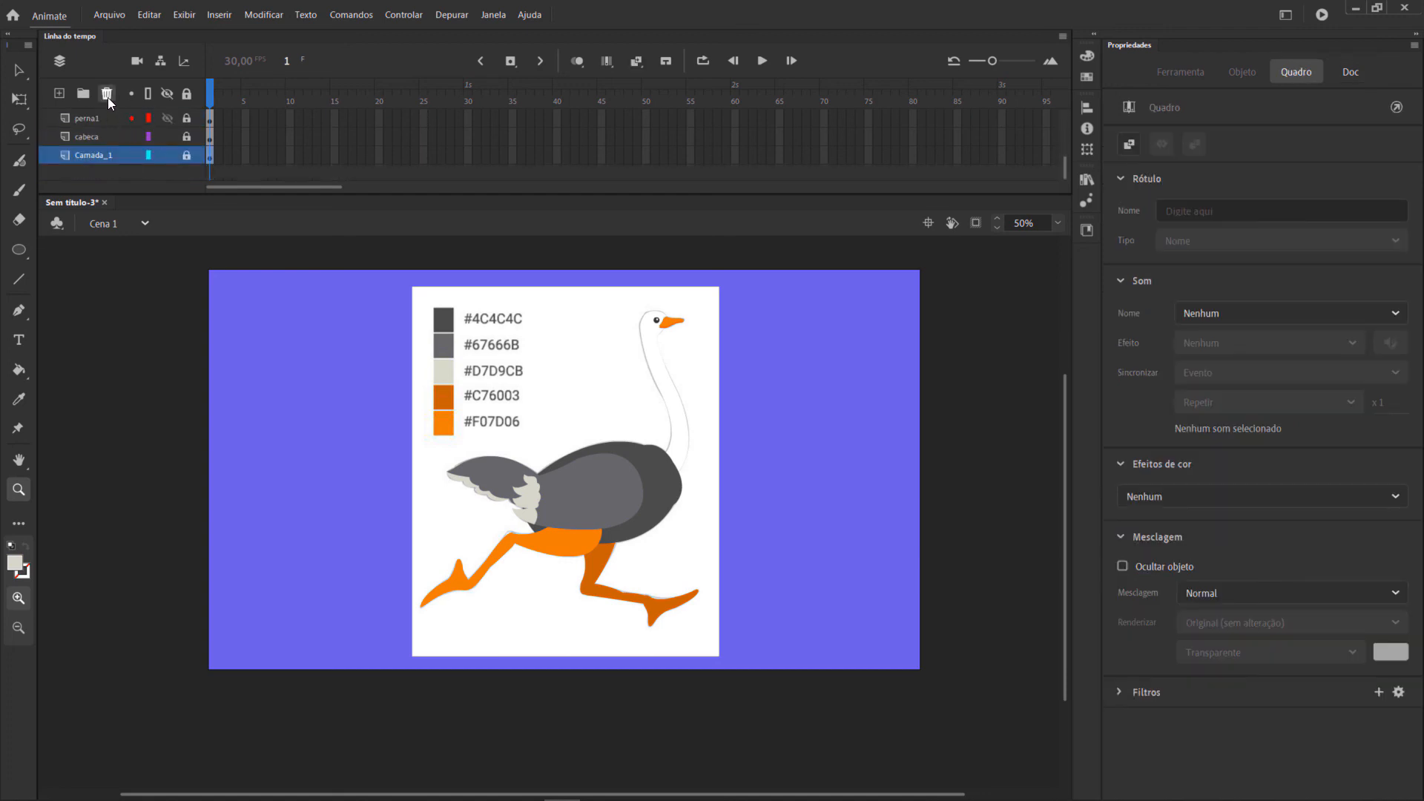
{"action": "left_click", "coordinate": [108, 95]}
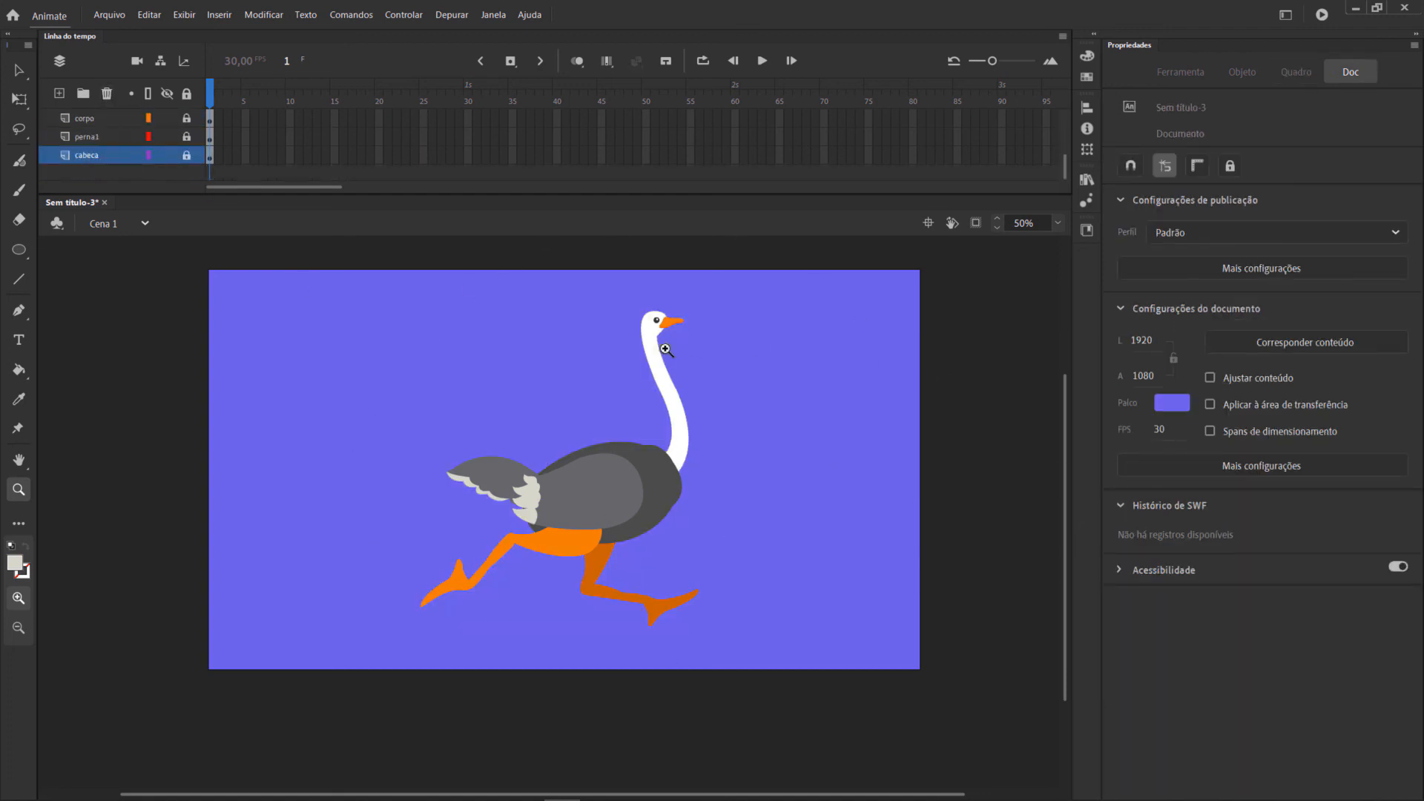
Save the document in the Imagens folder as an Animate document named avestruz tutorial.
{"action": "left_click", "coordinate": [19, 71]}
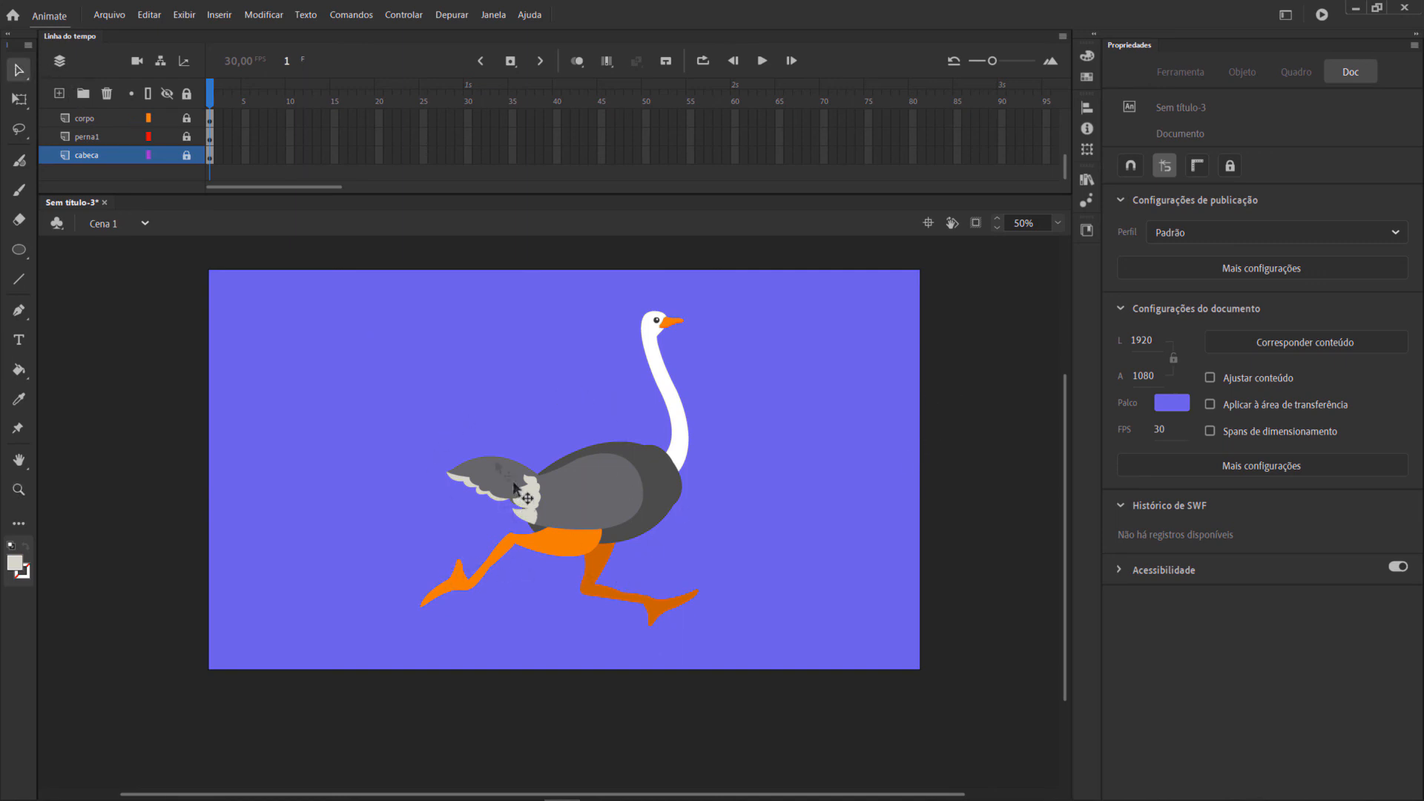
{"action": "left_click", "coordinate": [486, 486]}
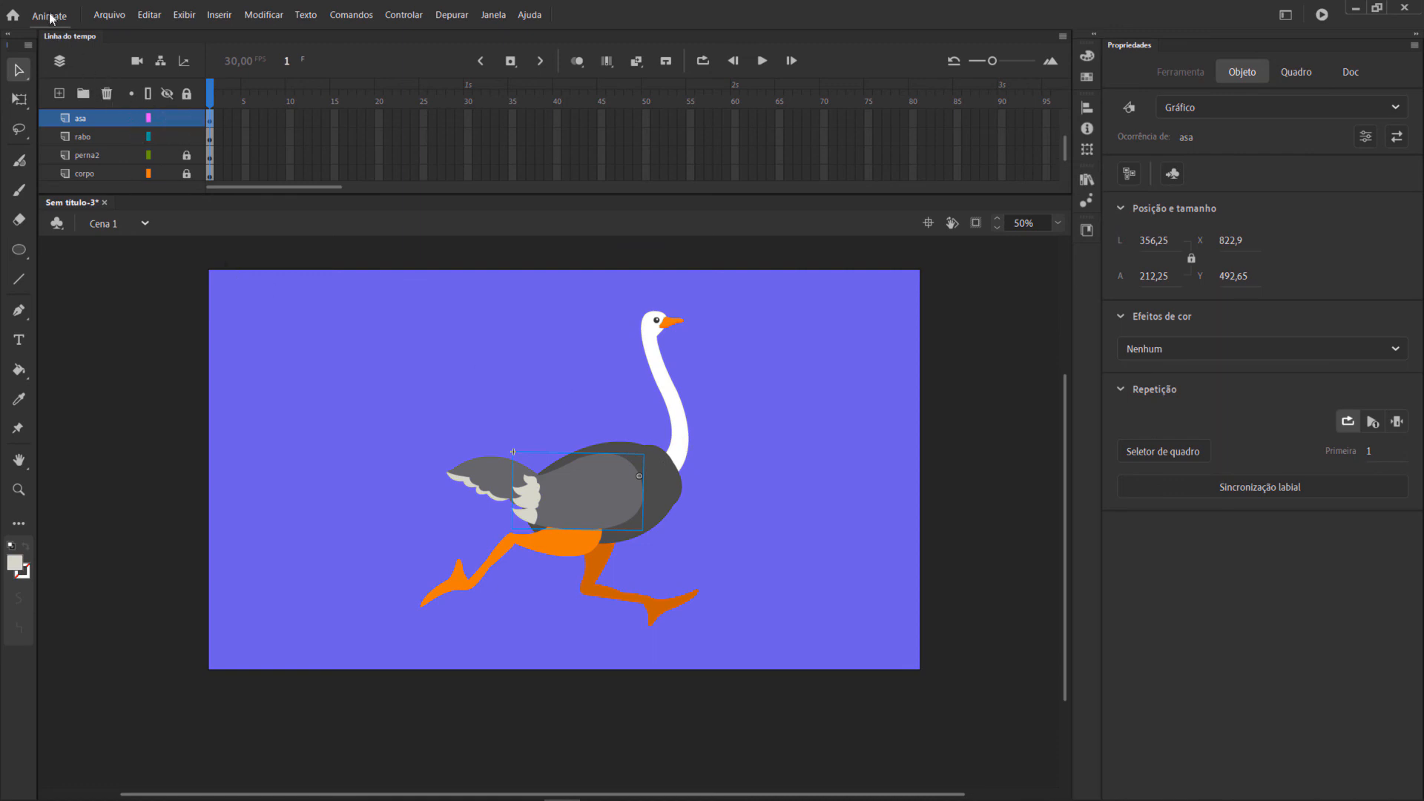
{"action": "left_click", "coordinate": [110, 15]}
{"action": "left_click", "coordinate": [140, 134]}
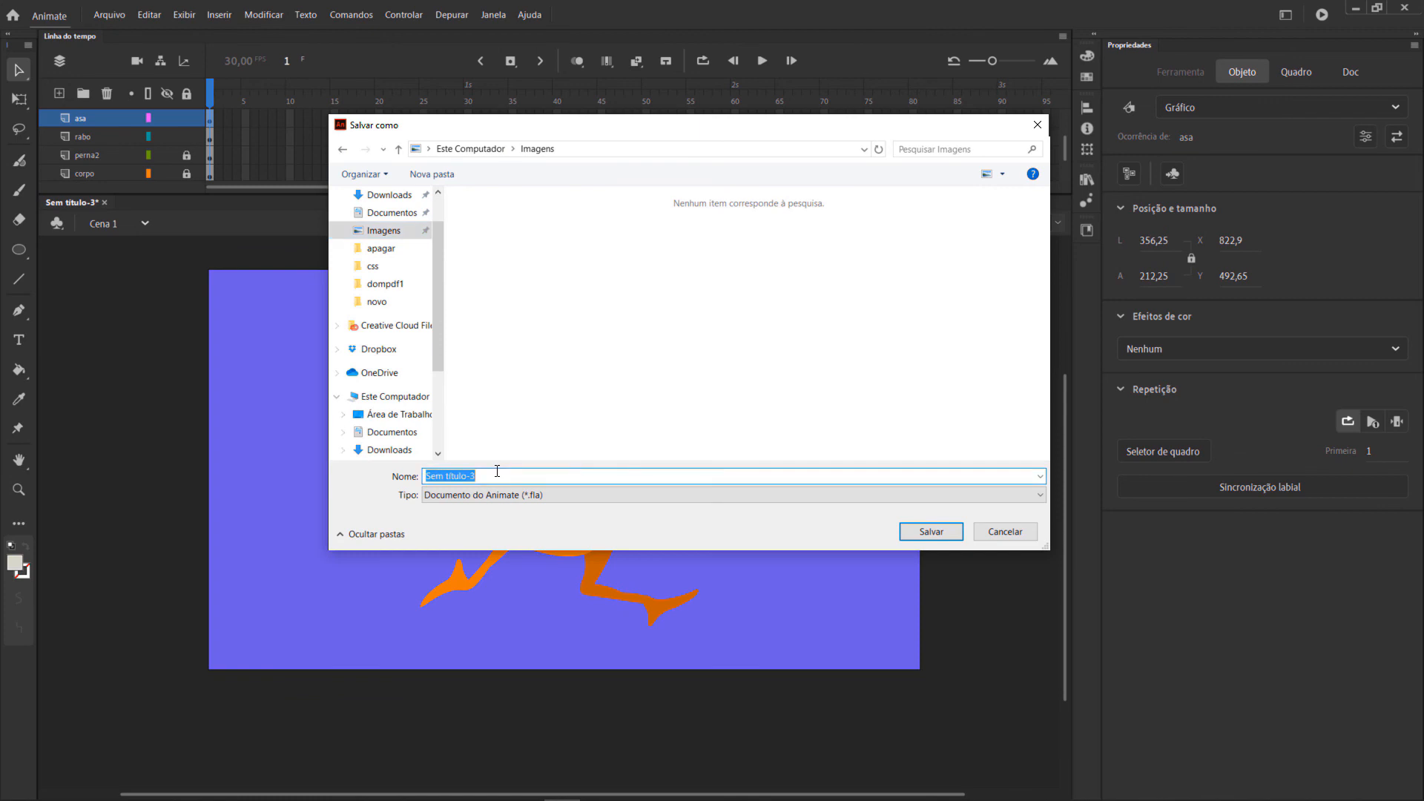
{"action": "type", "text": "avestru"}
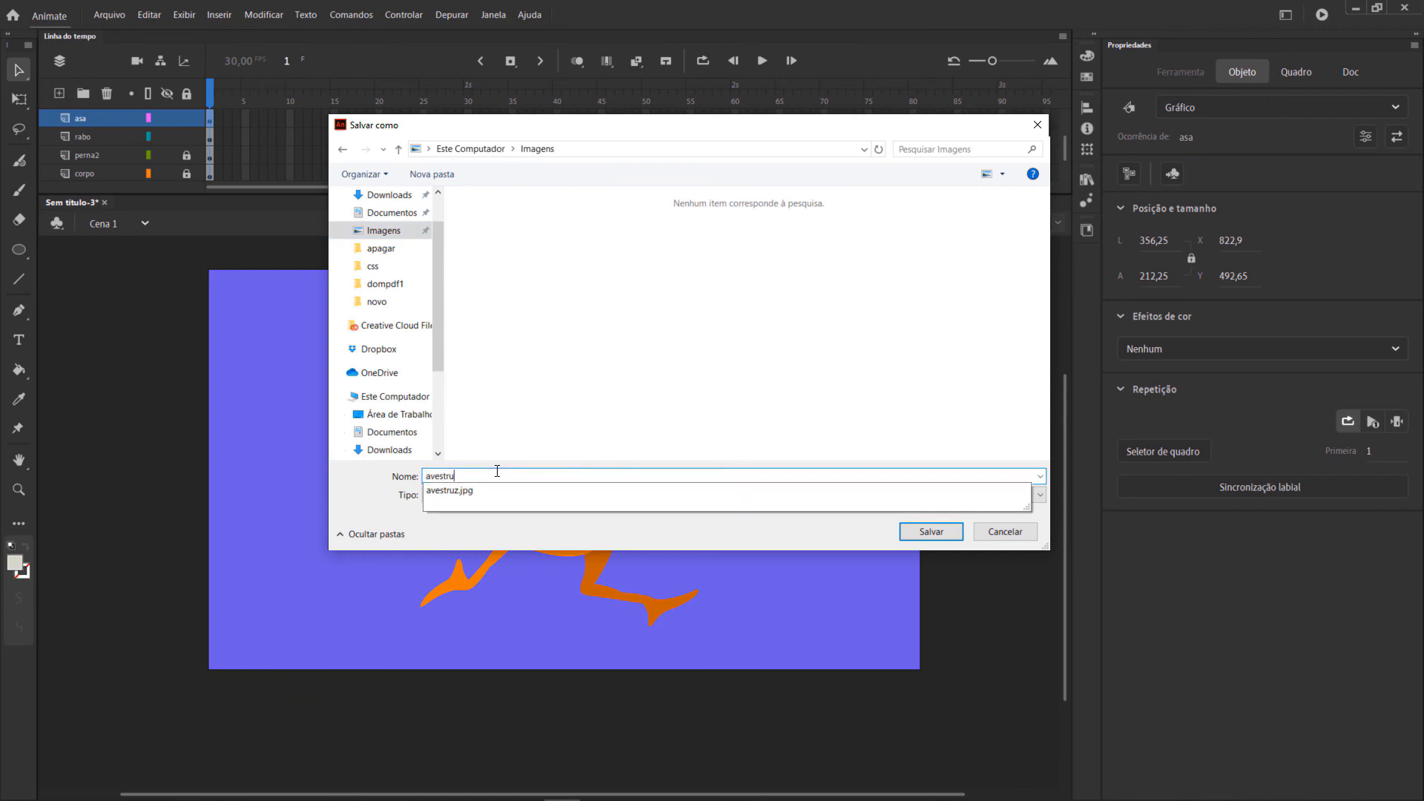
{"action": "type", "text": "z tutorial"}
{"action": "key", "text": "Return"}
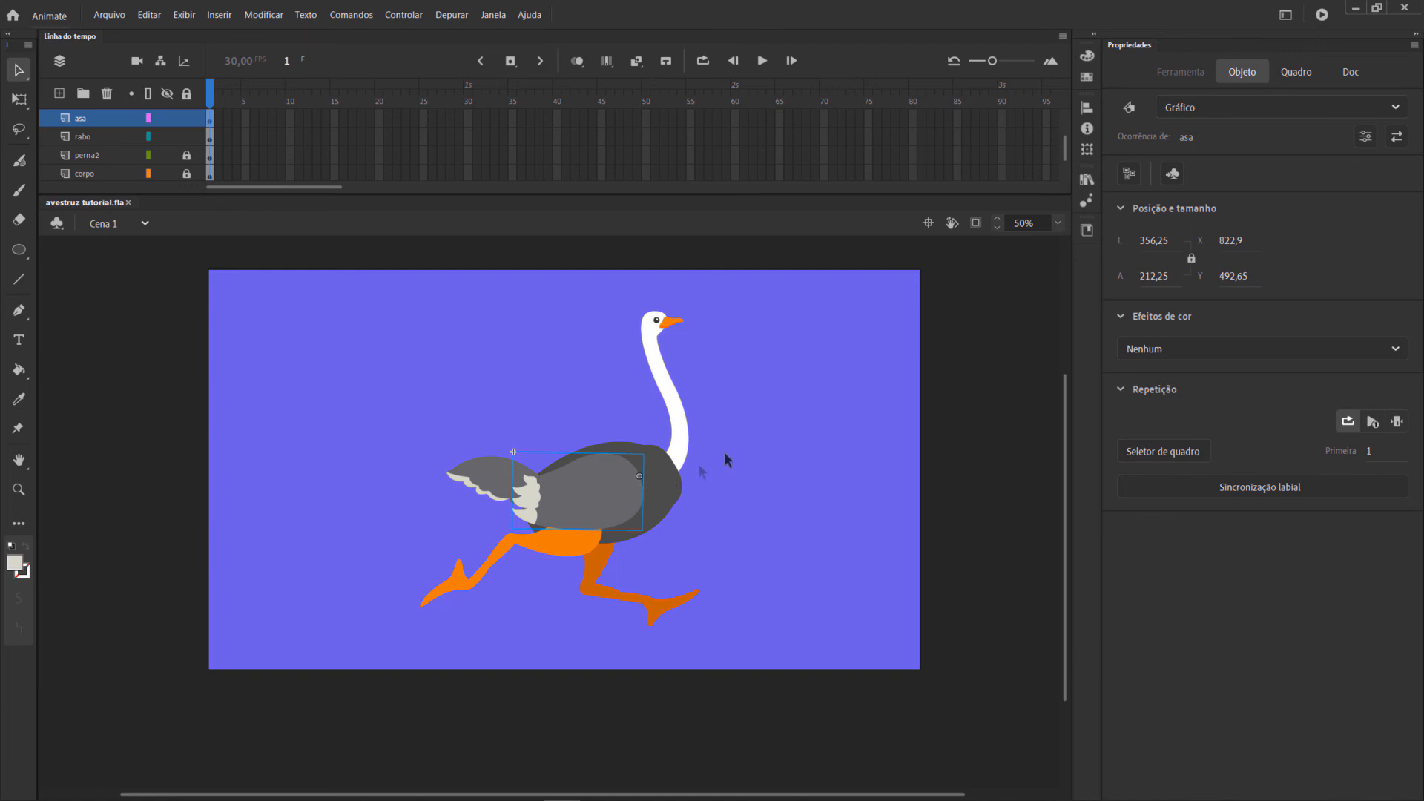
{"action": "left_click", "coordinate": [757, 440]}
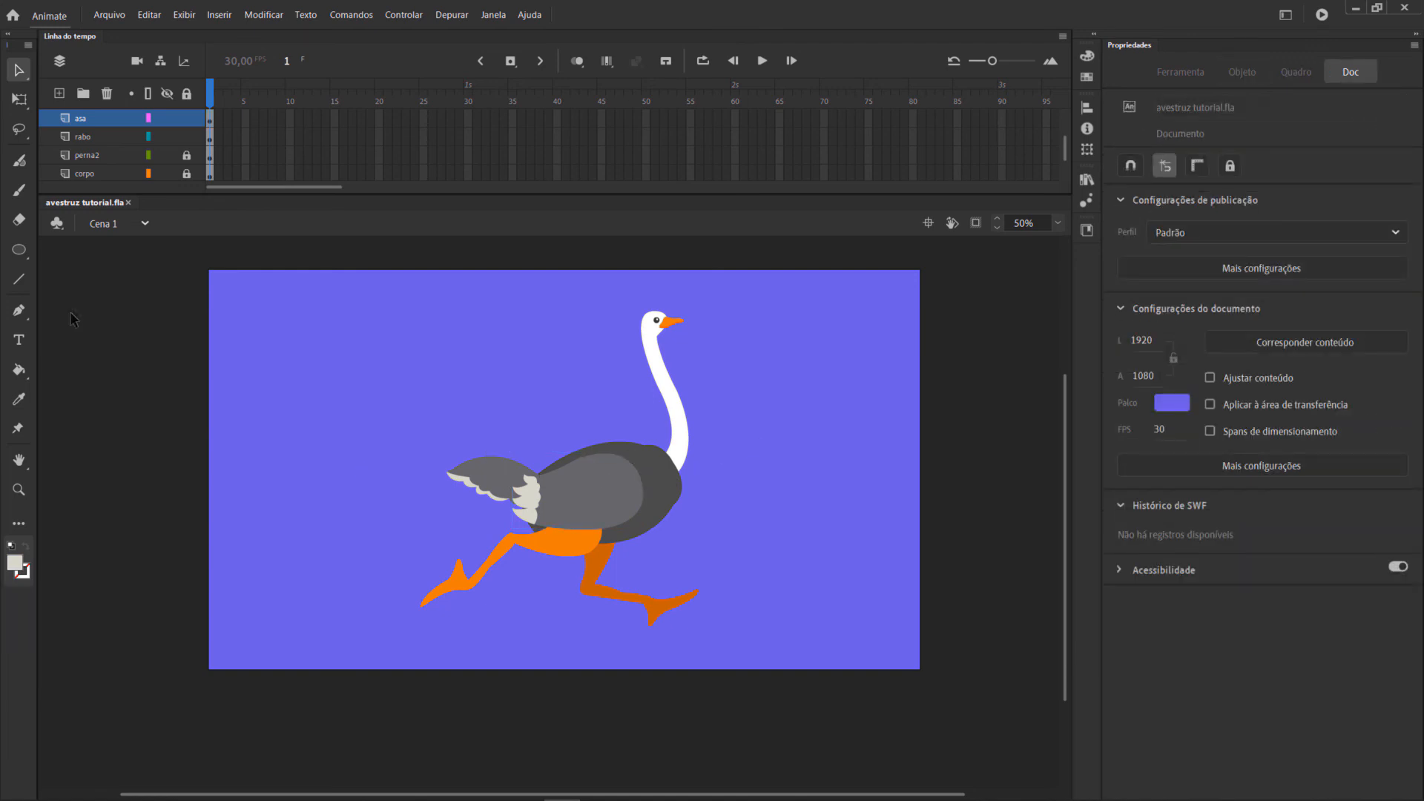